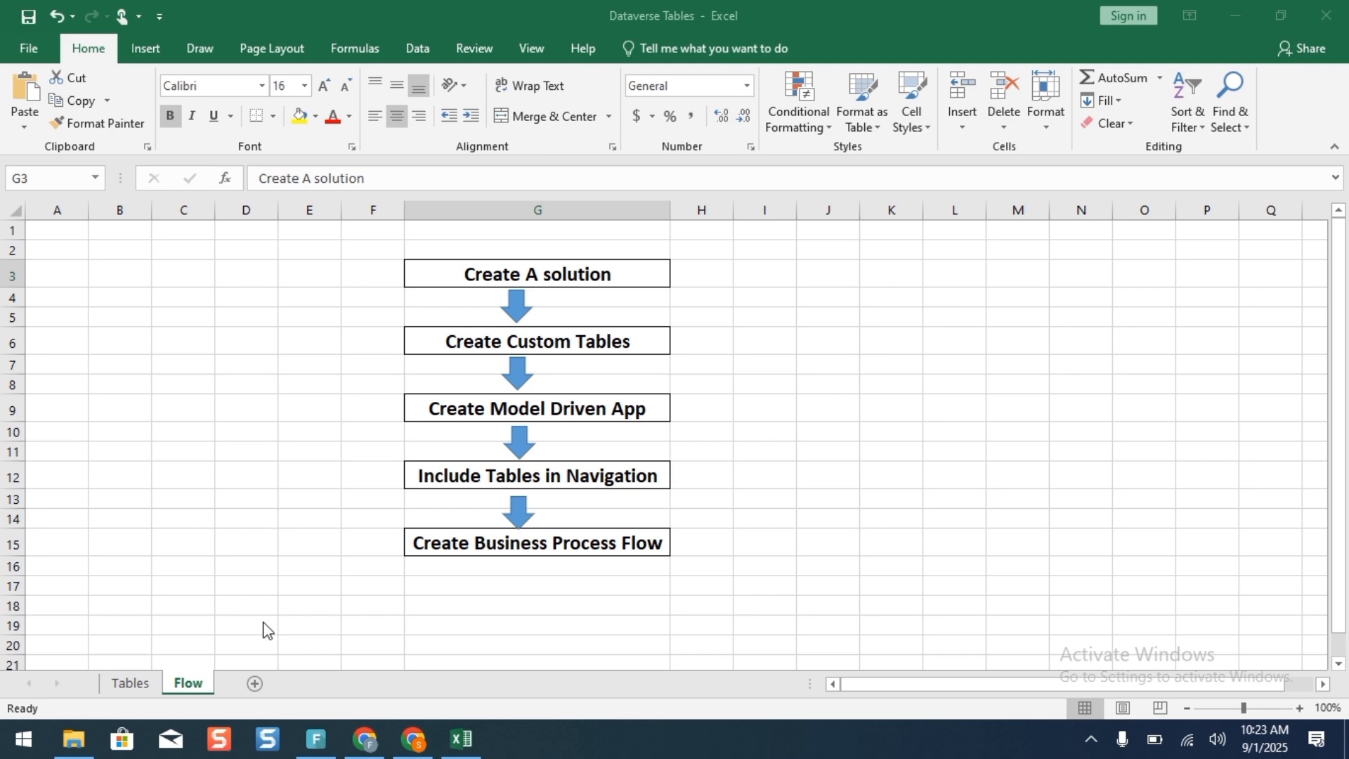
Switch to Power Apps in Chrome and create a solution named NewCompany with the default publisher for org316c3692.
left_click(395, 737)
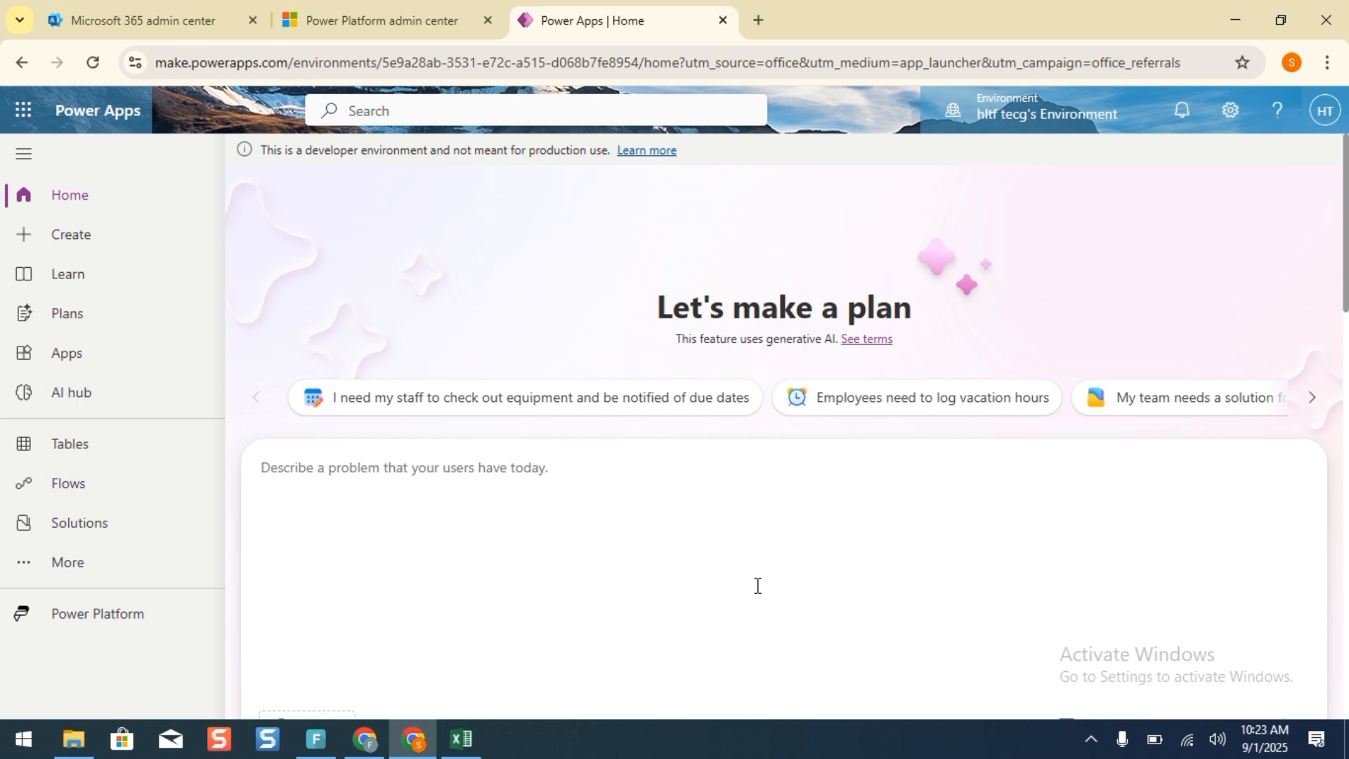
left_click(63, 526)
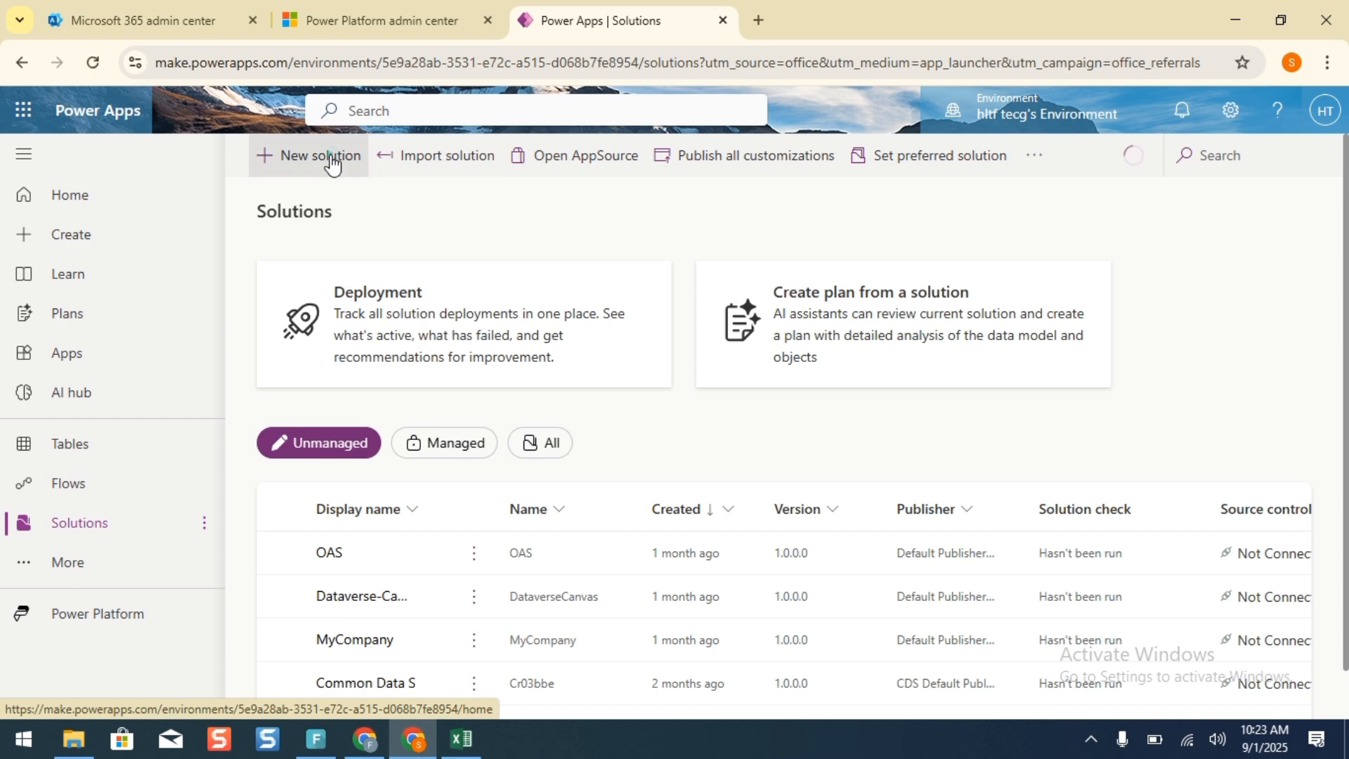
left_click(327, 156)
left_click(1151, 197)
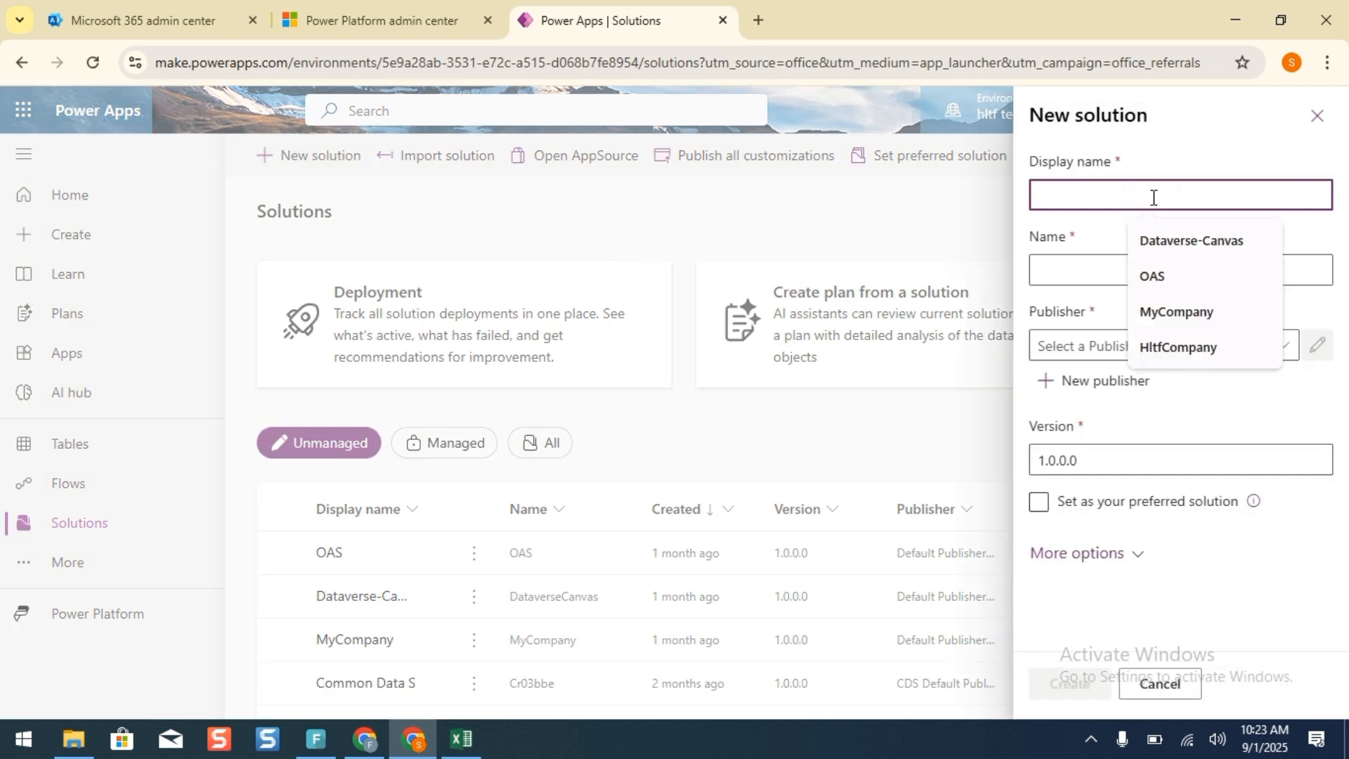
type("New")
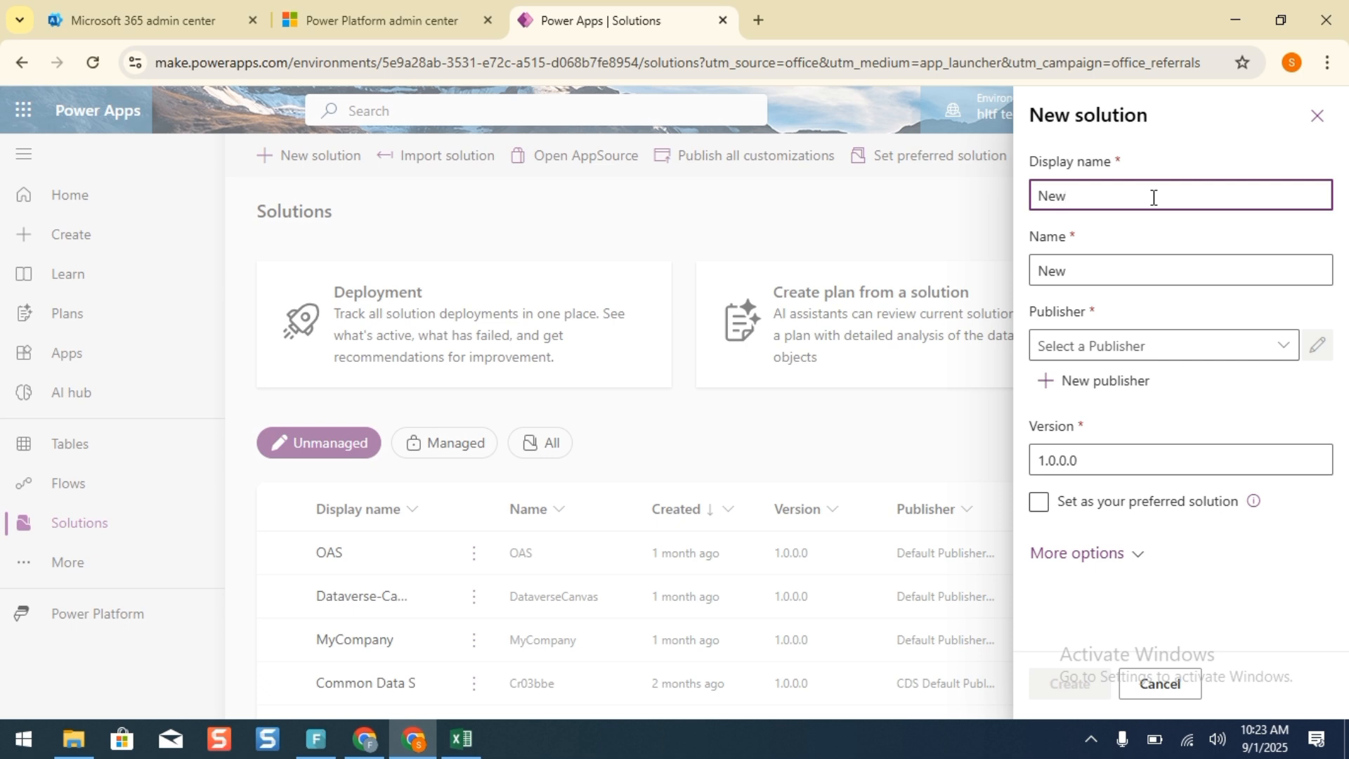
type("Company")
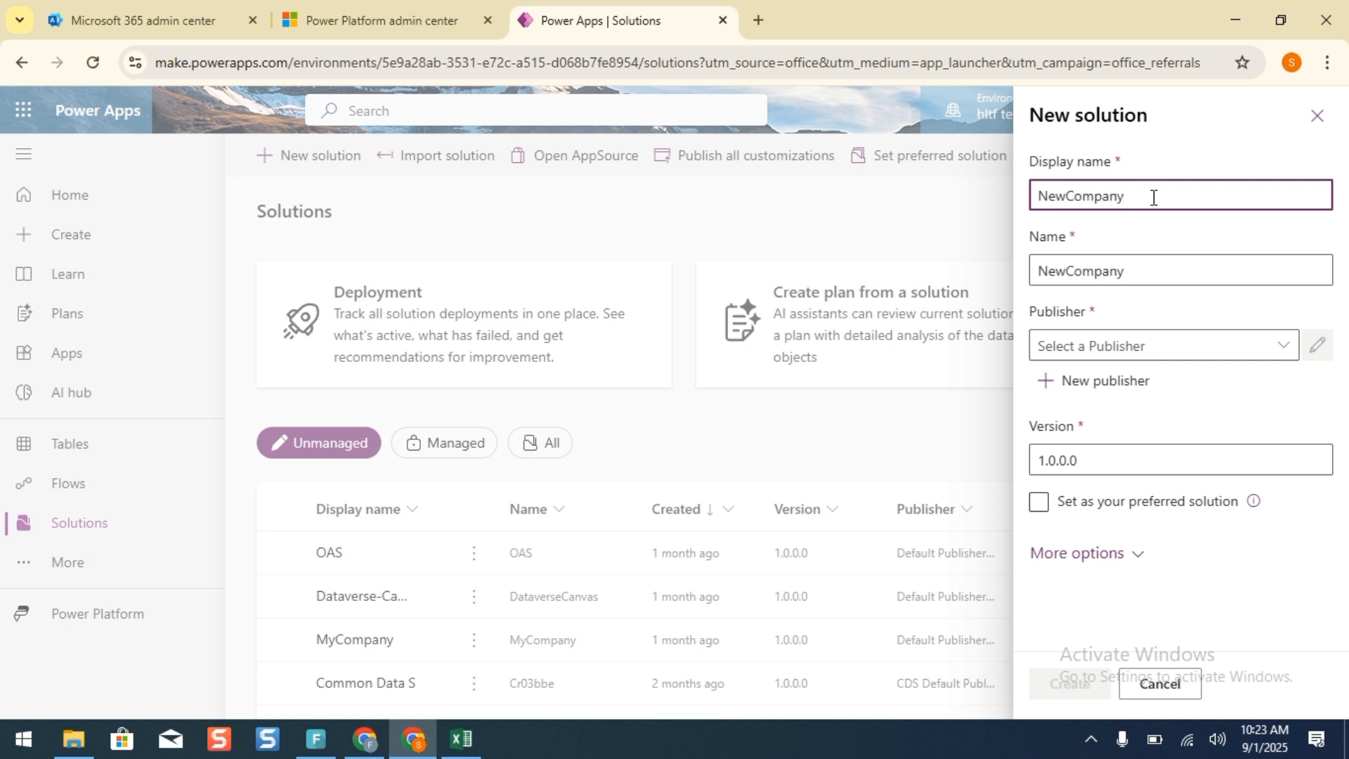
left_click(1283, 345)
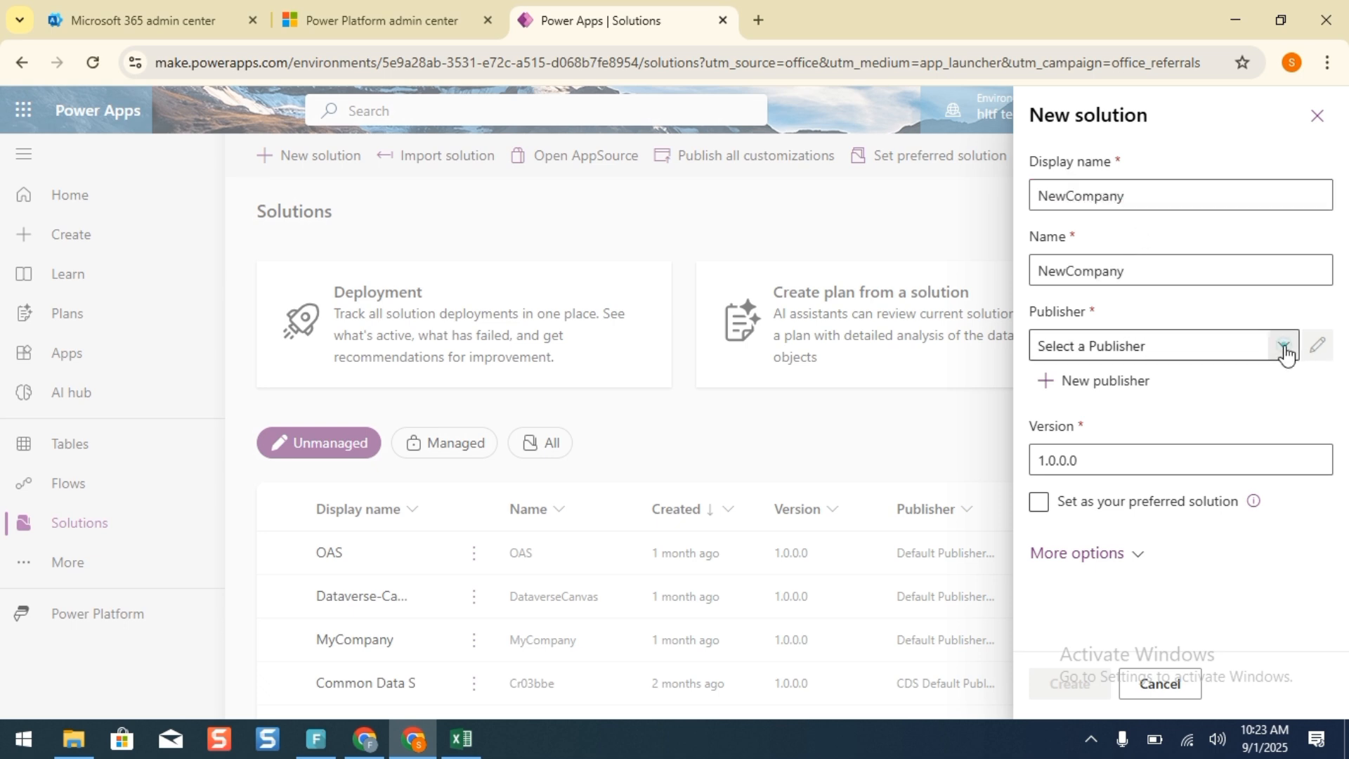
left_click(1179, 408)
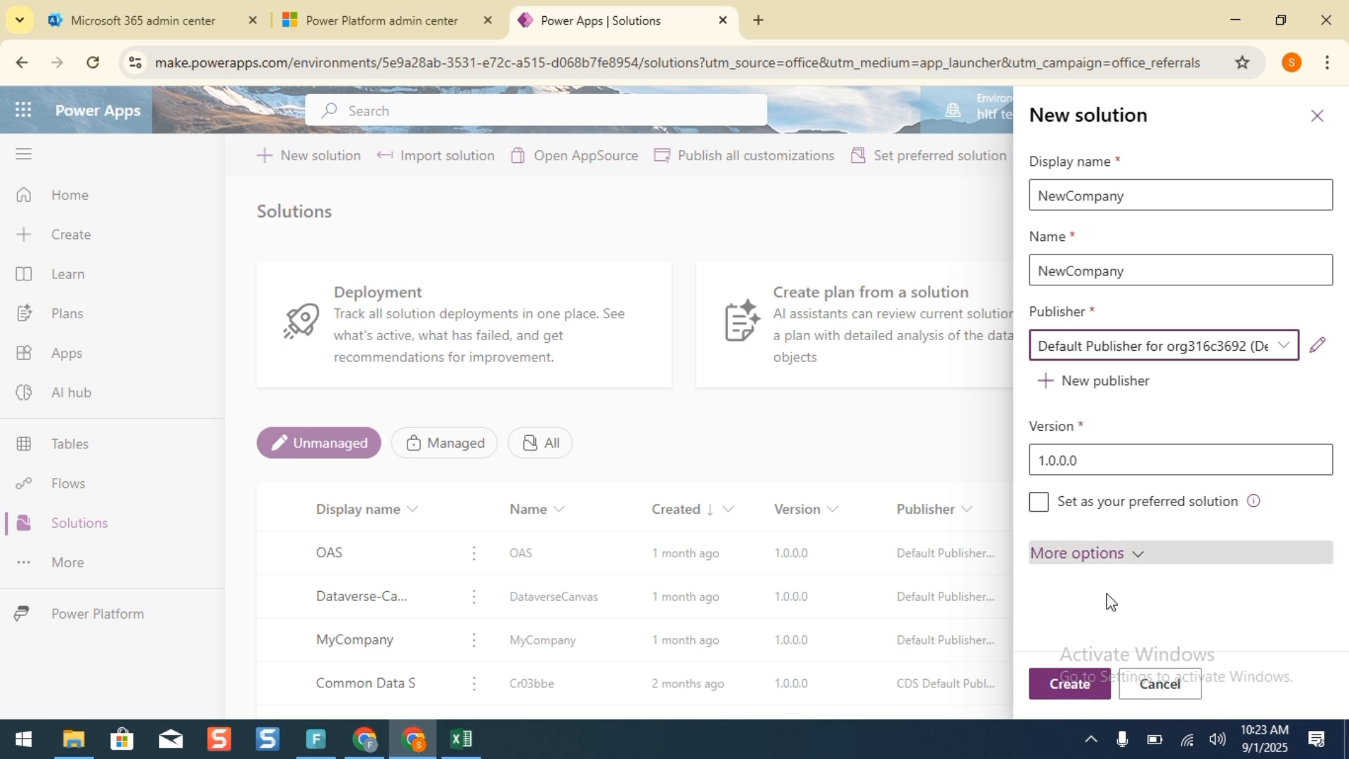
left_click(1069, 684)
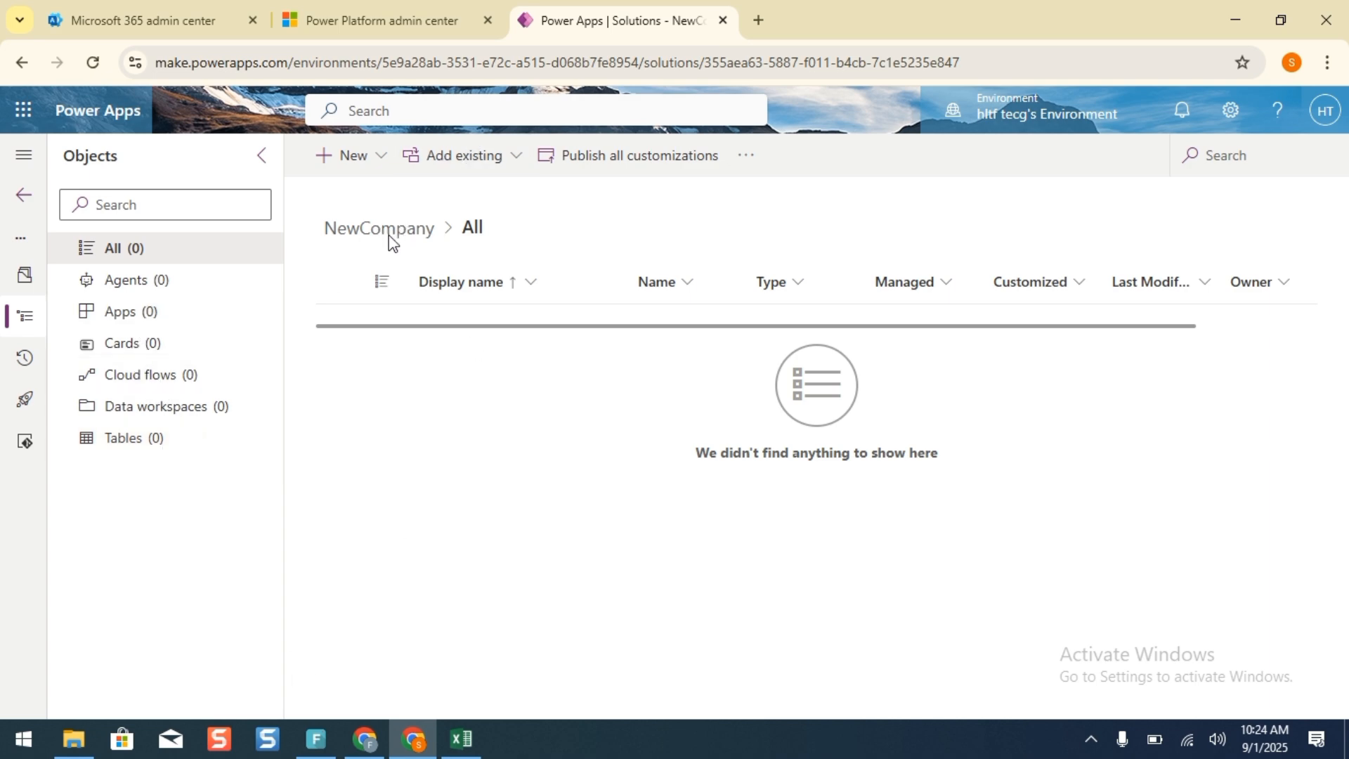
left_click(24, 155)
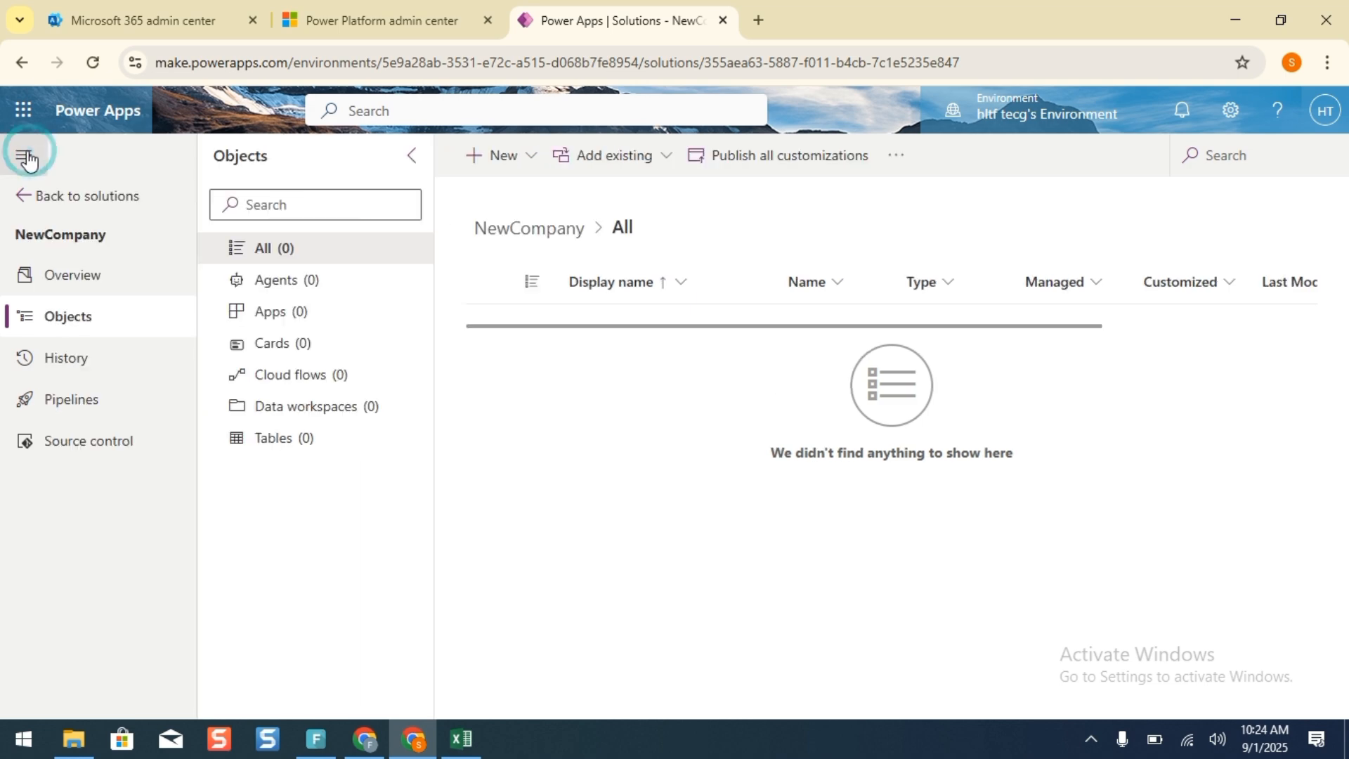
left_click(25, 157)
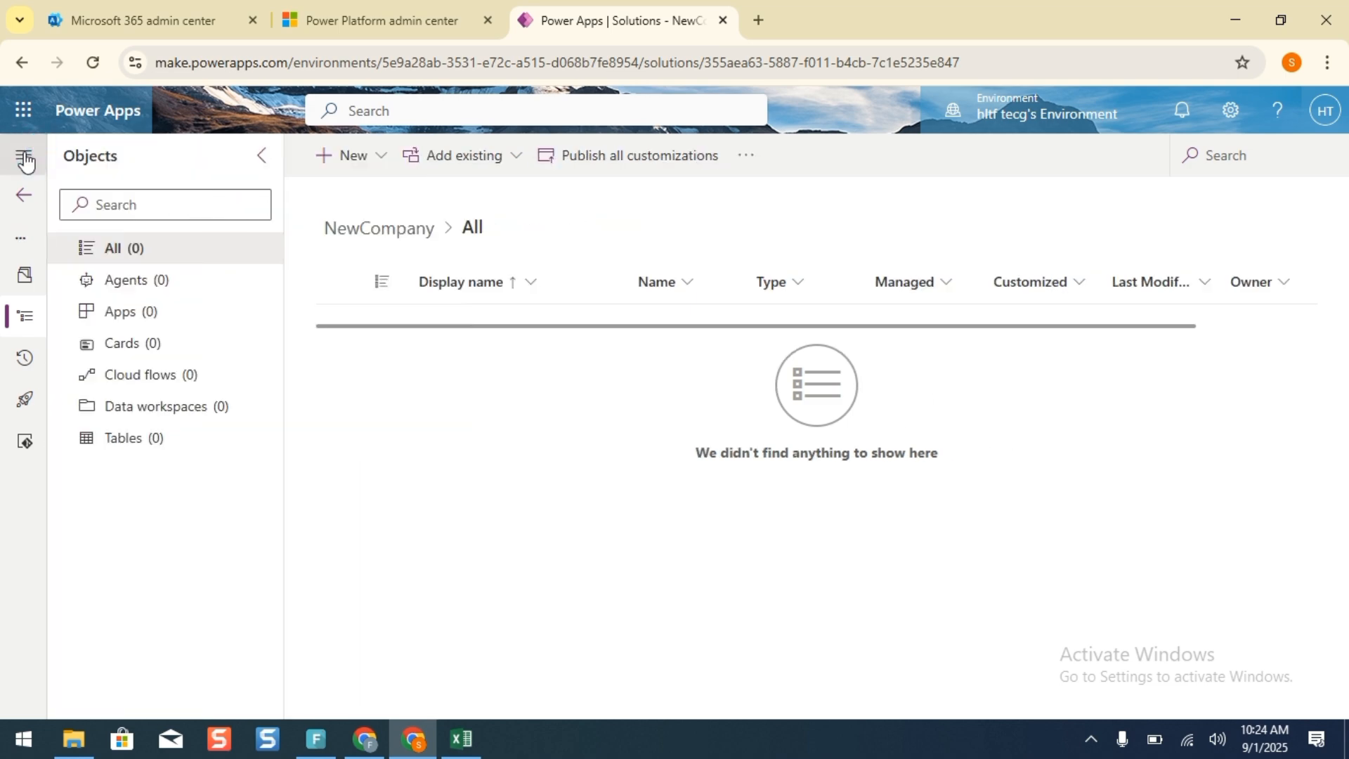
left_click(24, 157)
left_click(25, 157)
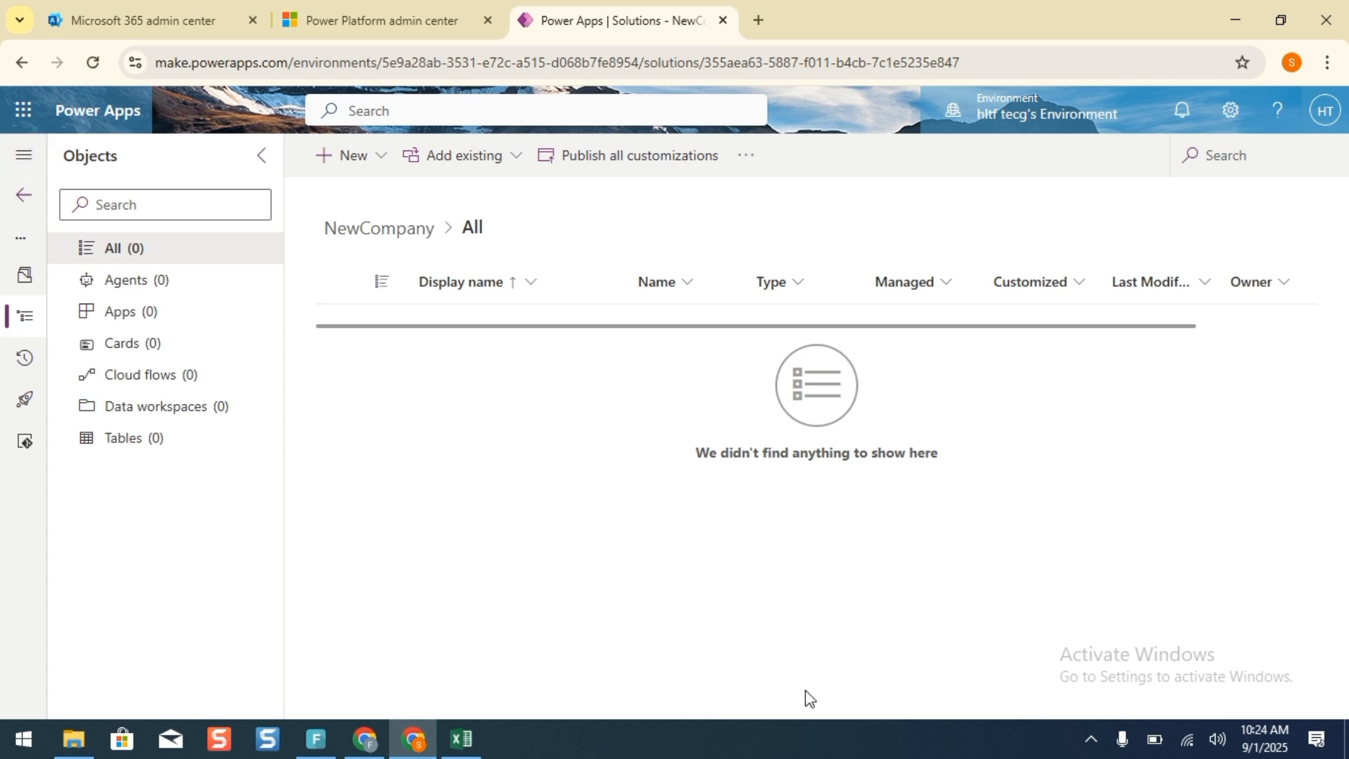
Switch to the Excel workbook and examine the planned Employee Details columns and data types on the Tables sheet.
left_click(464, 738)
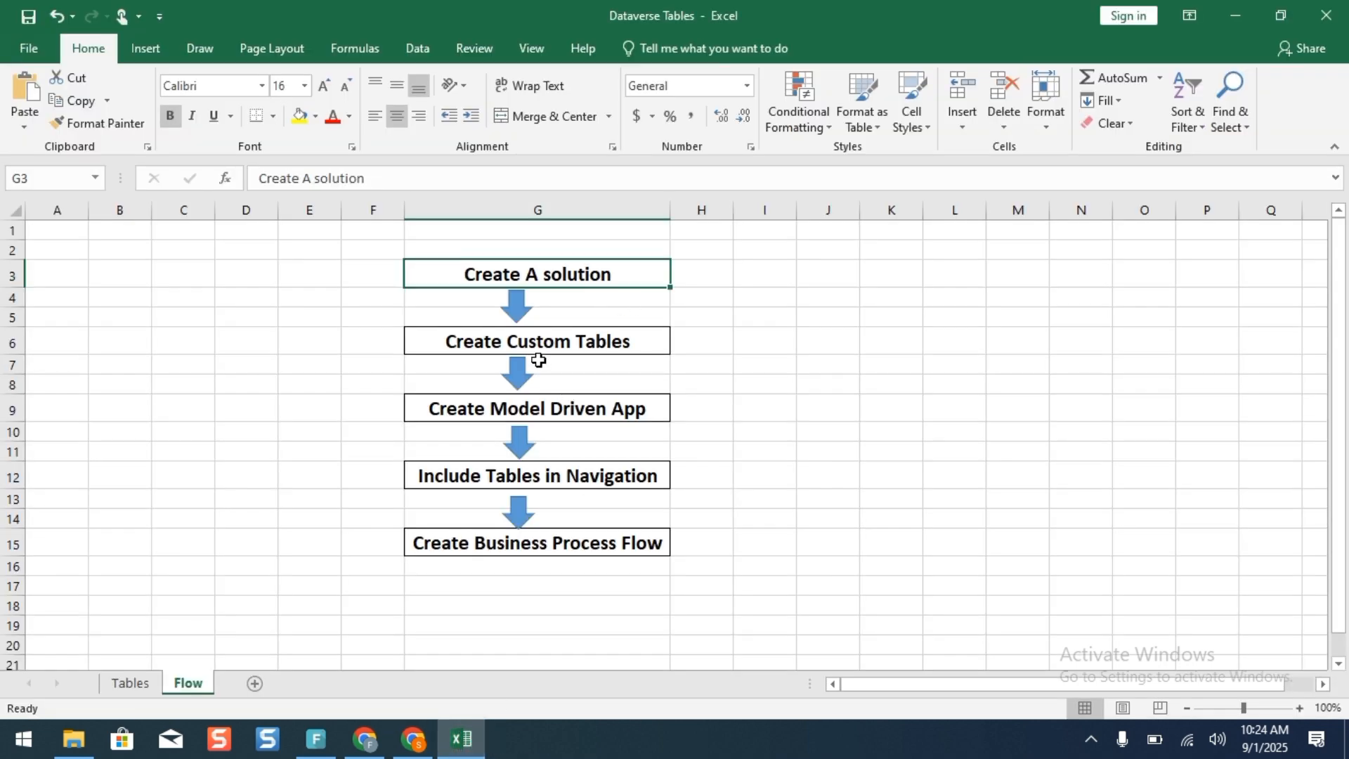
left_click(130, 685)
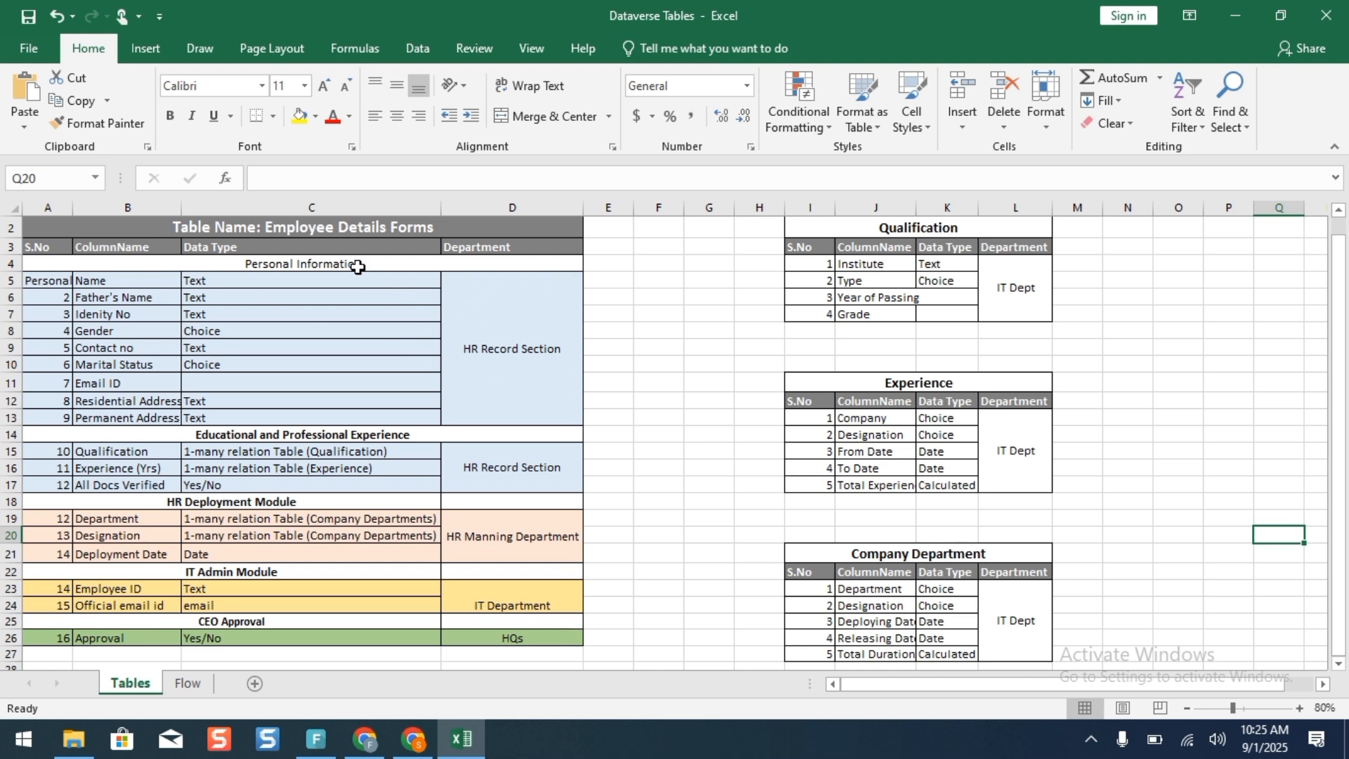
Switch back to Power Apps in Chrome and open the table list of the NewCompany solution.
left_click(414, 737)
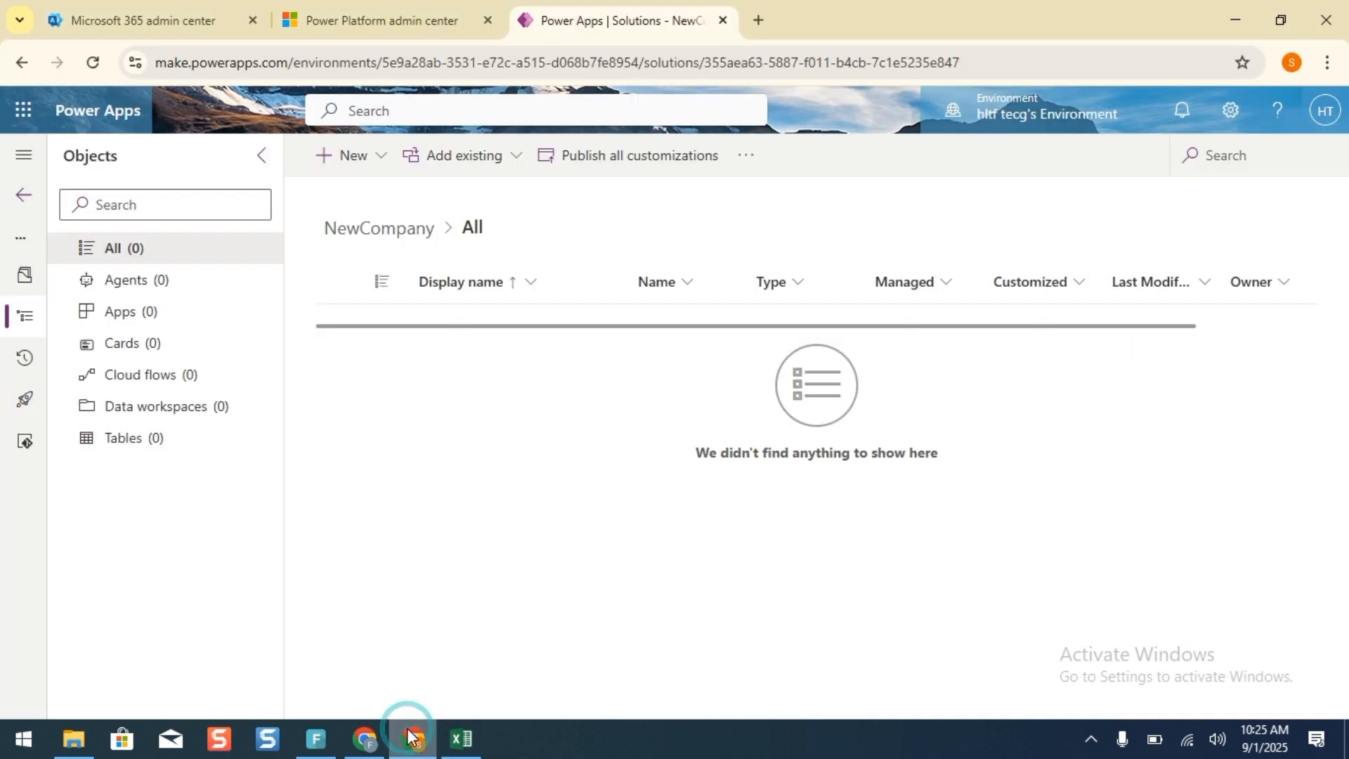
left_click(109, 437)
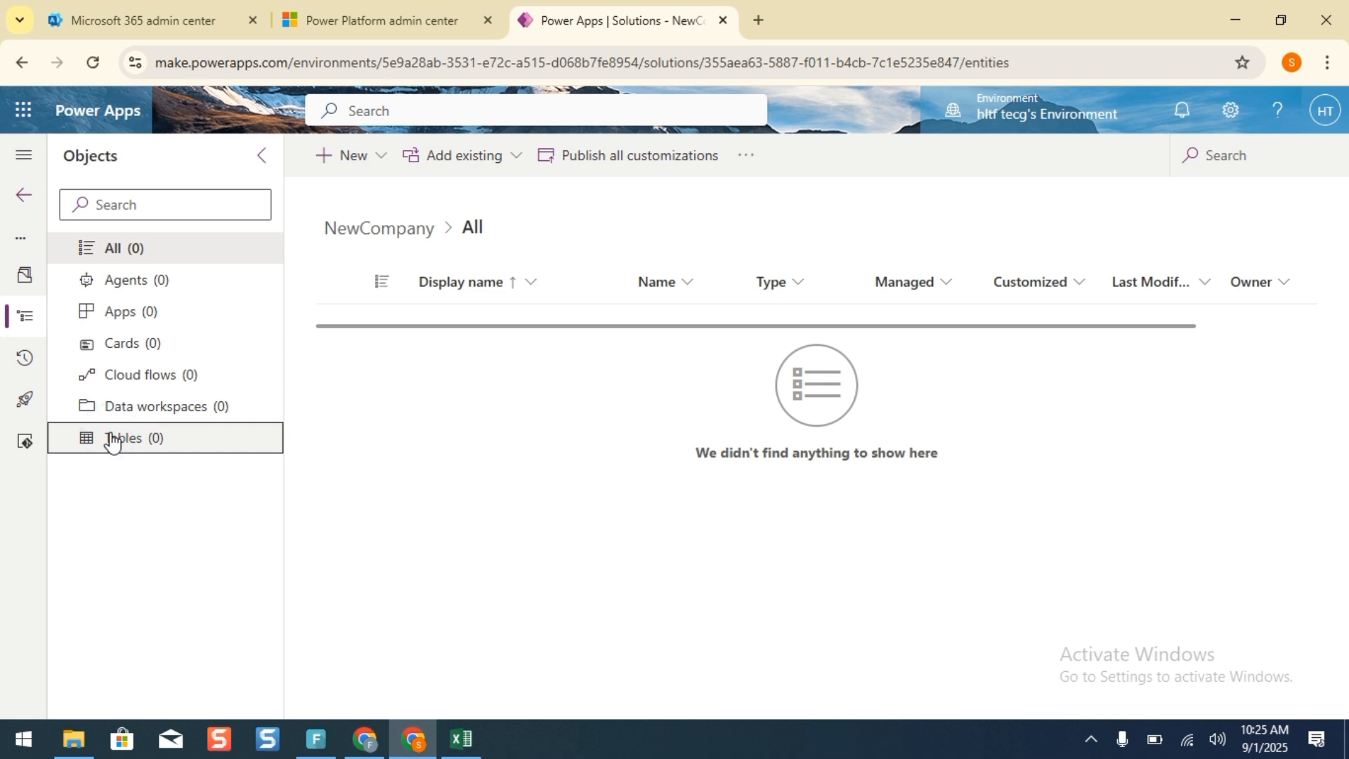
left_click(349, 156)
mouse_move(432, 446)
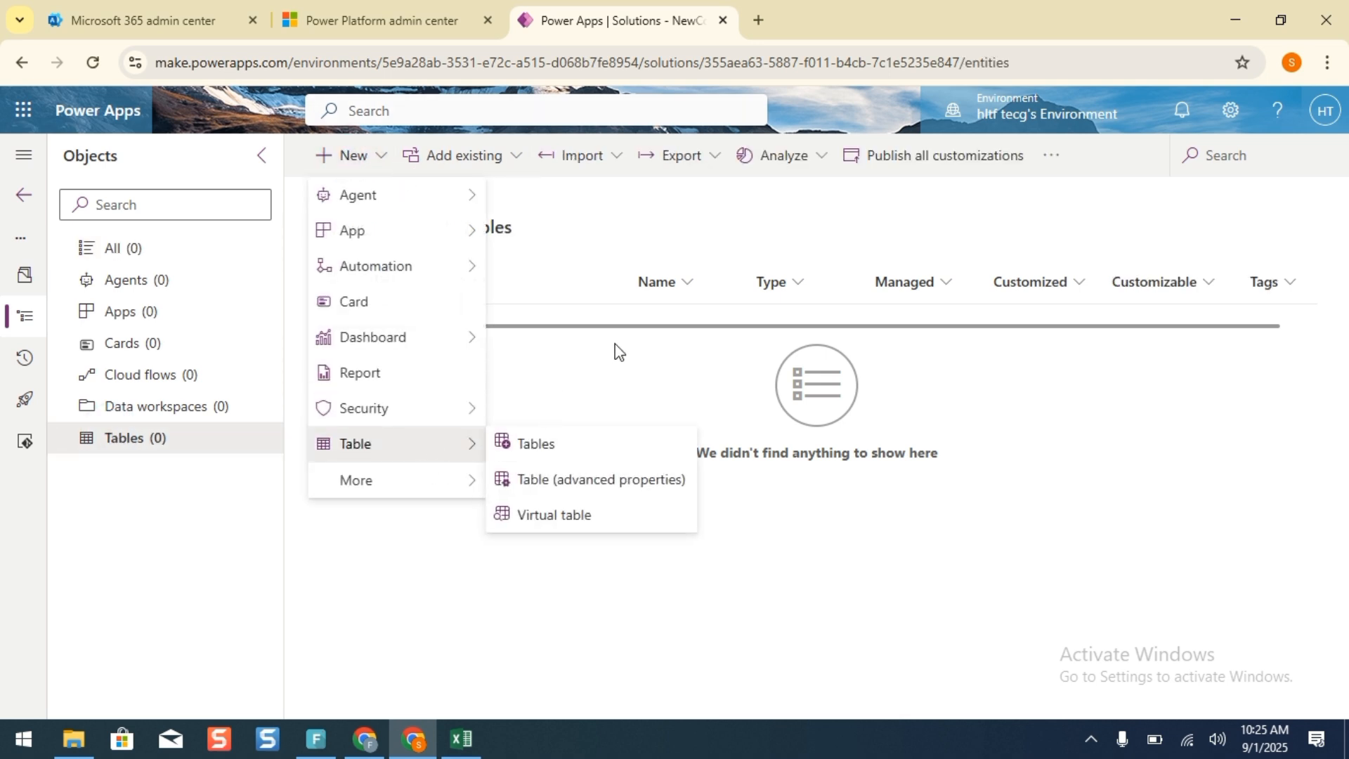
left_click(519, 167)
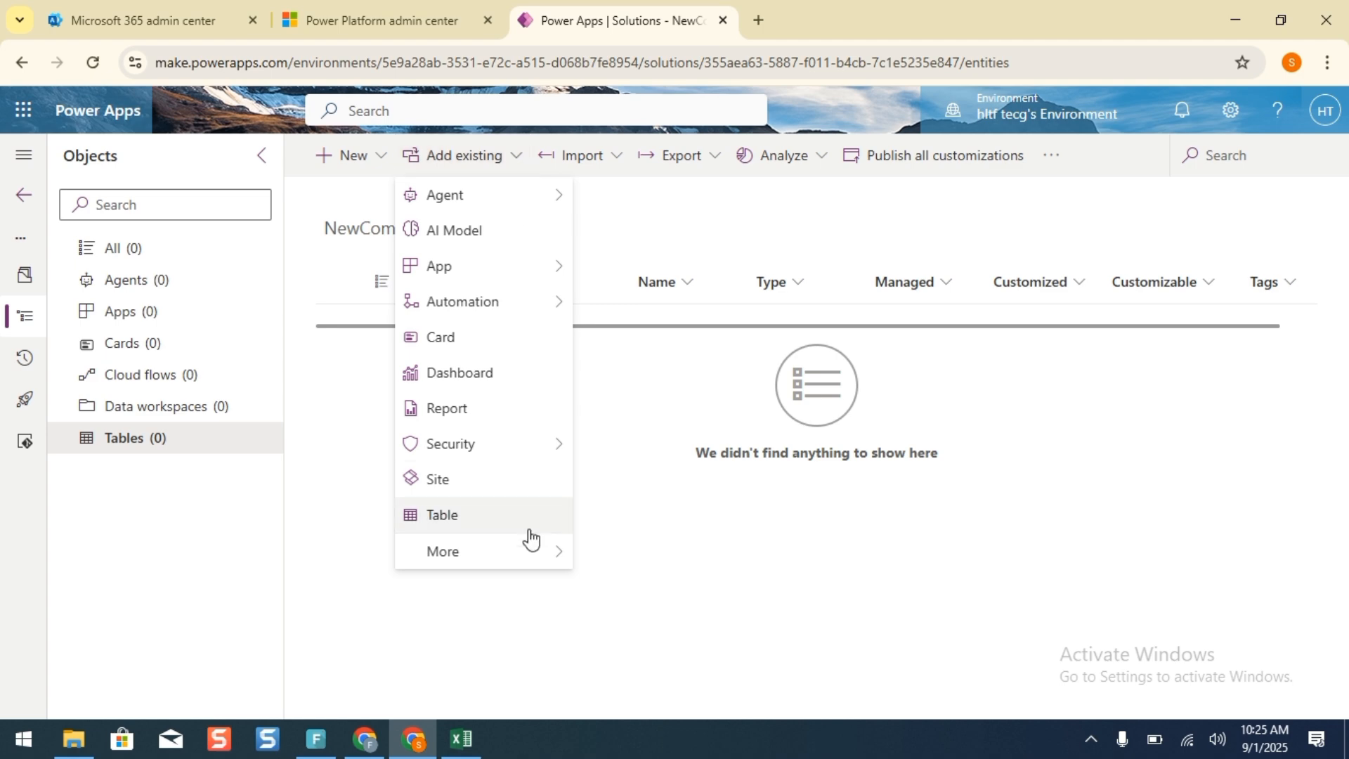
left_click(693, 527)
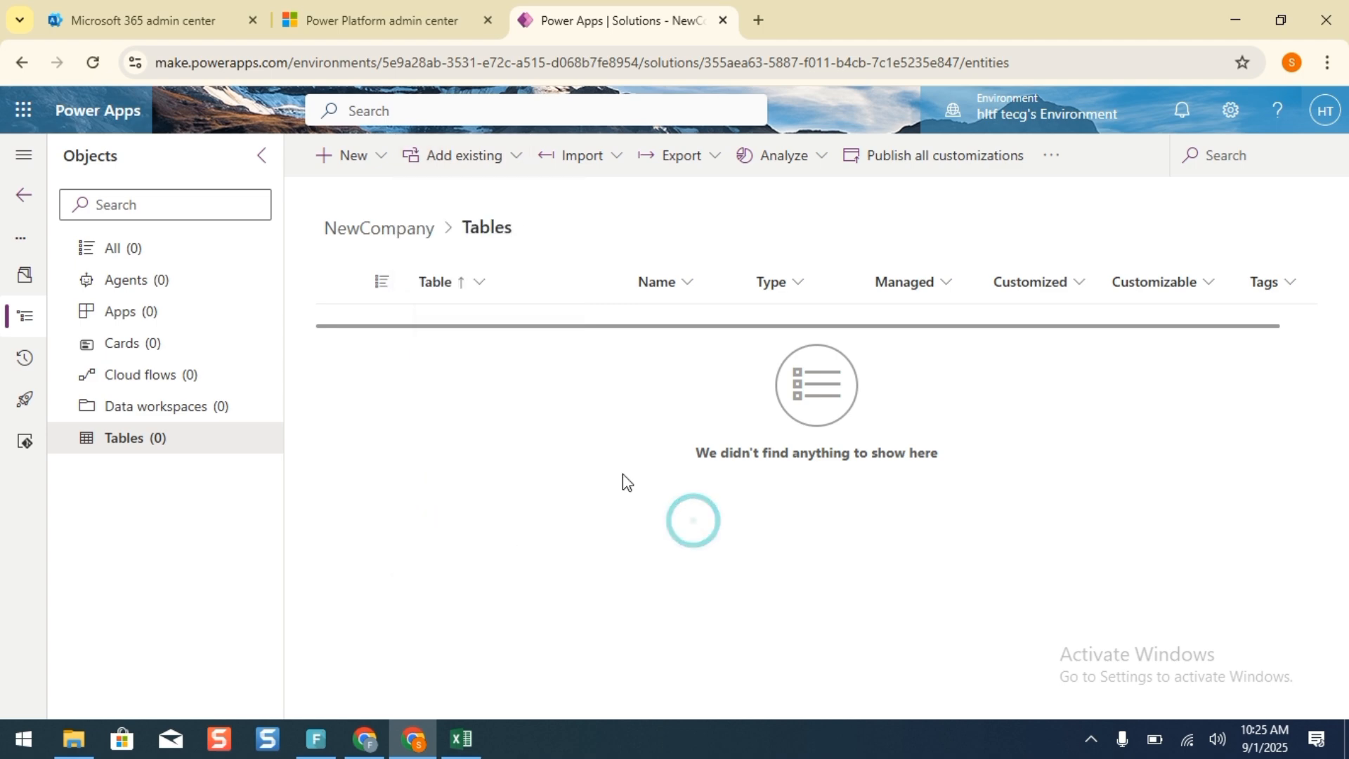
Add a new table to the solution, starting from blank, and name it EmployeeDetails.
left_click(382, 170)
mouse_move(436, 444)
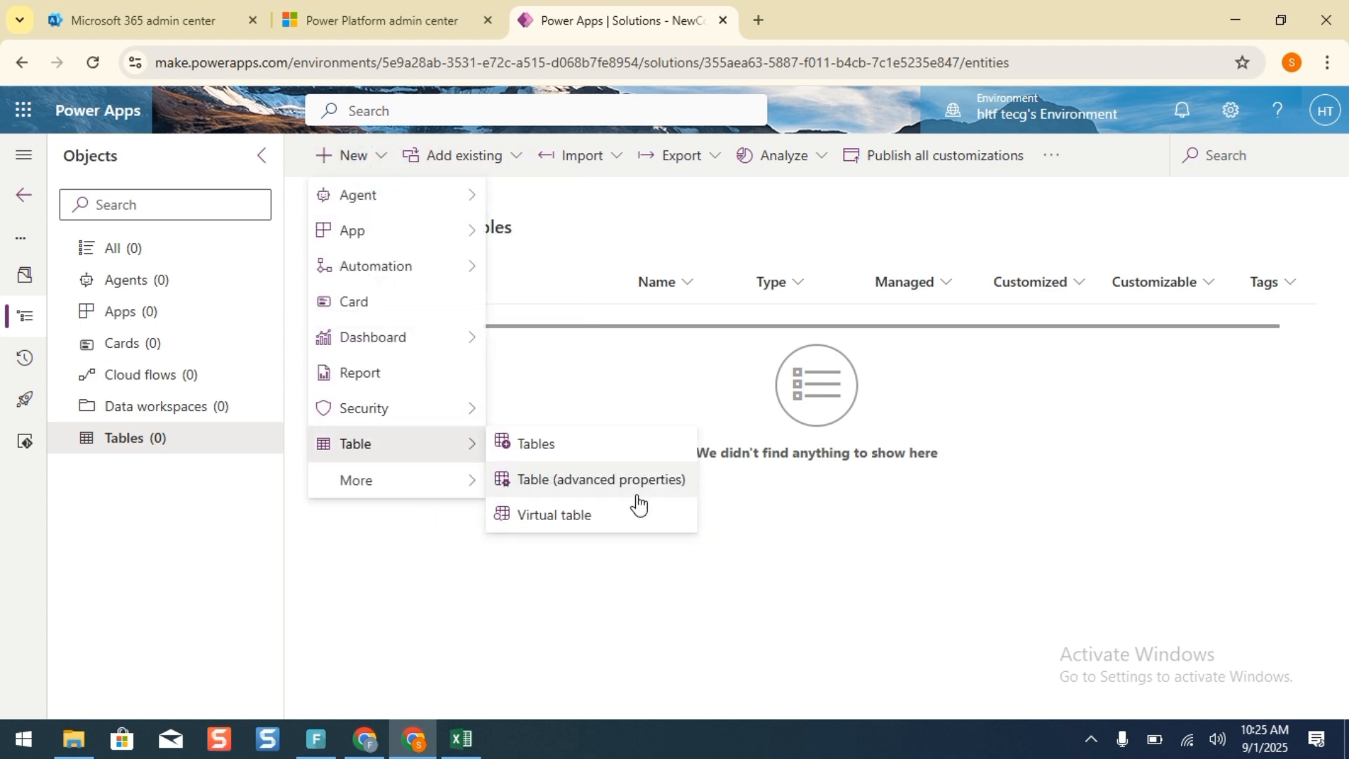
left_click(615, 458)
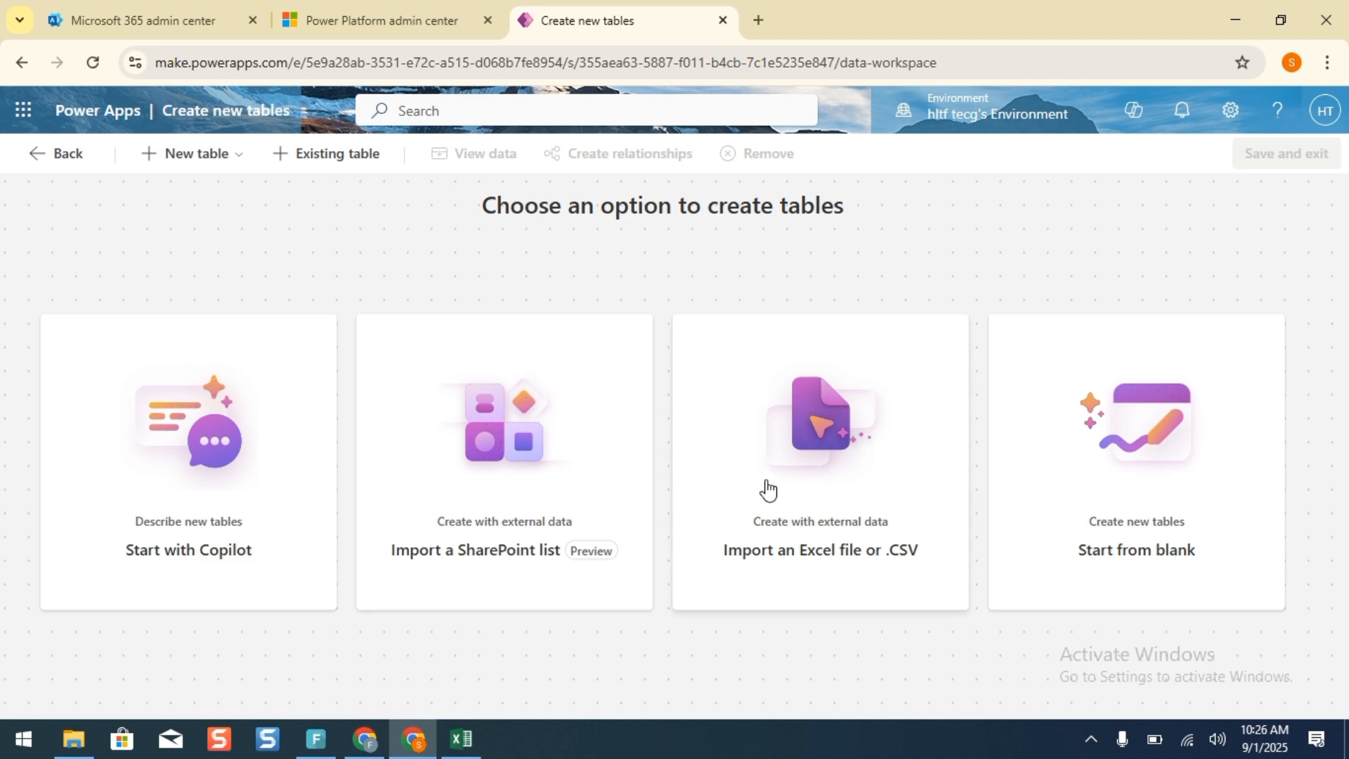
left_click(1149, 530)
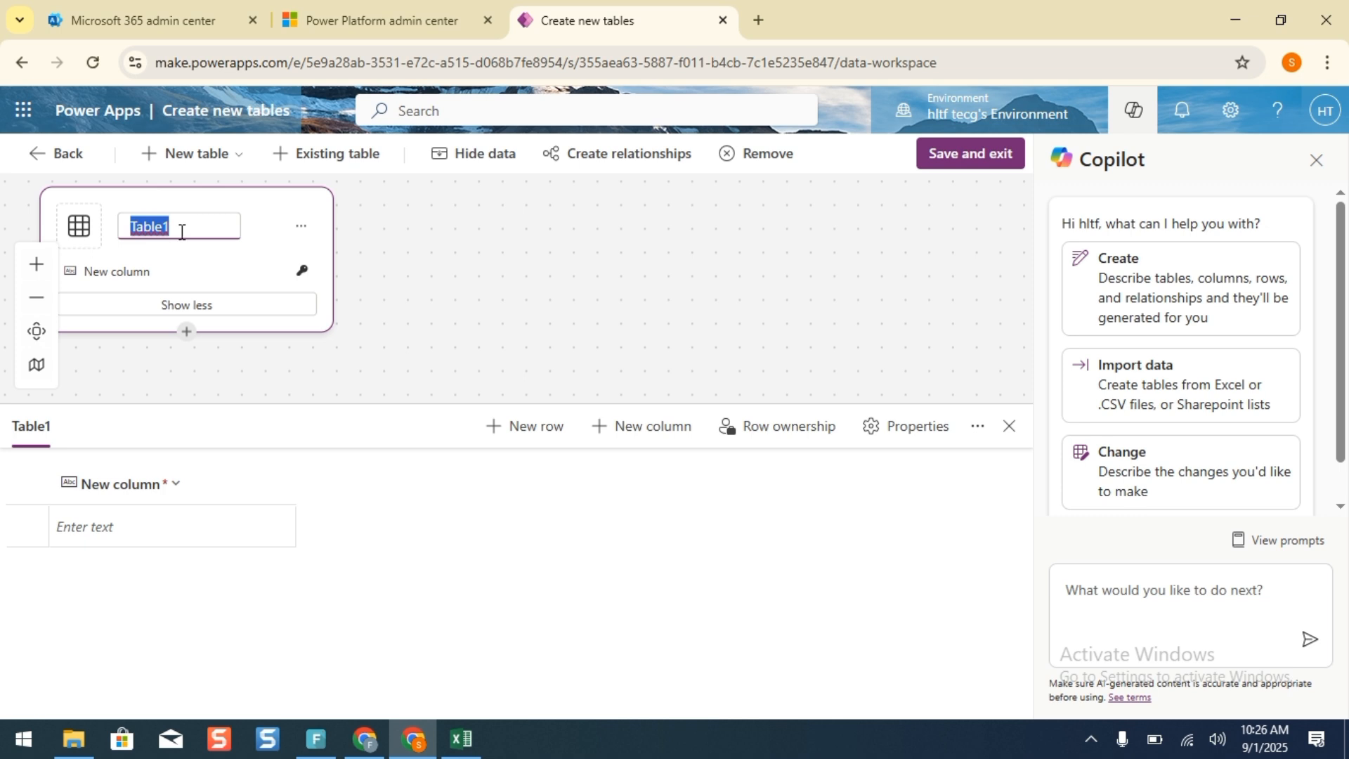
type("Empl")
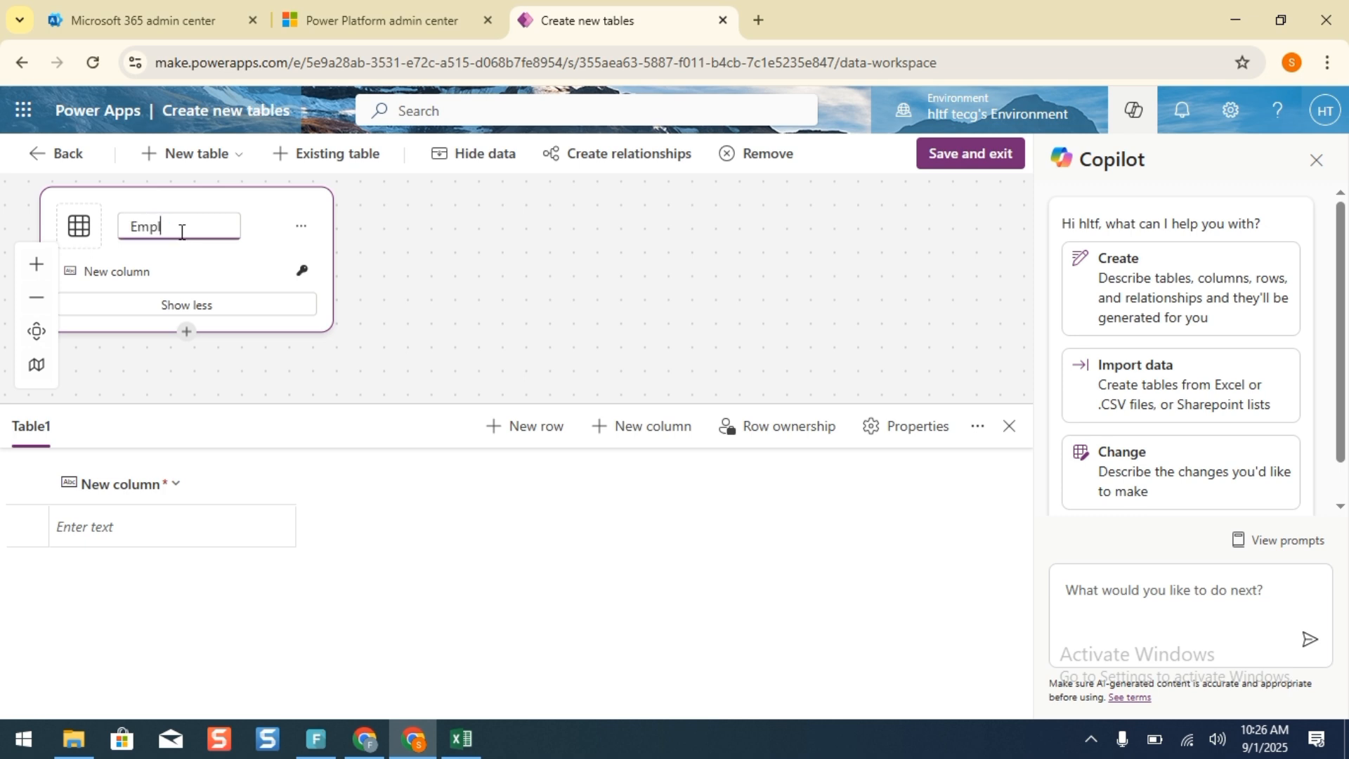
type("oyeeDetails")
left_click(410, 590)
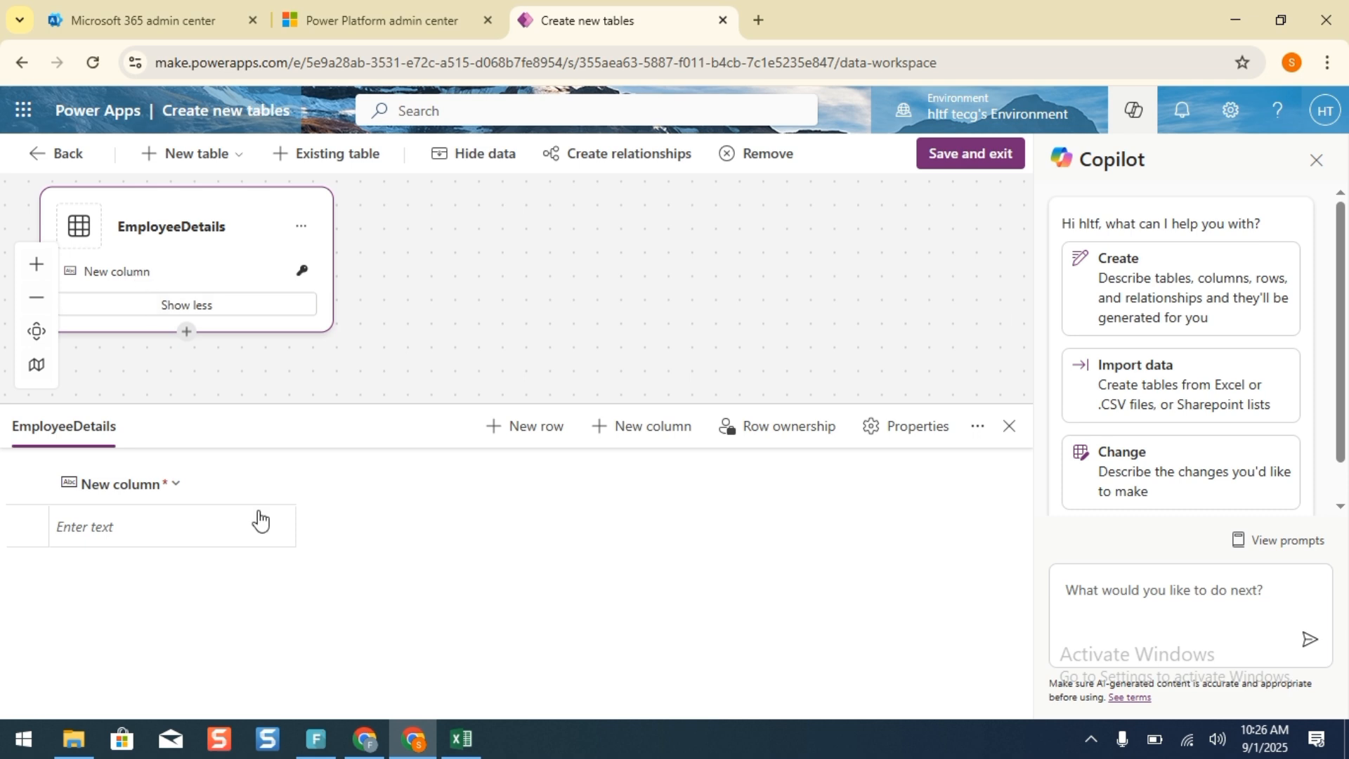
Rename the EmployeeDetails table's default text column to Name, and save the table into the solution.
left_click(173, 485)
left_click(150, 522)
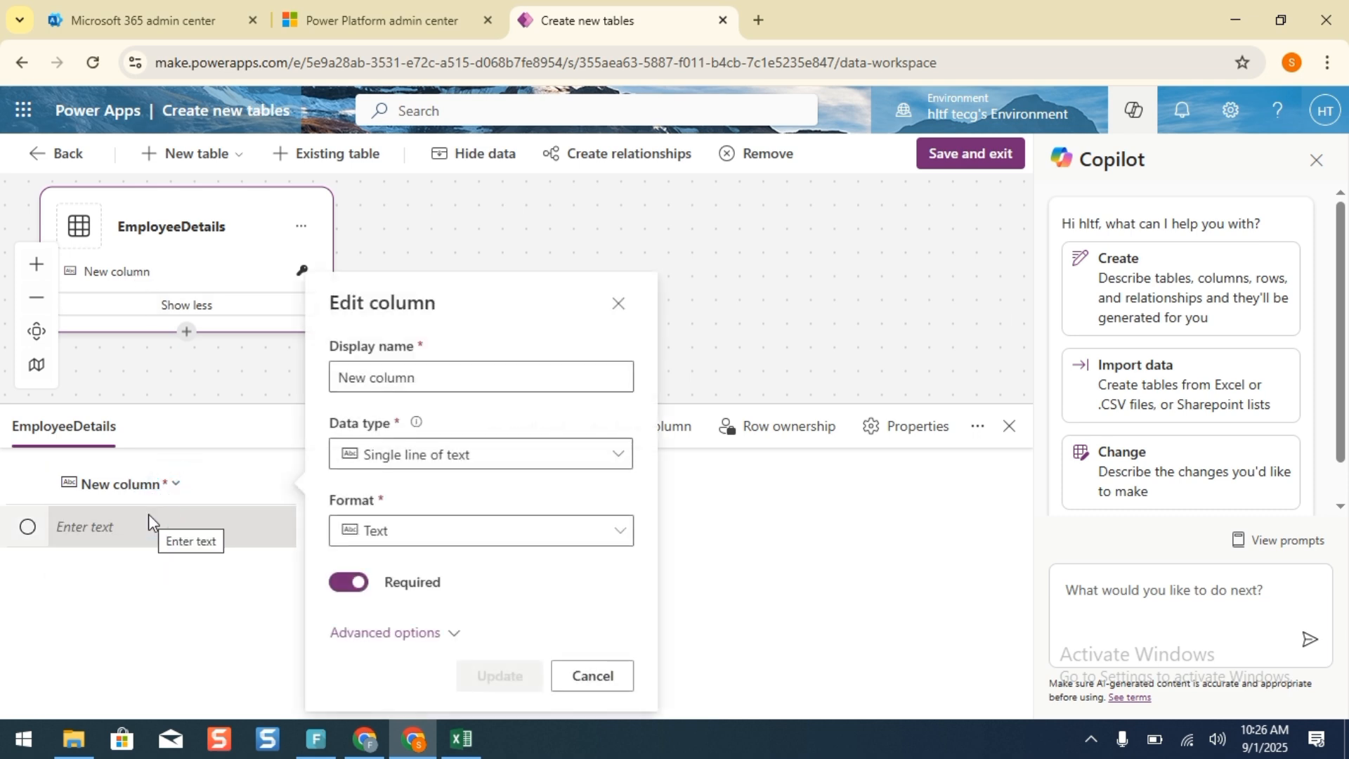
left_click(453, 377)
key("BackSpace")
key("BackSpace")
key("BackSpace")
key("BackSpace")
key("BackSpace")
key("BackSpace")
key("BackSpace")
key("BackSpace")
key("BackSpace")
key("BackSpace")
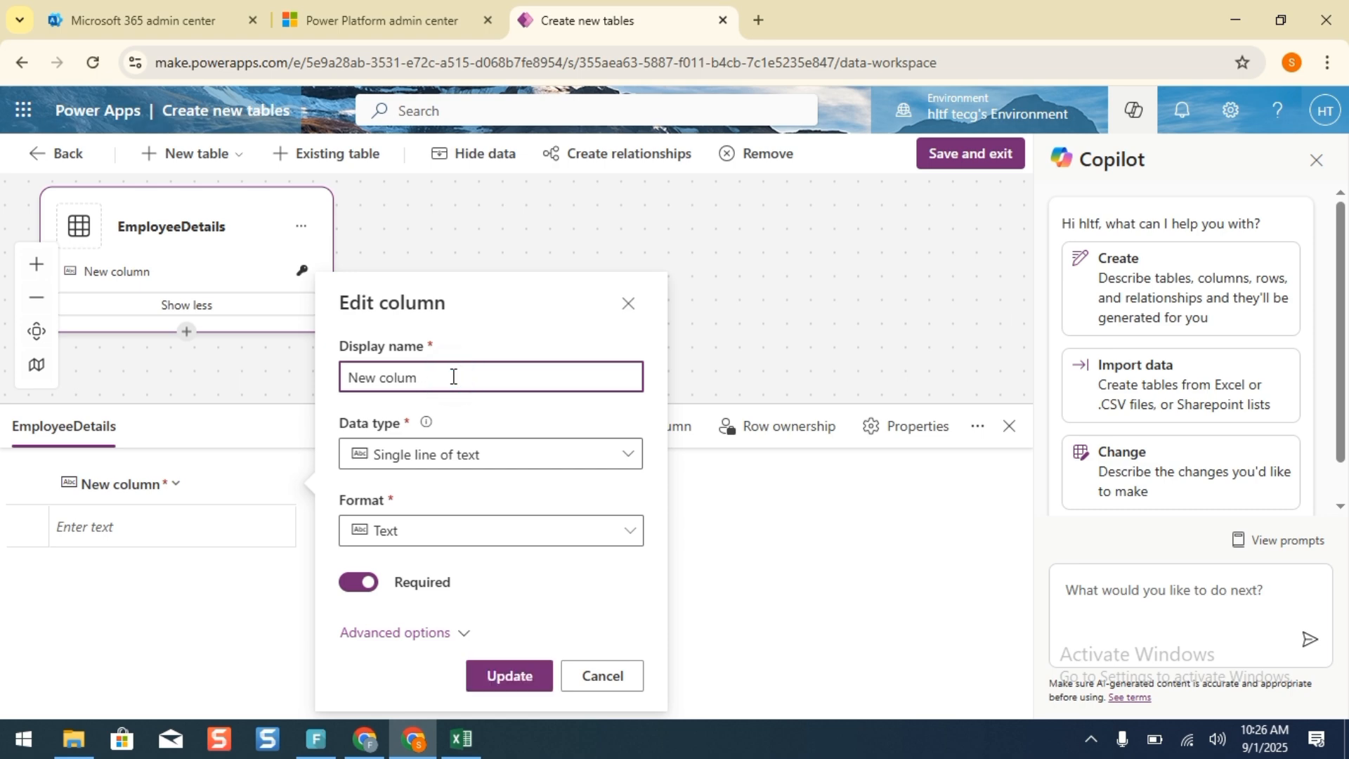
type("Name")
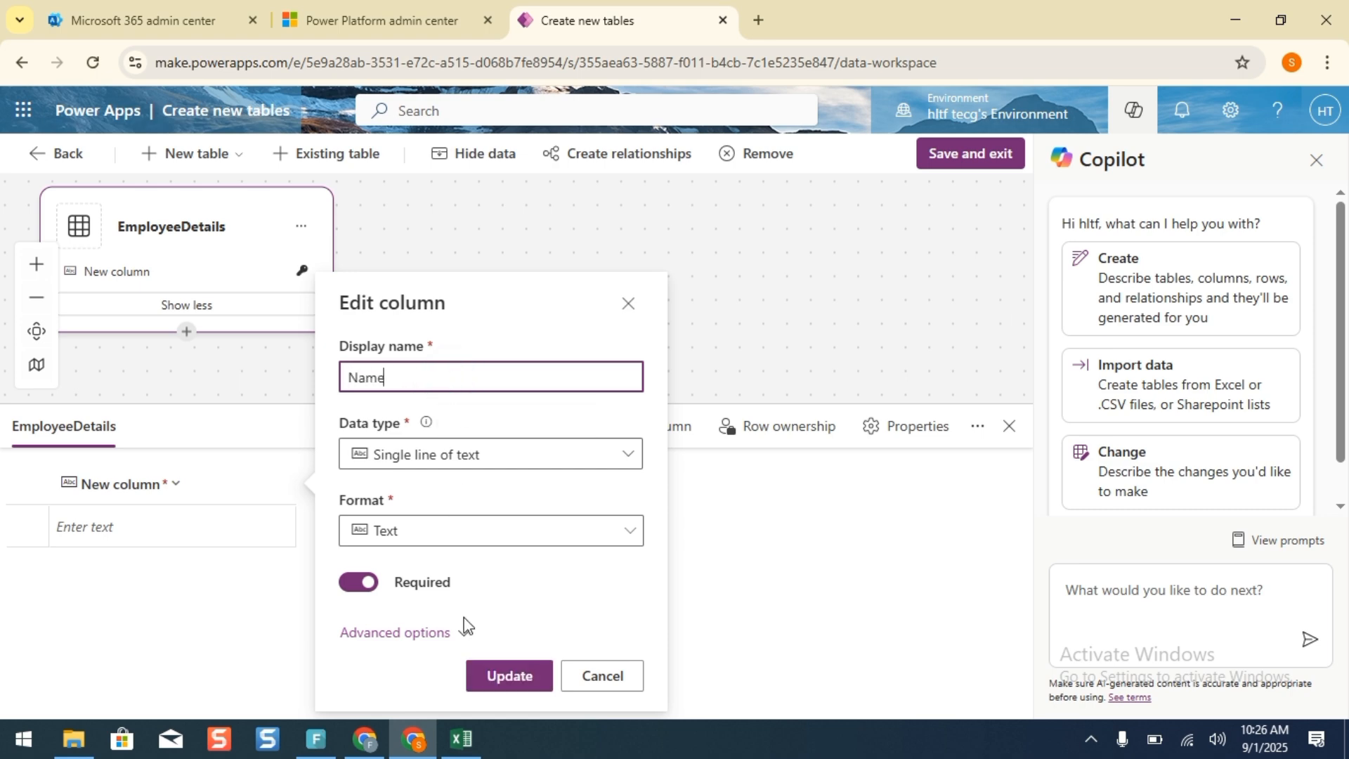
left_click(485, 673)
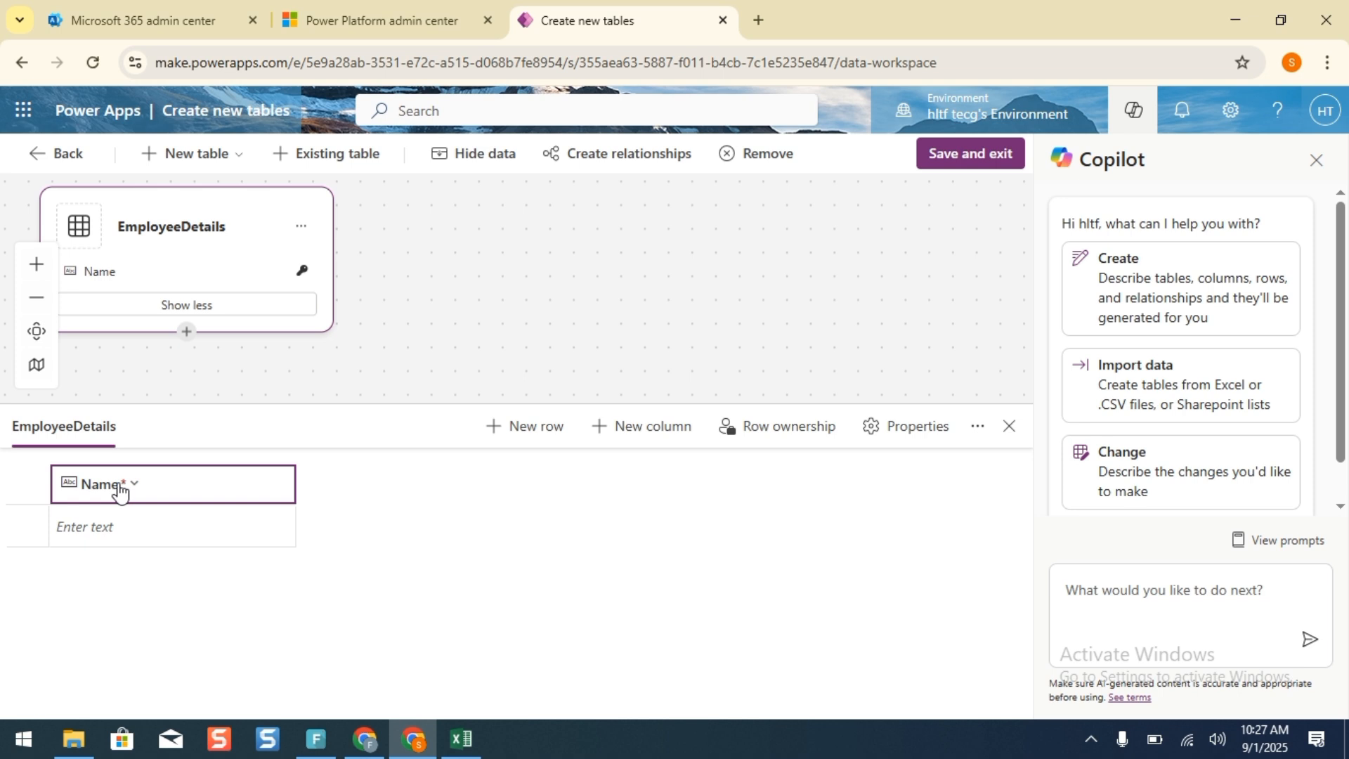
left_click(993, 154)
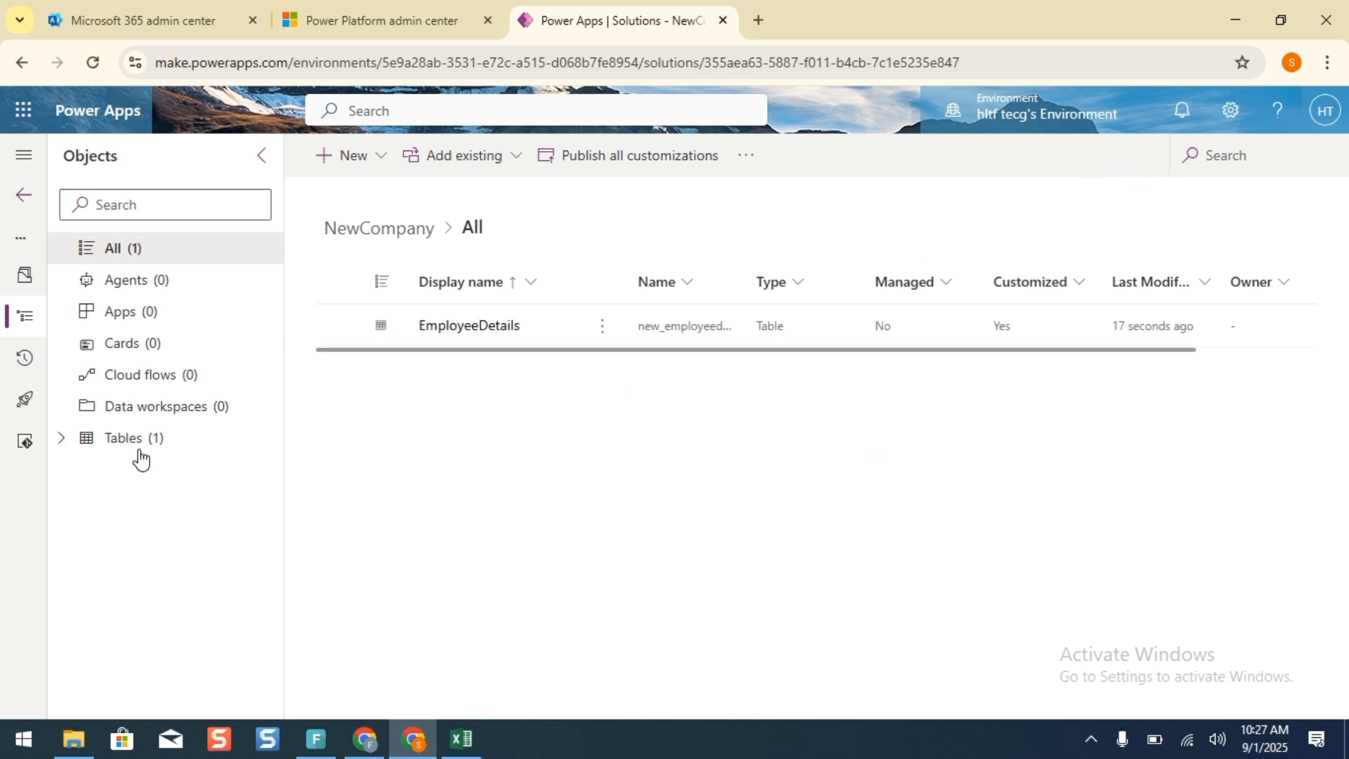
Open the EmployeeDetails table in the solution and display its list of columns.
left_click(65, 442)
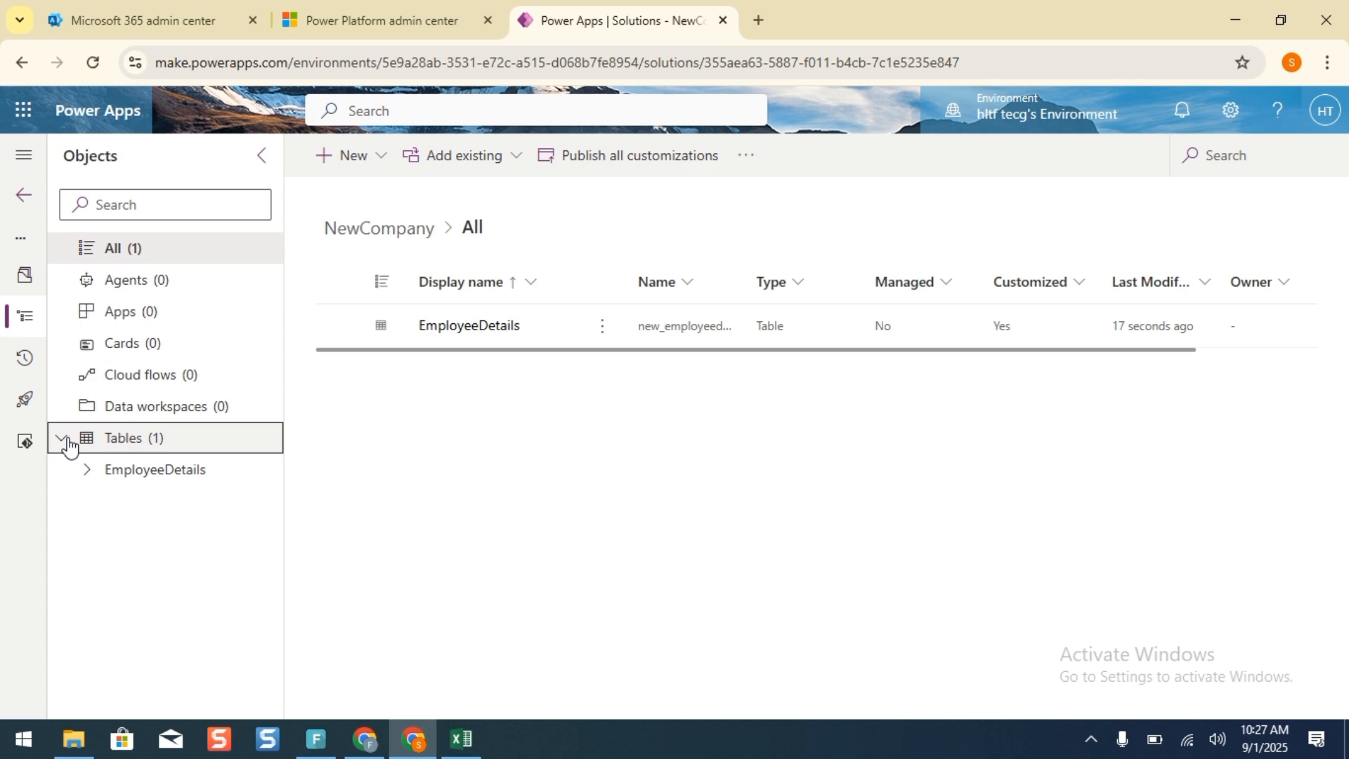
left_click(118, 471)
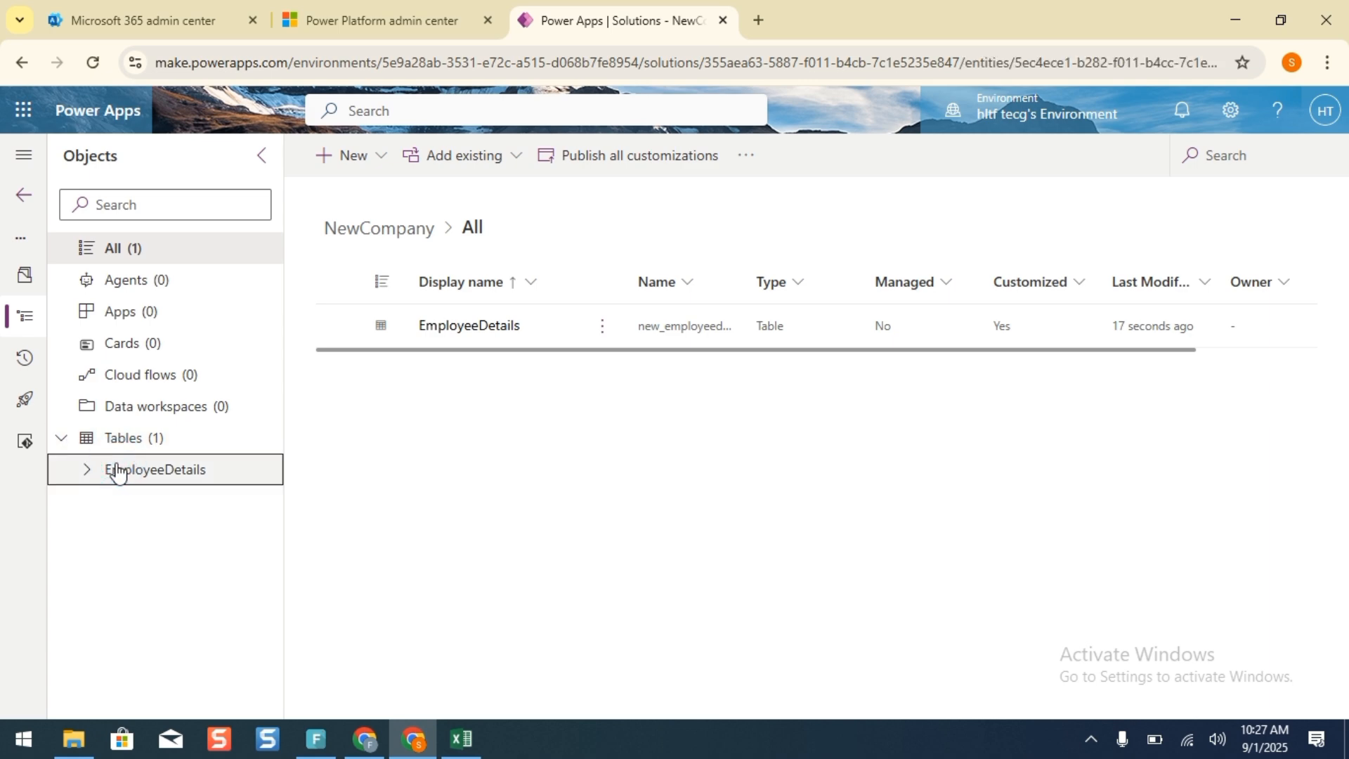
left_click(86, 470)
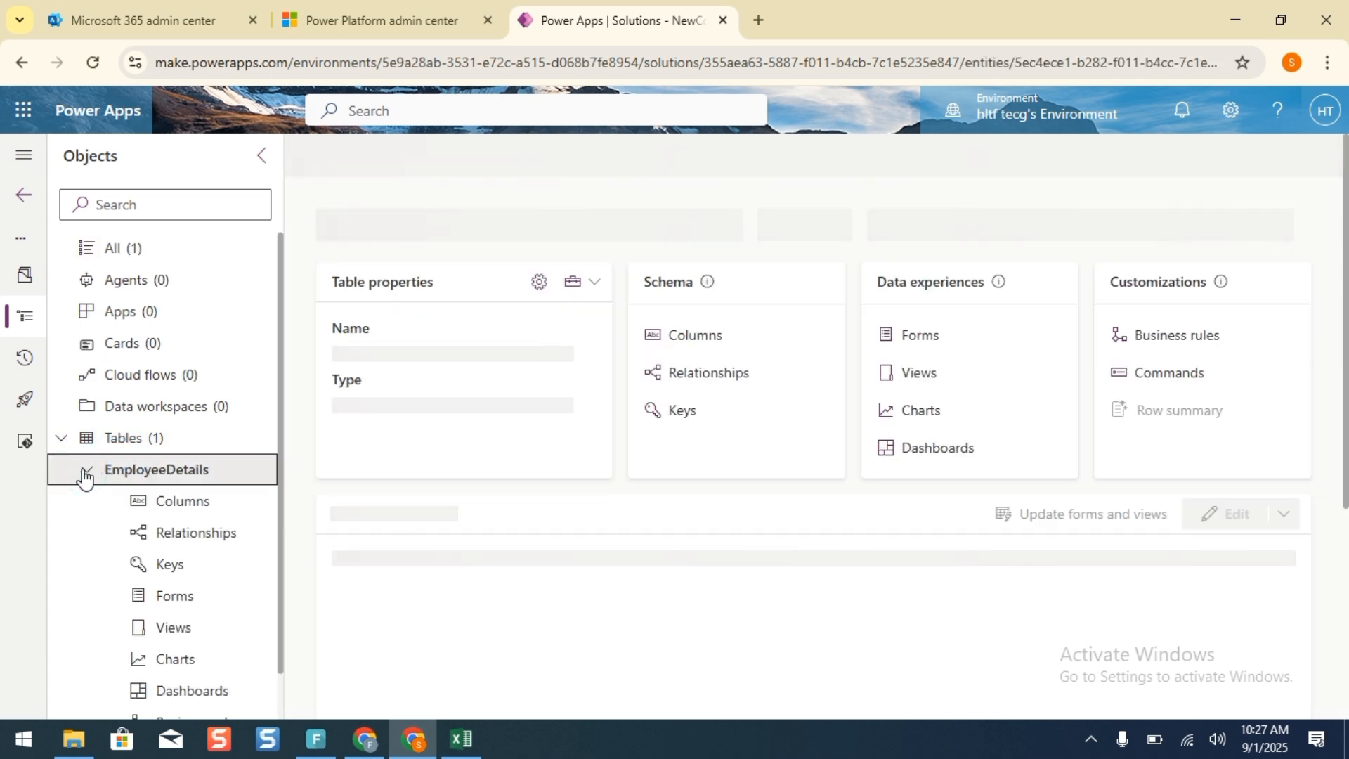
left_click(85, 472)
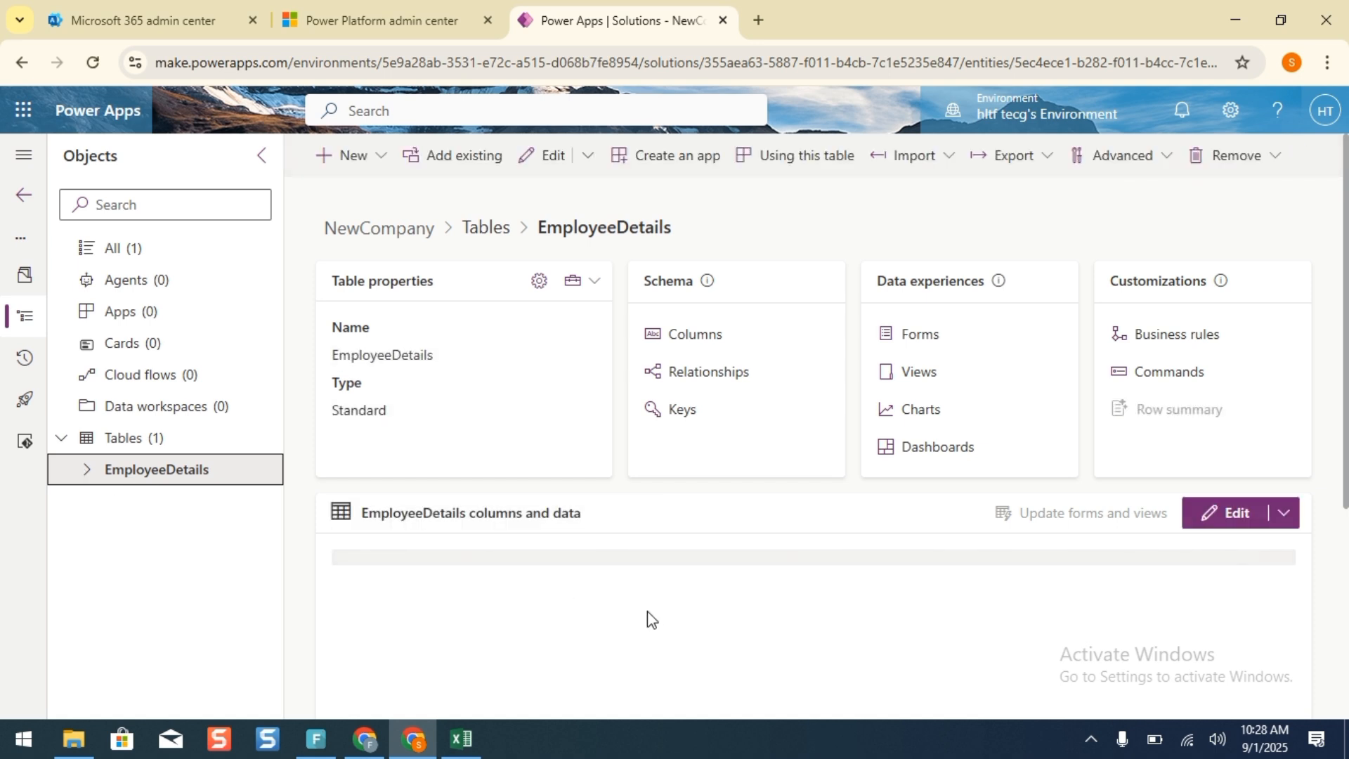
left_click(702, 338)
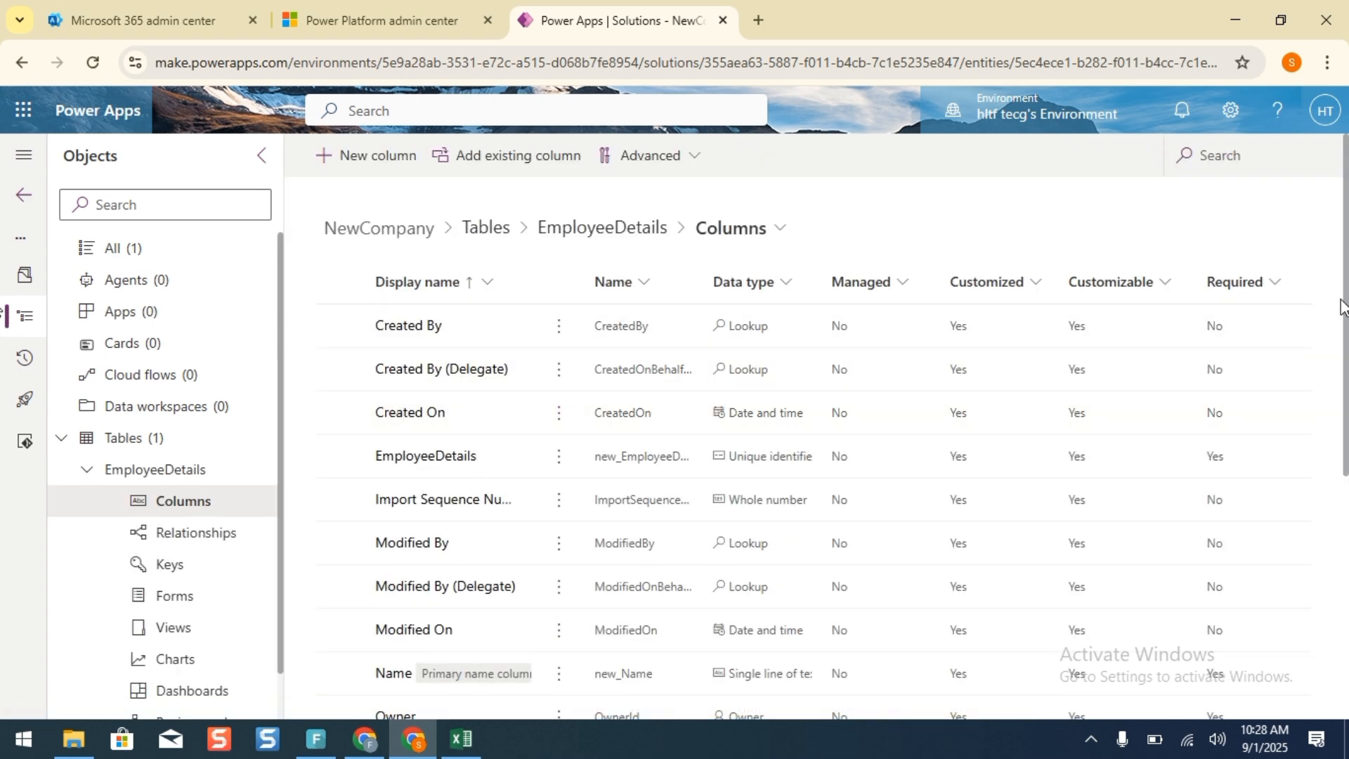
left_click_drag(1346, 310, 1347, 378)
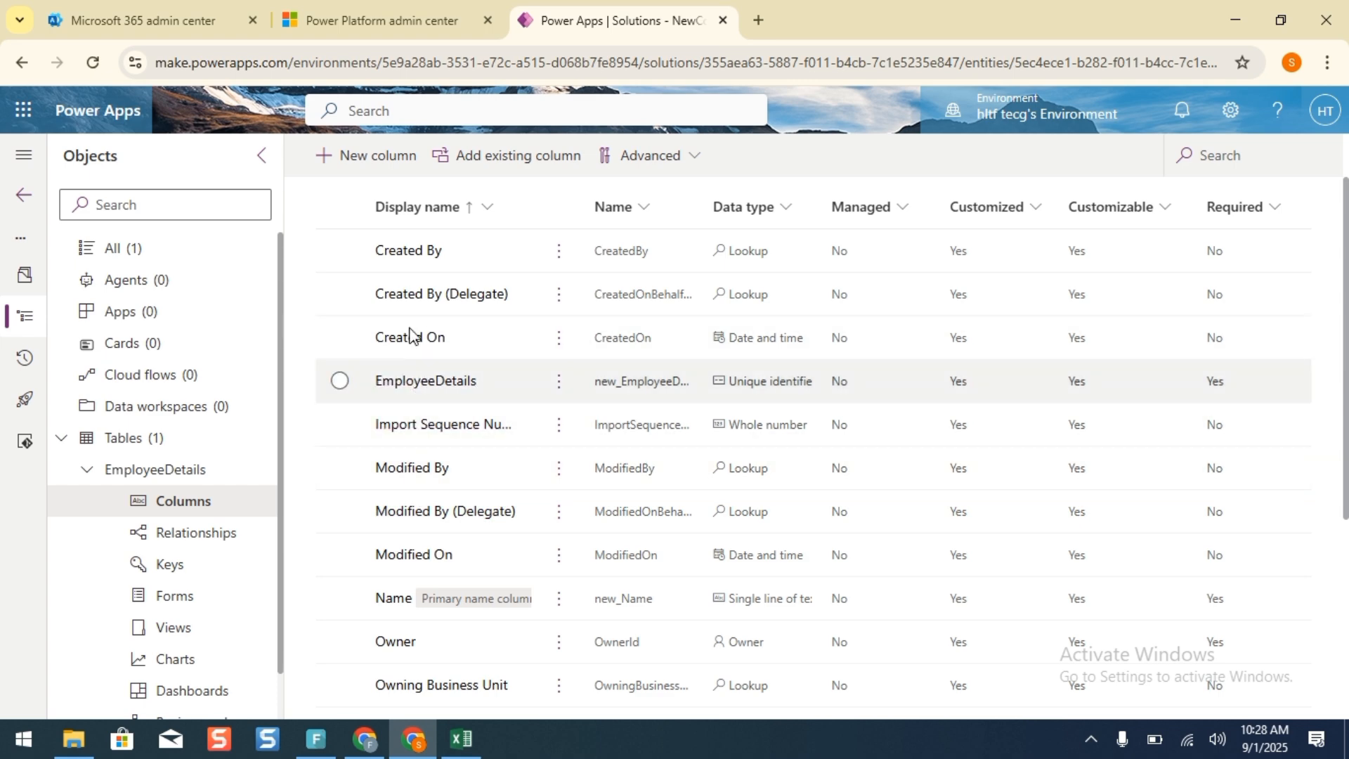
Add a single-line text column named Father's Name to the EmployeeDetails table, set it to Business required, and save it.
left_click(385, 157)
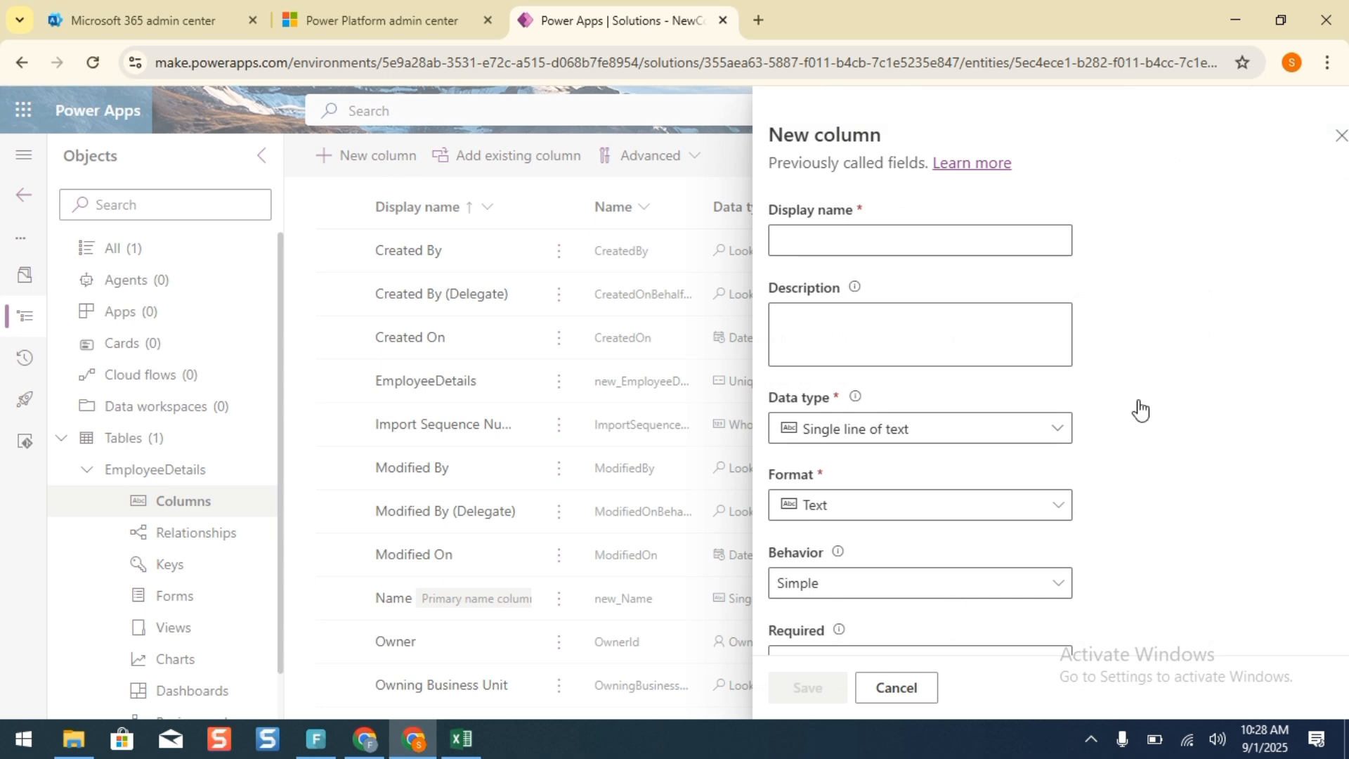
left_click(979, 239)
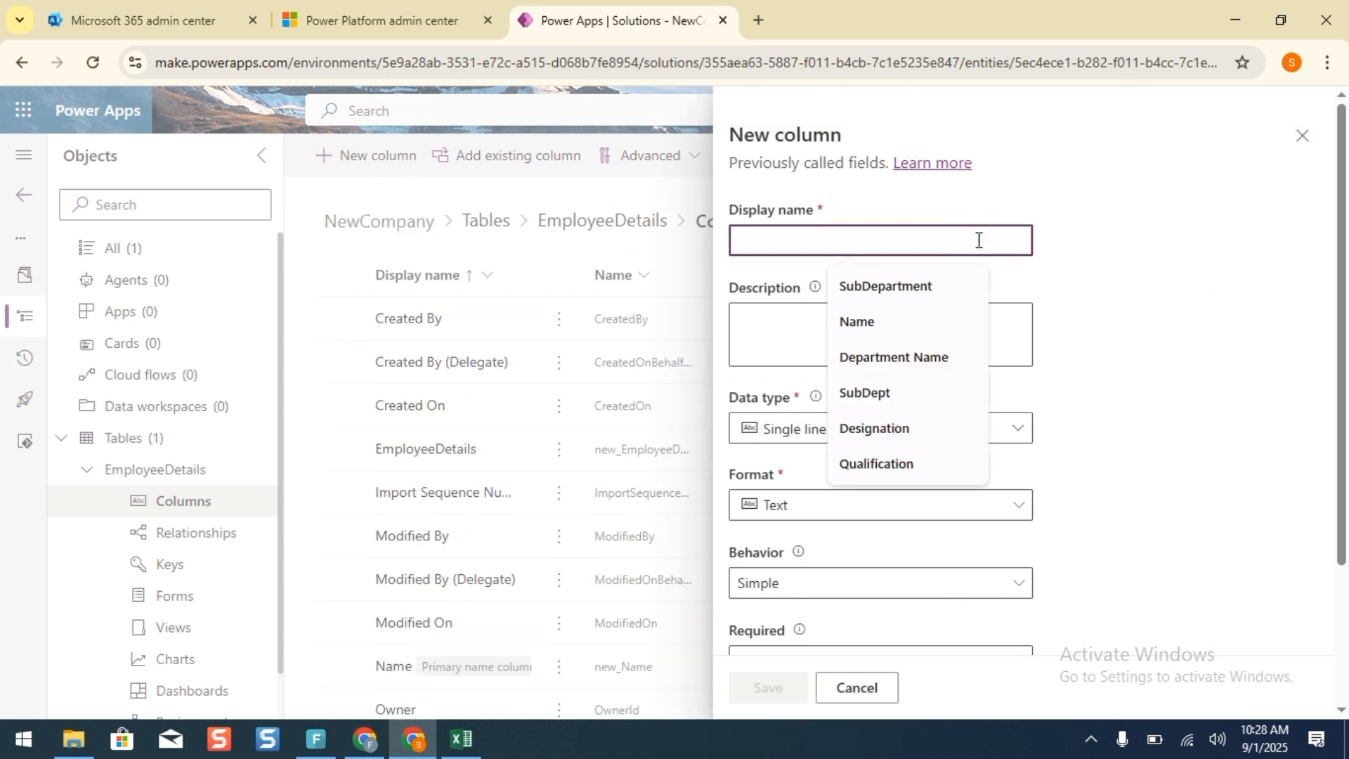
type("F")
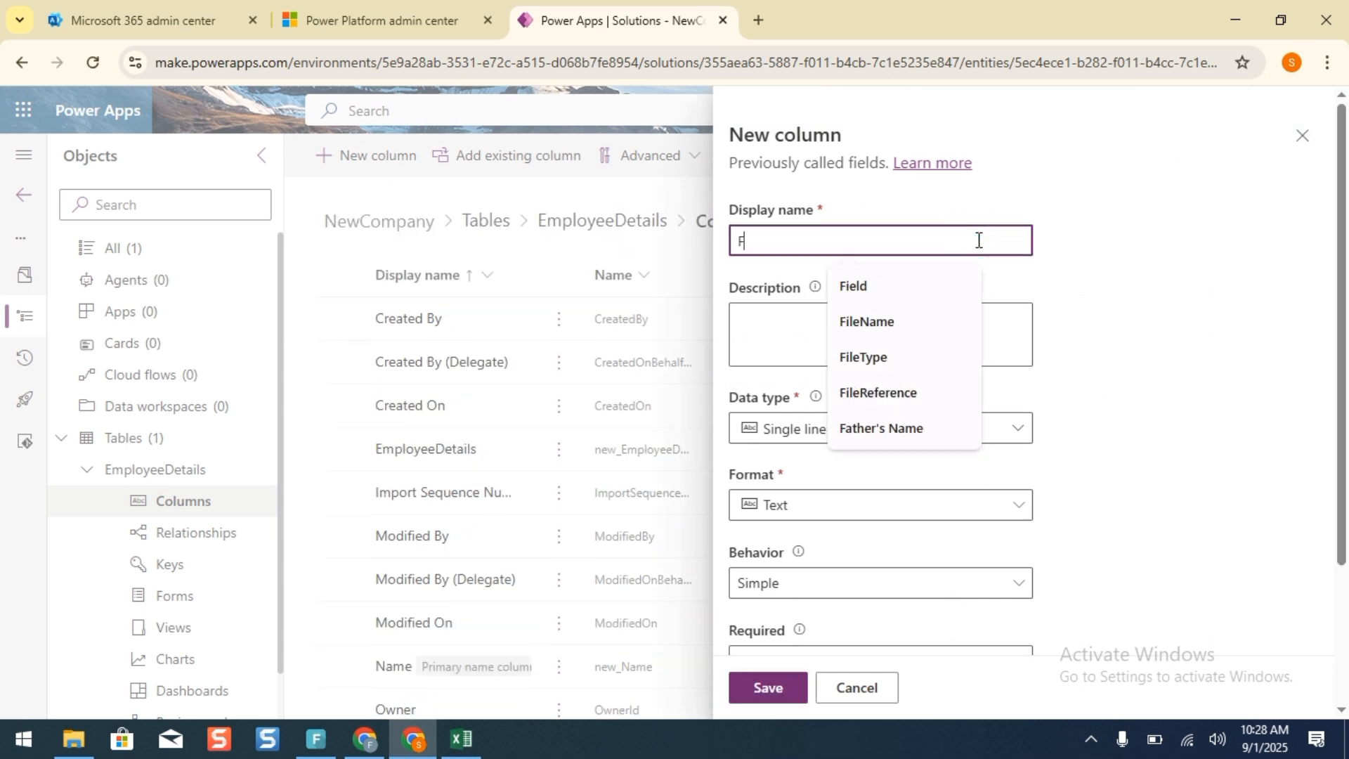
type("ather's")
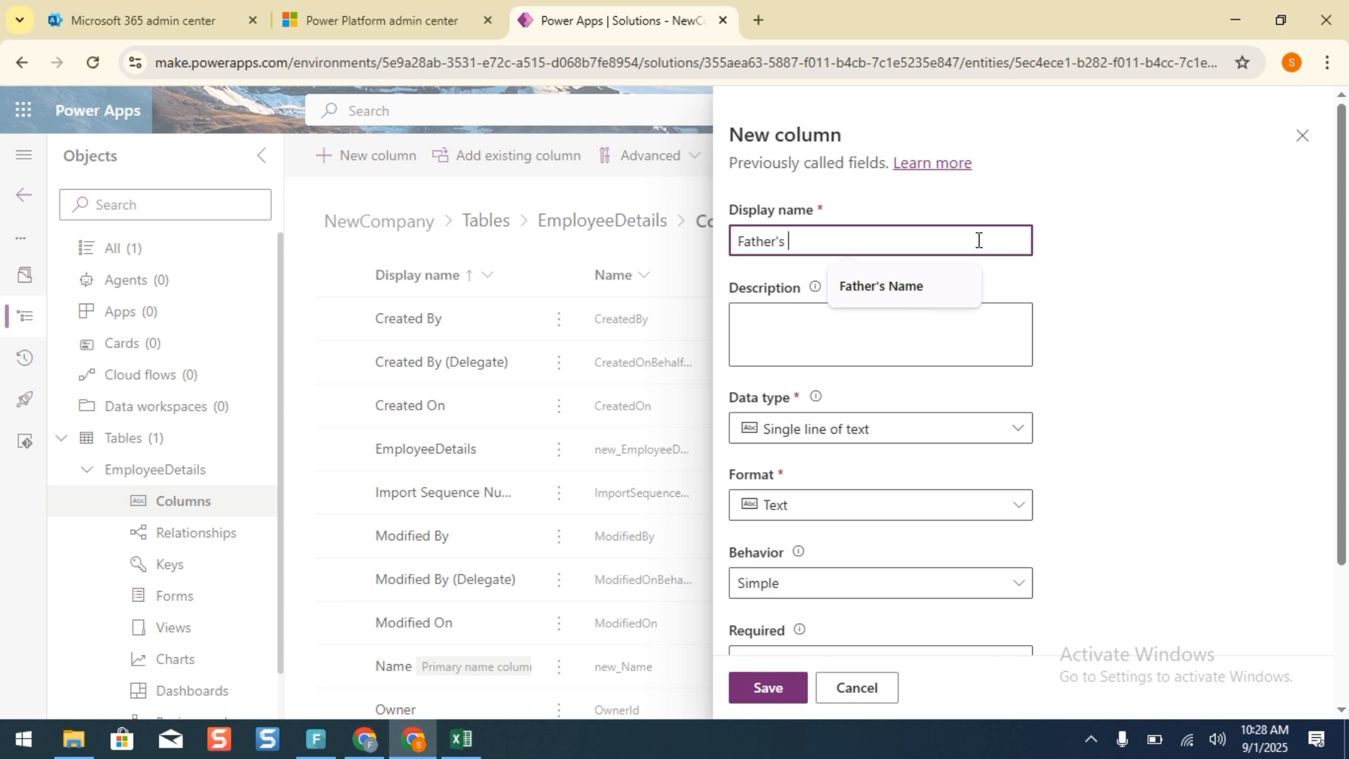
type(" Name")
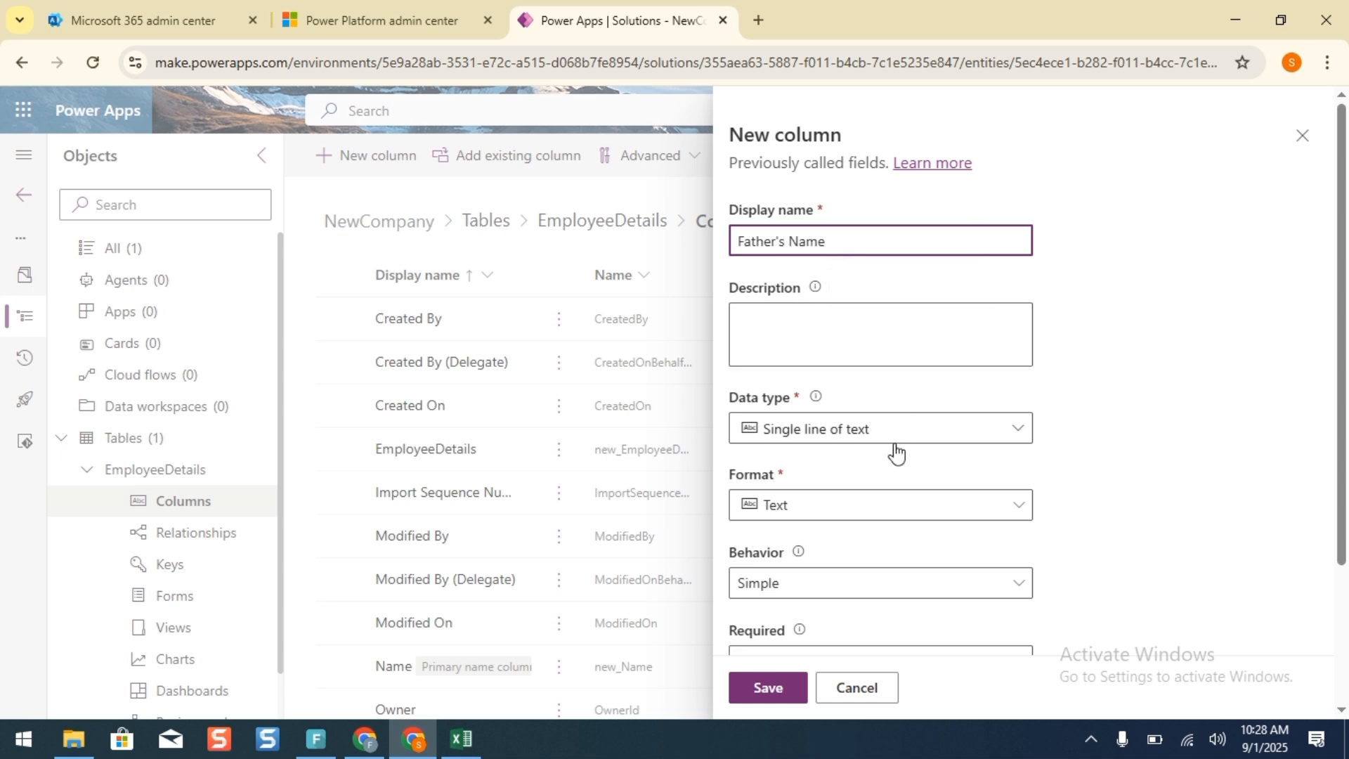
scroll(1343, 343, "down", 1)
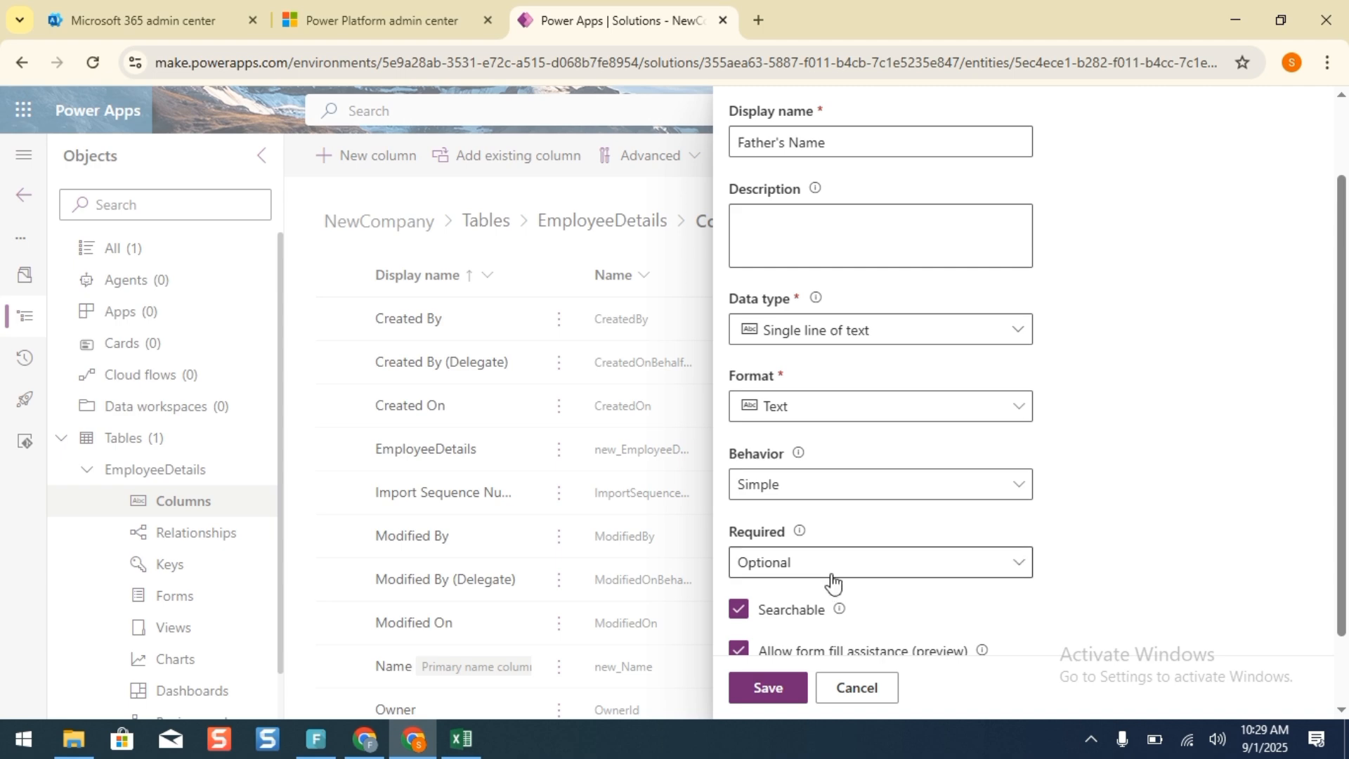
left_click(833, 573)
left_click(825, 627)
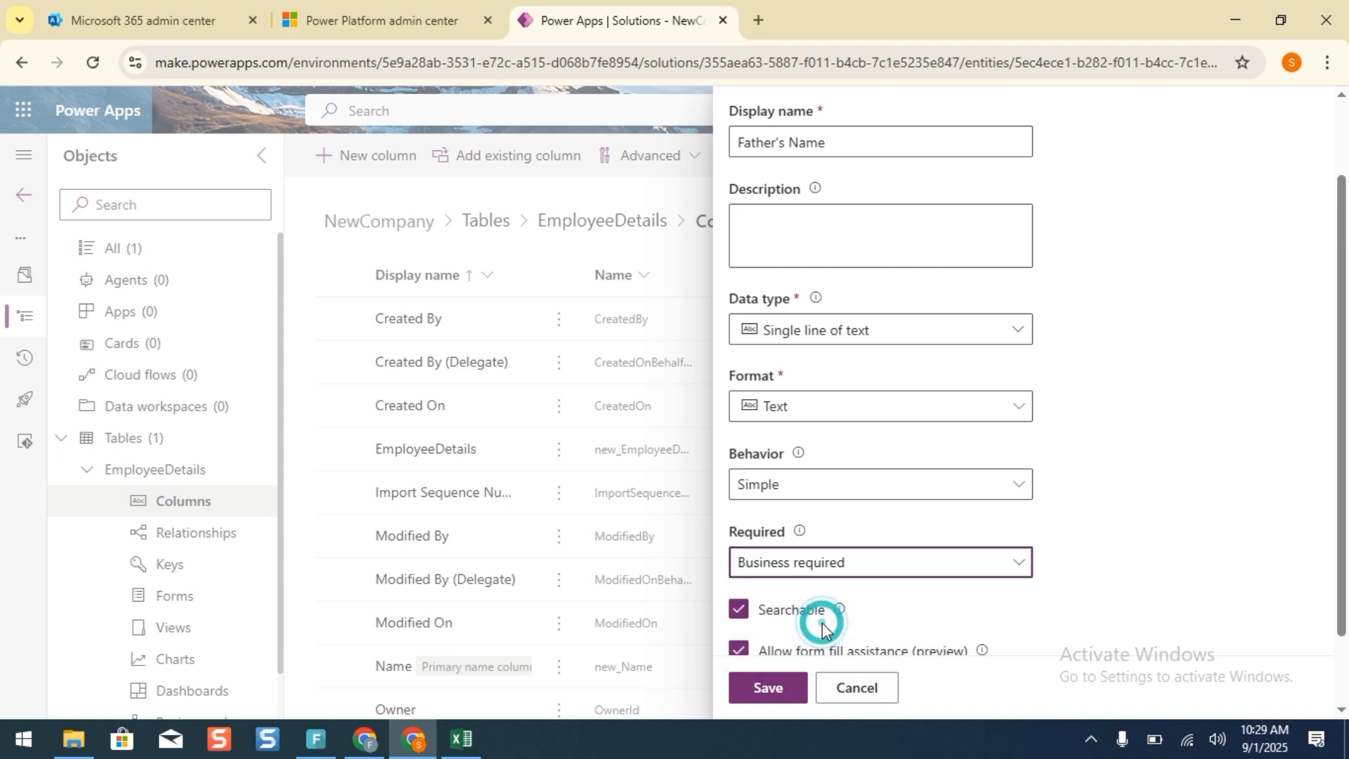
left_click(781, 689)
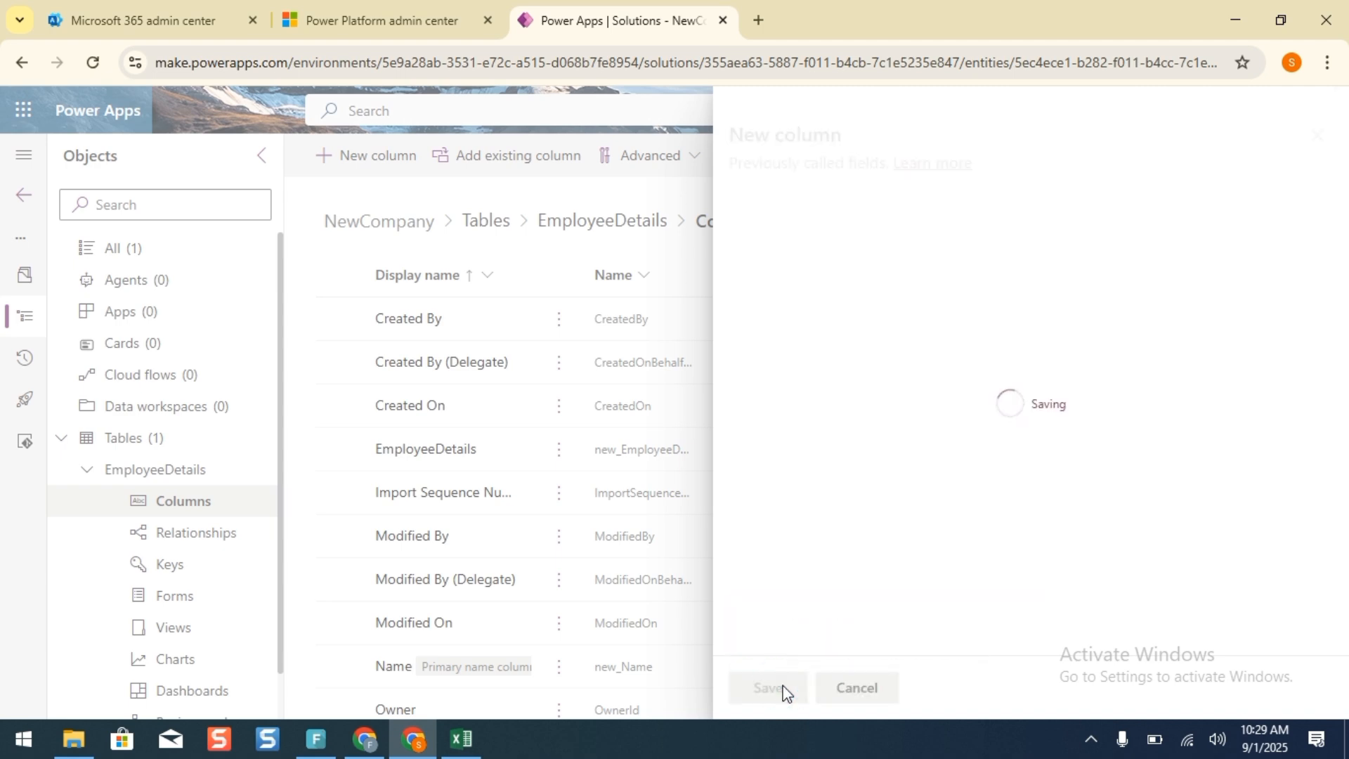
Check the column plan in the Excel workbook, return to Power Apps, and save a Business required text column named ID No in EmployeeDetails.
left_click(464, 738)
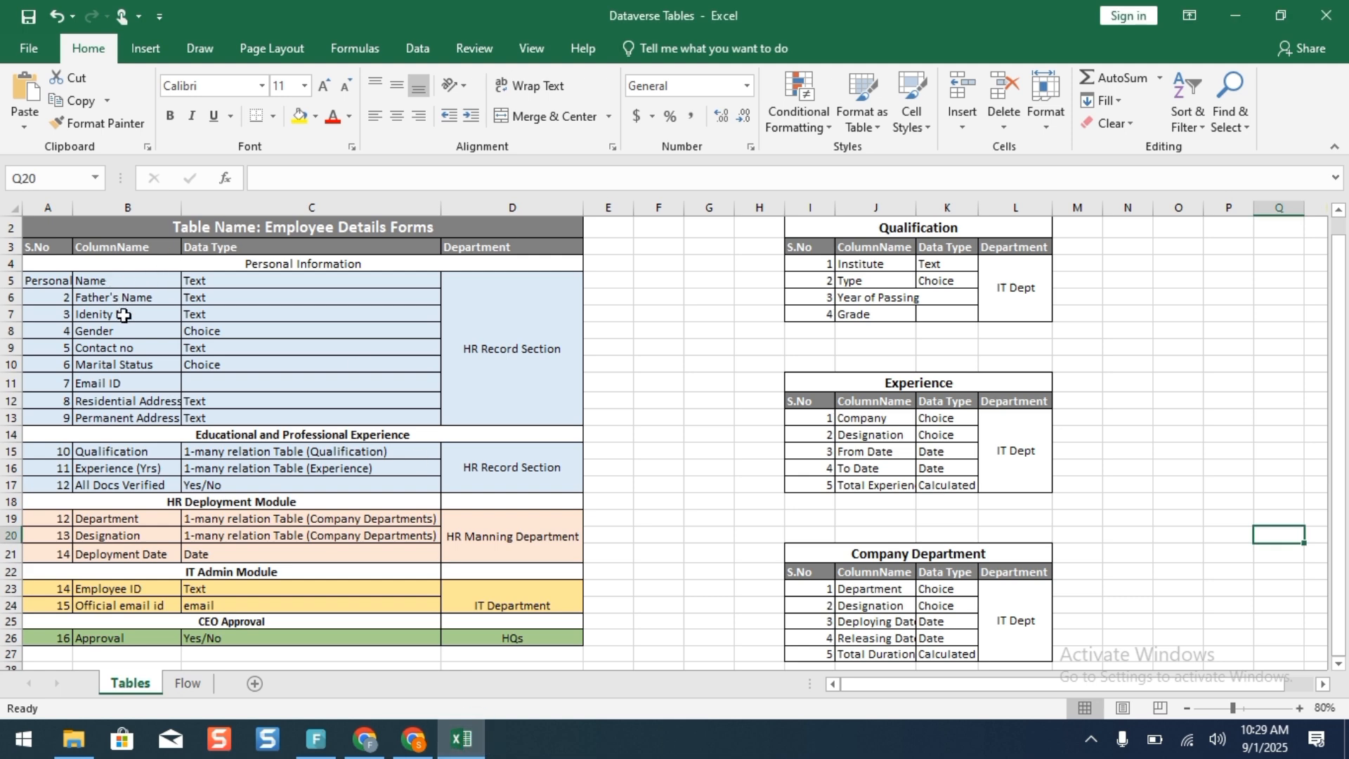
left_click(1235, 15)
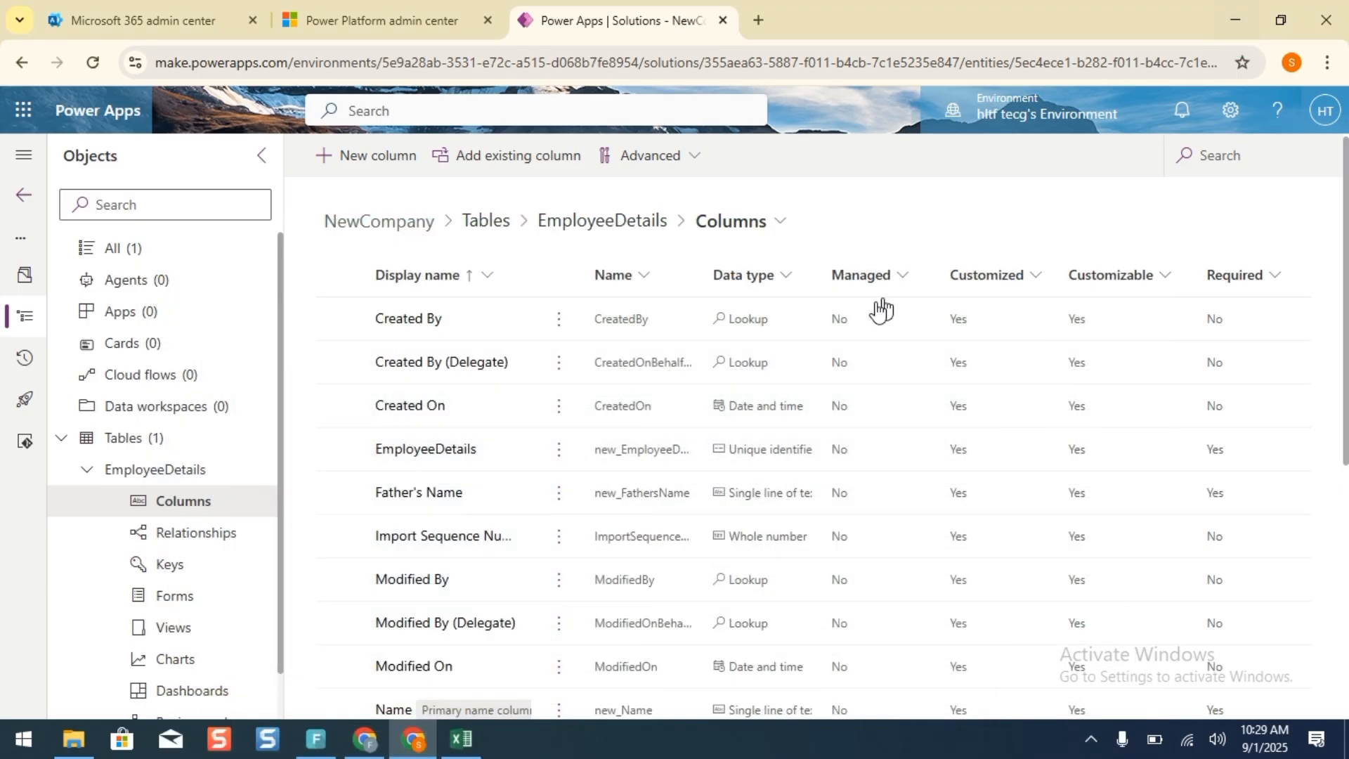
left_click(348, 162)
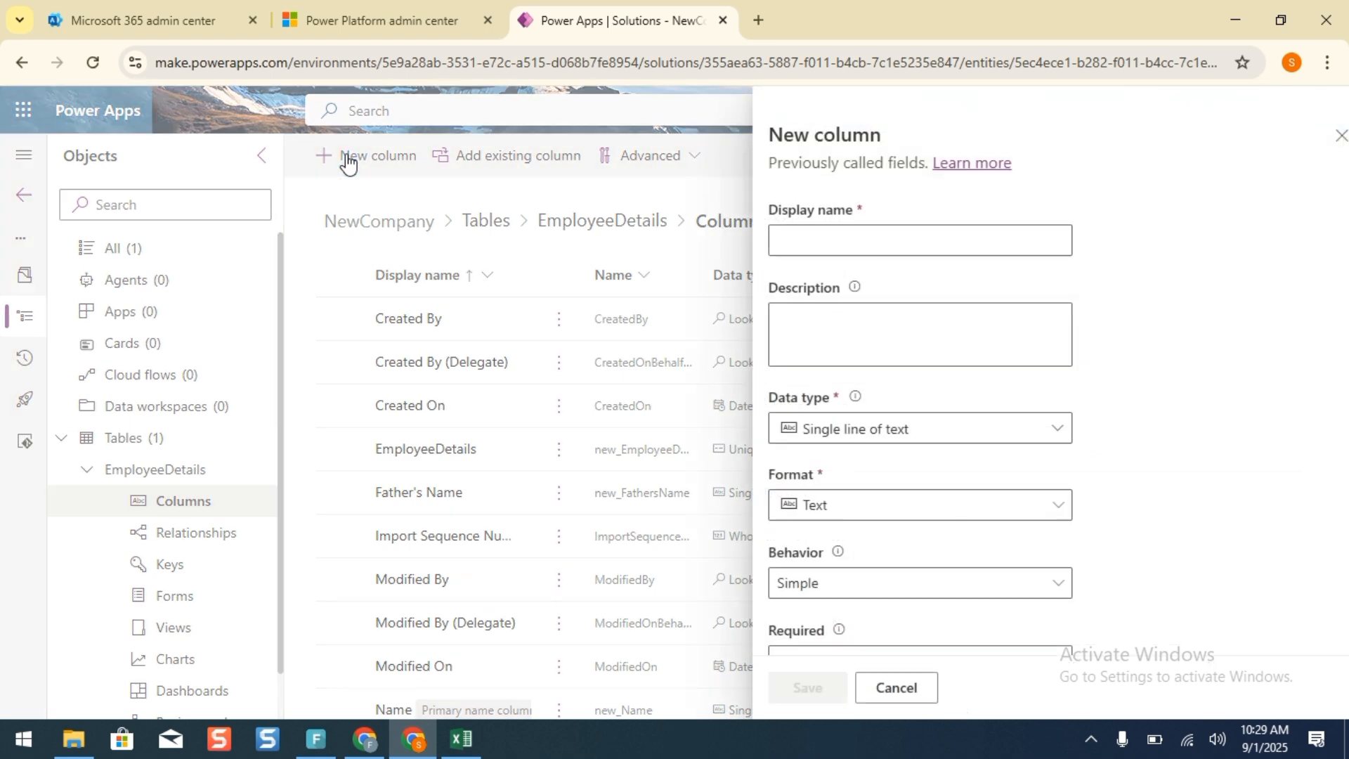
left_click(965, 244)
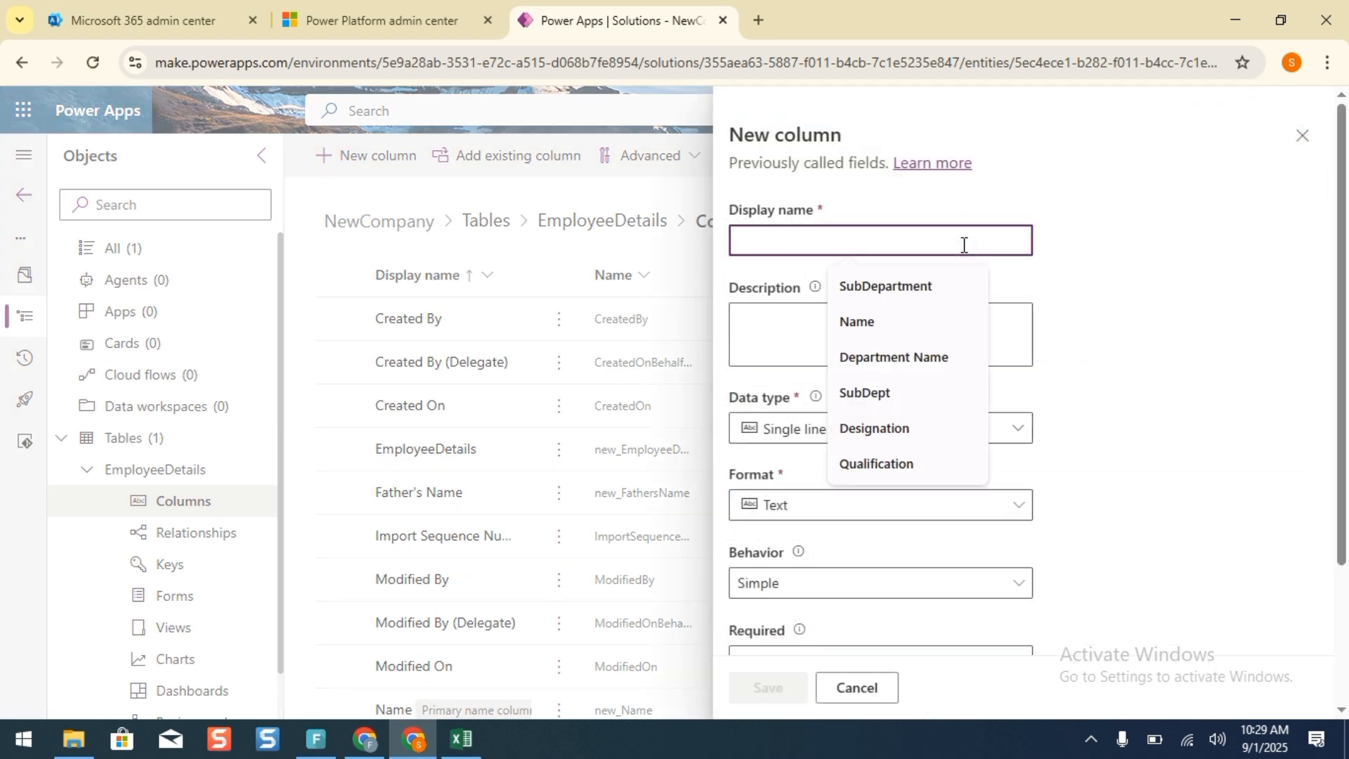
type("ID")
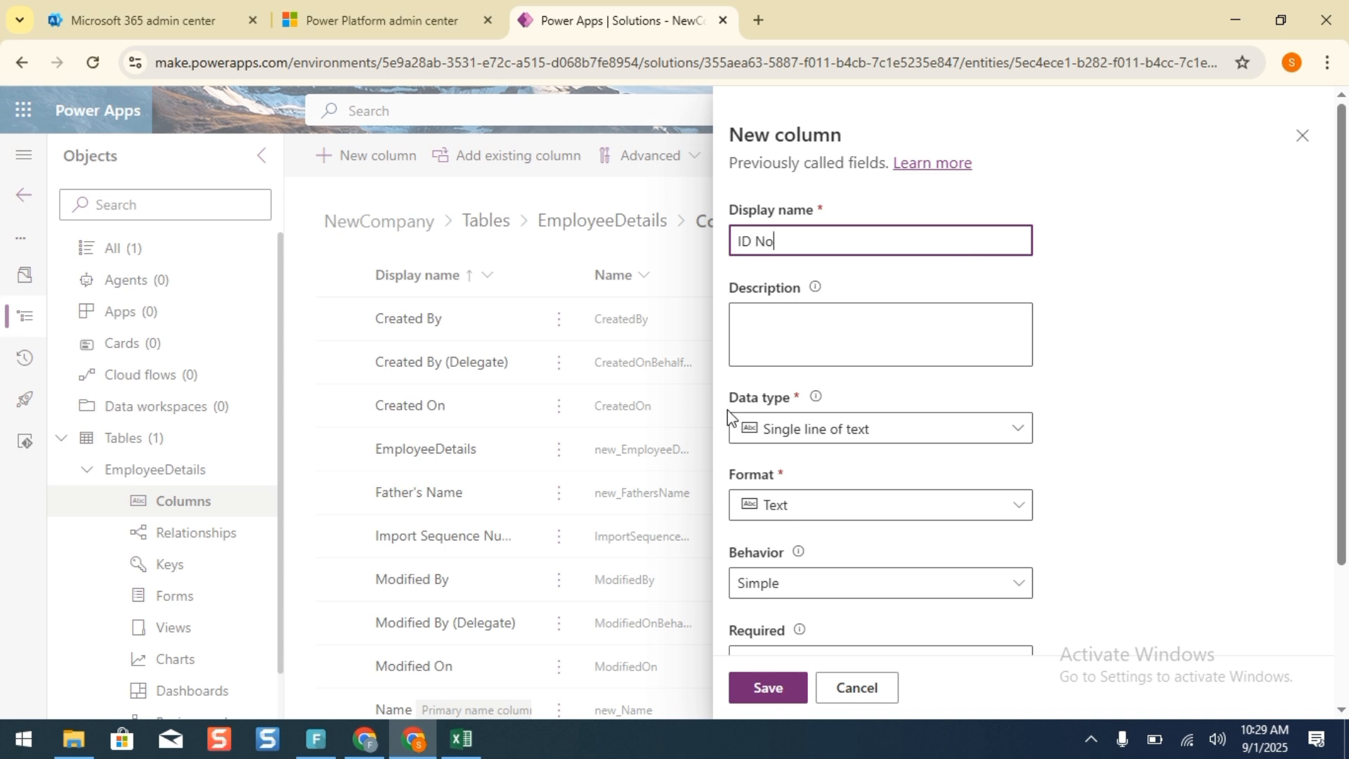
type("No")
left_click(898, 653)
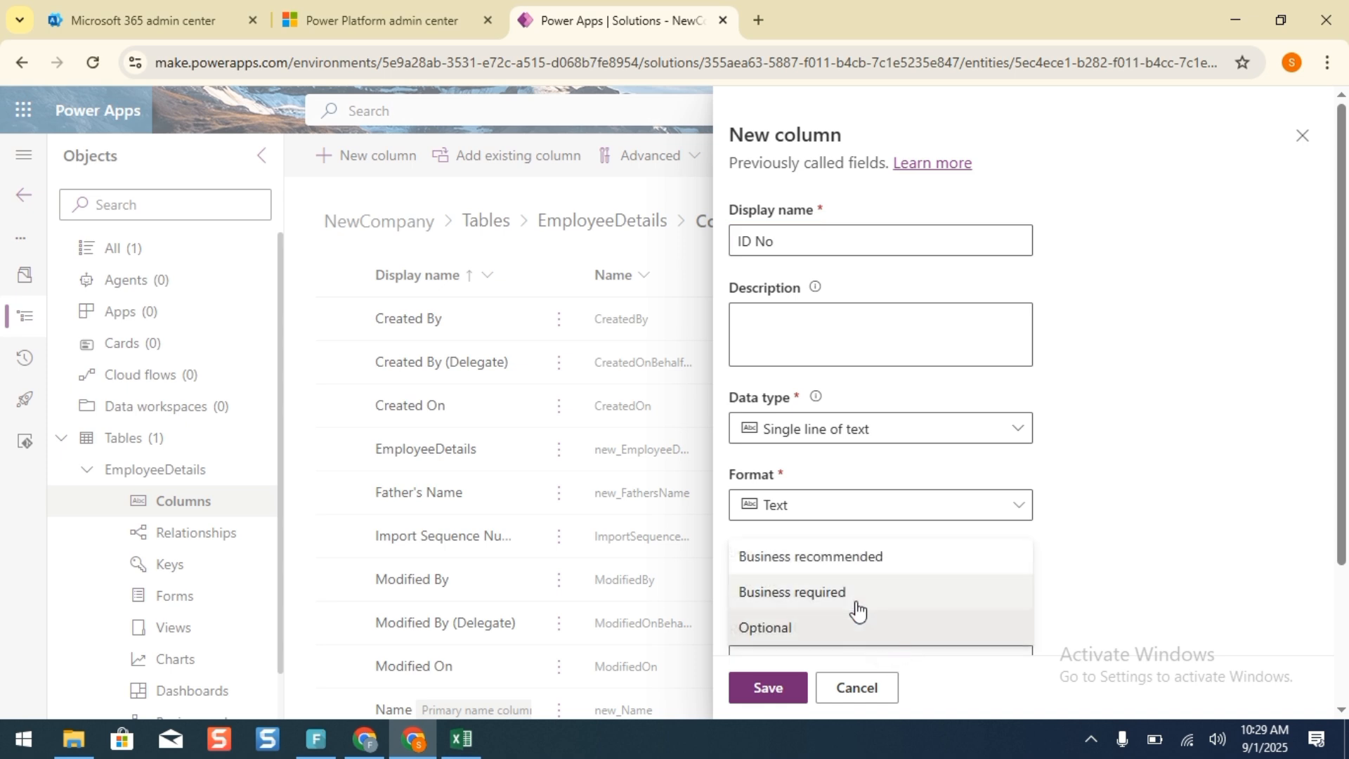
left_click(853, 592)
left_click(787, 687)
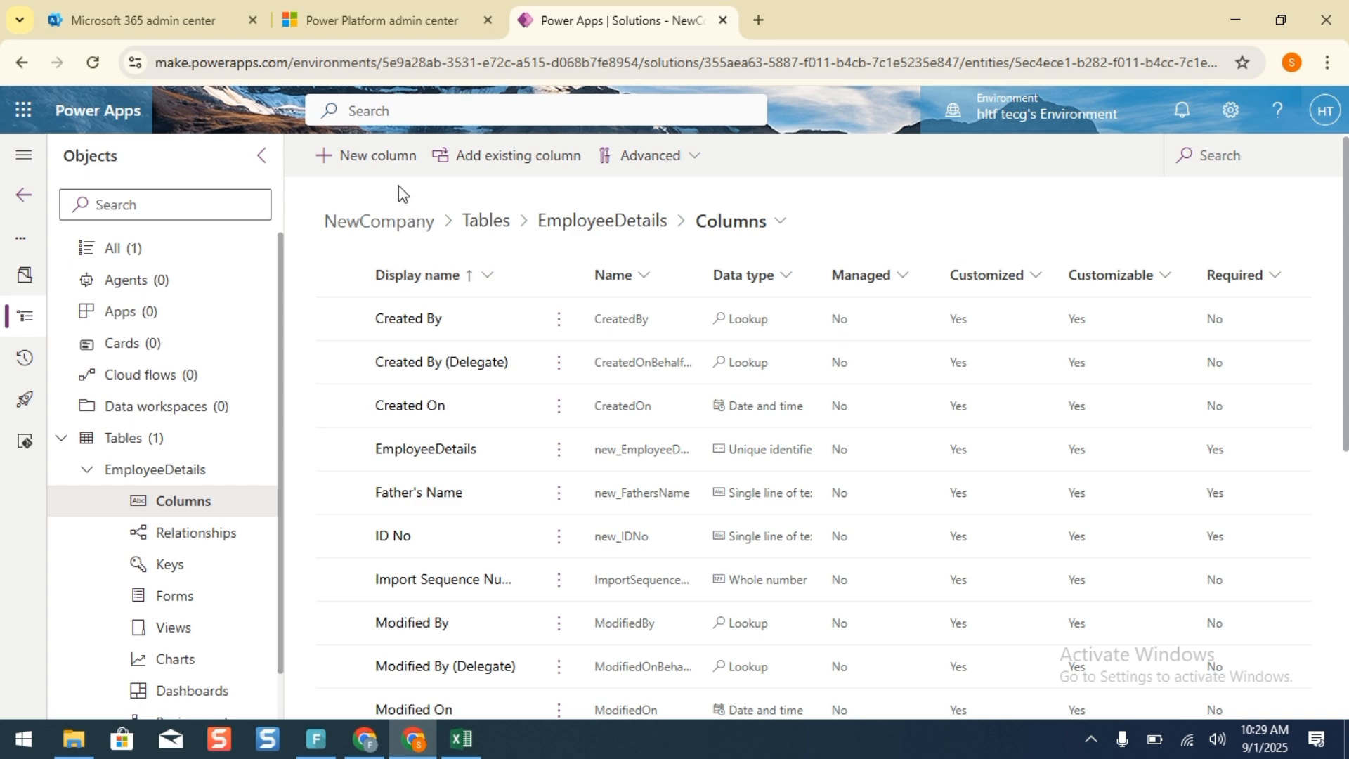
Start a new EmployeeDetails column named Gender with the data type Choice.
left_click(373, 156)
left_click(868, 238)
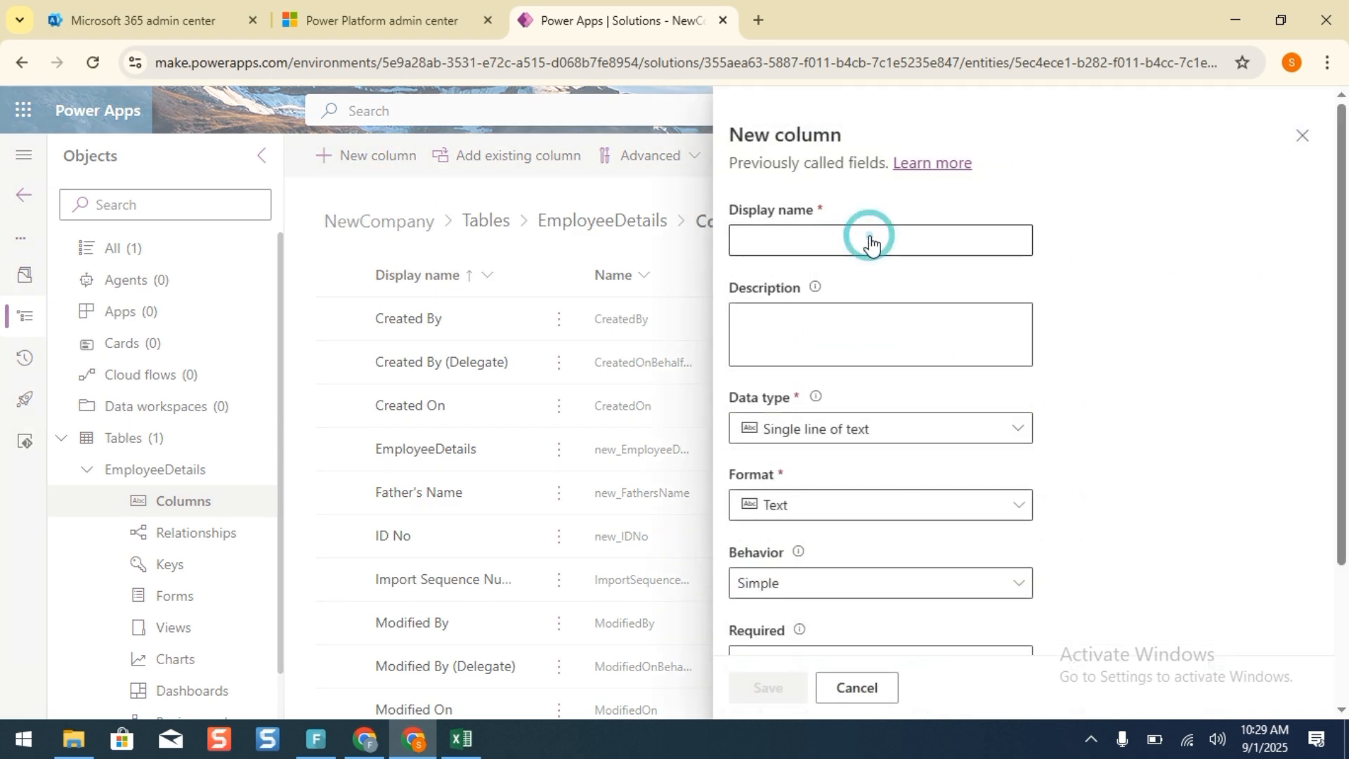
type("Gende")
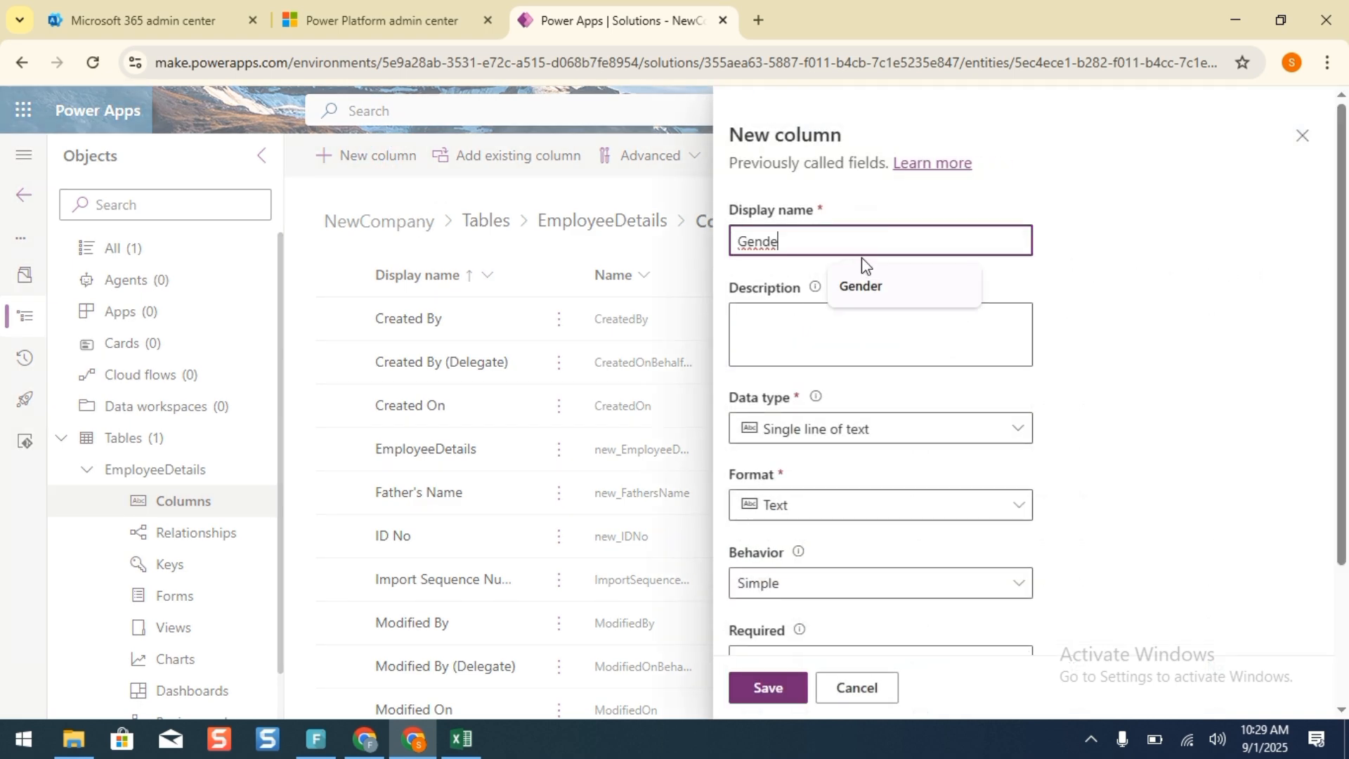
left_click(861, 284)
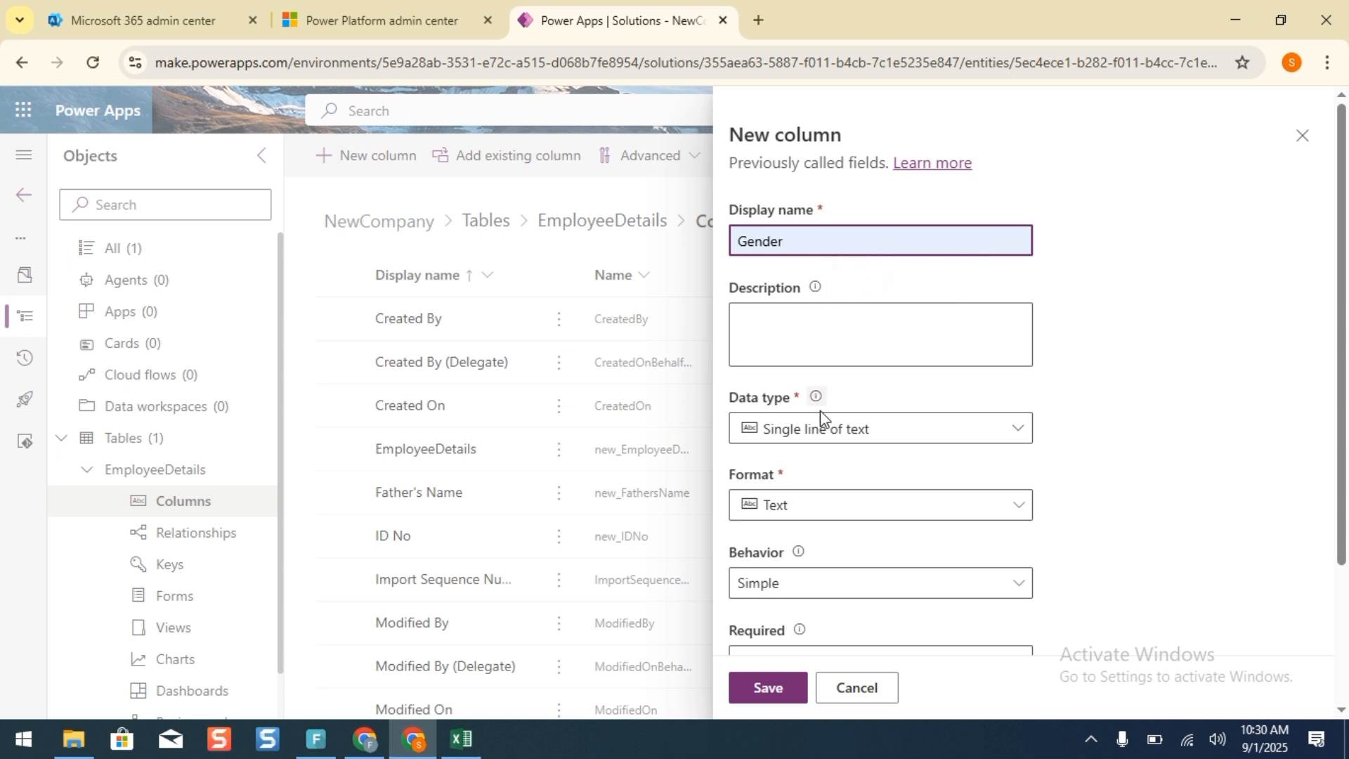
left_click(820, 428)
mouse_move(996, 643)
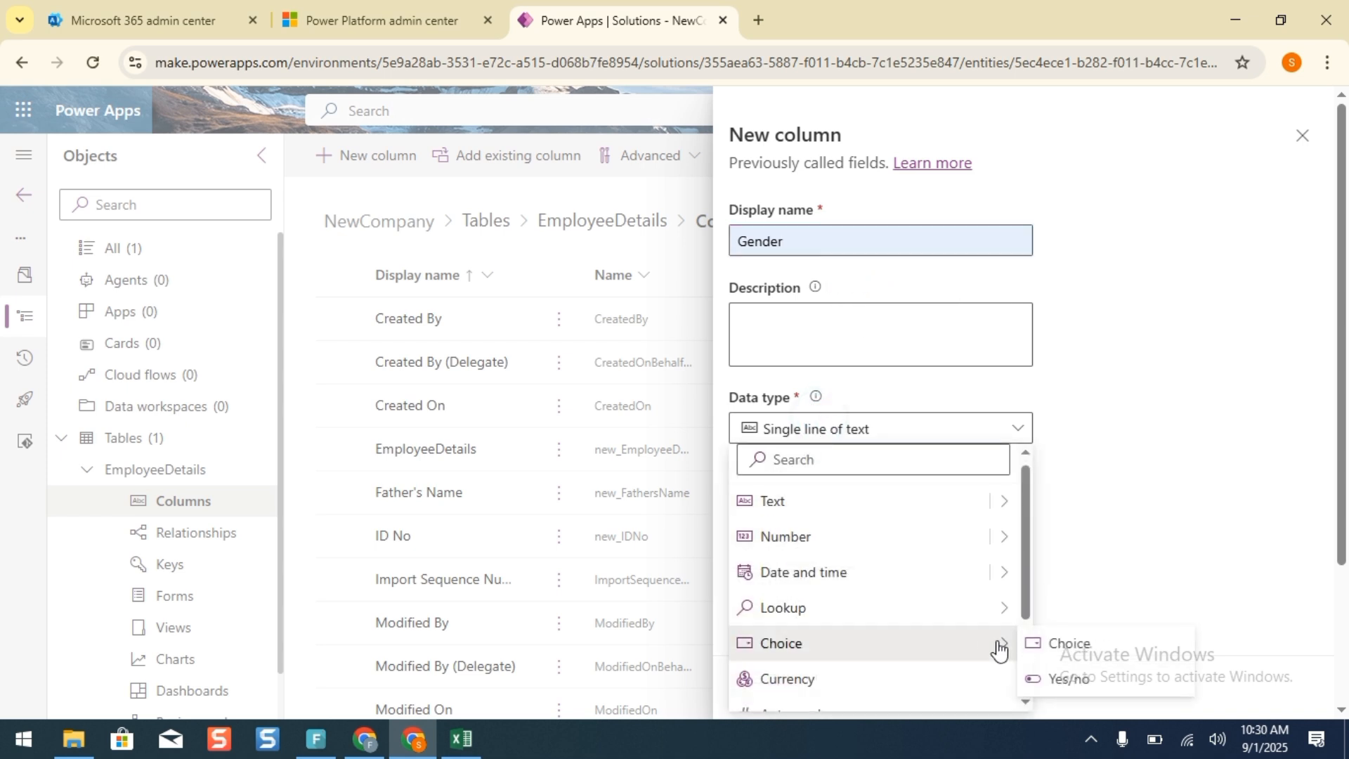
left_click(1056, 656)
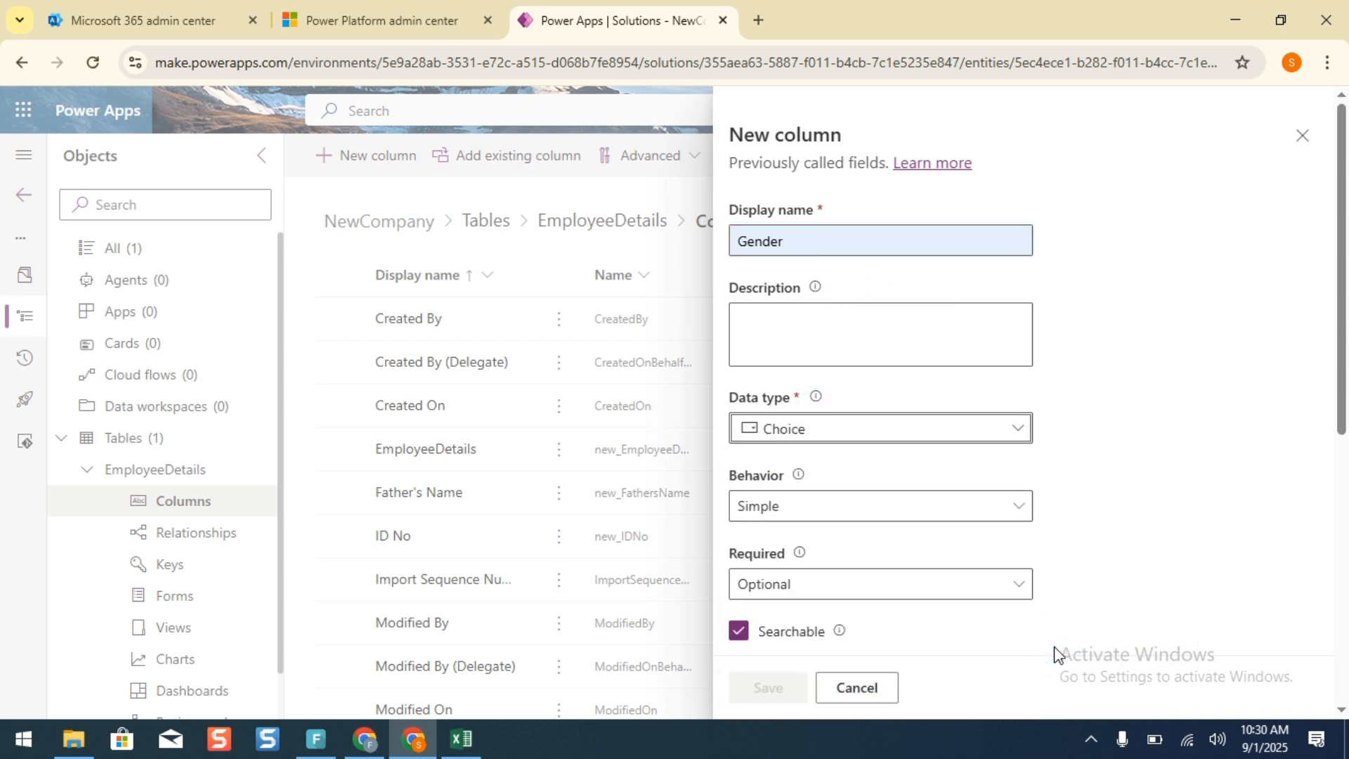
Disable Searchable and form fill assistance for the Gender column, and make its choice local rather than synced with a global choice.
scroll(1204, 320, "down", 5)
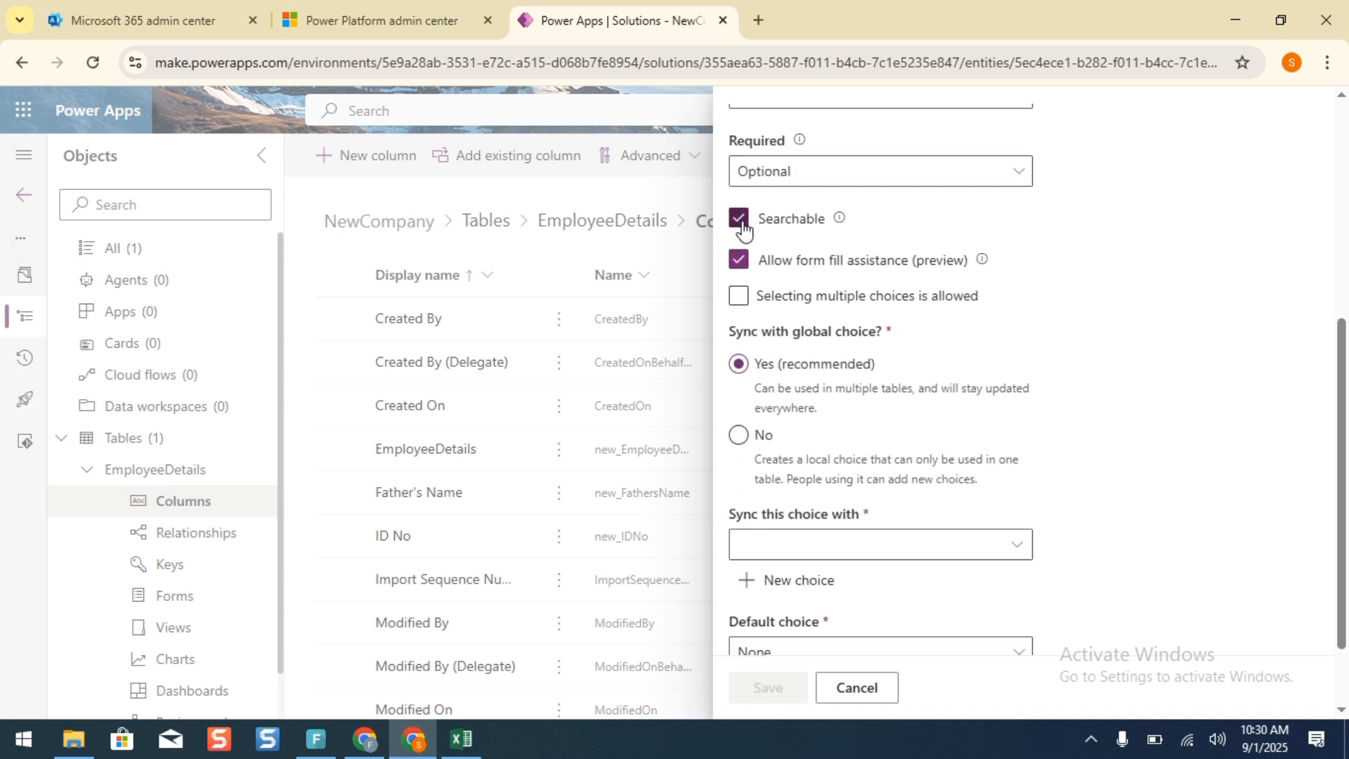
left_click(739, 219)
left_click(739, 260)
left_click(741, 441)
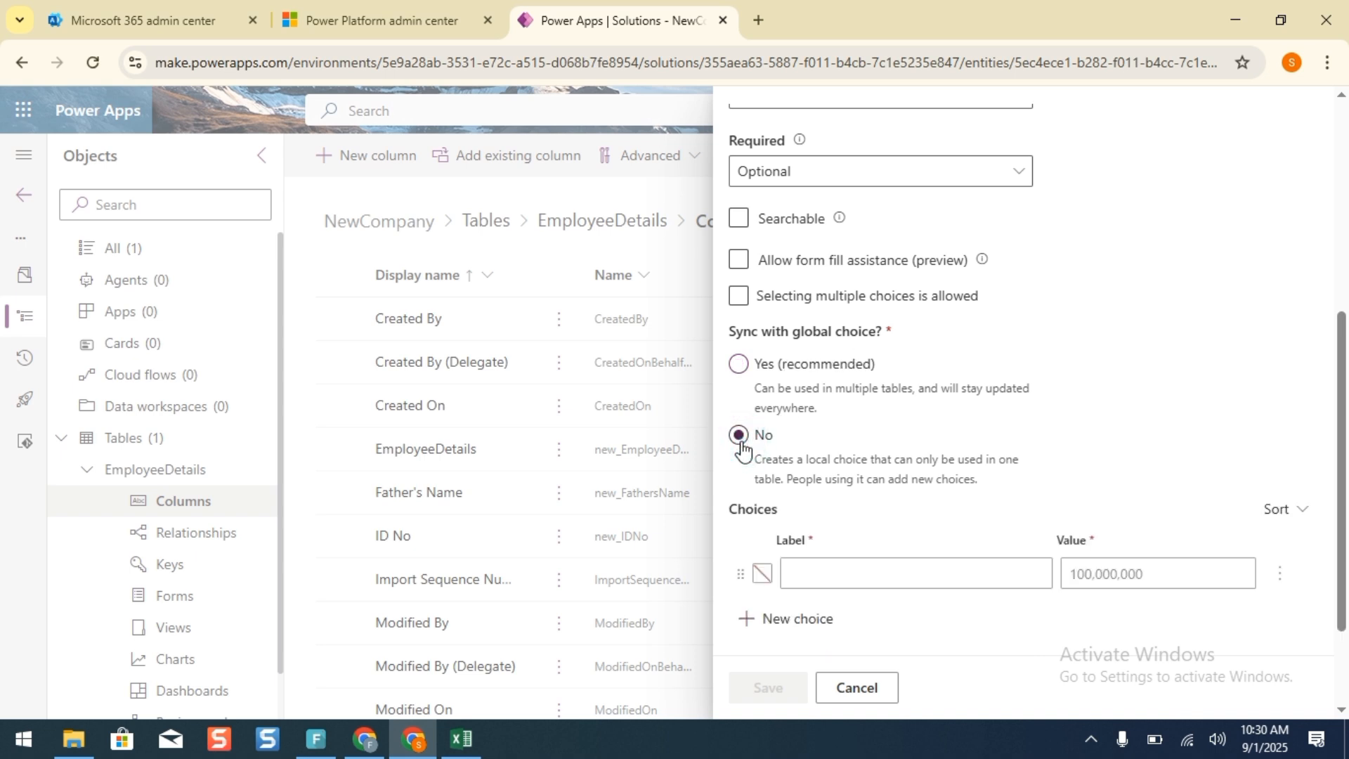
Enter Male and Female as the Gender column's choices and save the column.
left_click(1019, 570)
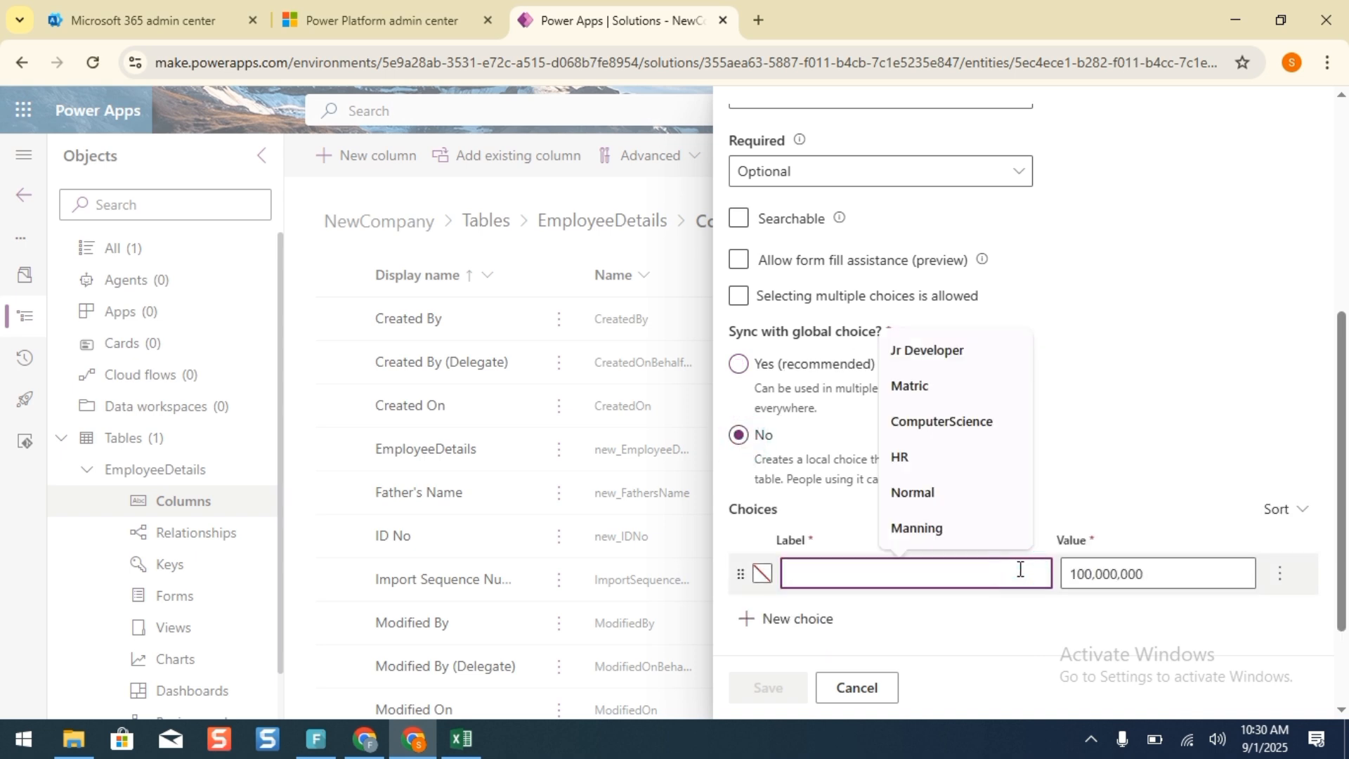
type("Male")
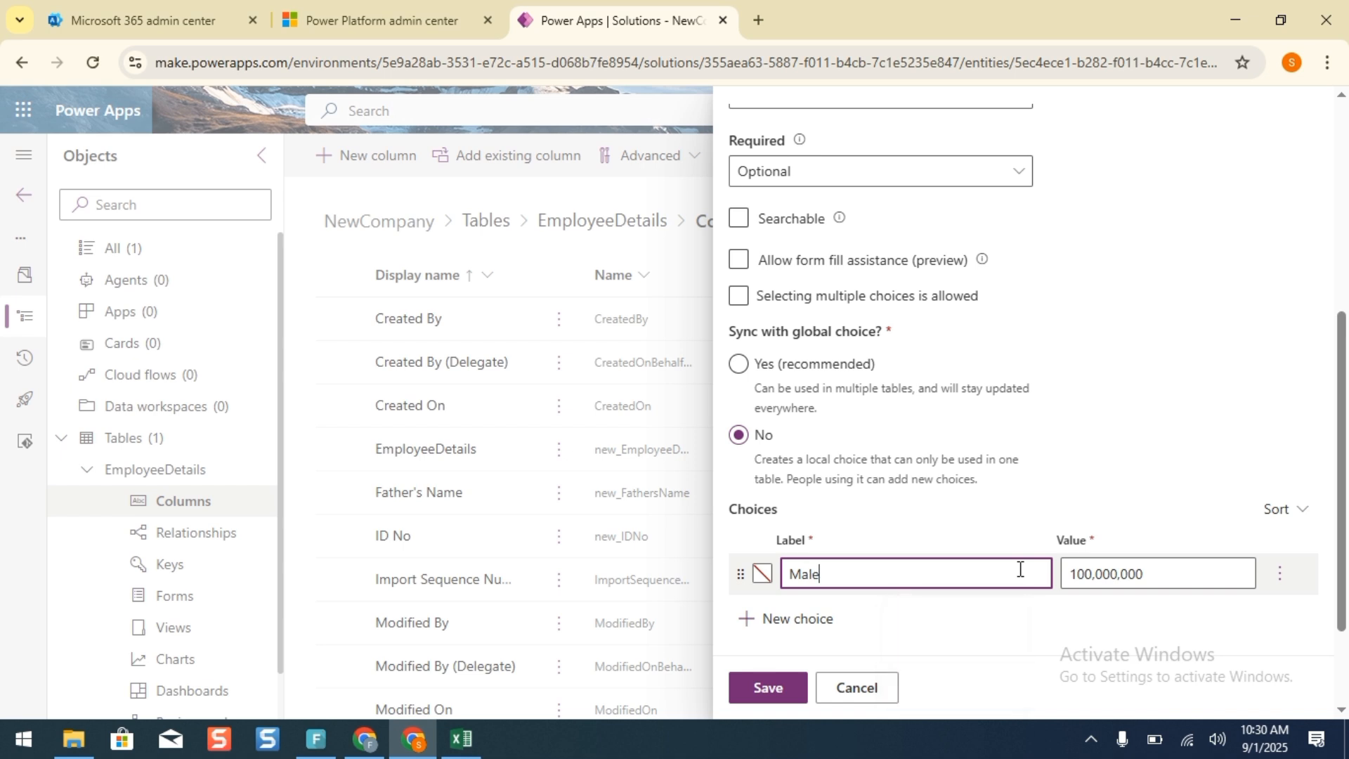
scroll(758, 492, "down", 2)
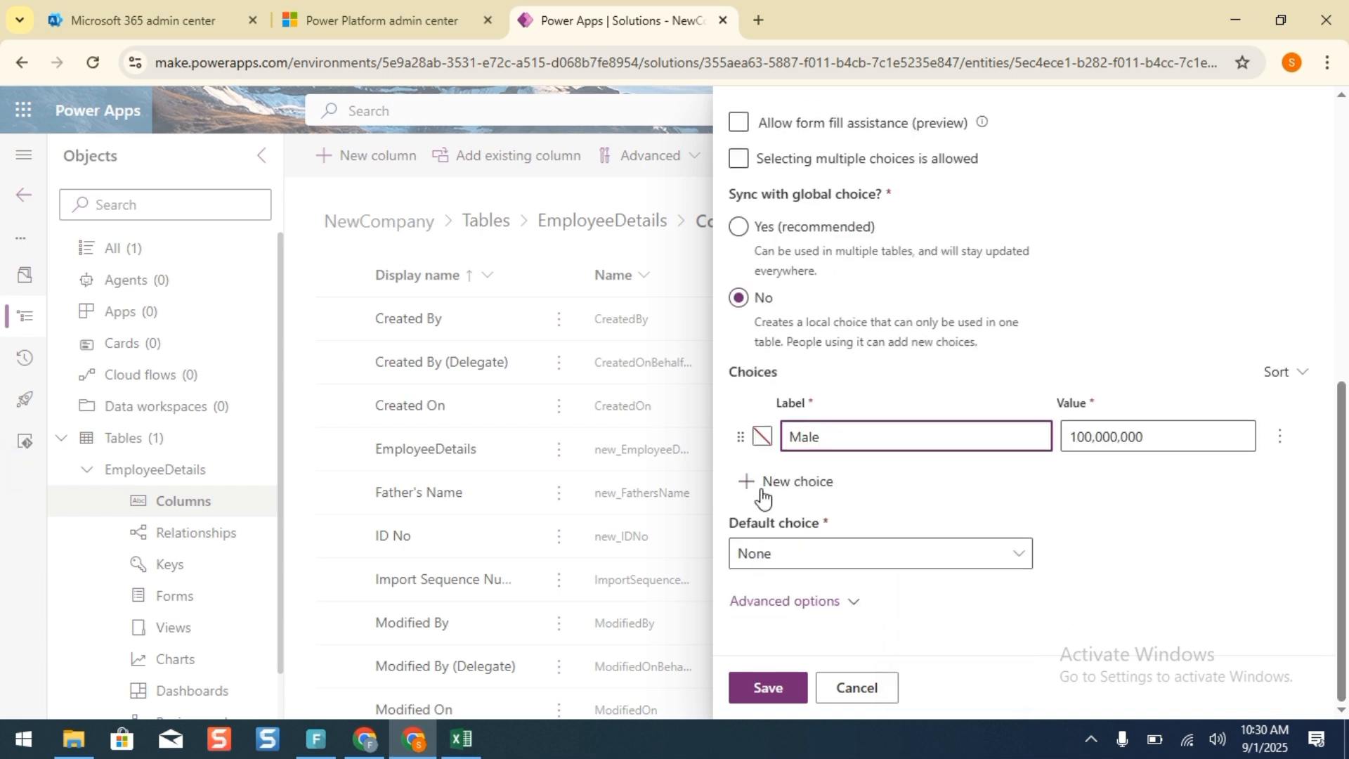
left_click(756, 485)
left_click(834, 478)
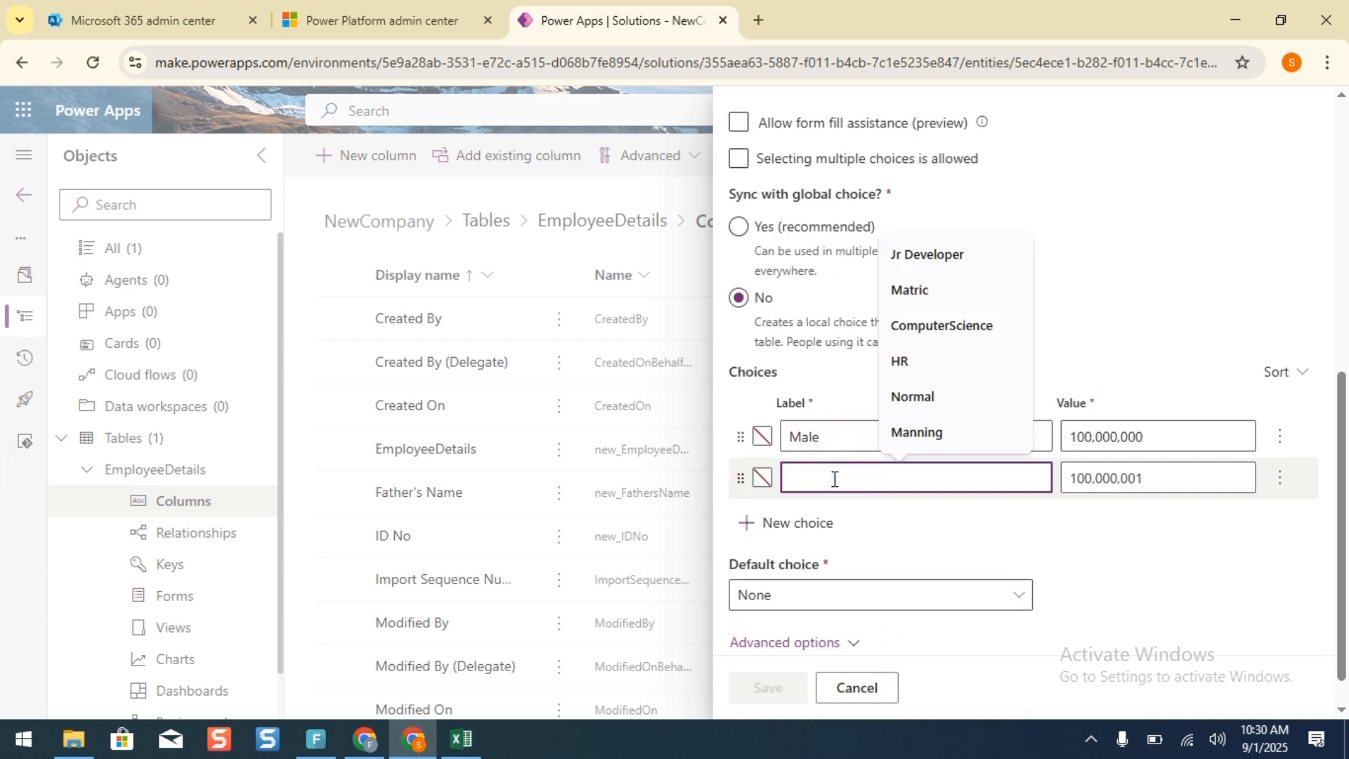
type("Female")
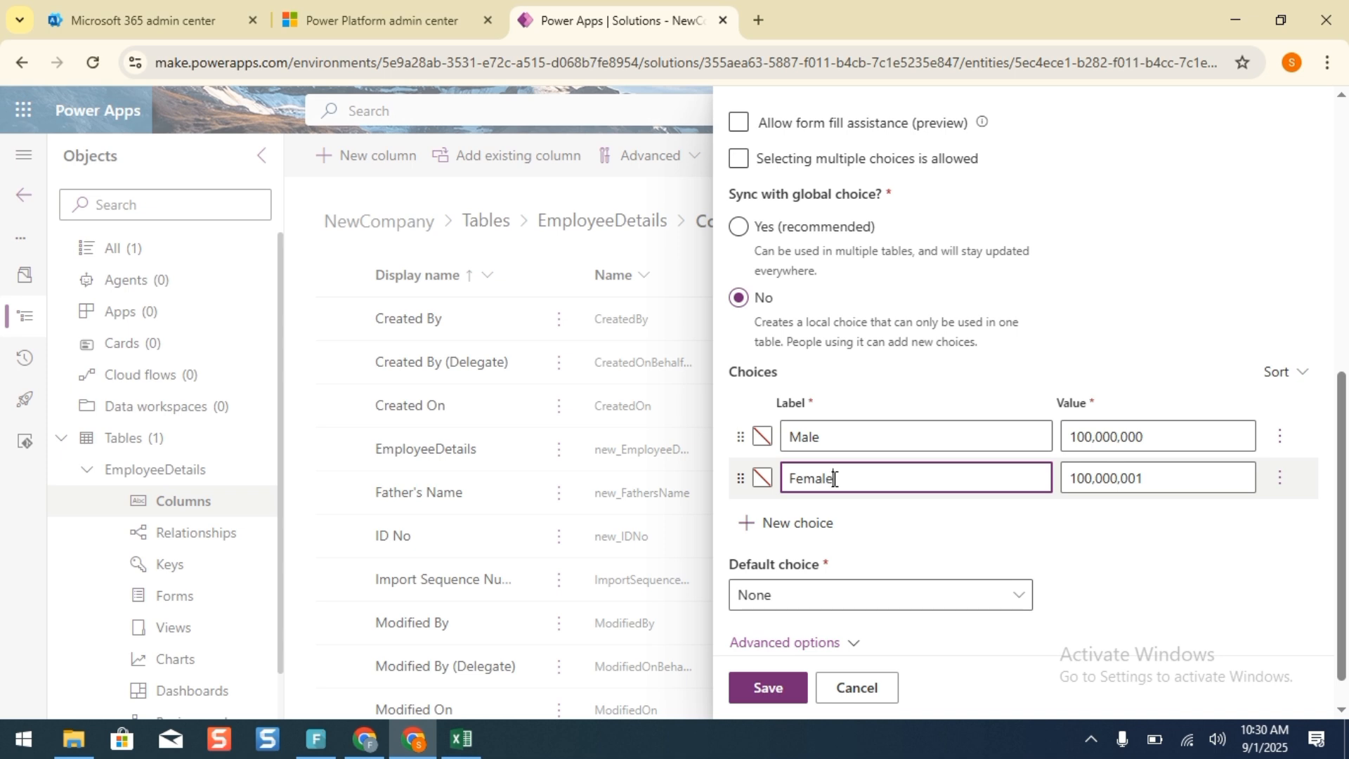
left_click_drag(1340, 493, 990, 630)
left_click(777, 683)
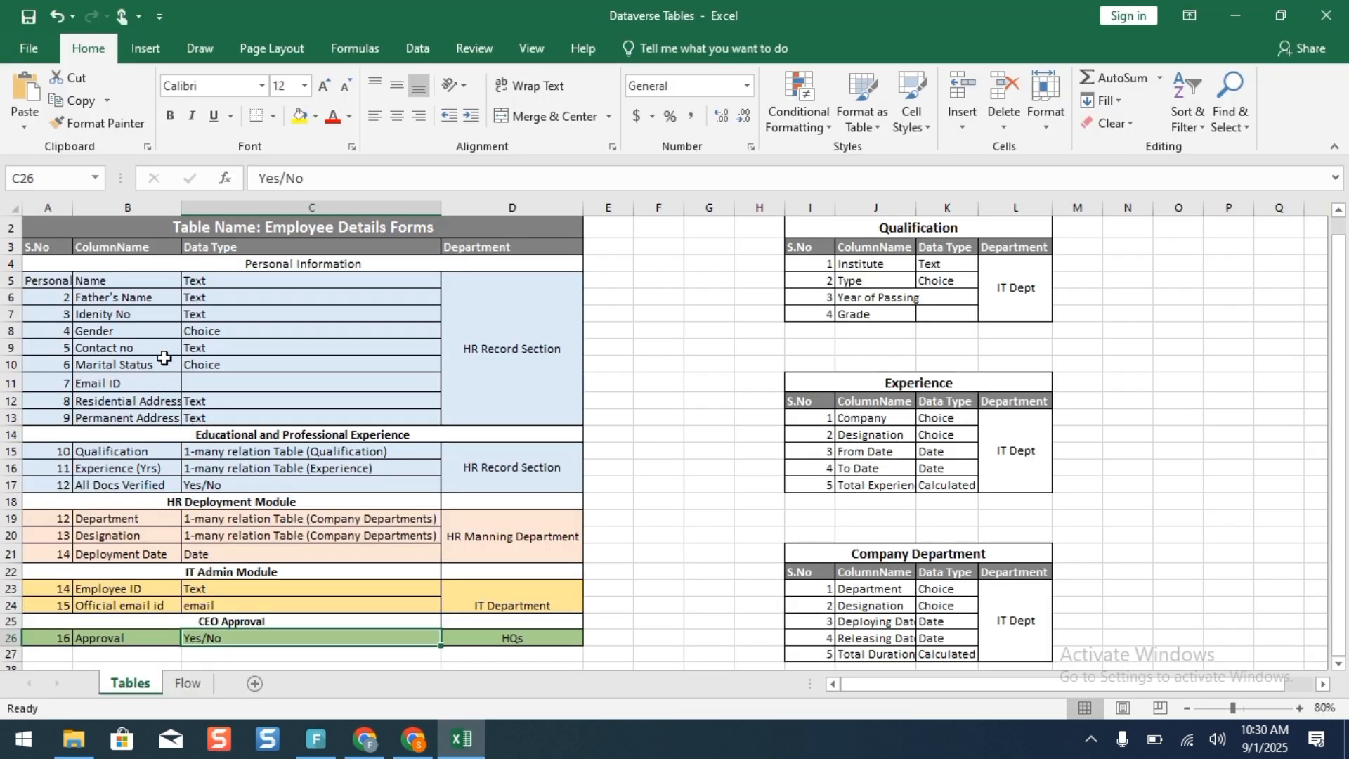
Switch back to Power Apps and start a new EmployeeDetails column named Contact No with the single-line Phone number data type.
left_click(413, 738)
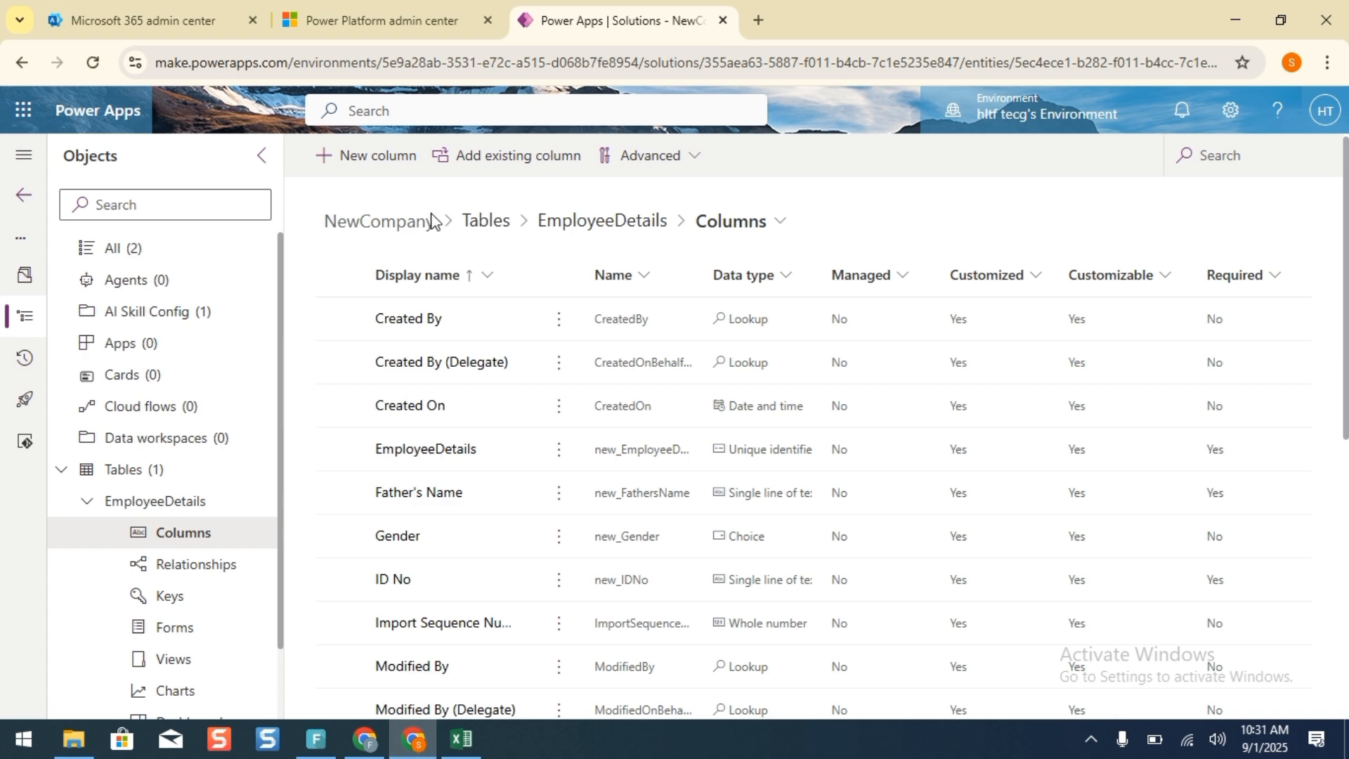
left_click(408, 168)
type("Contact No")
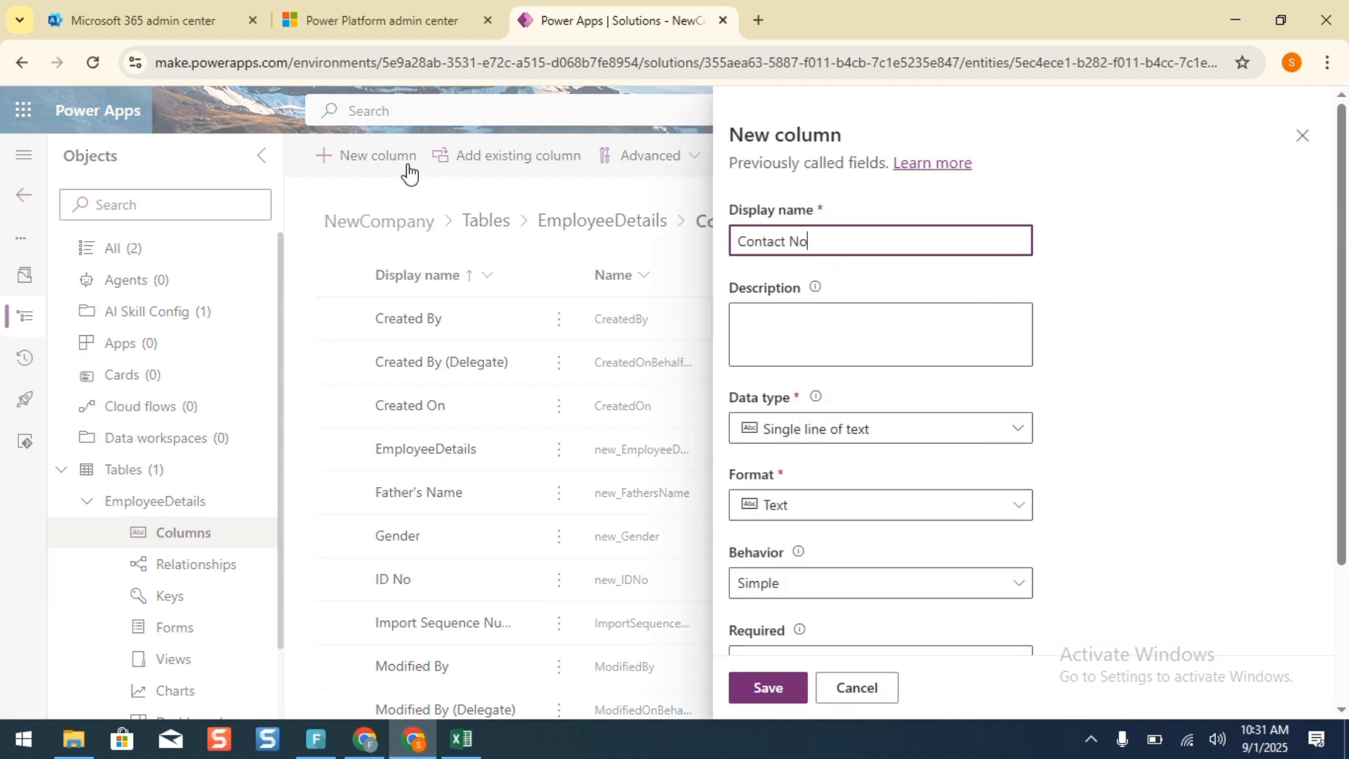
left_click(804, 435)
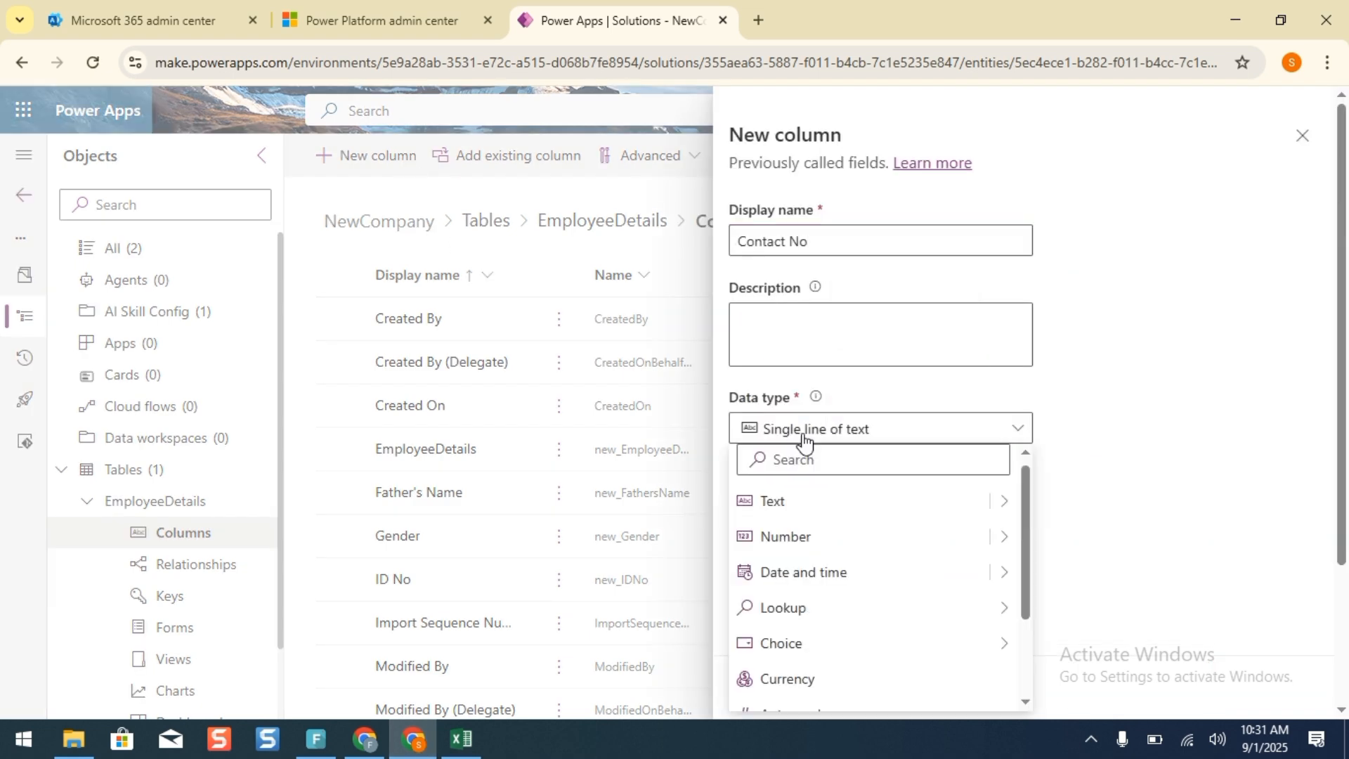
left_click(1005, 504)
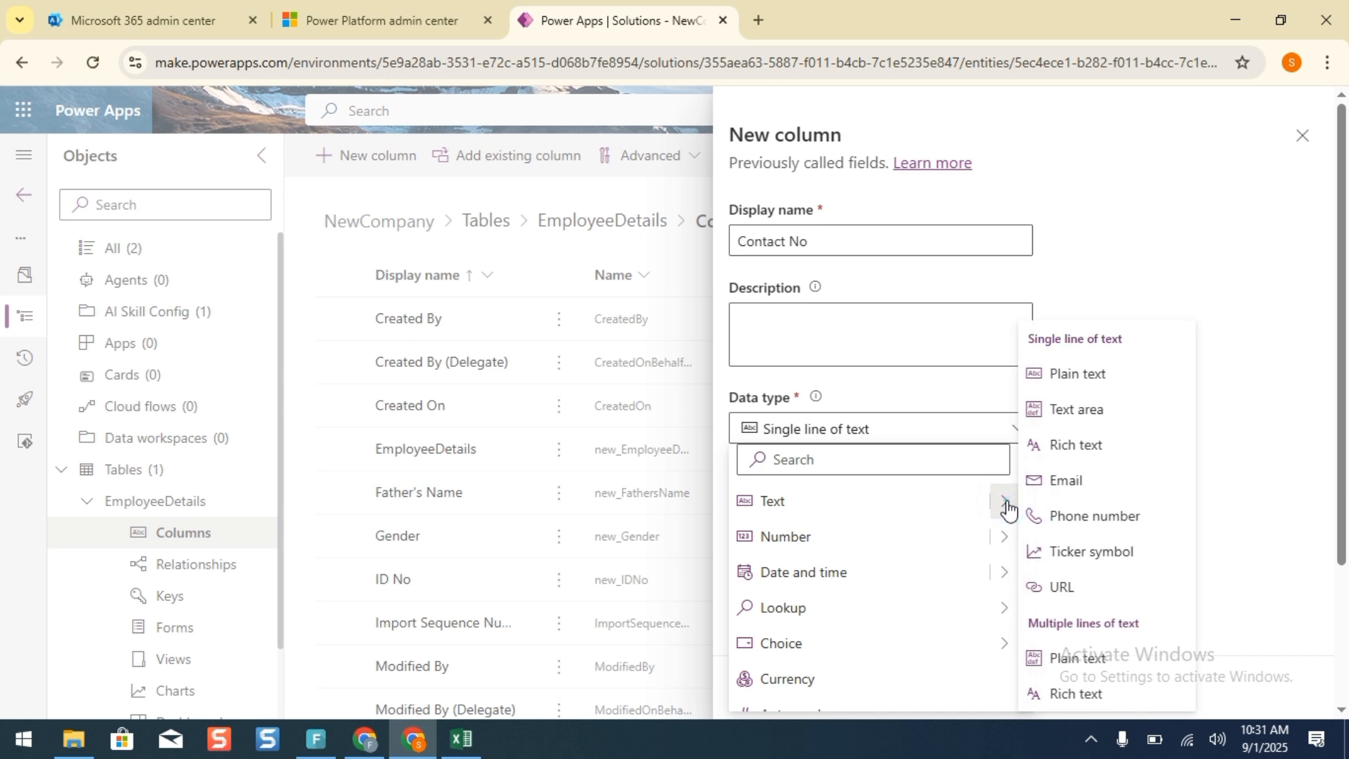
left_click(1067, 517)
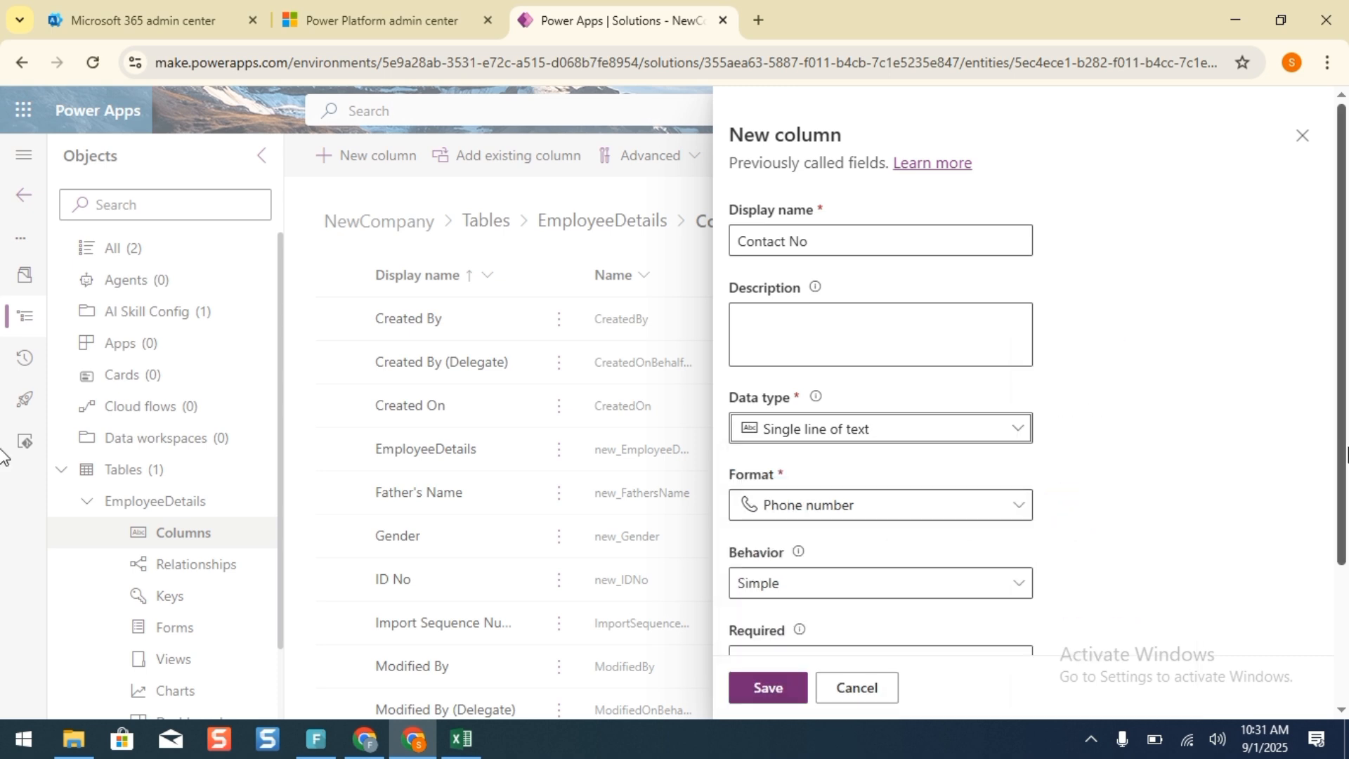
Make the Contact No column Business required and save it.
scroll(1342, 425, "down", 3)
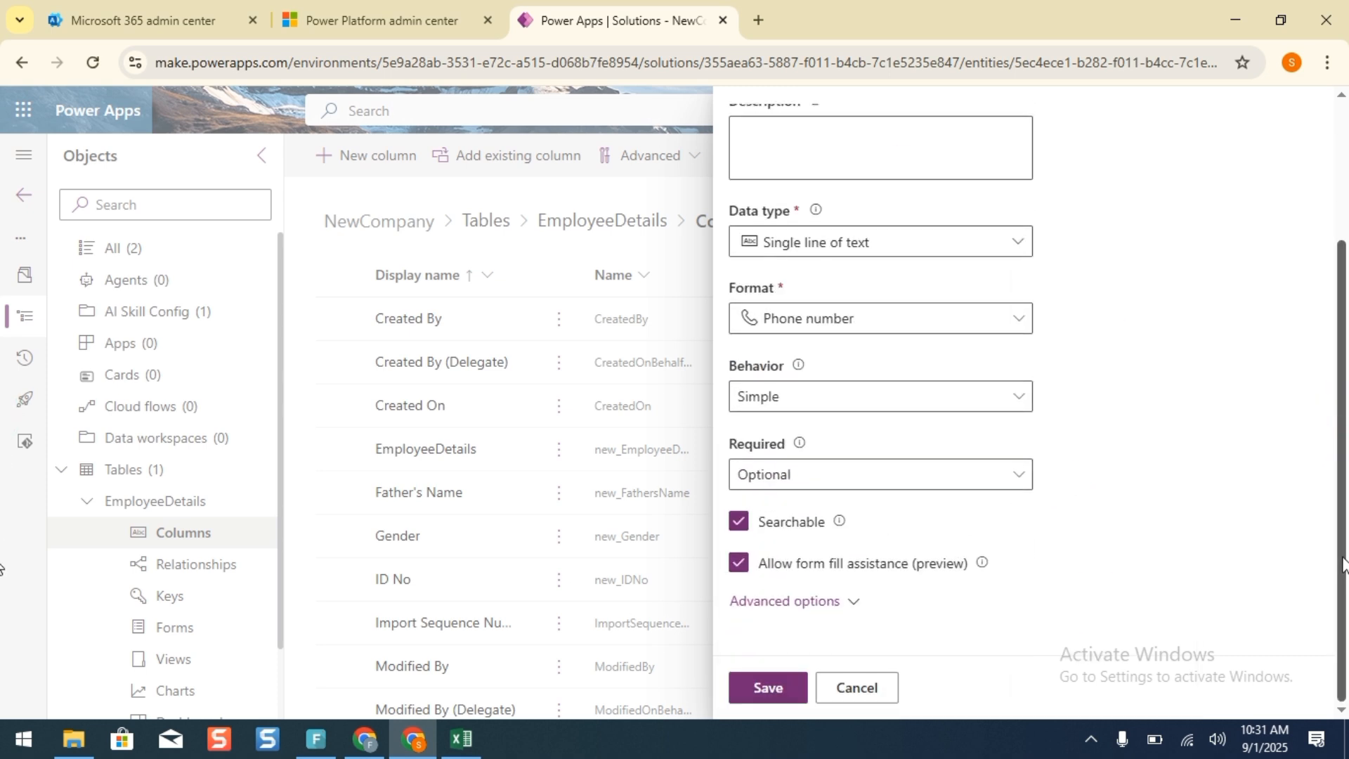
left_click(895, 485)
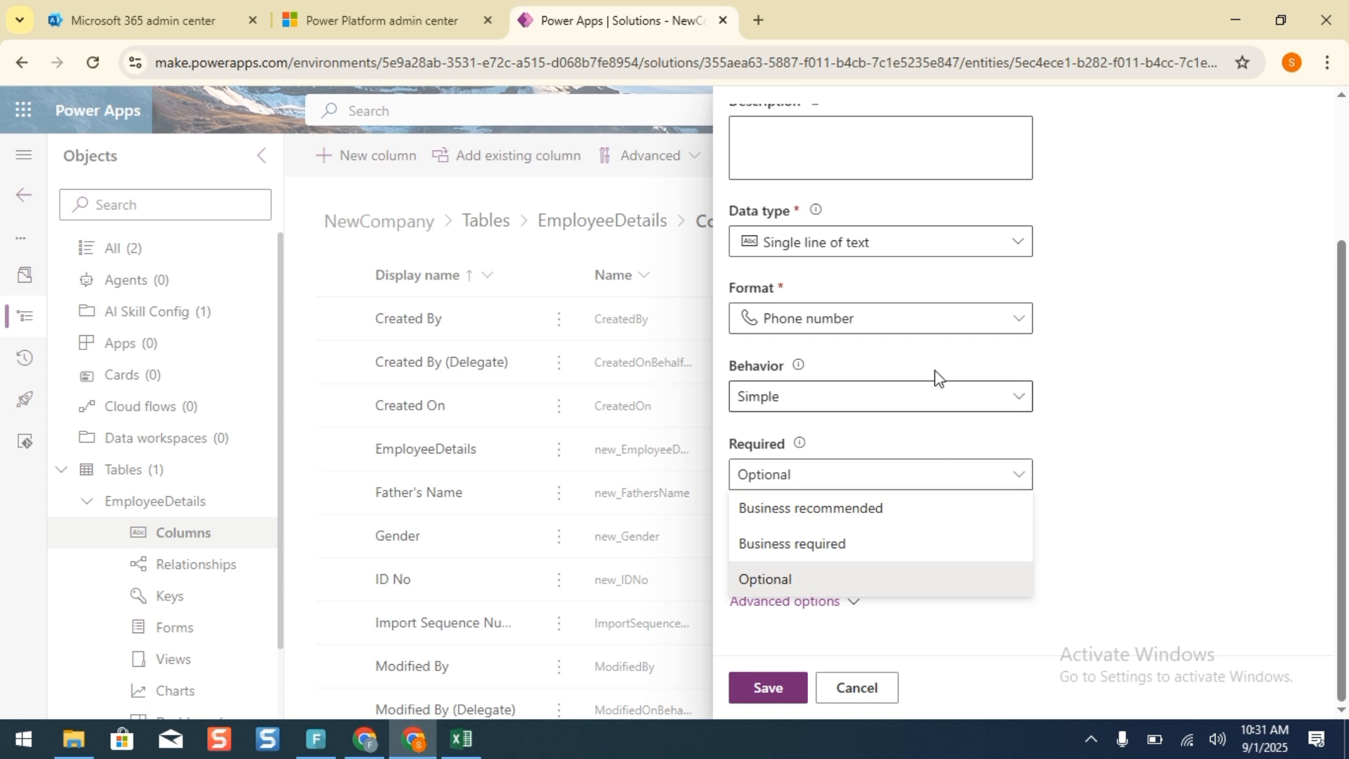
left_click(873, 317)
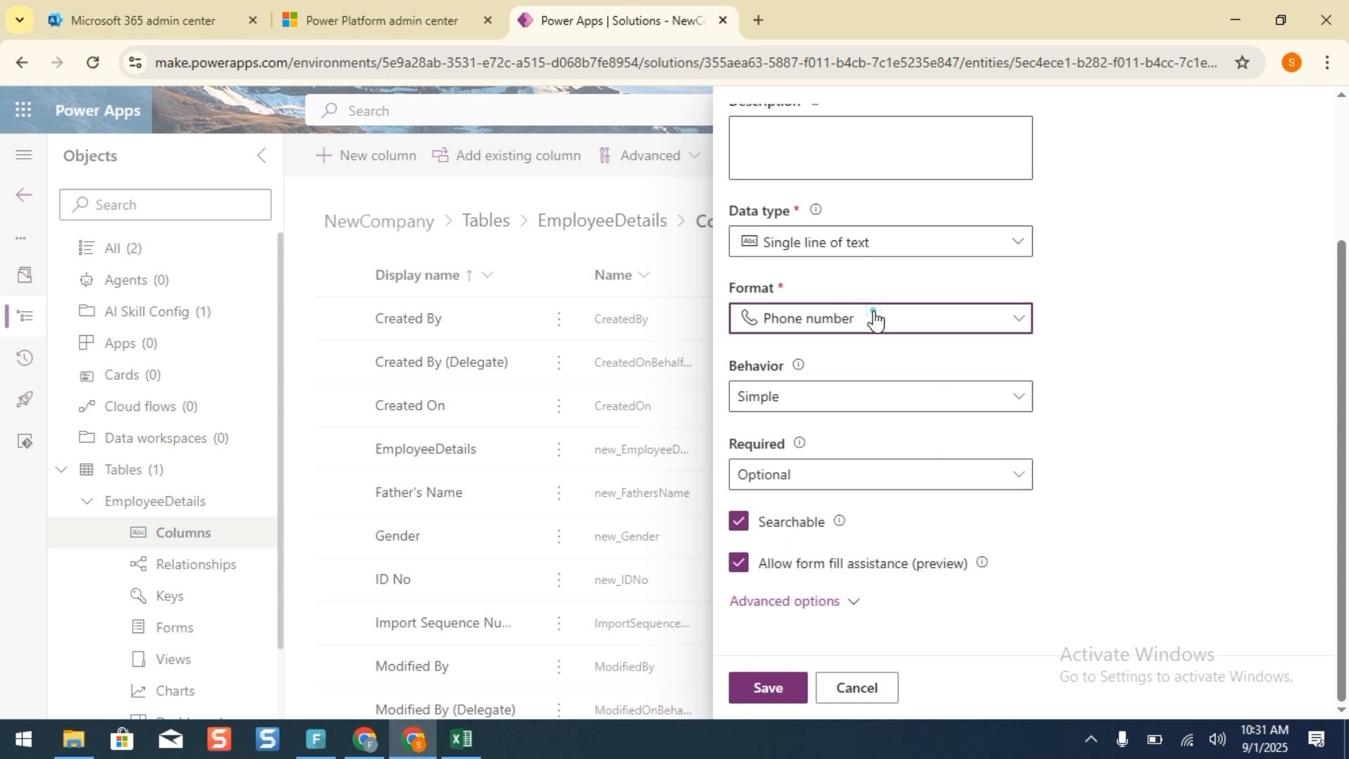
left_click(874, 317)
left_click(873, 317)
left_click(813, 473)
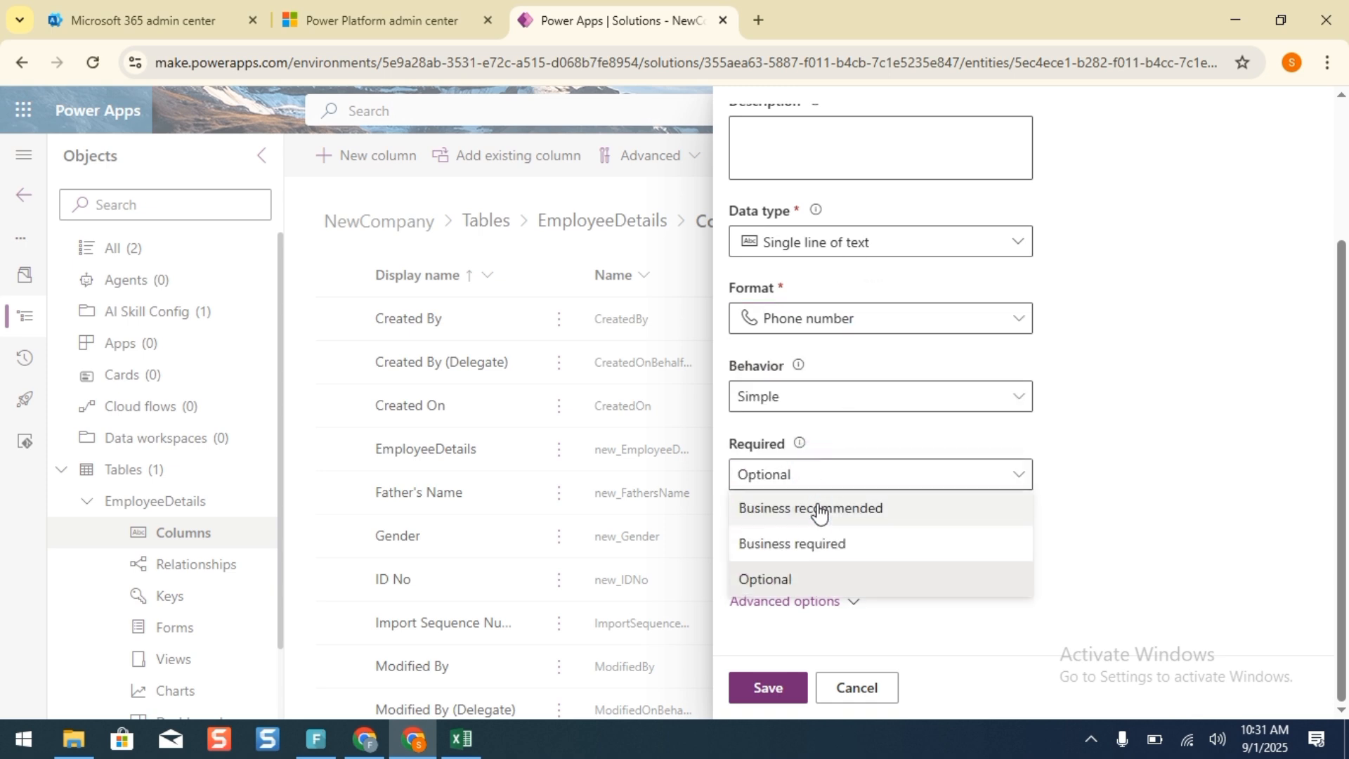
left_click(817, 544)
left_click(793, 687)
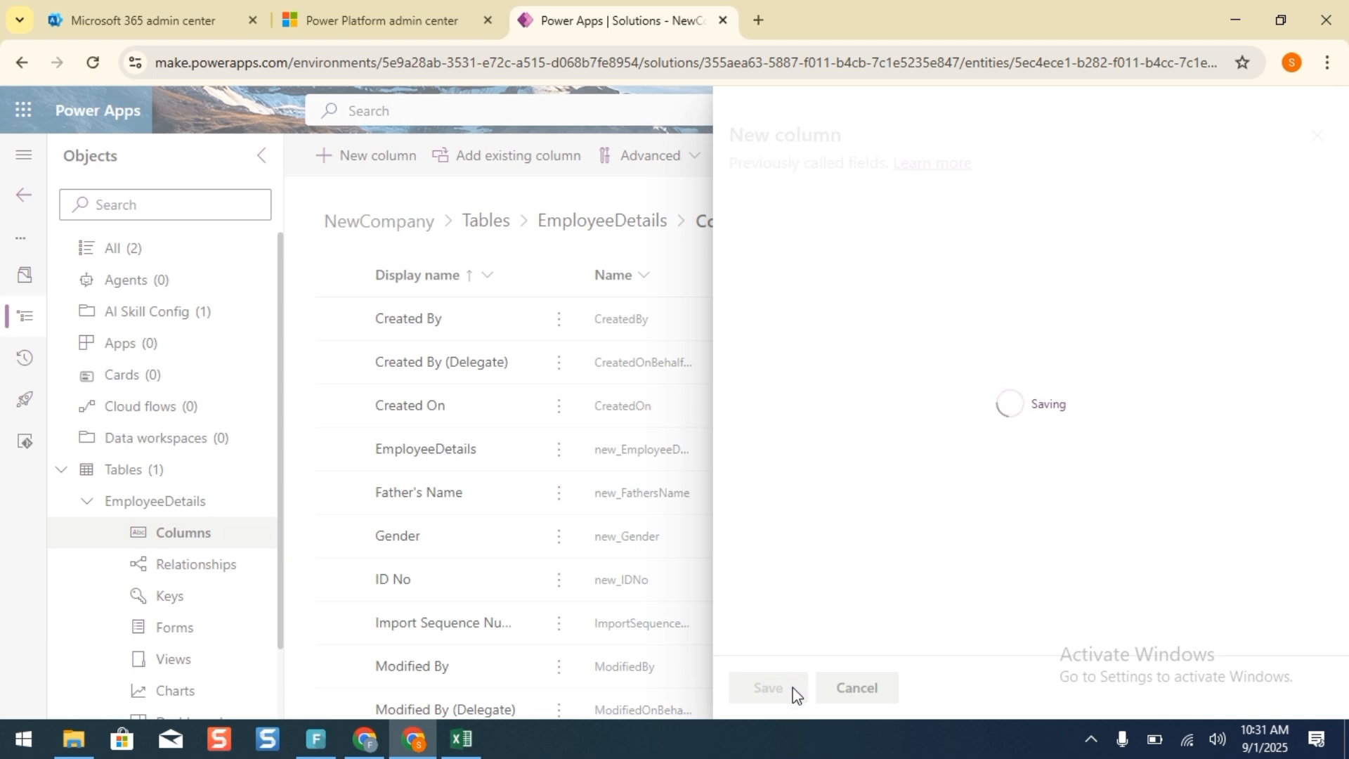
Check the column plan in the Excel workbook, return to Power Apps, and start a new Choice column named Marital Status.
left_click(461, 739)
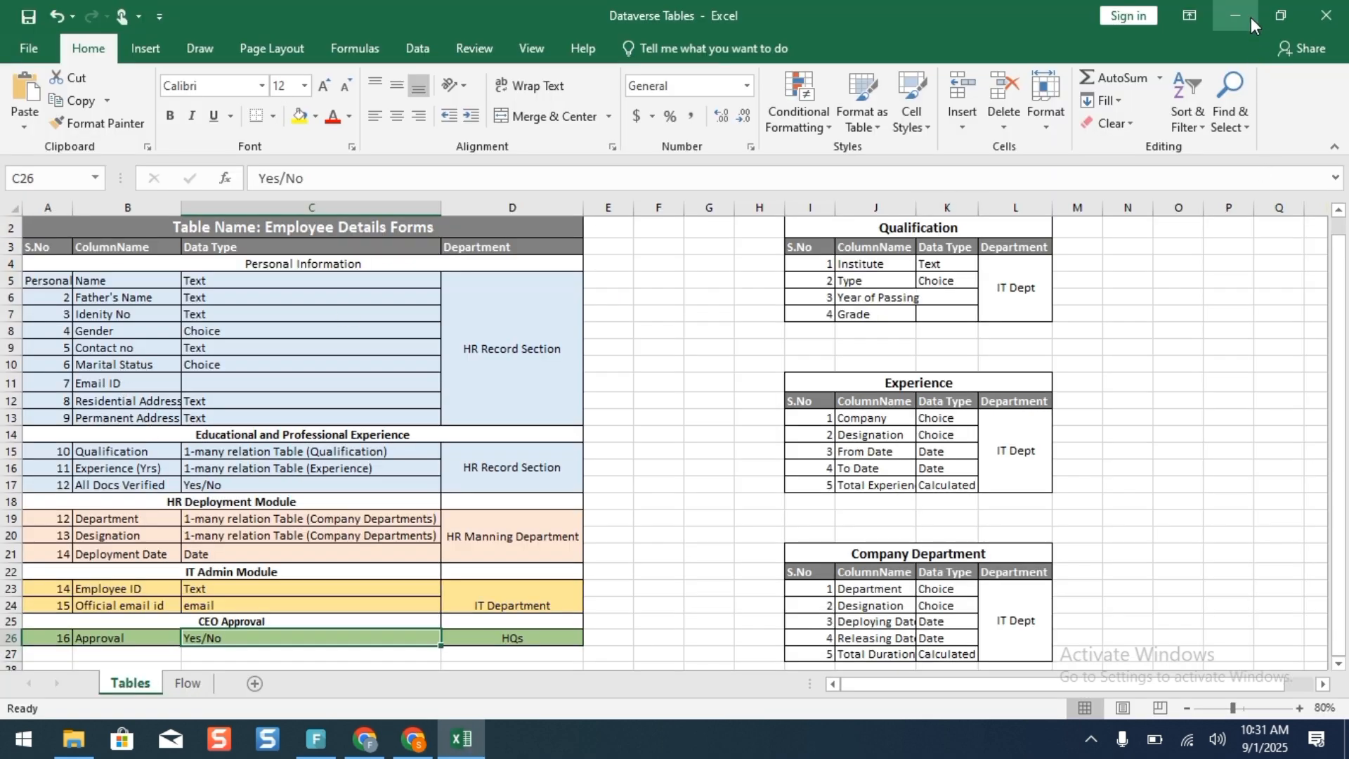
left_click(413, 738)
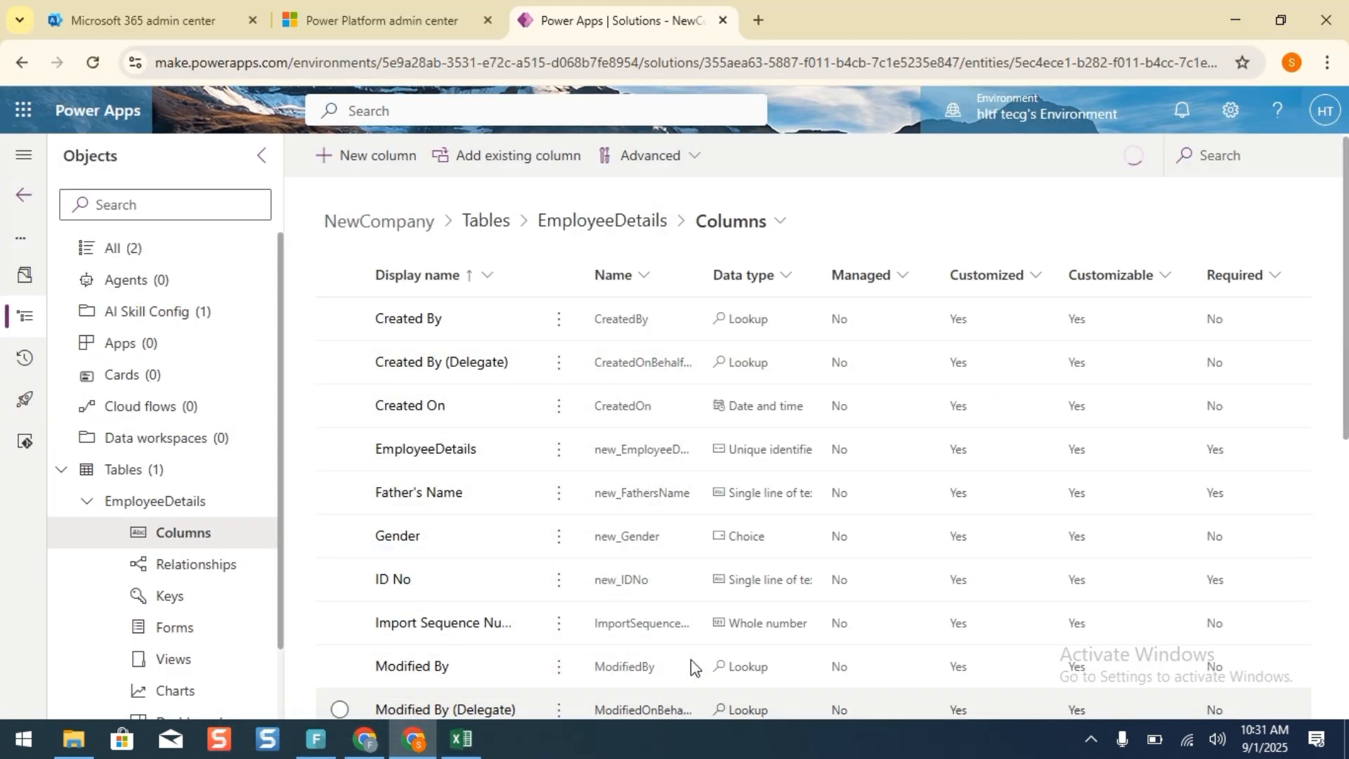
left_click(380, 165)
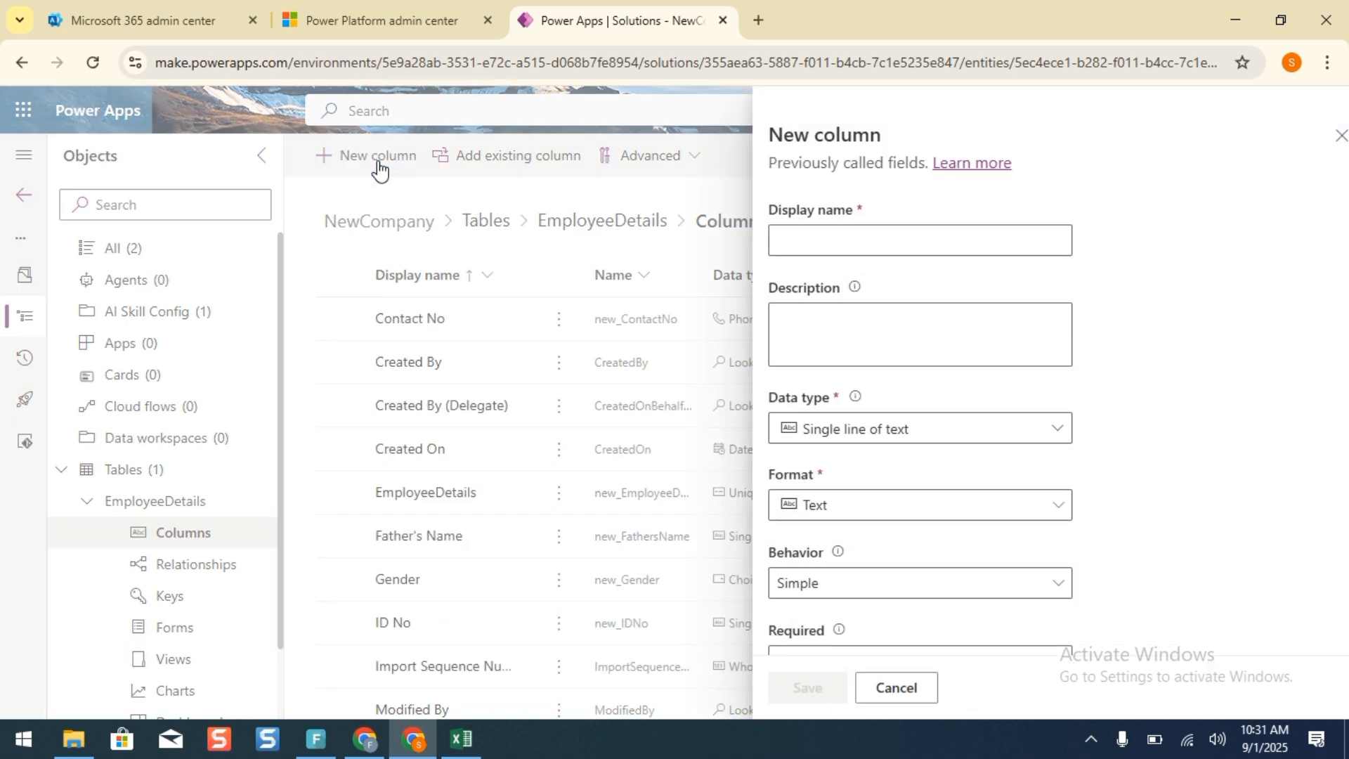
left_click(863, 235)
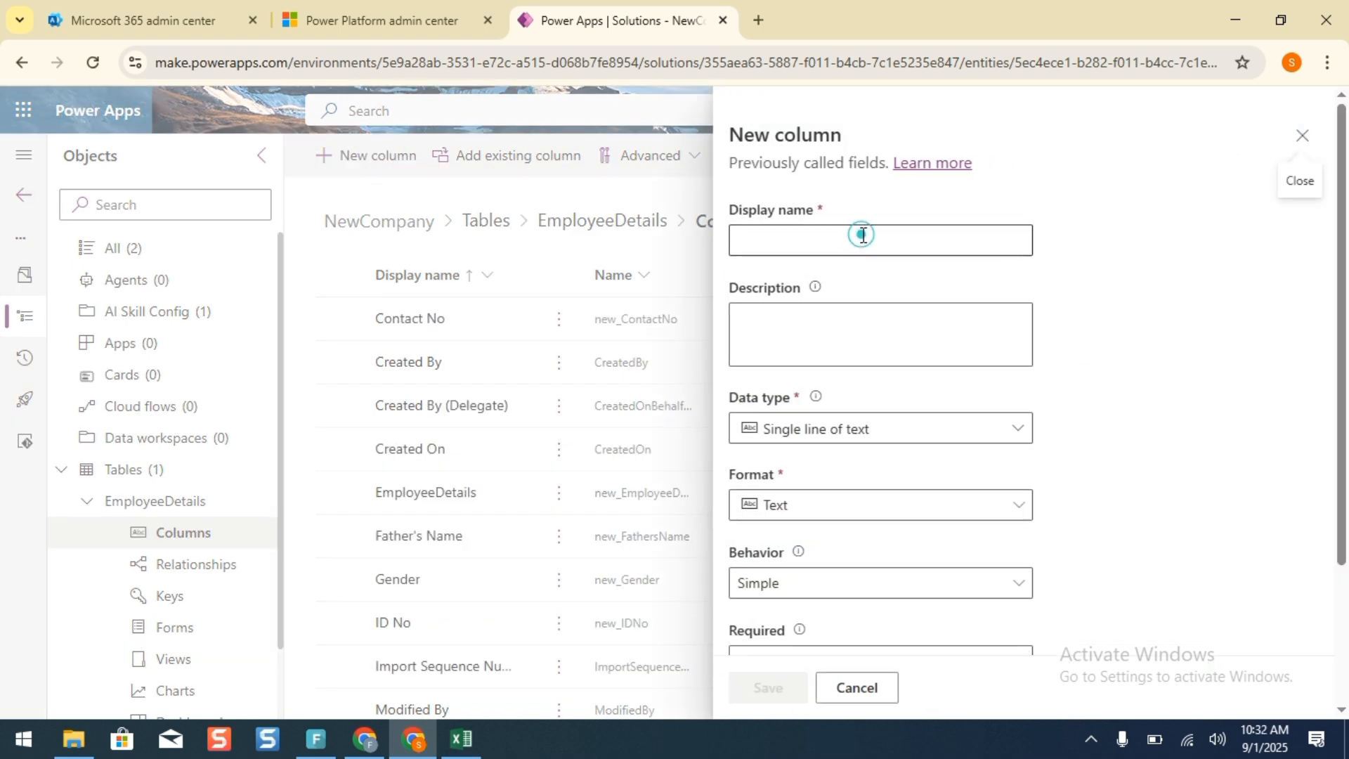
type("Ma")
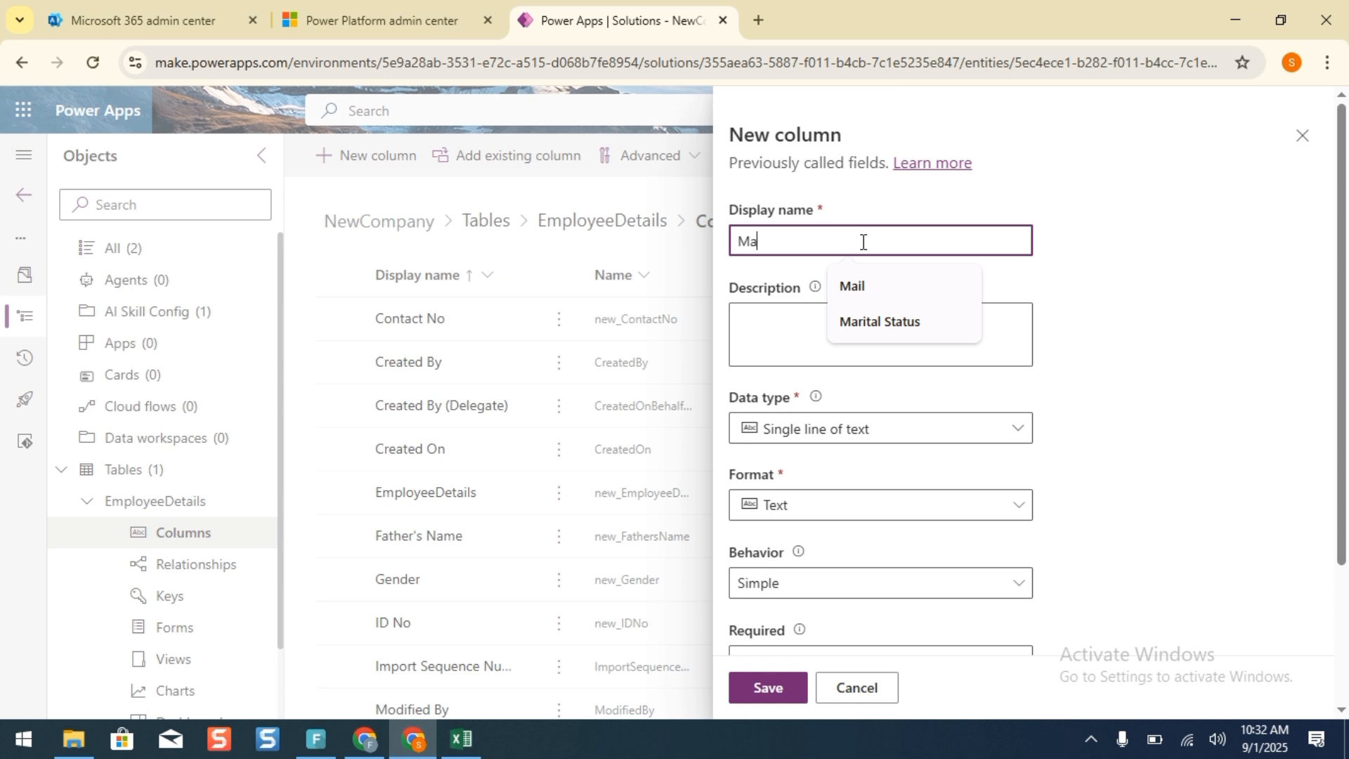
type("rital Sta")
left_click(864, 286)
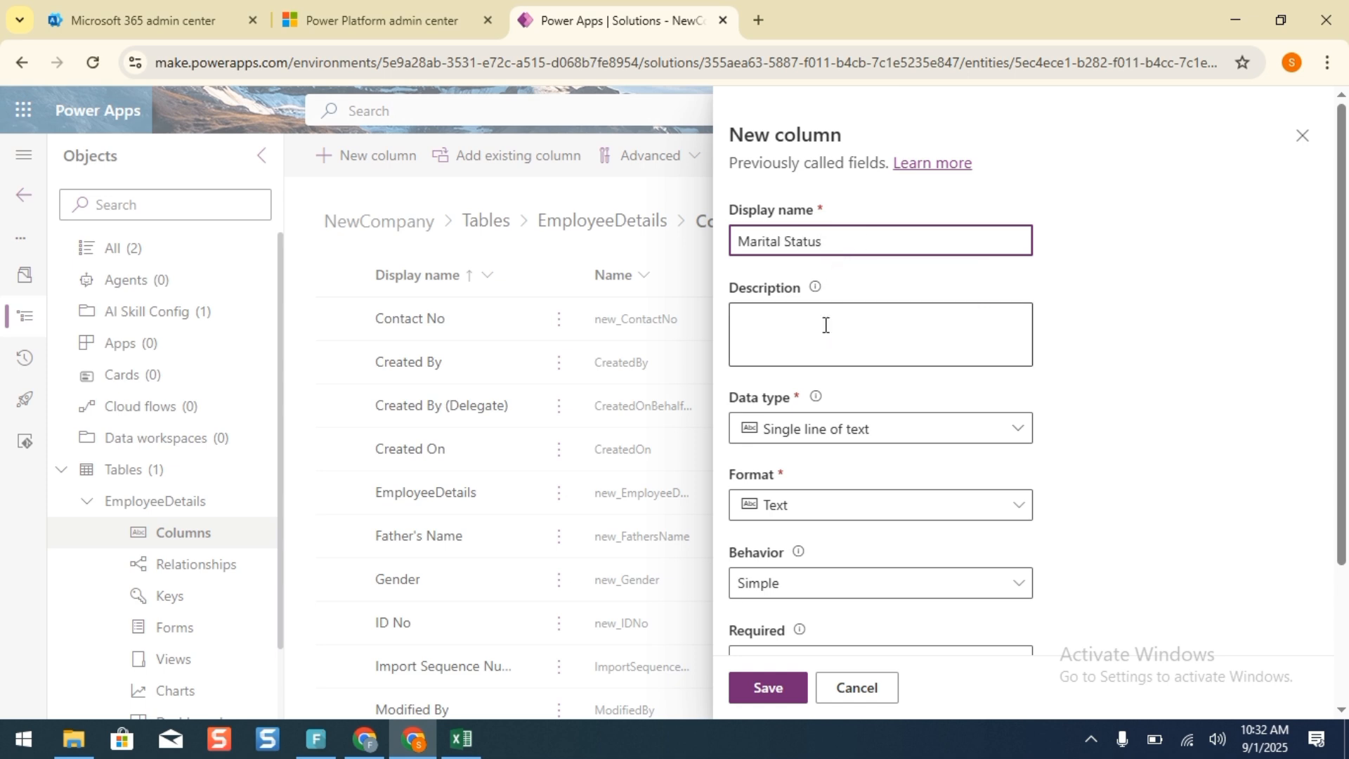
left_click(808, 432)
mouse_move(934, 638)
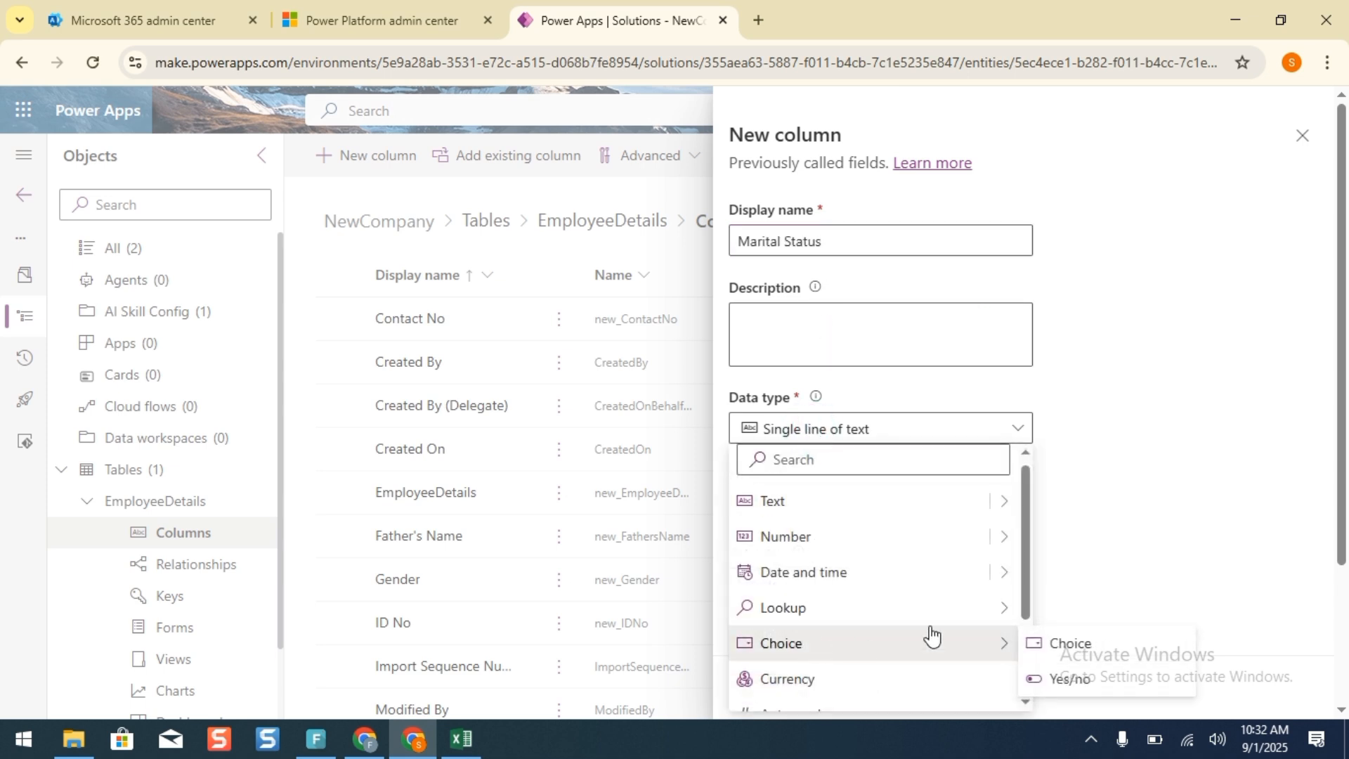
left_click(1082, 642)
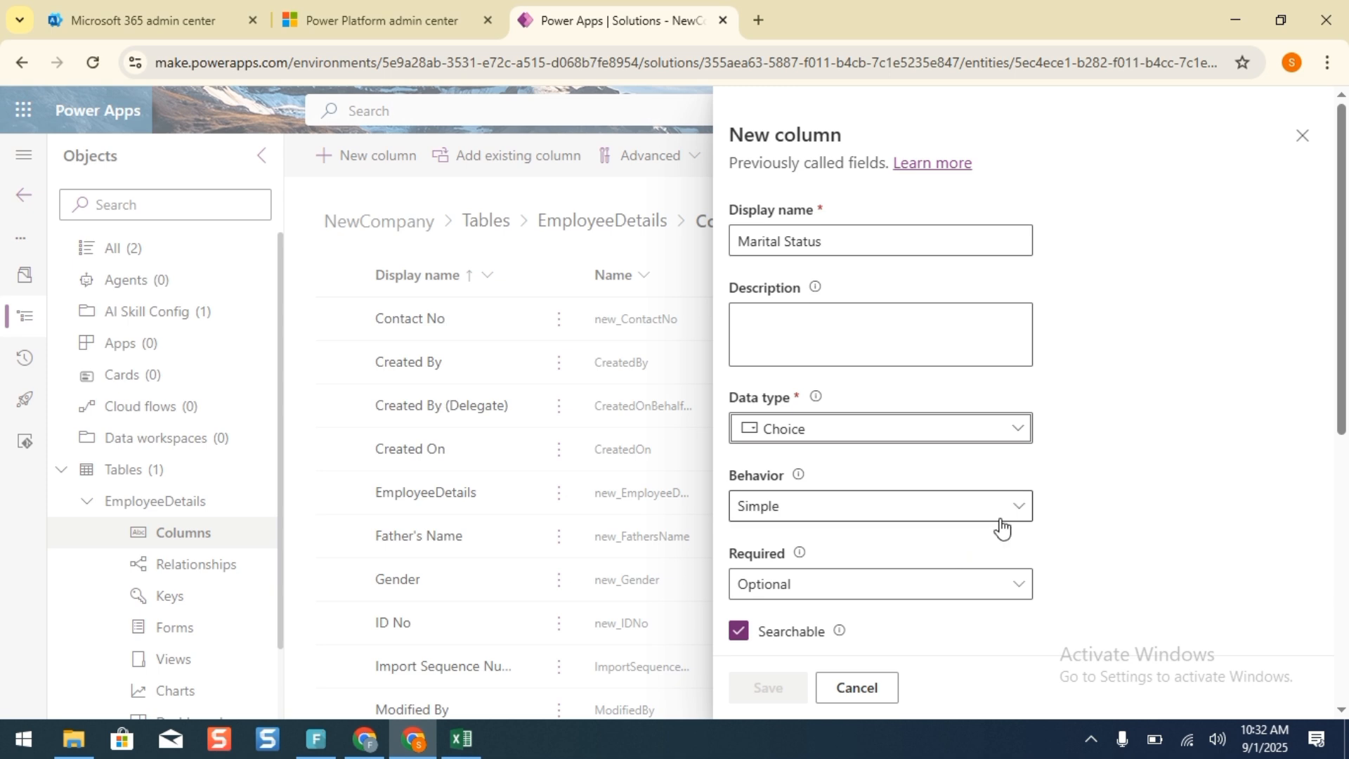
Disable Searchable and form fill assistance for the Marital Status column, and make its choice local rather than synced with a global choice.
left_click_drag(1338, 348, 1338, 547)
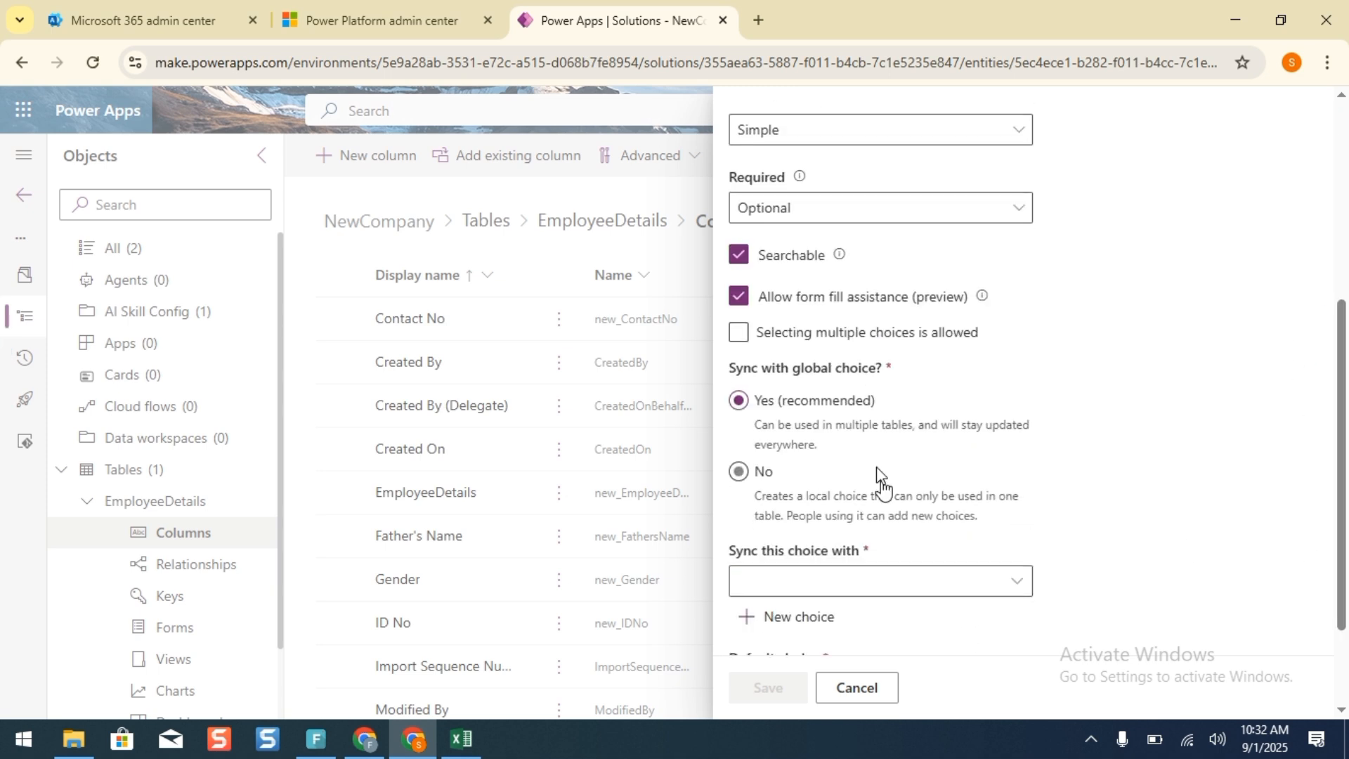
left_click(739, 255)
left_click(743, 297)
left_click(739, 470)
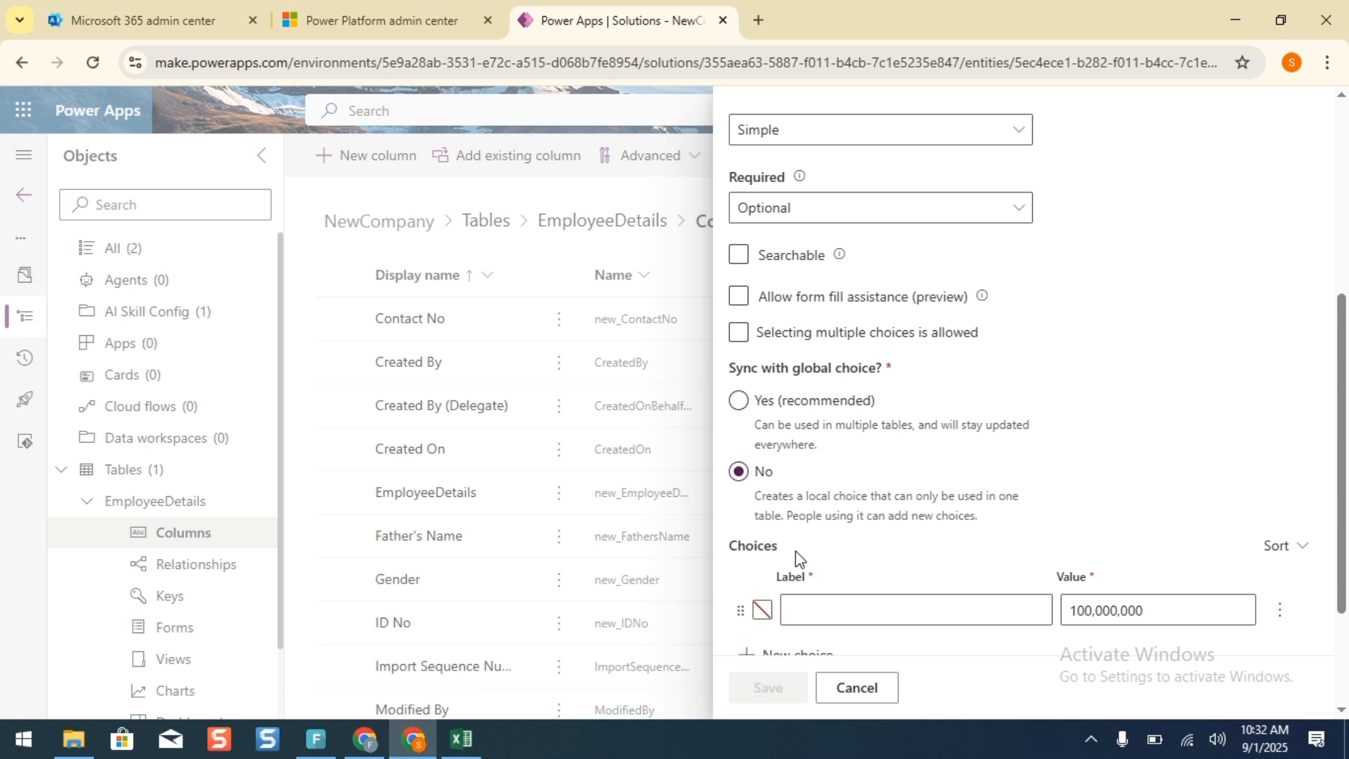
Enter Single, Married, Divorced and Separated as the Marital Status column's choices.
left_click(823, 602)
type("Ma")
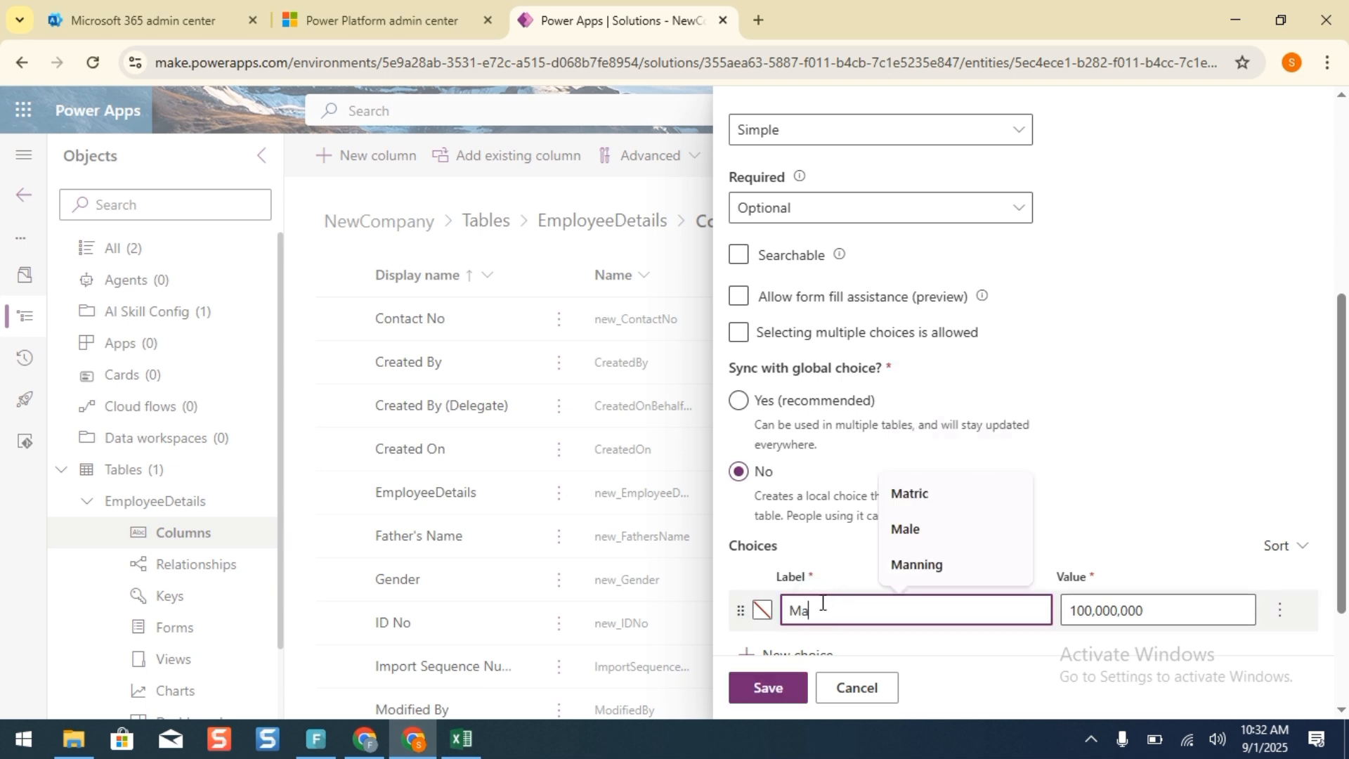
key("BackSpace")
key("BackSpace")
type("Single")
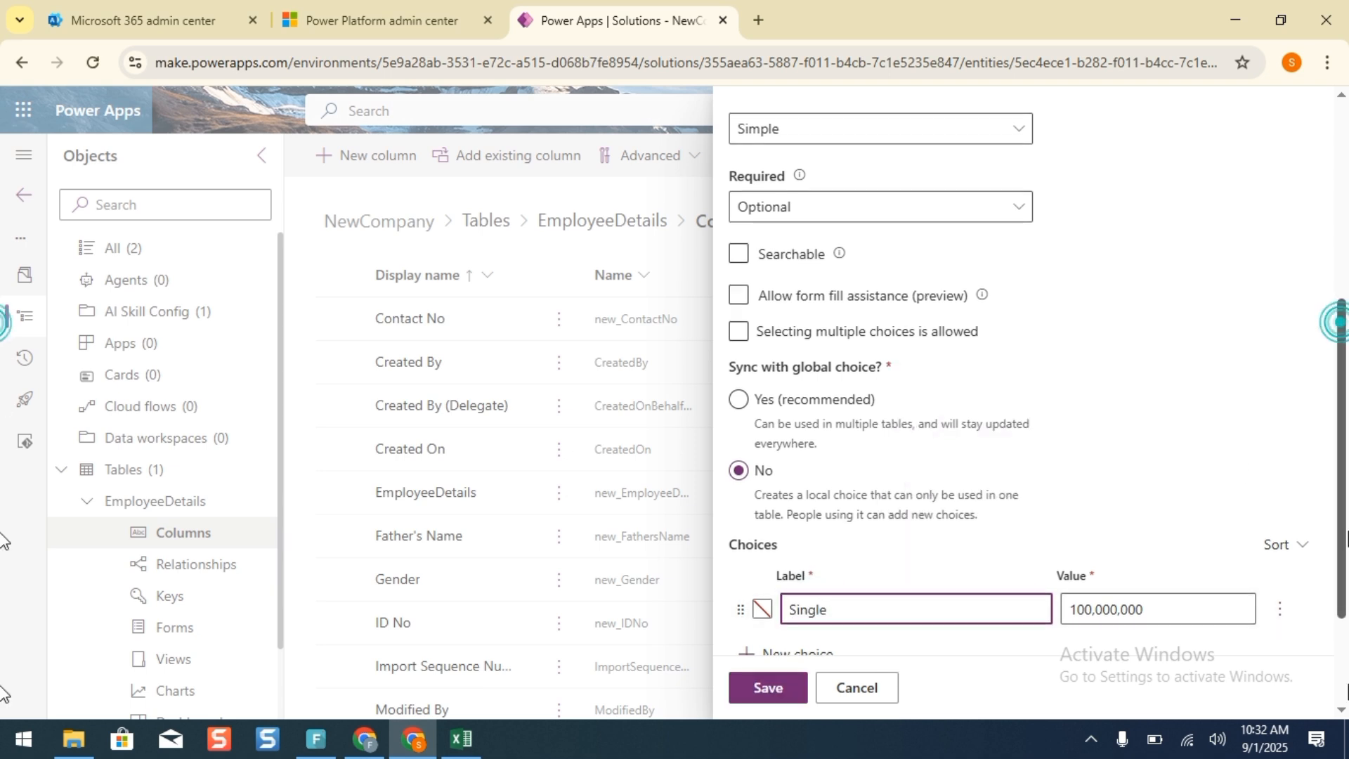
scroll(825, 632, "down", 2)
left_click(792, 482)
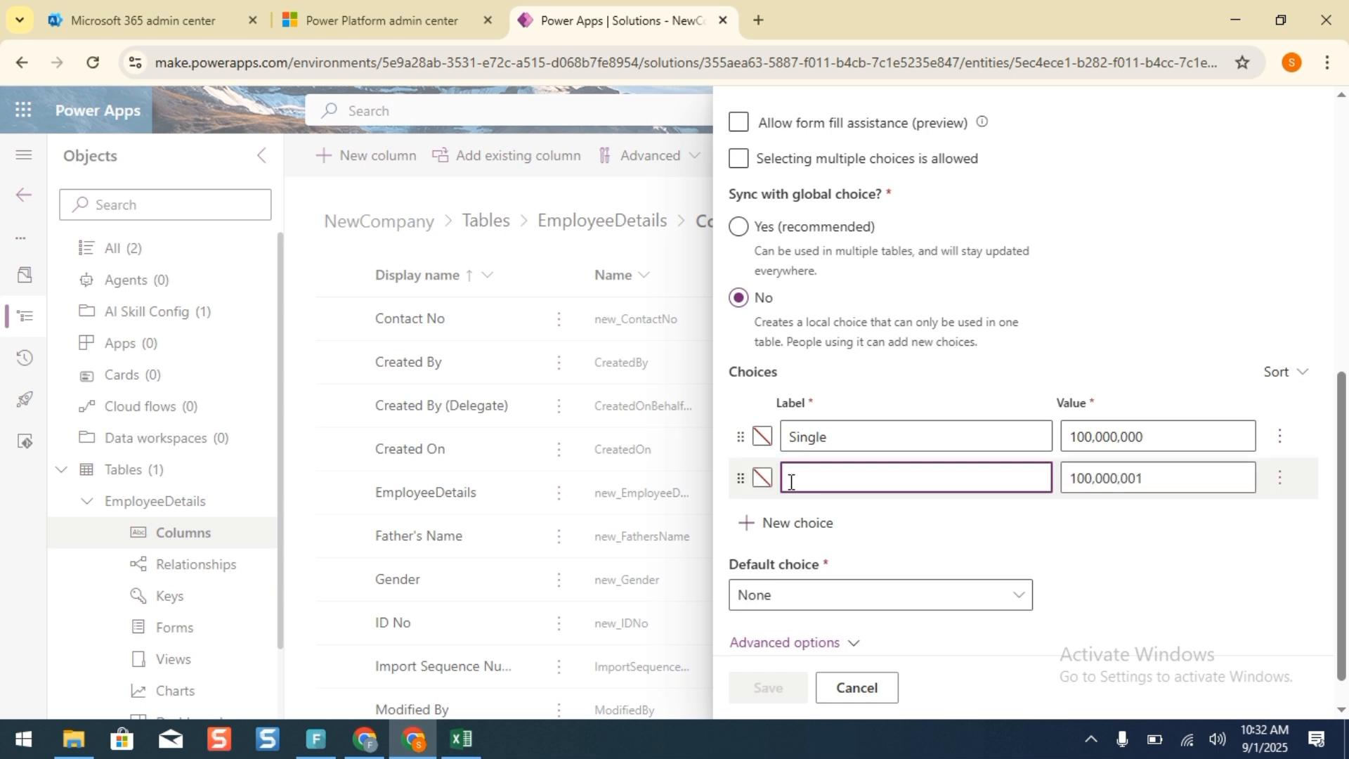
type("Married")
left_click(783, 522)
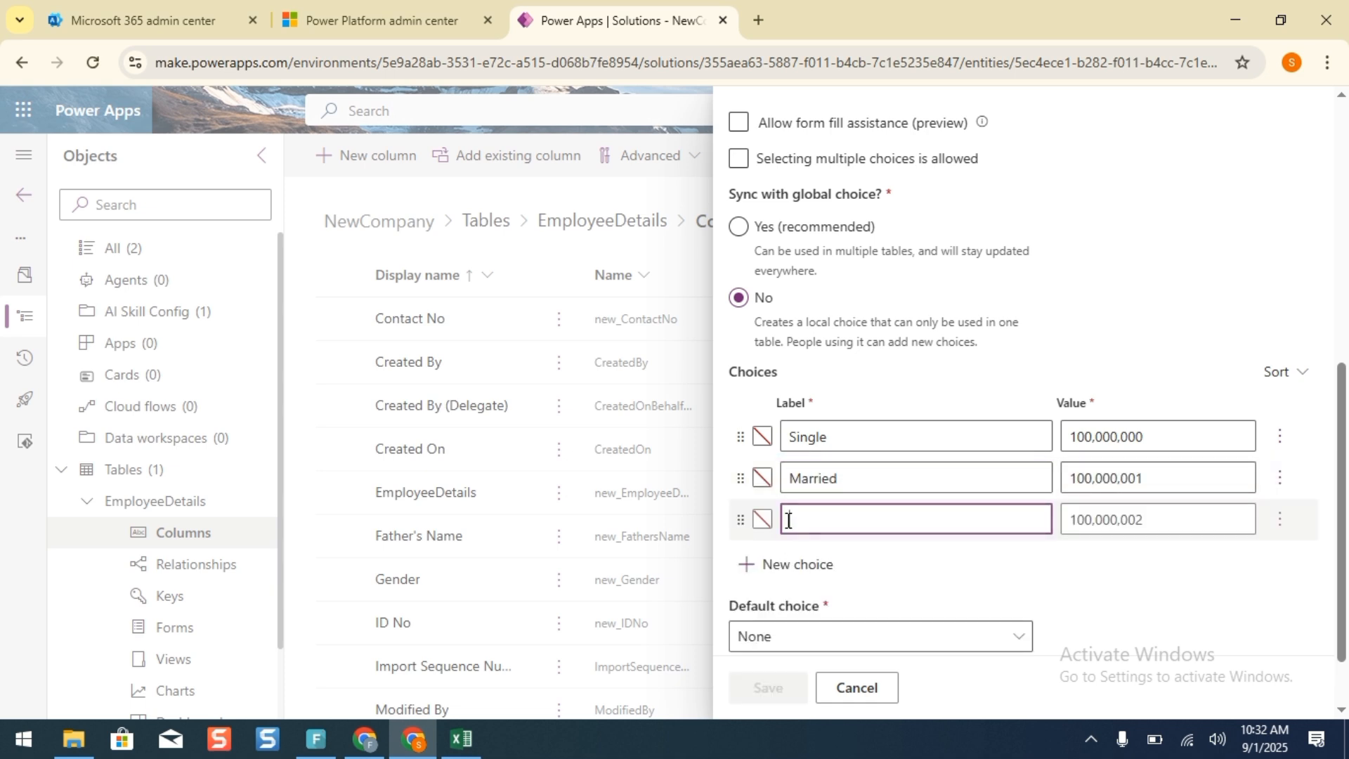
type("Divorced")
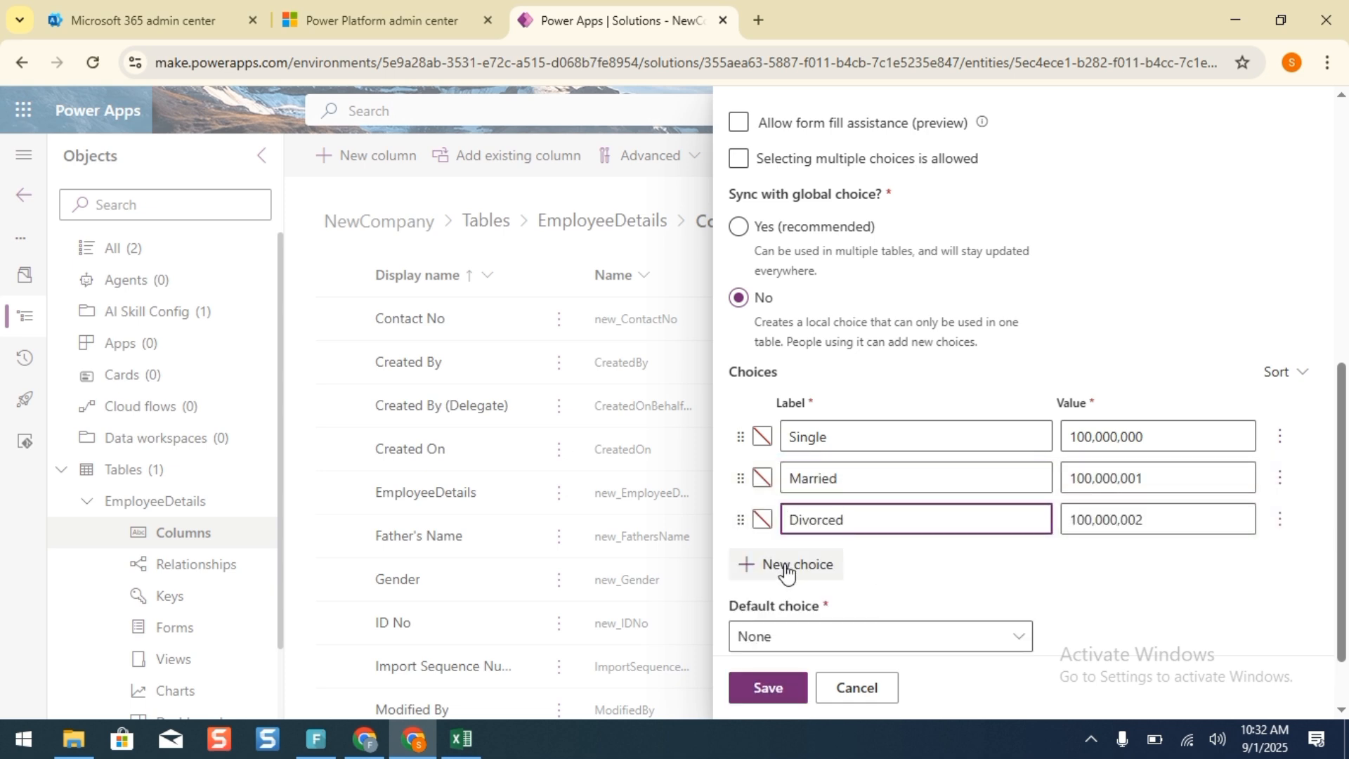
left_click(784, 564)
type("Sepa")
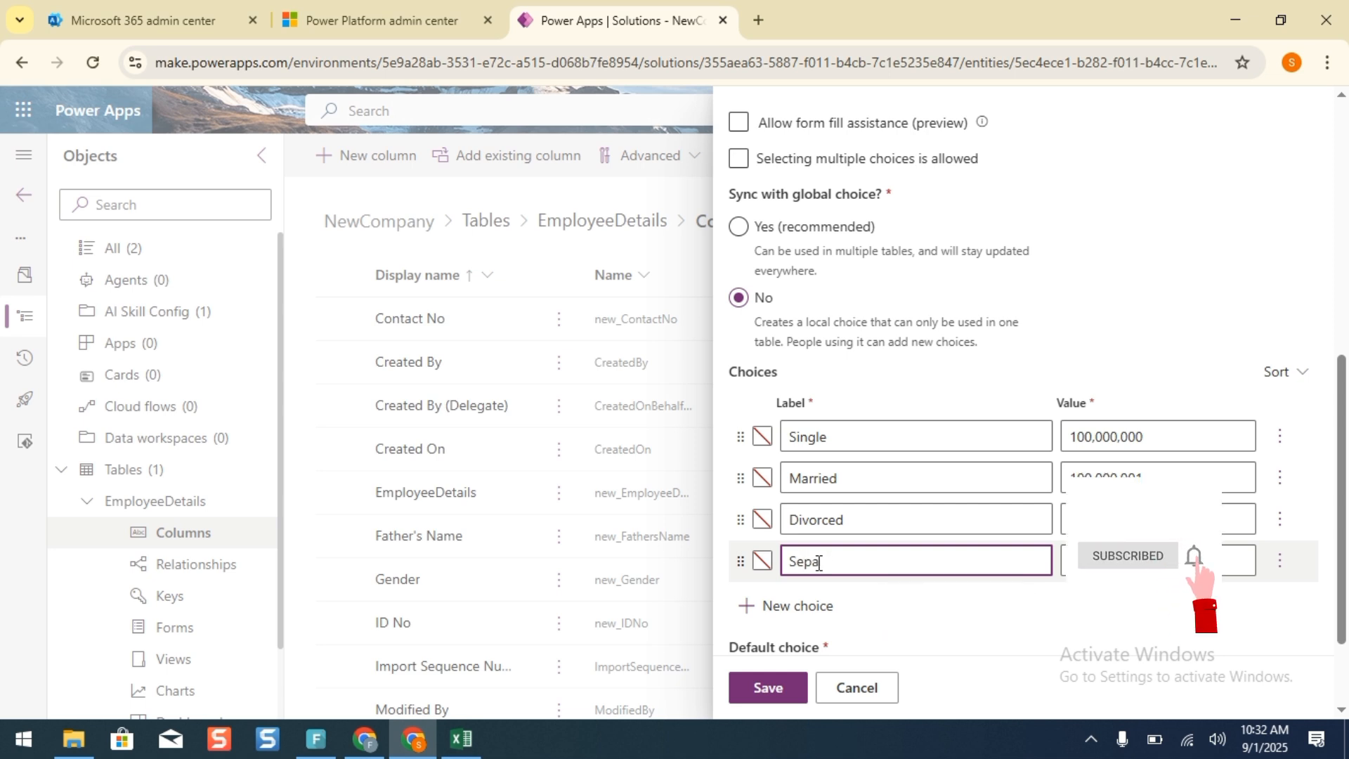
type("rated")
Set Single as the default choice for Marital Status and save the column.
scroll(885, 563, "down", 3)
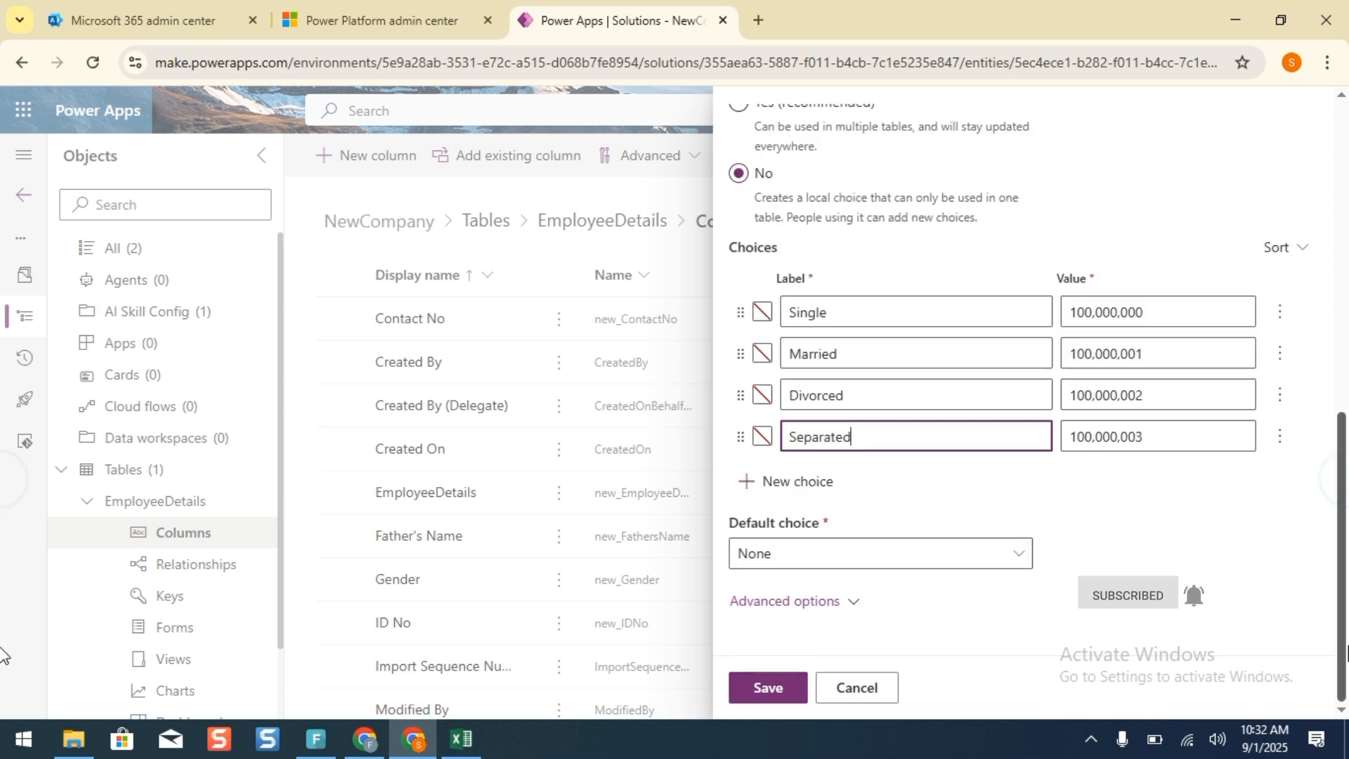
left_click(876, 565)
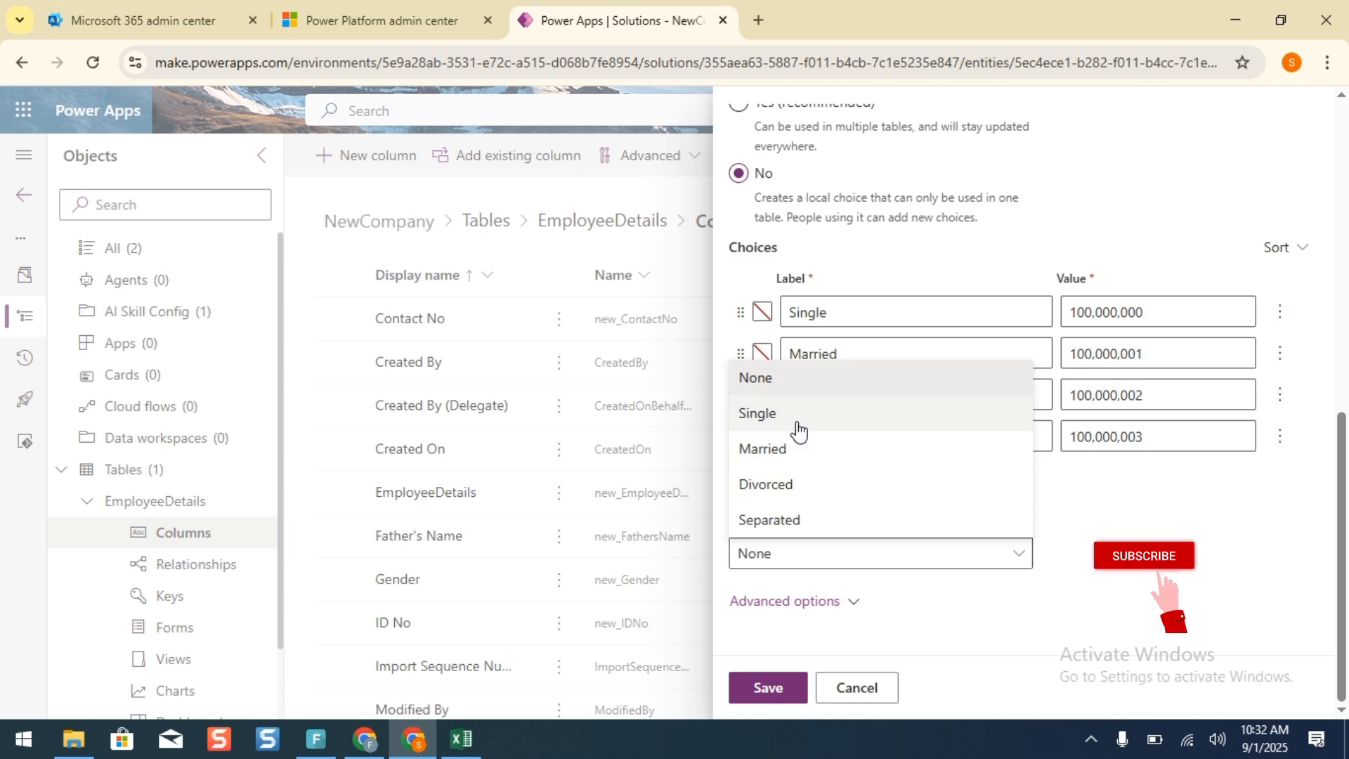
left_click(796, 417)
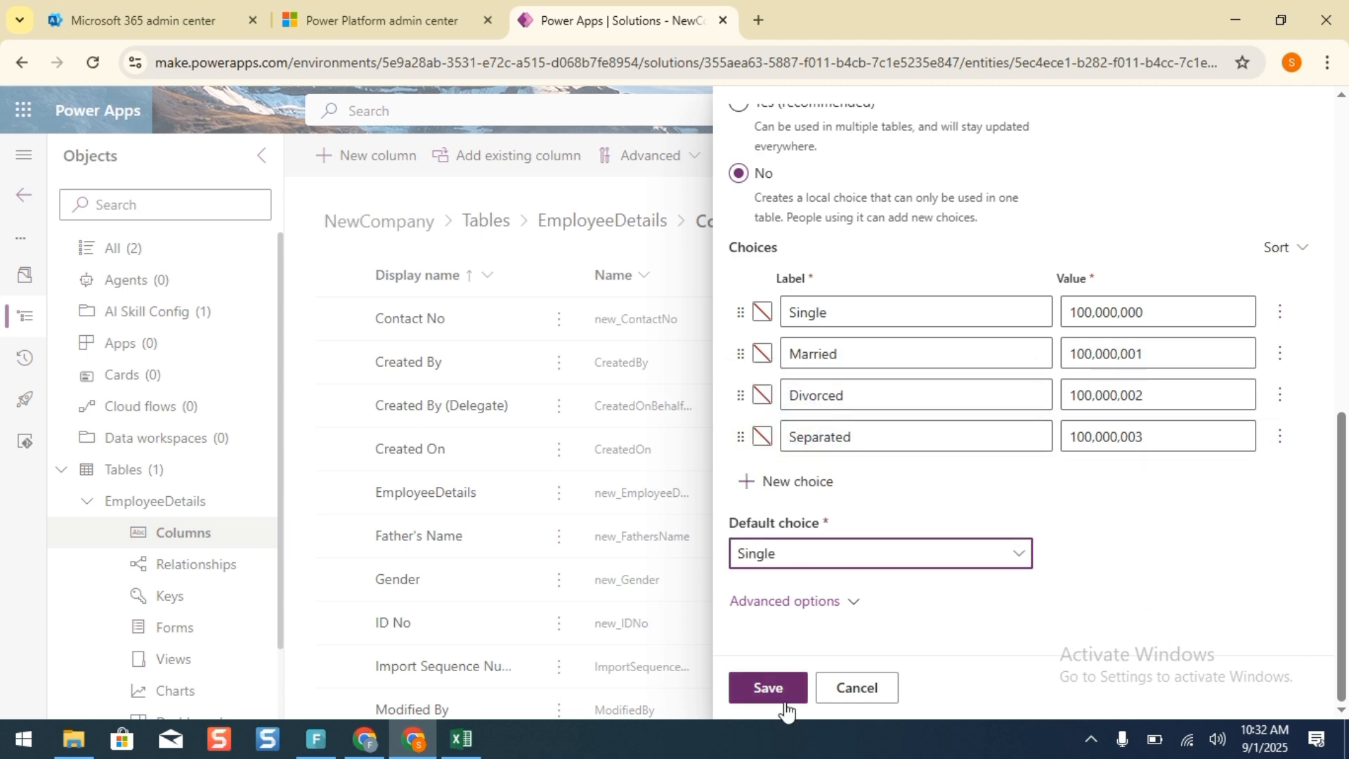
left_click(768, 688)
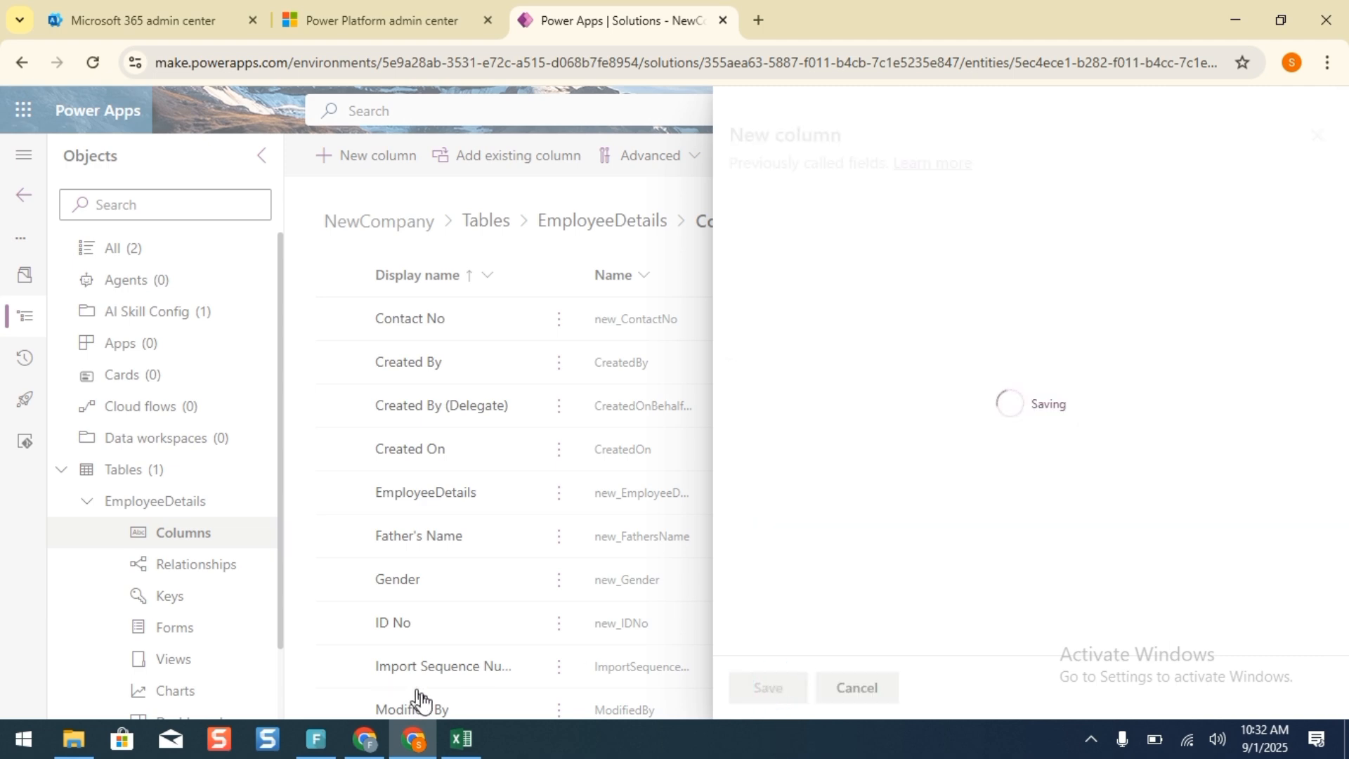
Check the column plan in the Excel workbook, return to Power Apps, and start a new column named Email Id with the Email format.
left_click(461, 739)
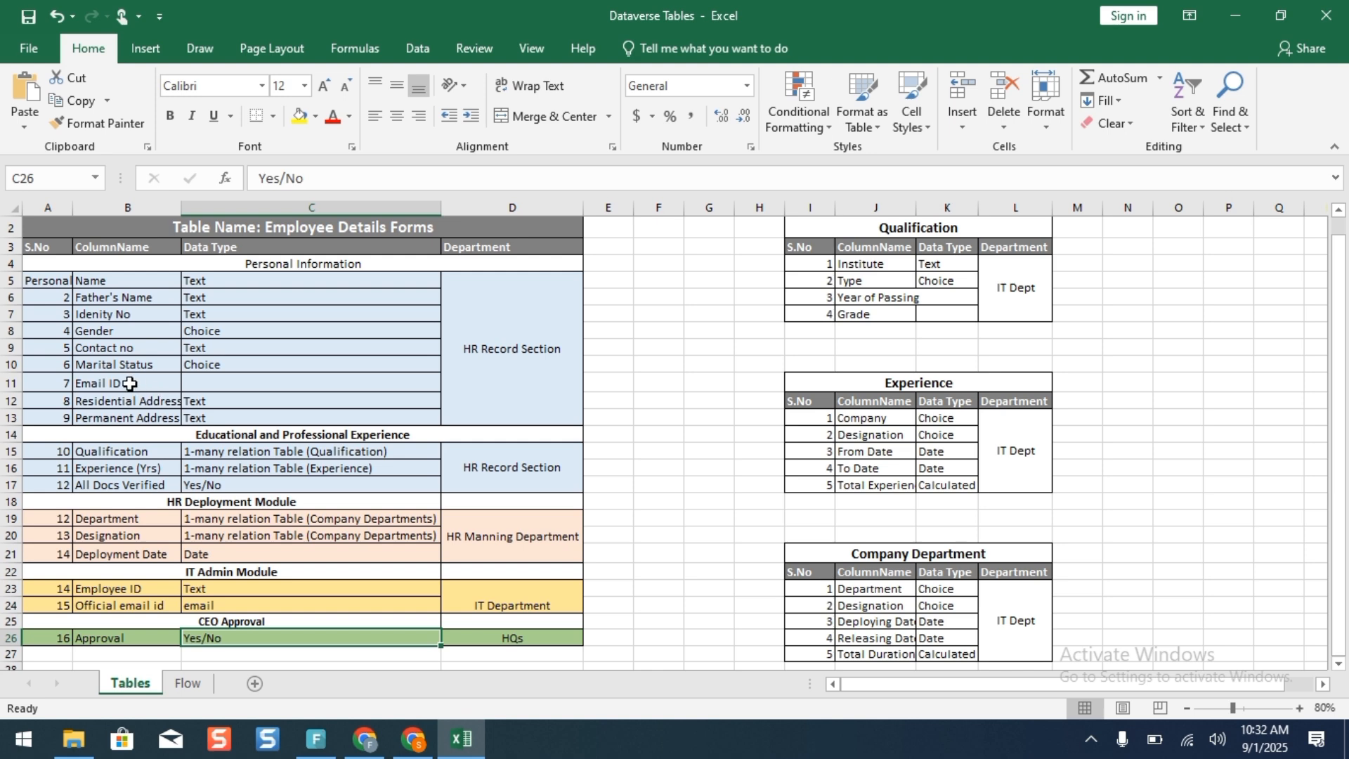
left_click(1235, 16)
left_click(388, 166)
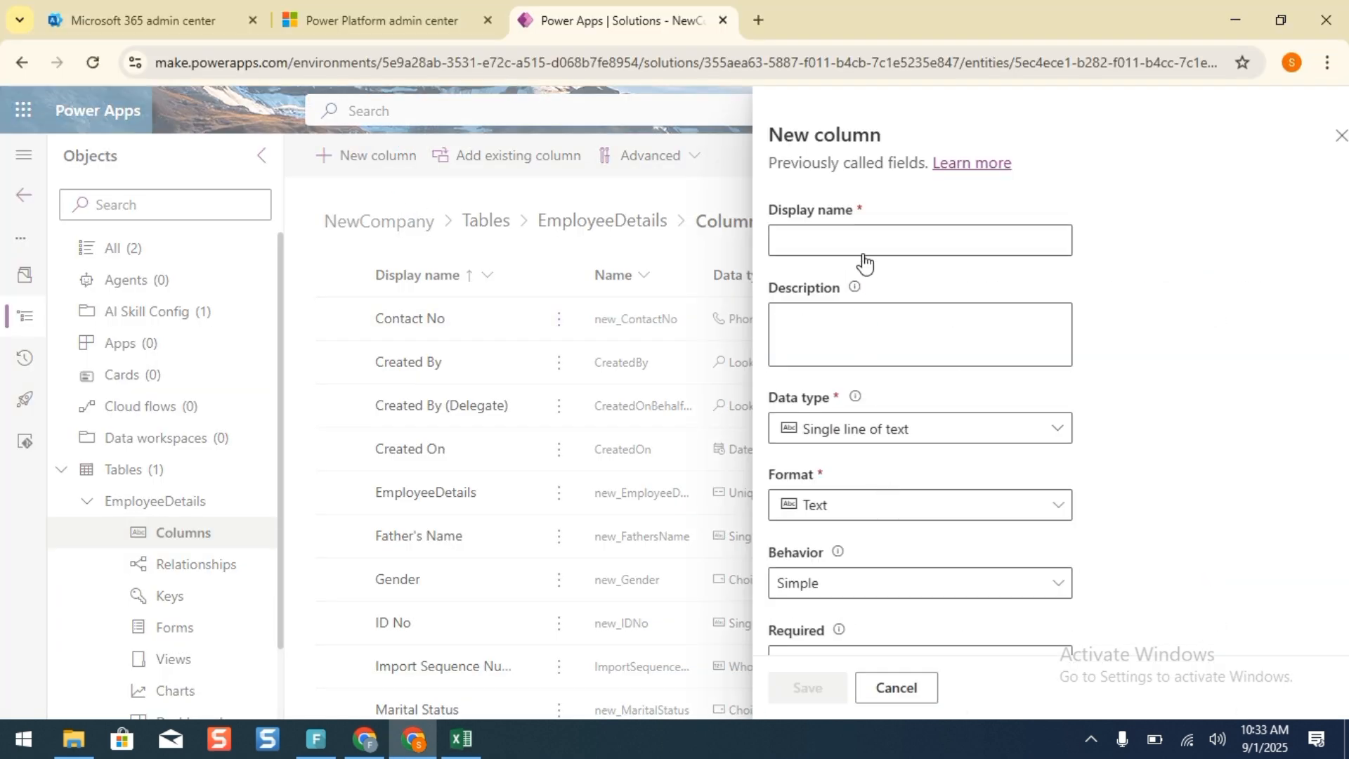
left_click(866, 246)
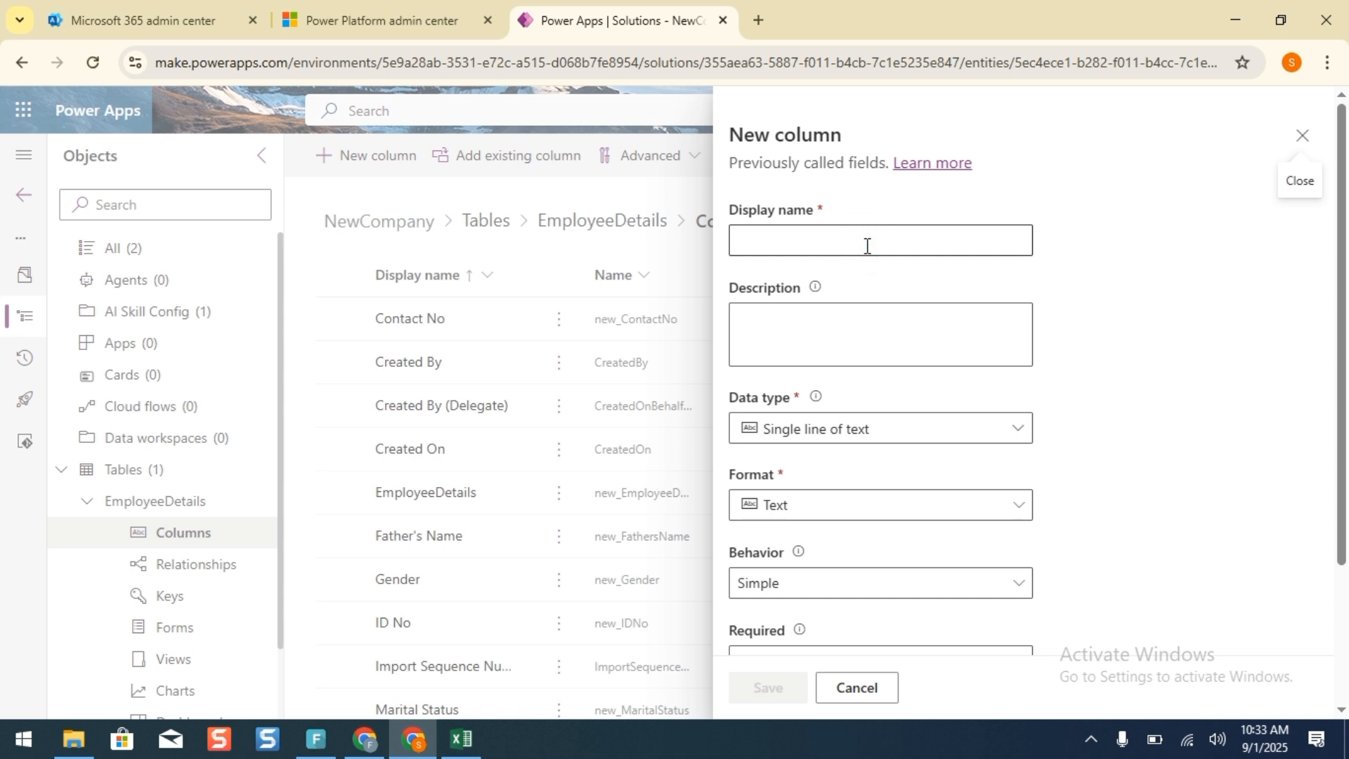
left_click(867, 246)
type("Email ")
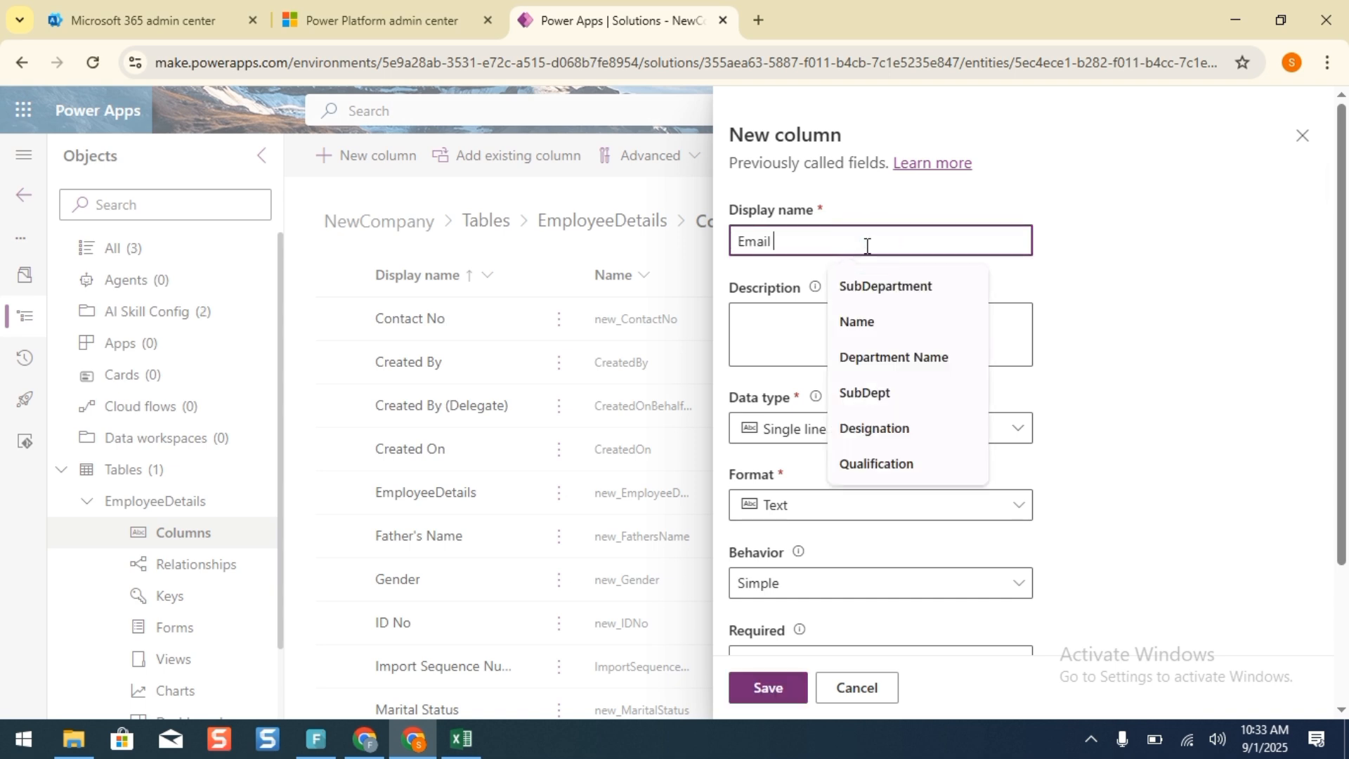
type("Id")
left_click(894, 509)
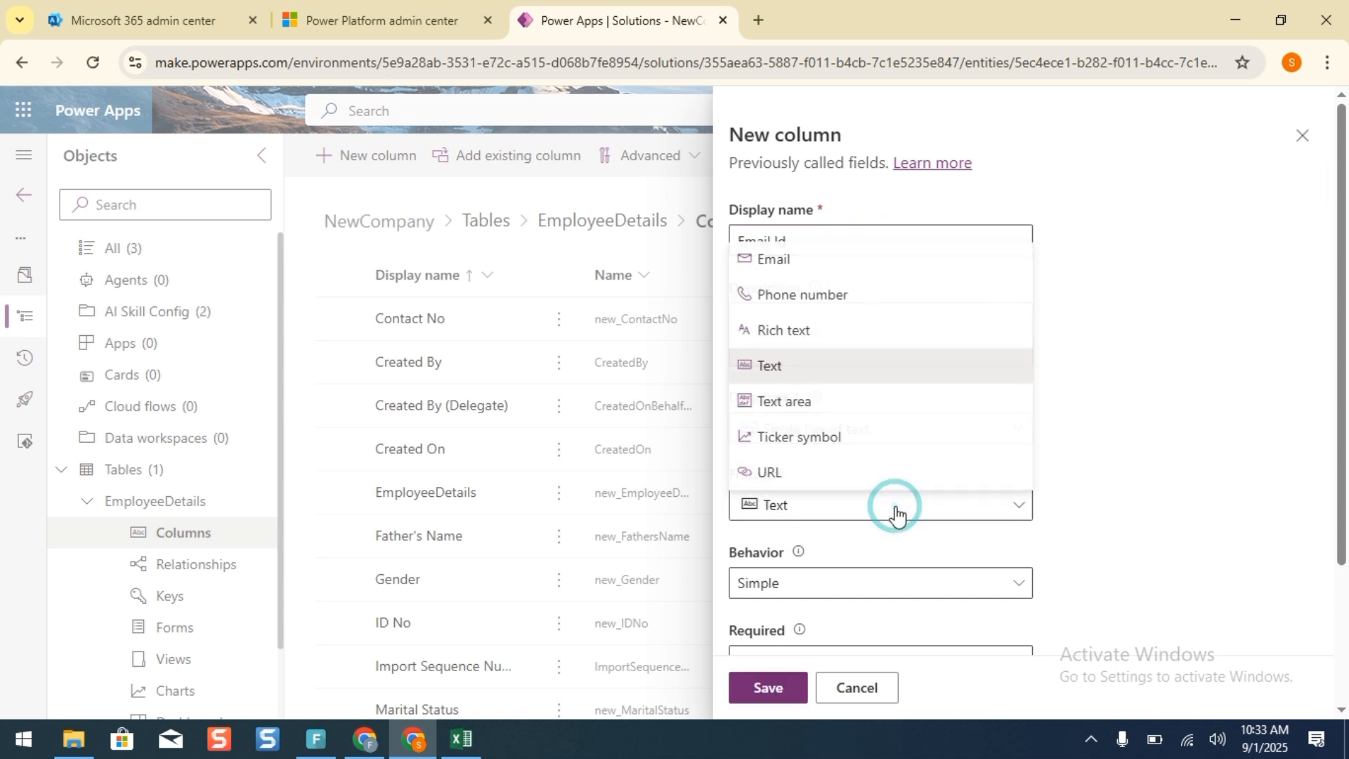
left_click(875, 264)
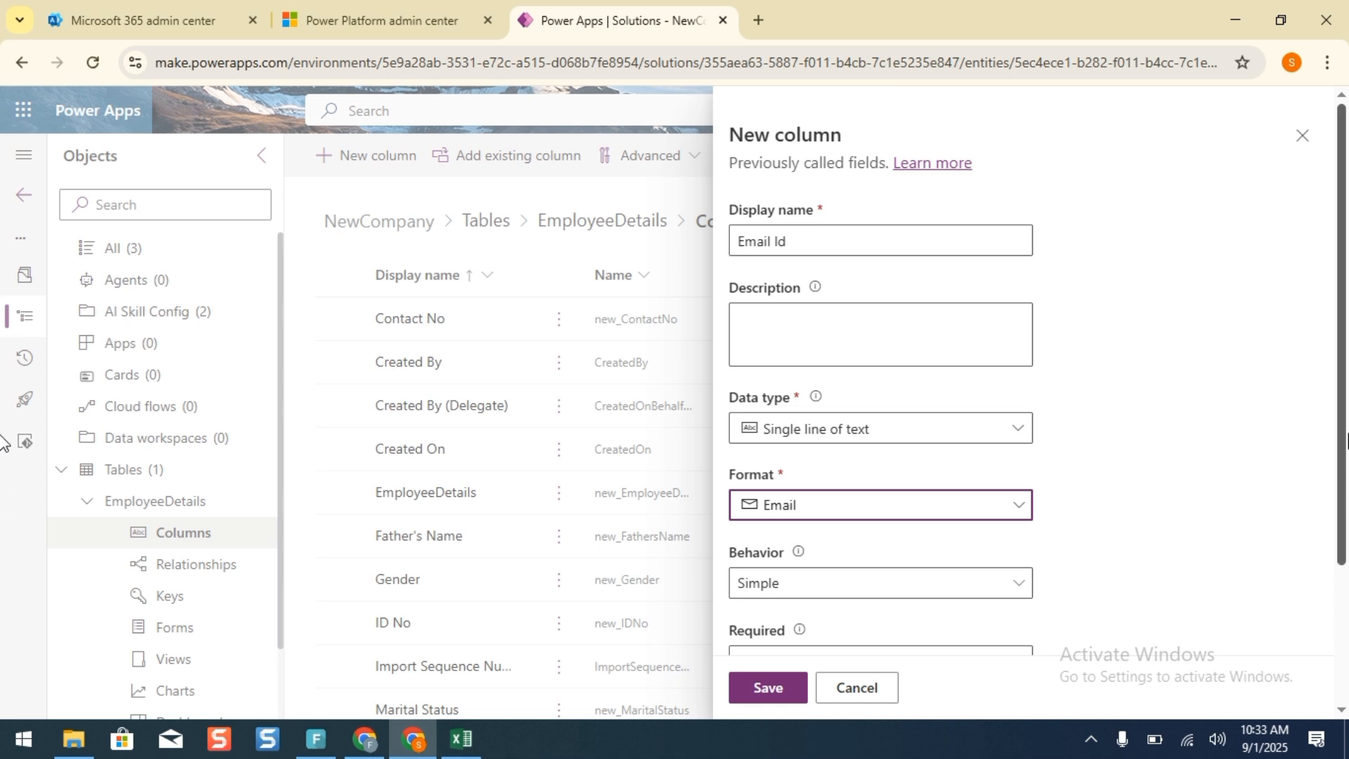
Make the Email Id column business required and save it.
scroll(923, 600, "down", 3)
left_click(906, 478)
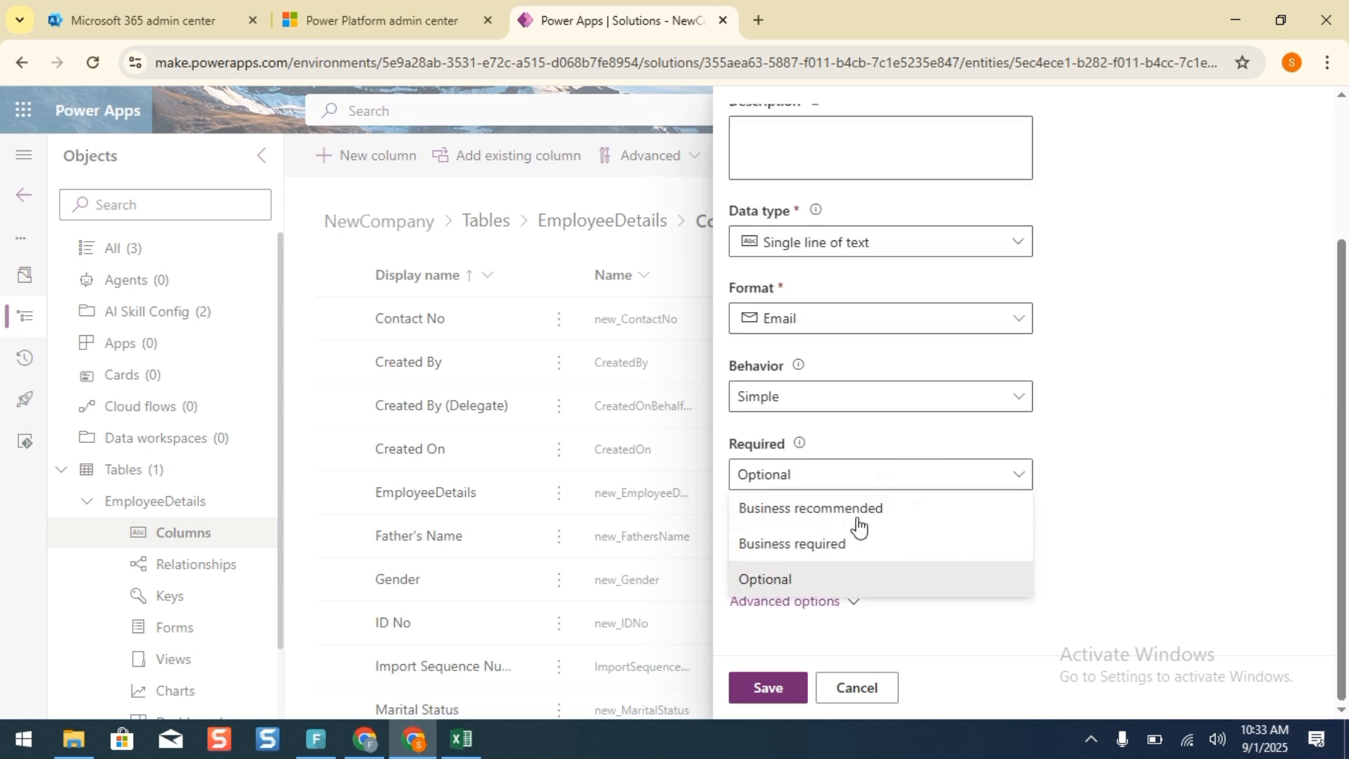
left_click(843, 538)
left_click(773, 686)
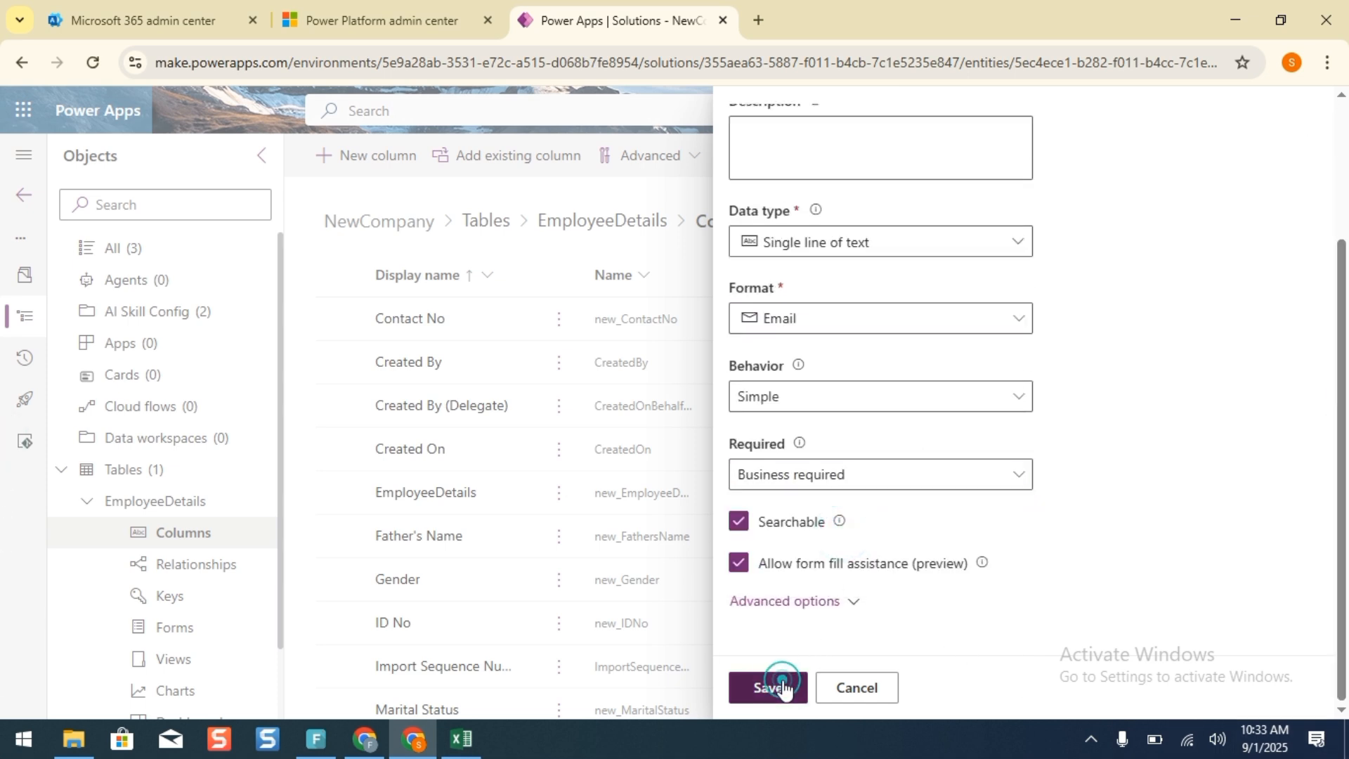
Look up the next planned column in the Excel workbook, return to Power Apps, and start a new column named Residential Address.
left_click(464, 735)
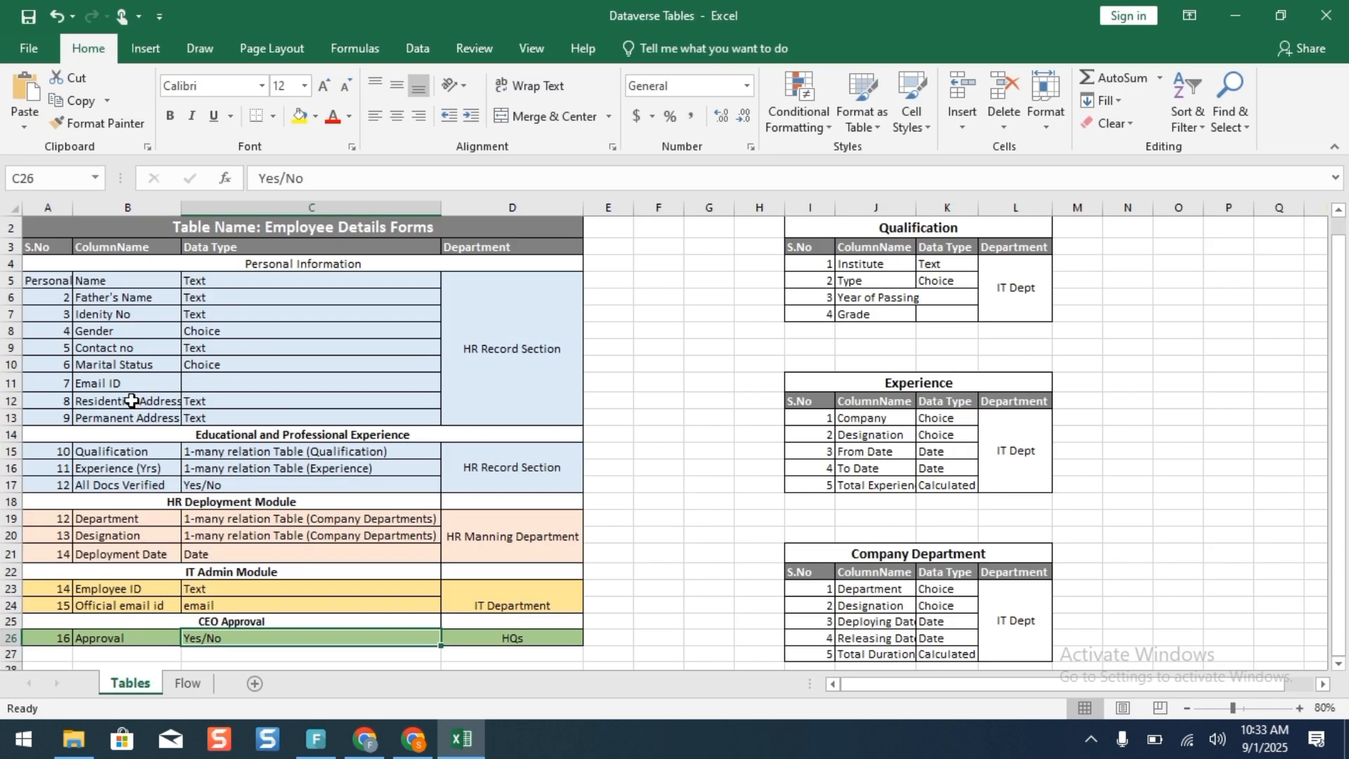
left_click(413, 738)
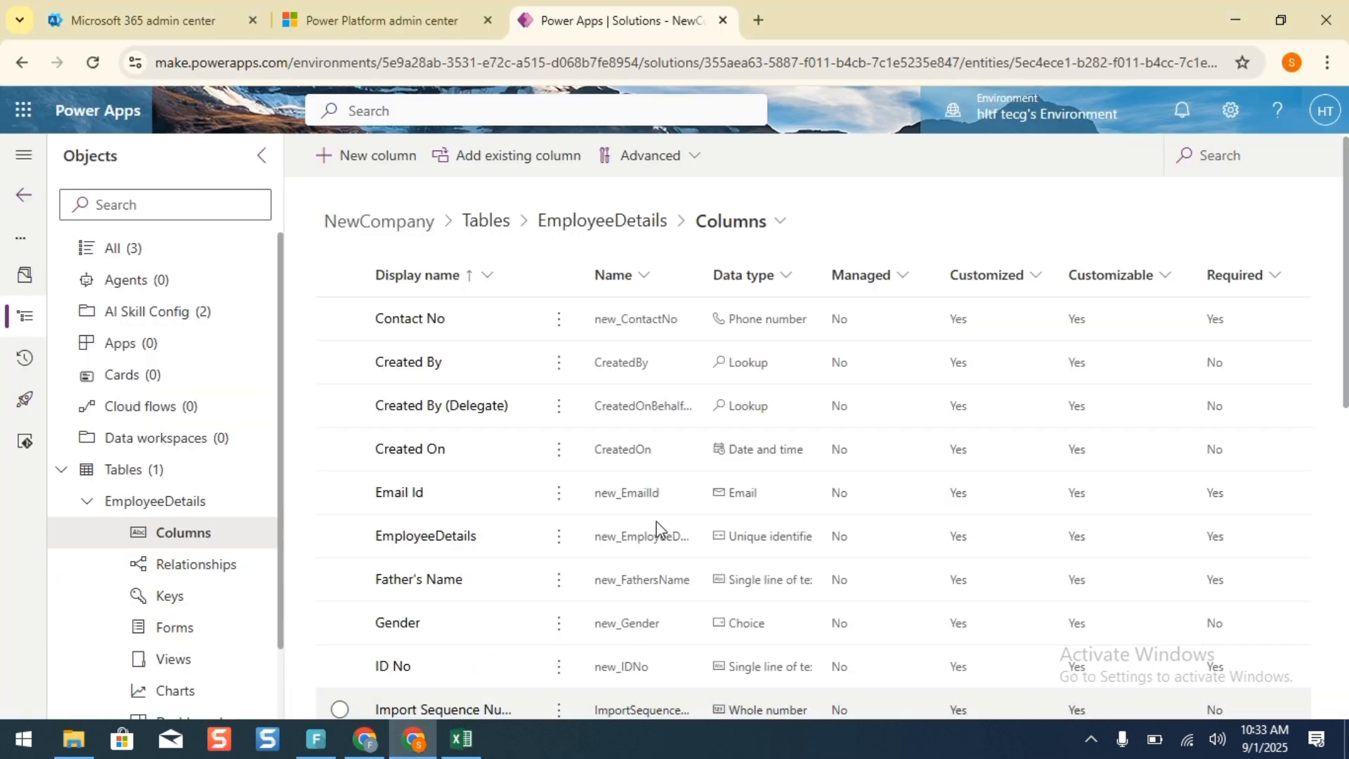
left_click(341, 157)
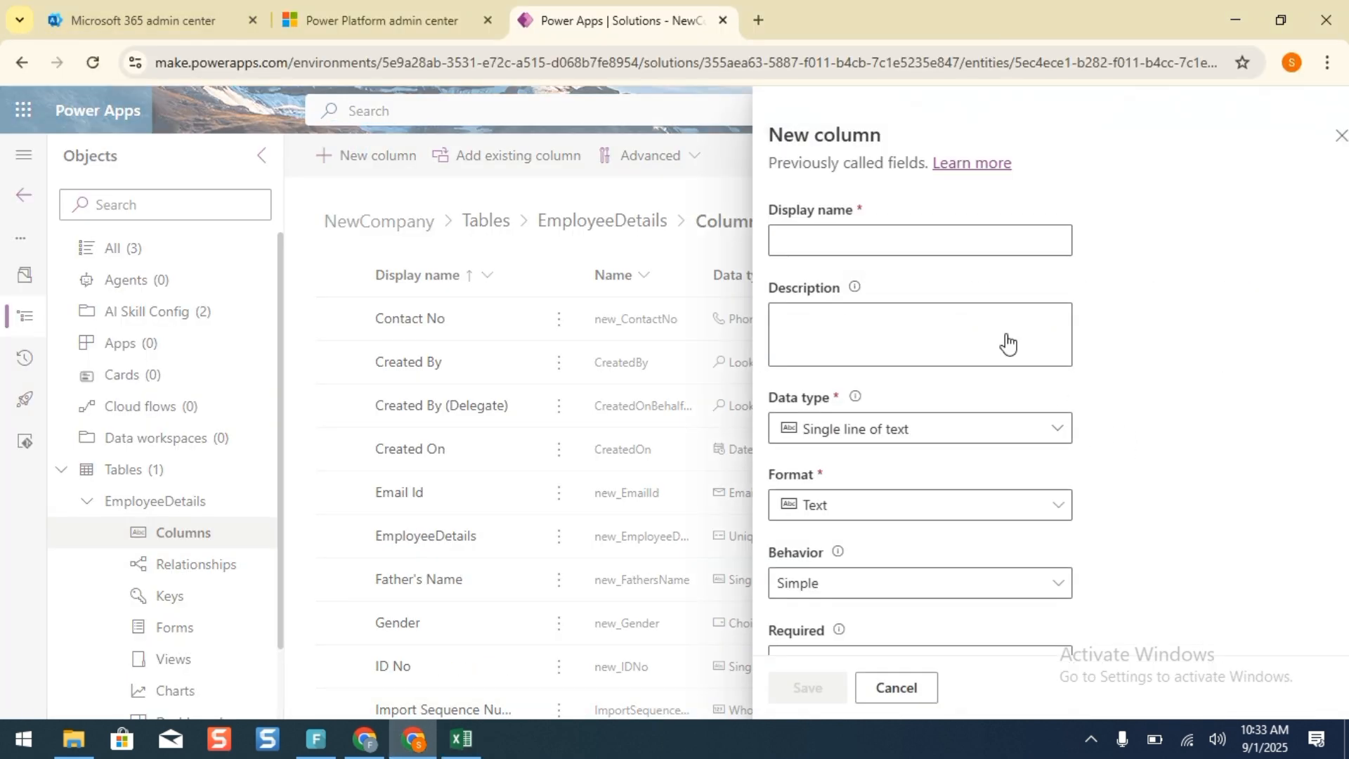
left_click(923, 246)
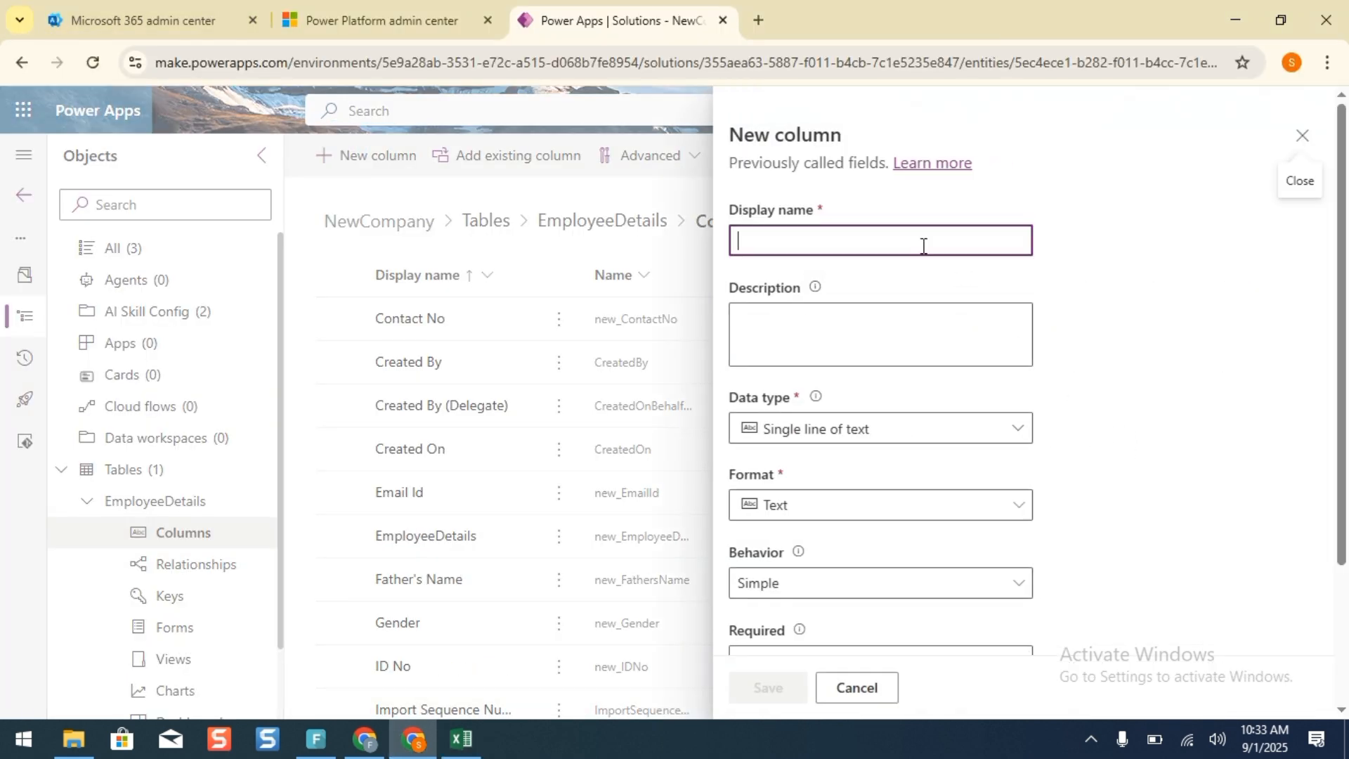
type("Residential Address")
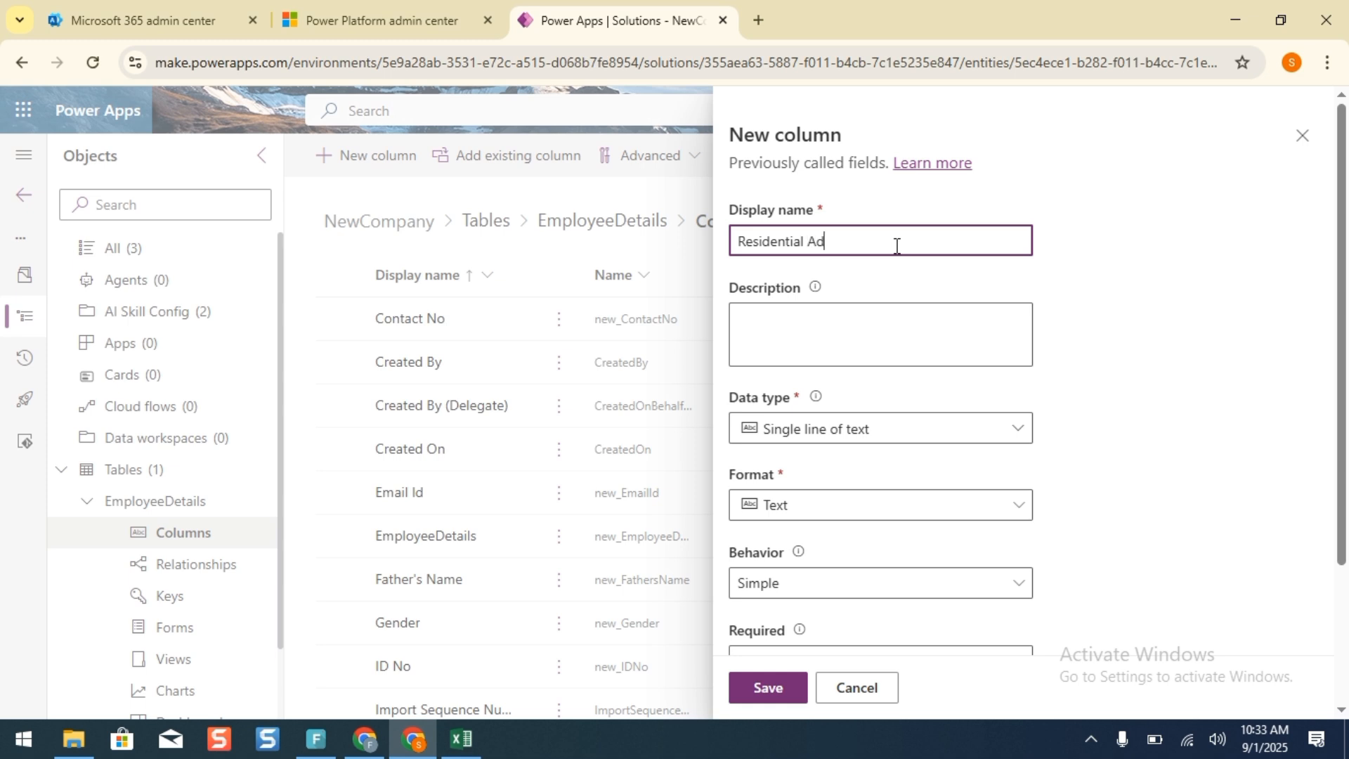
Keep Residential Address as a single line of text in Text format and save the column.
left_click(825, 433)
left_click(825, 432)
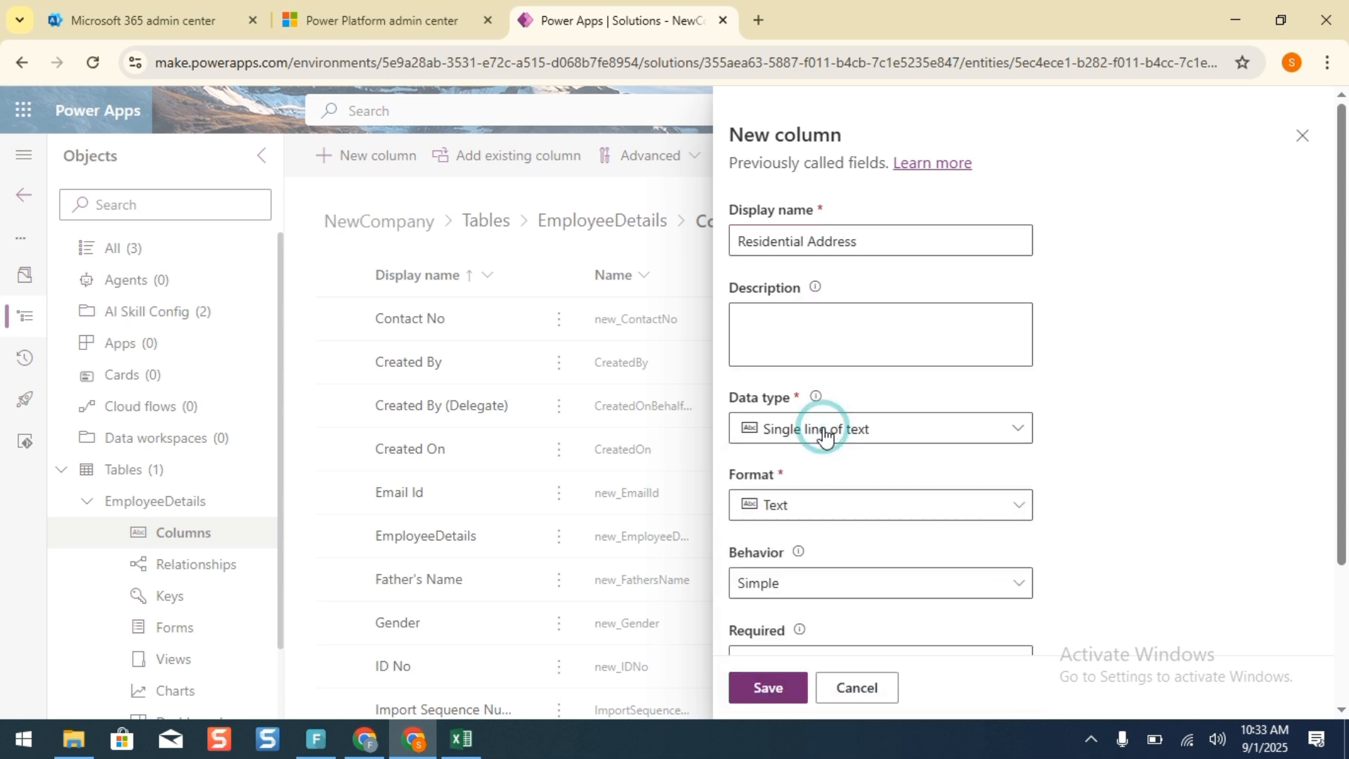
left_click(901, 512)
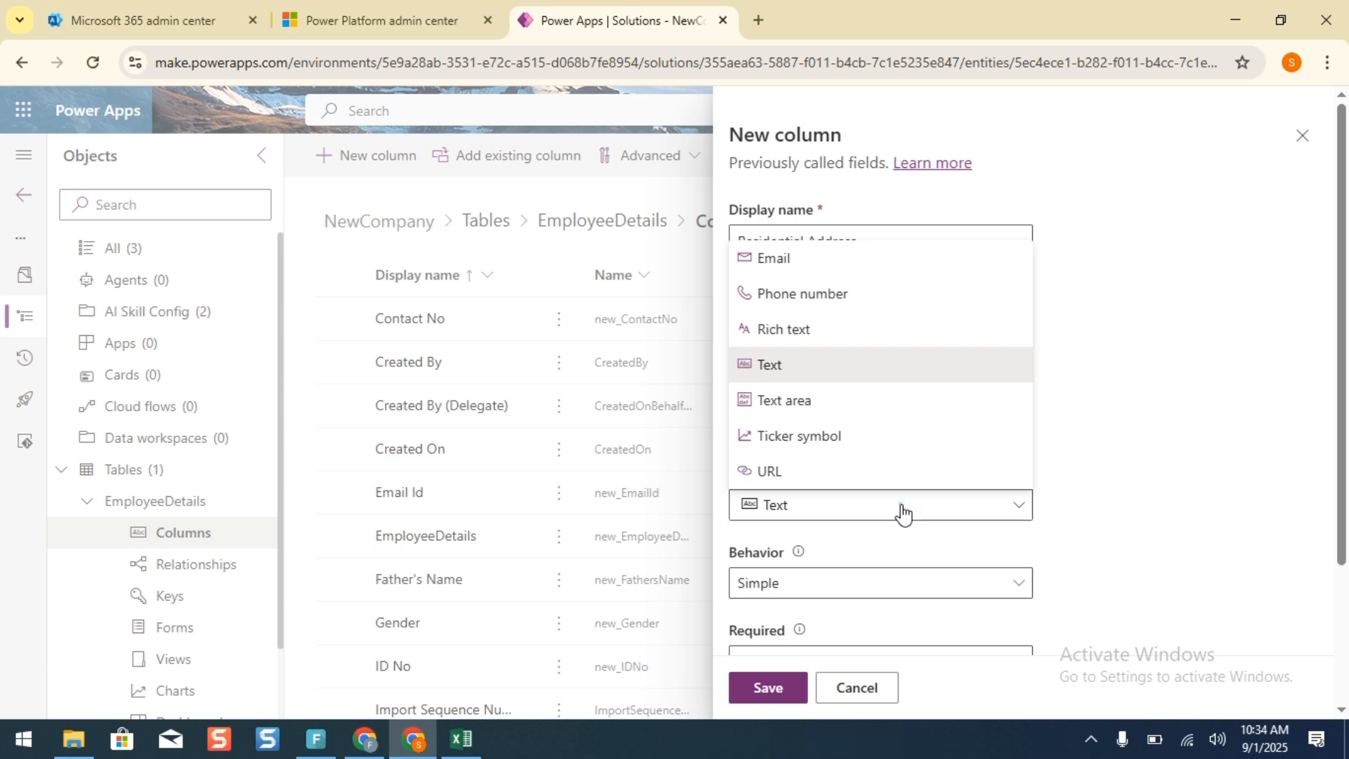
left_click(903, 513)
scroll(1326, 457, "down", 3)
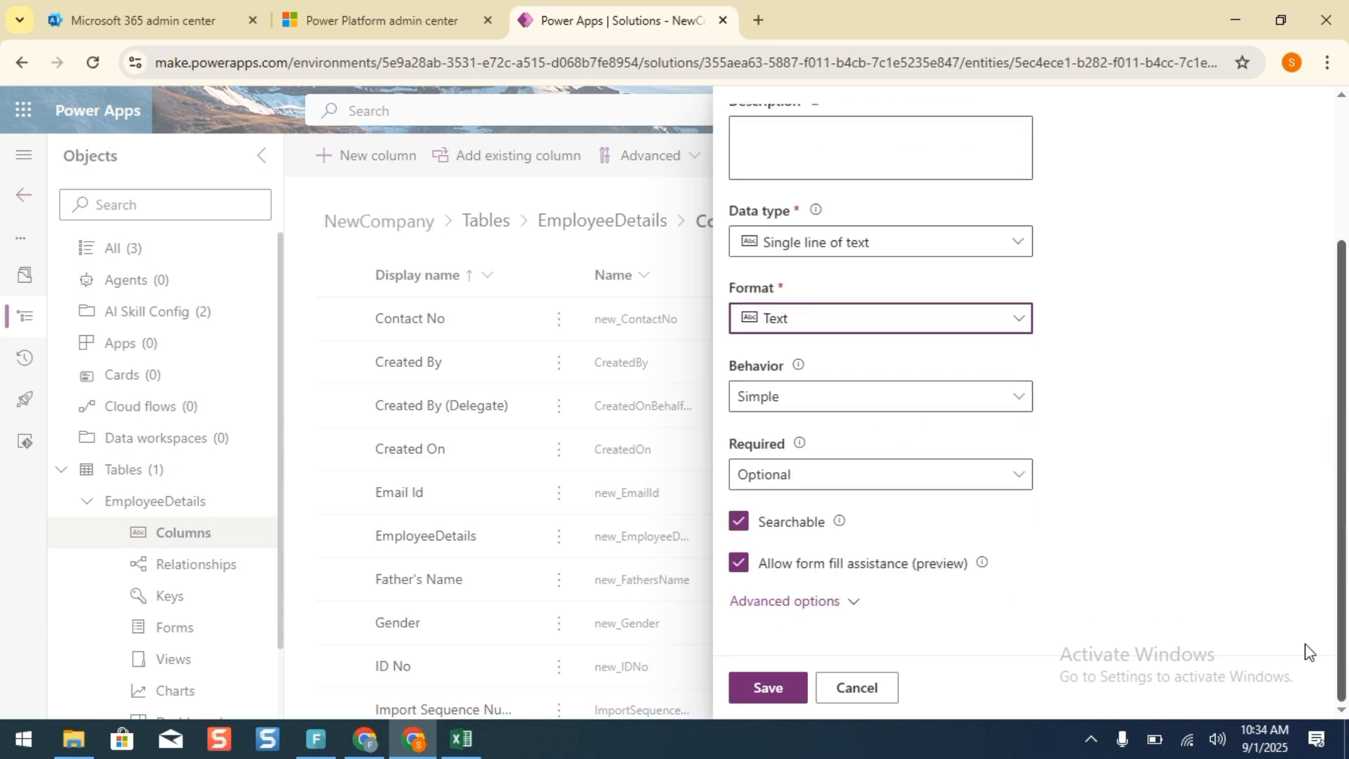
left_click(832, 484)
left_click(770, 688)
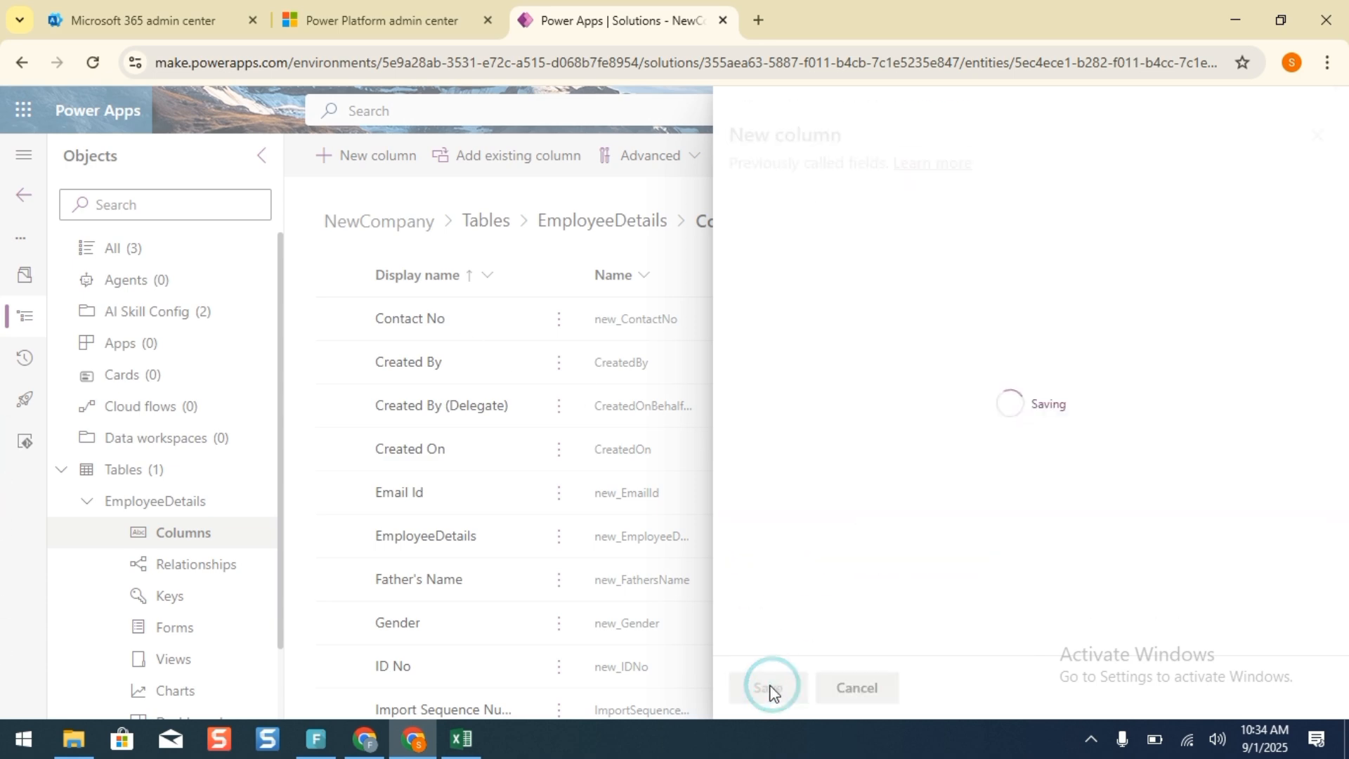
Switch to the Excel workbook and review the personal information columns and the planned Qualification and Experience relation rows.
left_click(460, 738)
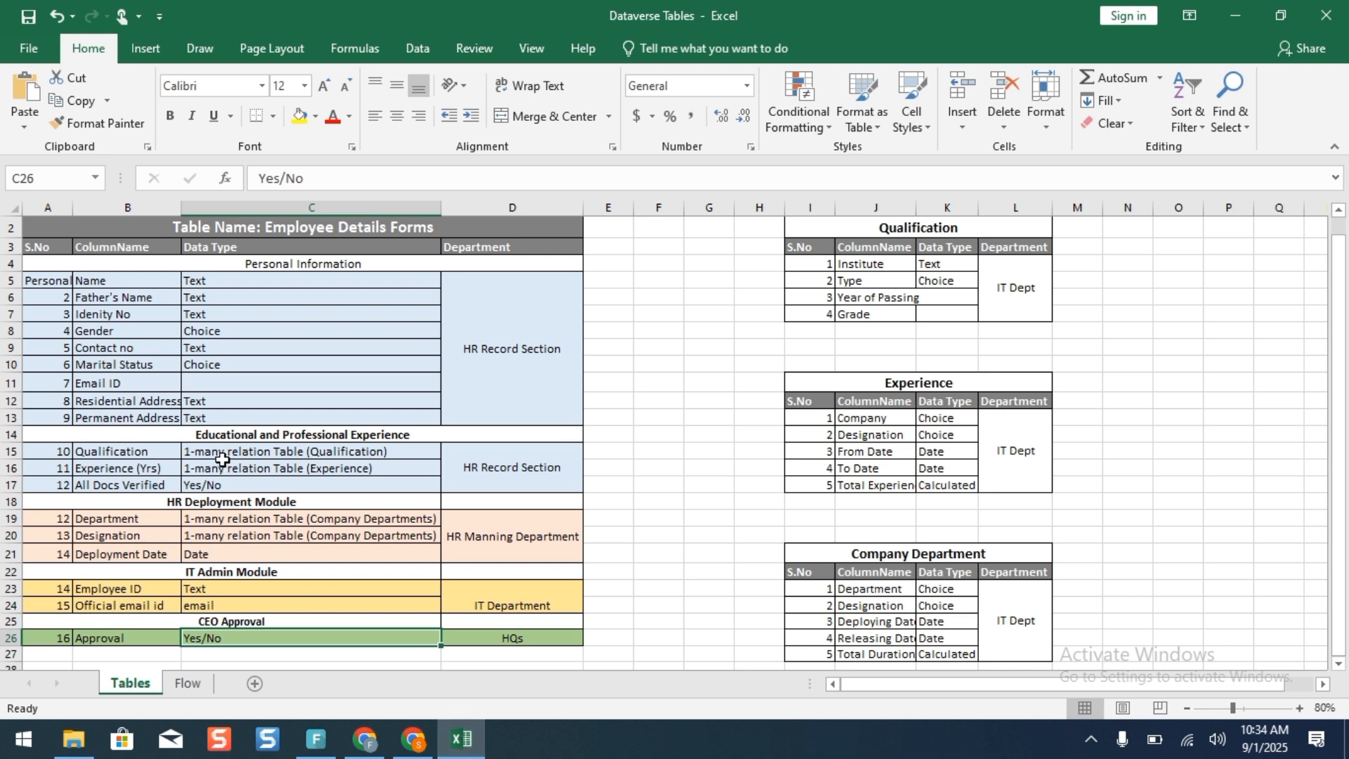
left_click_drag(151, 417, 155, 303)
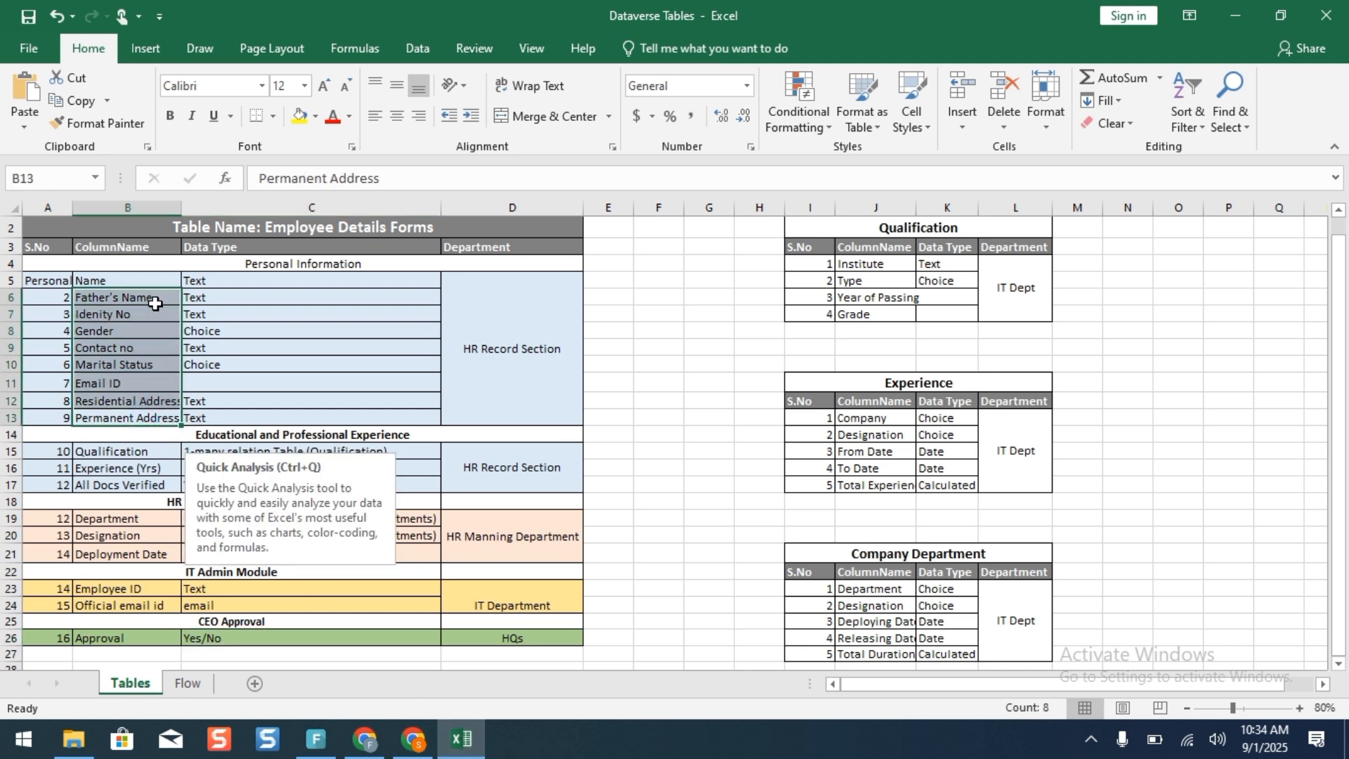
left_click(340, 385)
left_click(136, 452)
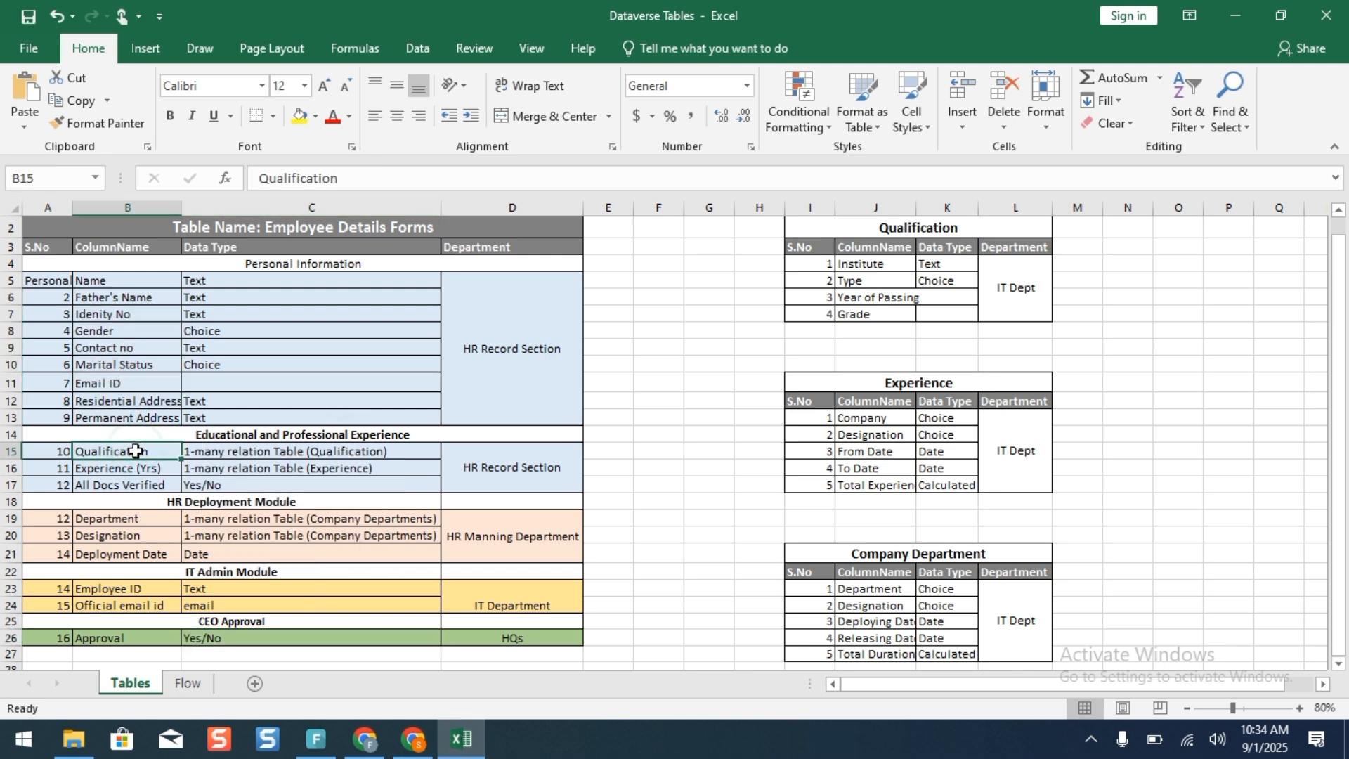
left_click(135, 469)
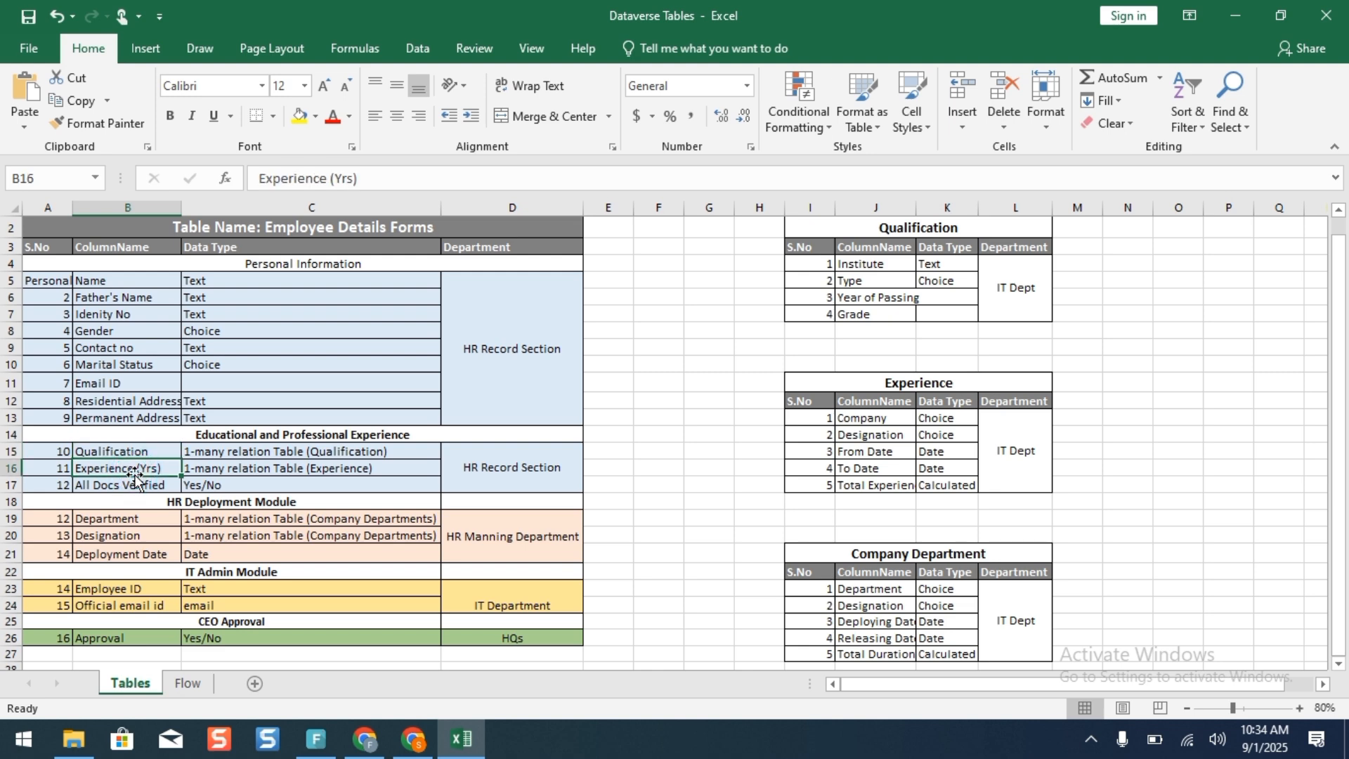
left_click(226, 453)
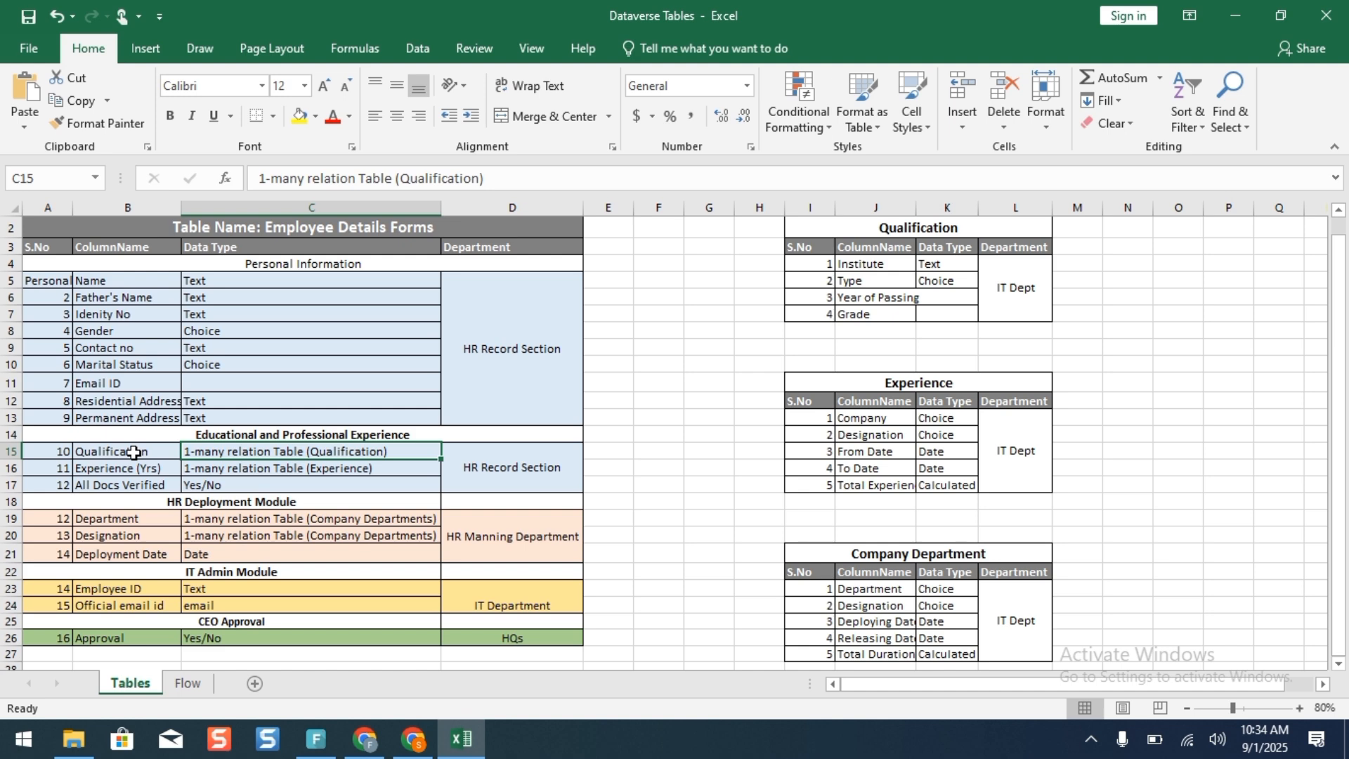
Draw a straight arrow about 5 in wide and 1.9 in high from the Qualification relation row to the Qualification table.
left_click(153, 49)
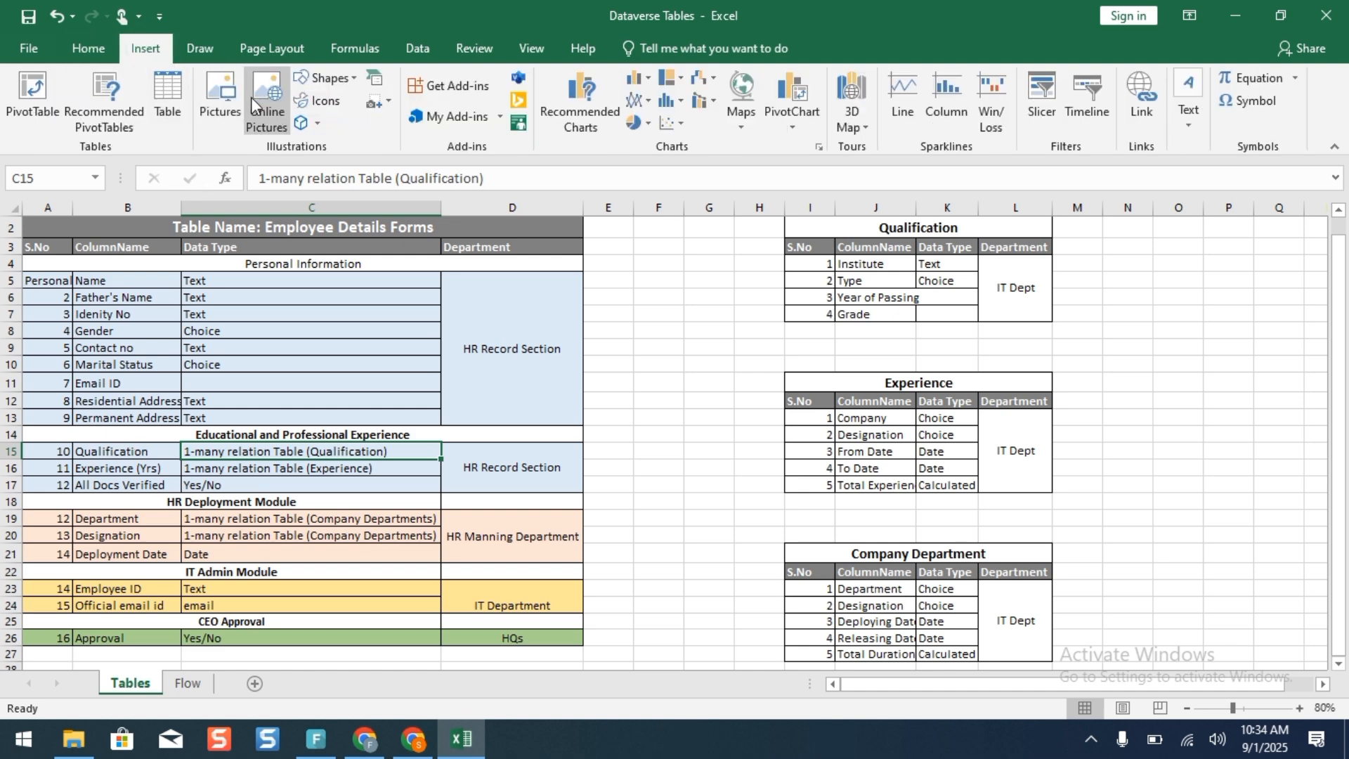
left_click(319, 84)
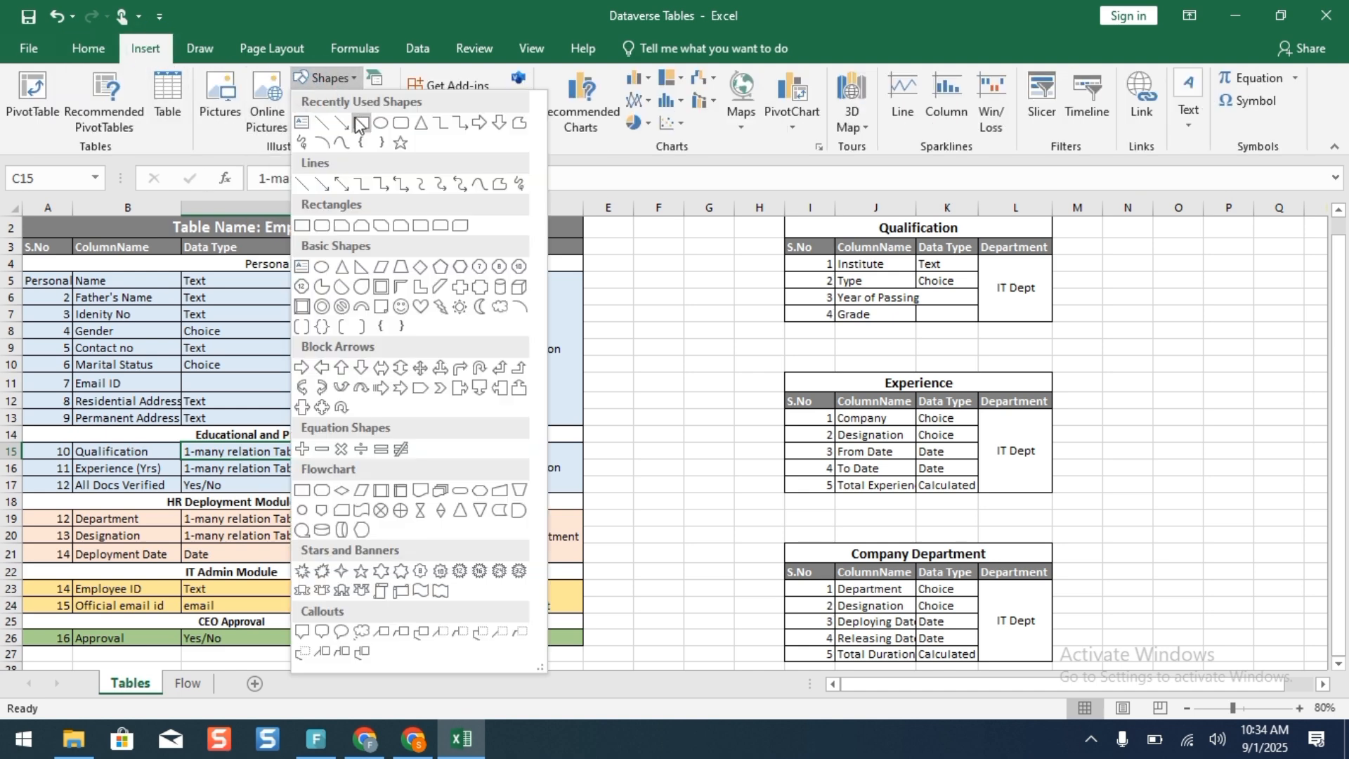
left_click(341, 123)
mouse_move(439, 444)
left_mouse_down()
mouse_move(603, 428)
mouse_move(813, 340)
mouse_move(813, 302)
left_mouse_up()
left_click(739, 432)
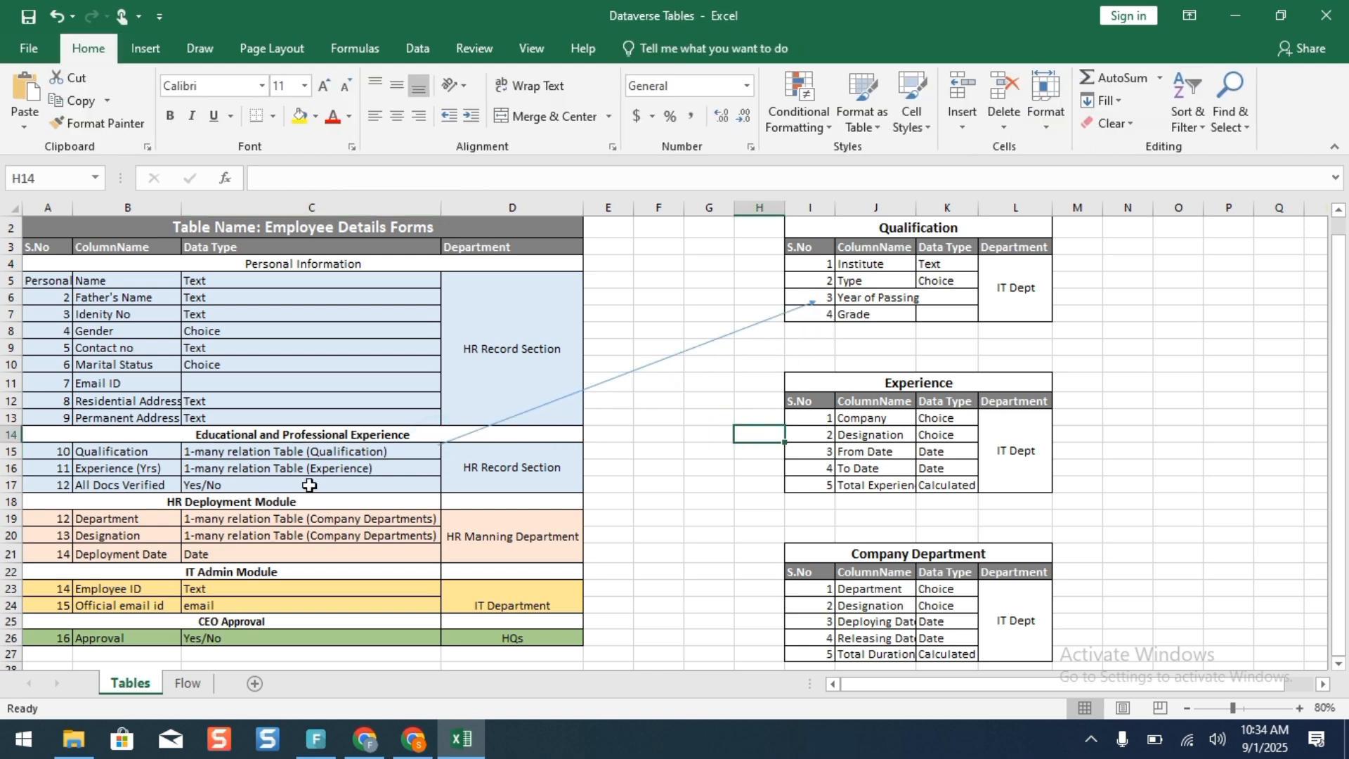
Duplicate the arrow and reposition the copy's ends so it runs from the Experience relation row to the Experience table.
left_click(533, 416)
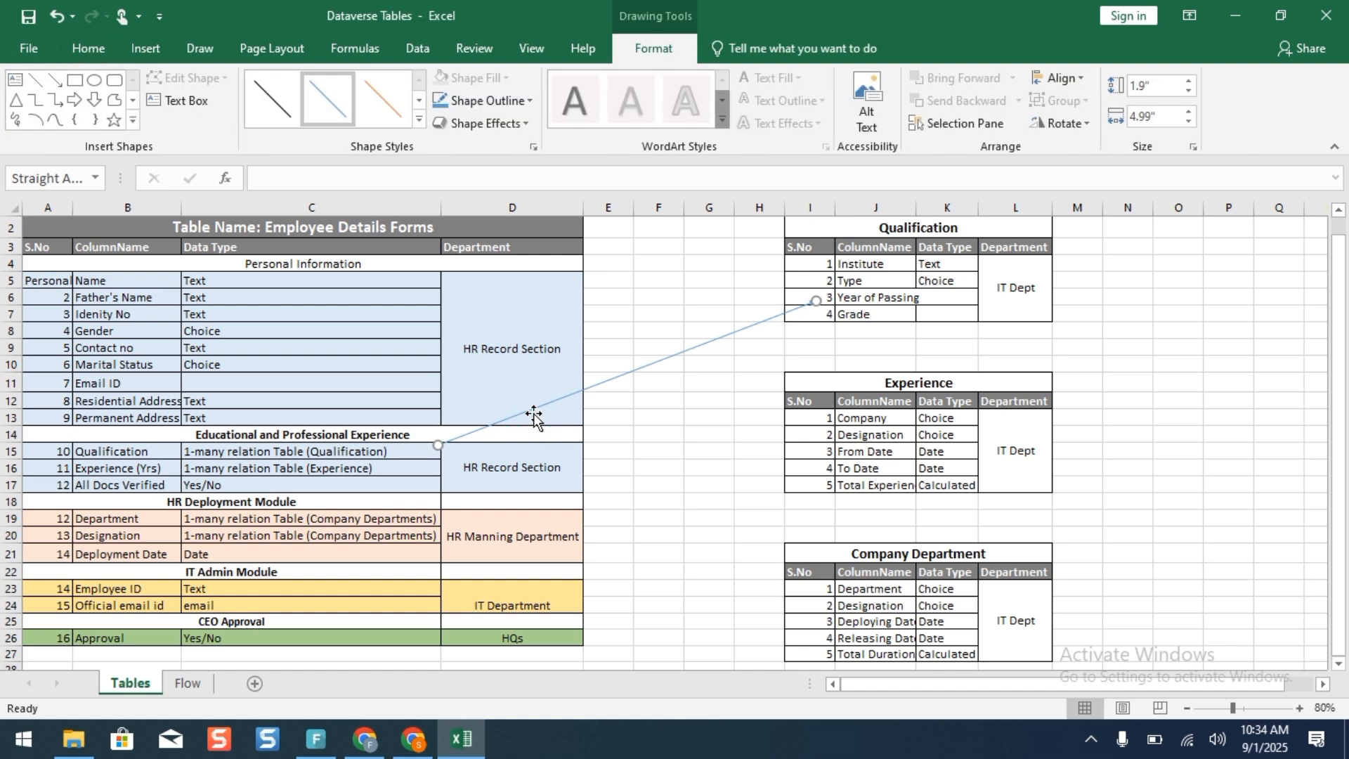
left_click_drag(533, 421, 546, 435)
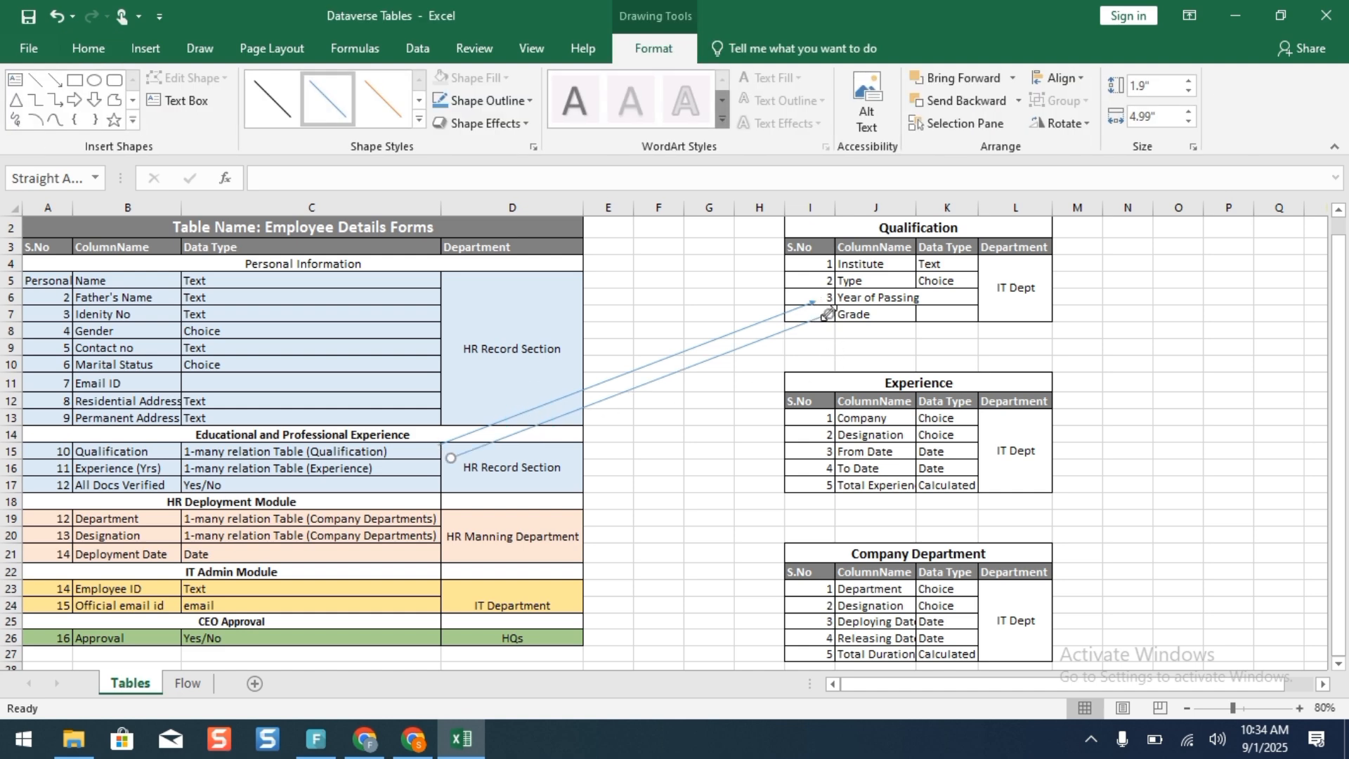
left_click_drag(813, 317, 818, 392)
left_click_drag(455, 531, 436, 468)
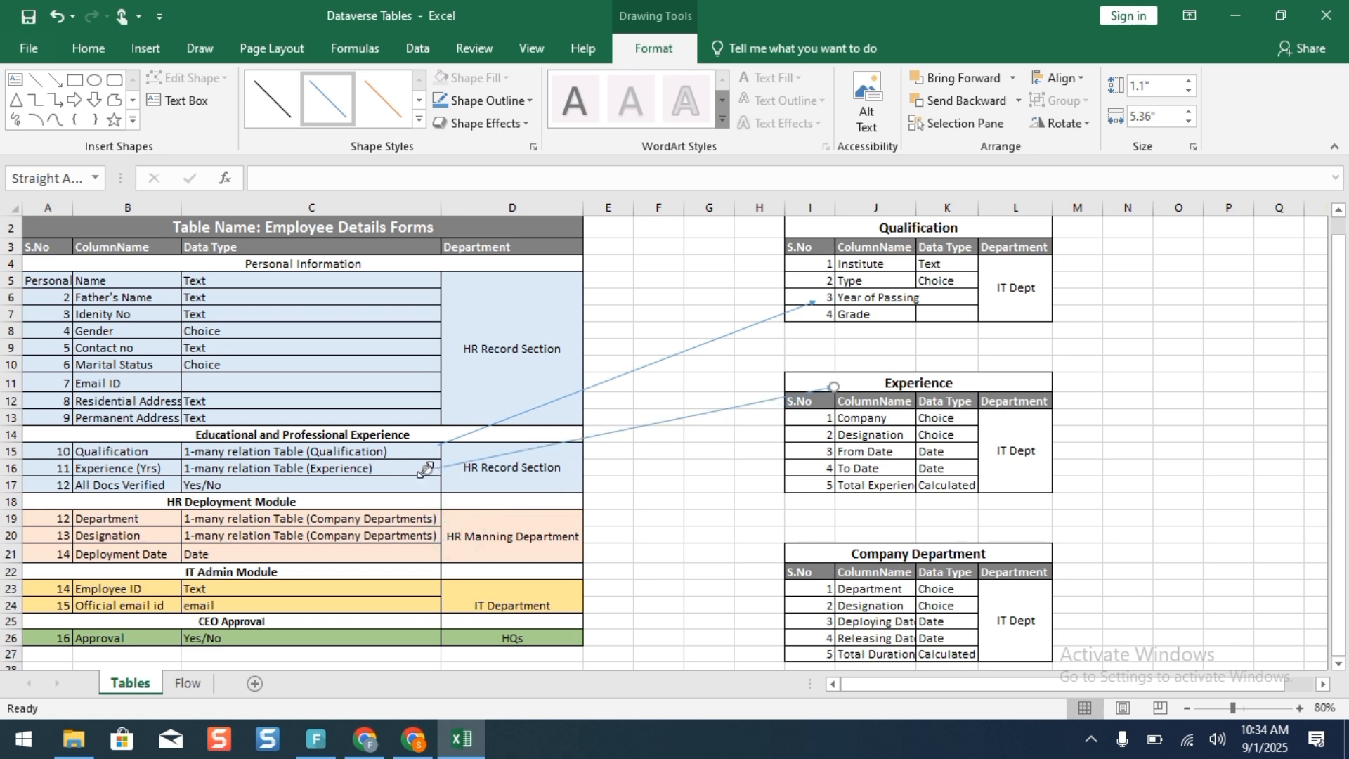
Check the All Docs Verified row, return to Power Apps, and start a new column named Docs Verified.
left_click(167, 487)
left_click(413, 738)
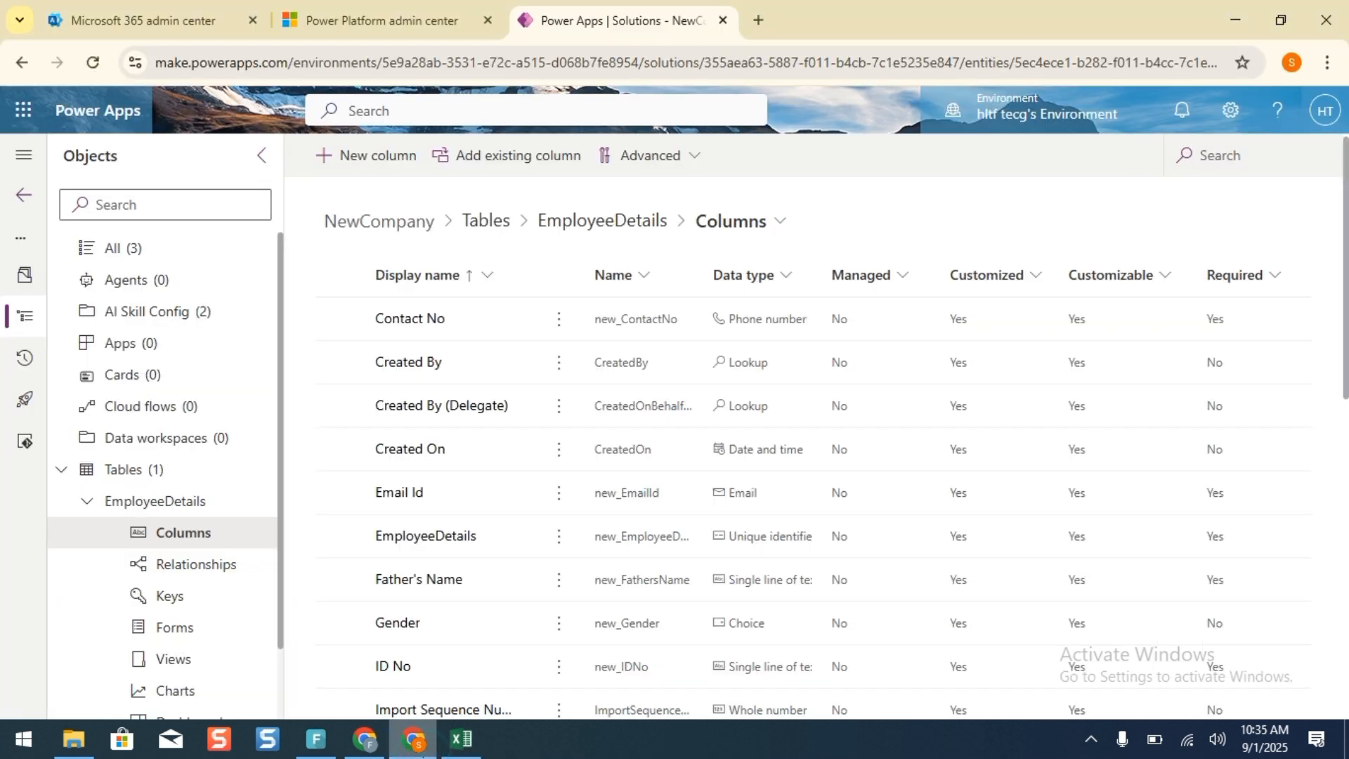
left_click(390, 168)
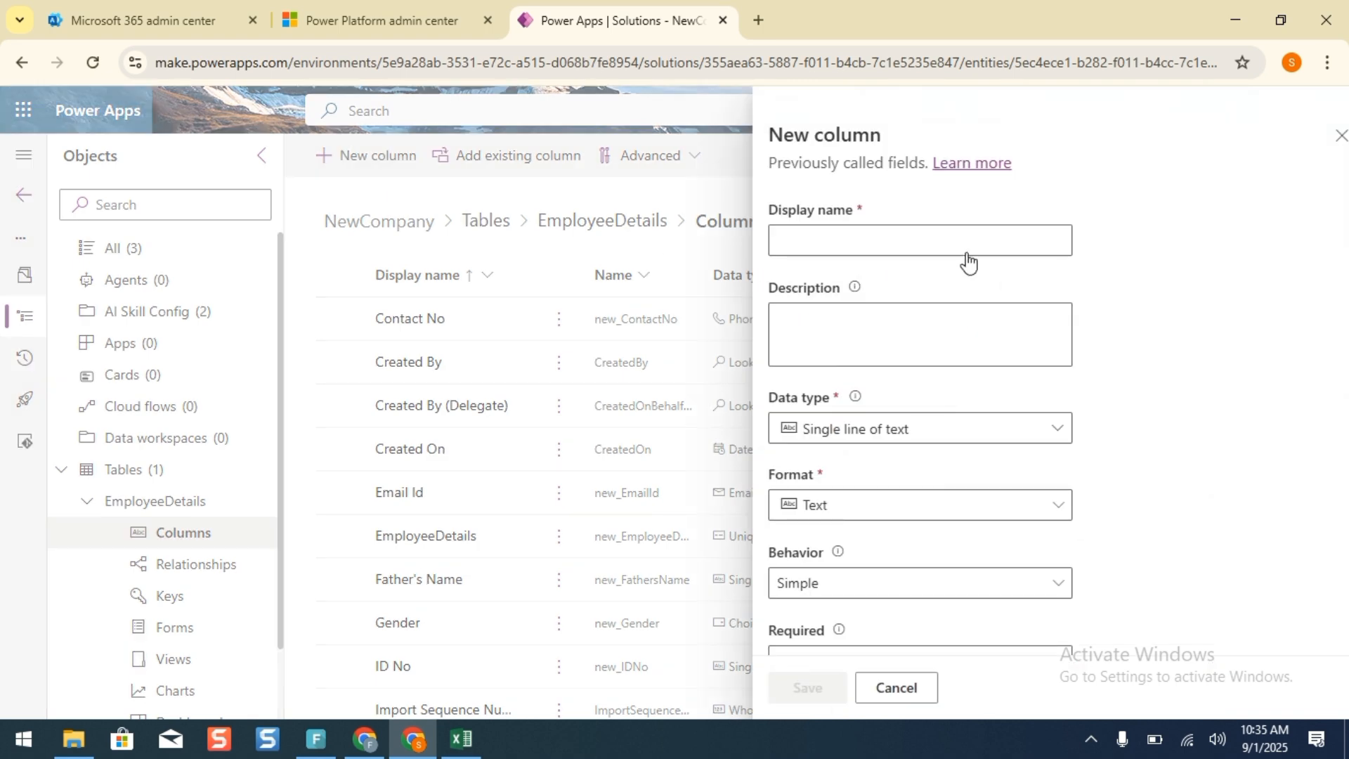
left_click(882, 241)
type("Docs C=Verifi")
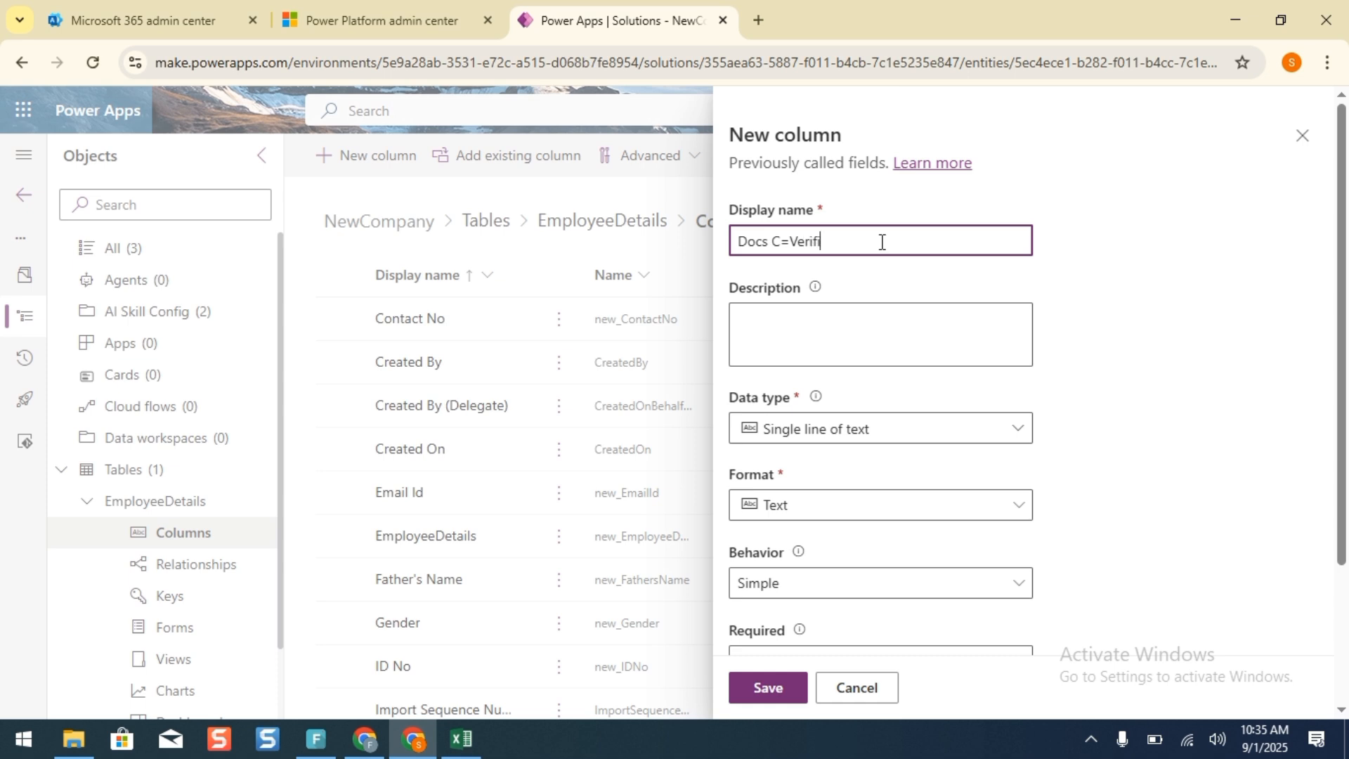
key("BackSpace")
key("BackSpace")
Set the Docs Verified column's data type to the Yes/no choice.
left_click(871, 430)
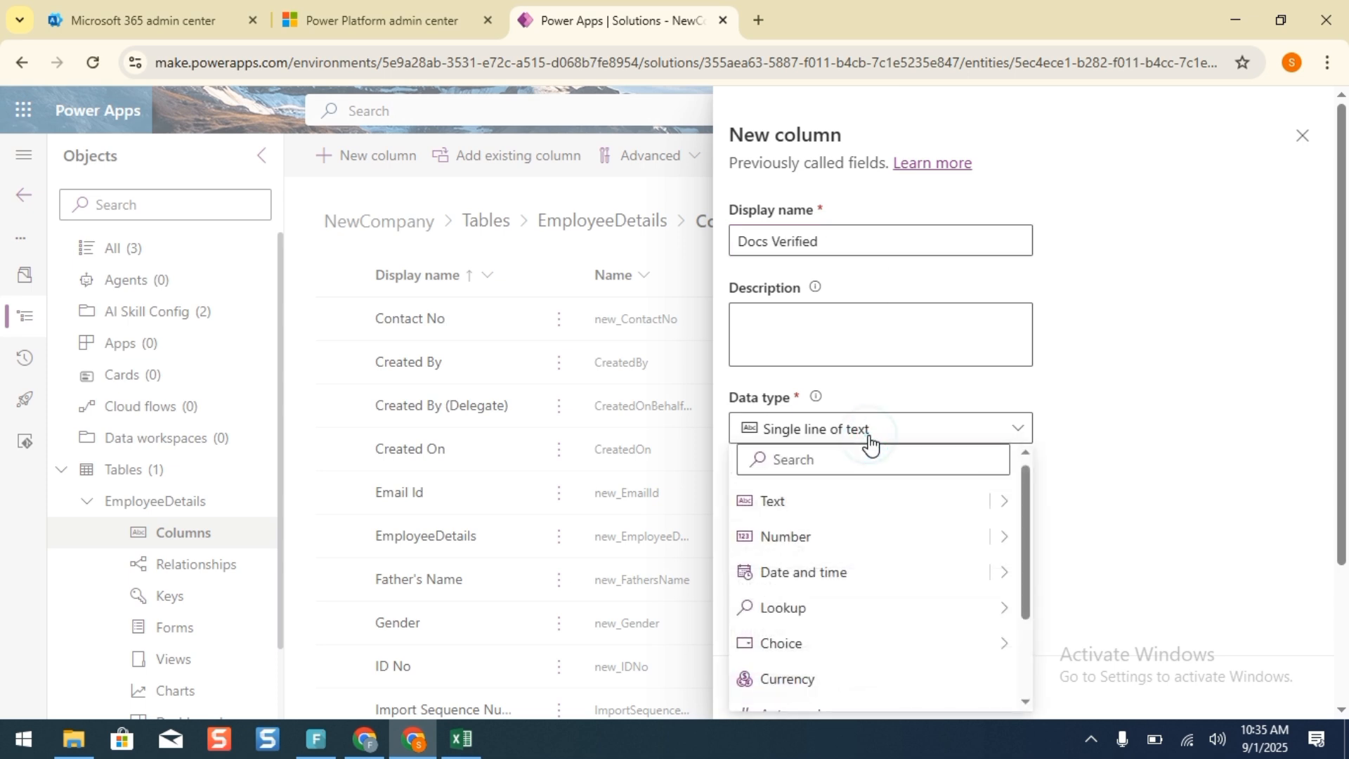
mouse_move(950, 618)
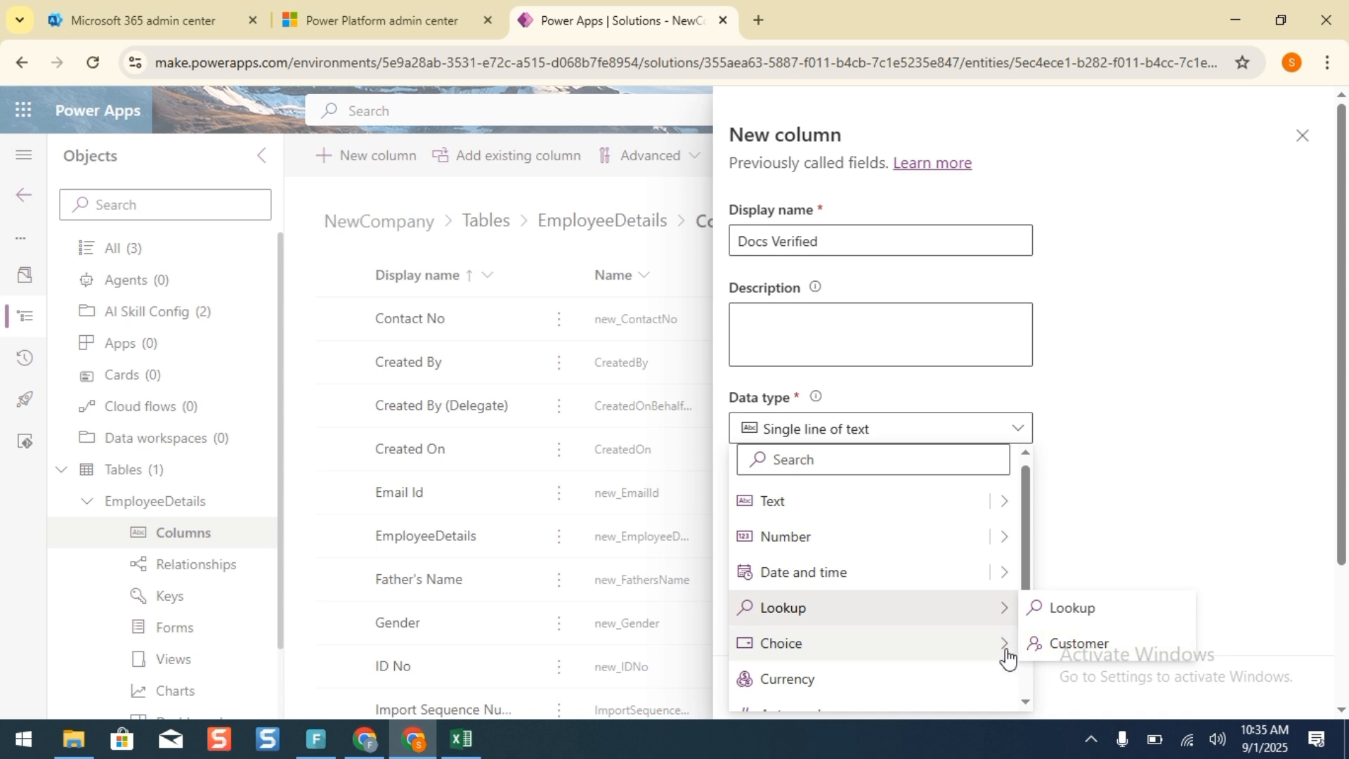
mouse_move(1003, 645)
left_click(1089, 680)
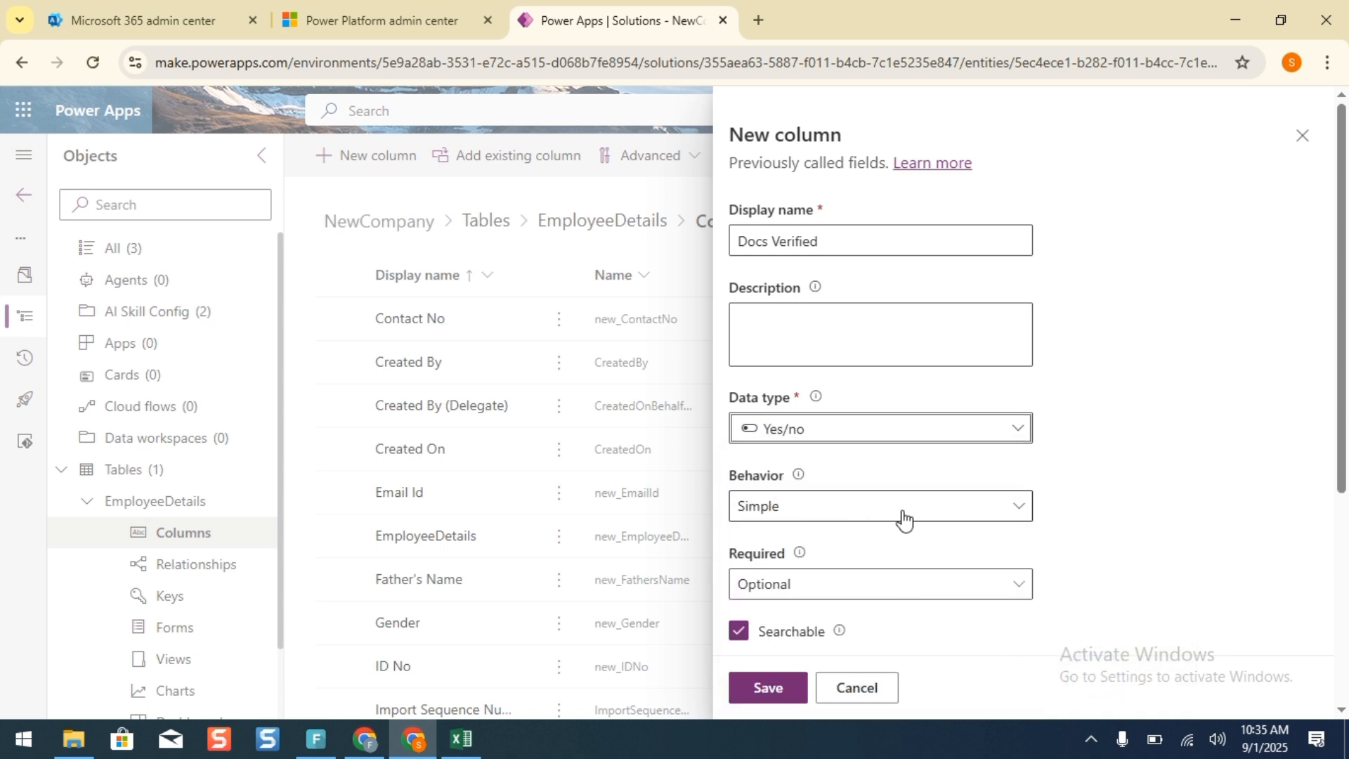
scroll(938, 490, "down", 5)
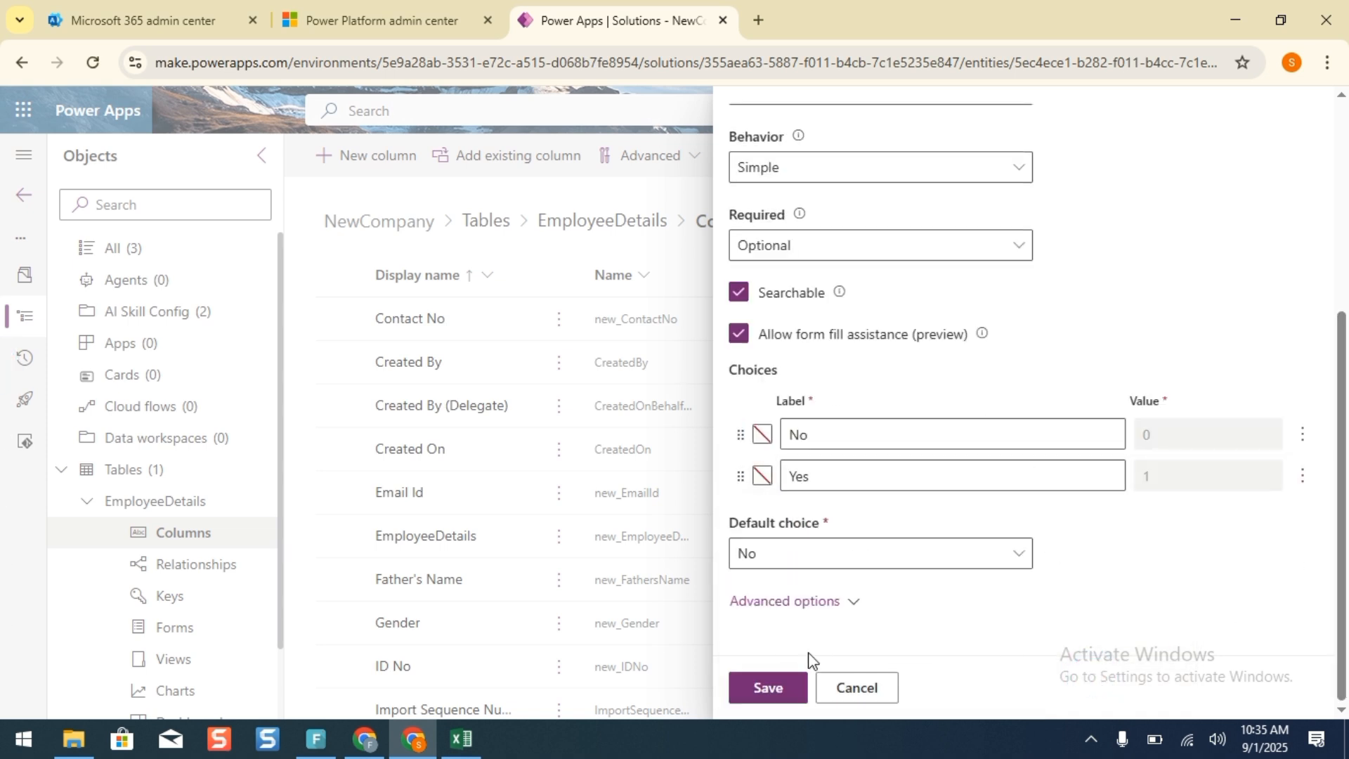
Save the Docs Verified column and check the Excel table plan before returning to Power Apps.
left_click(769, 687)
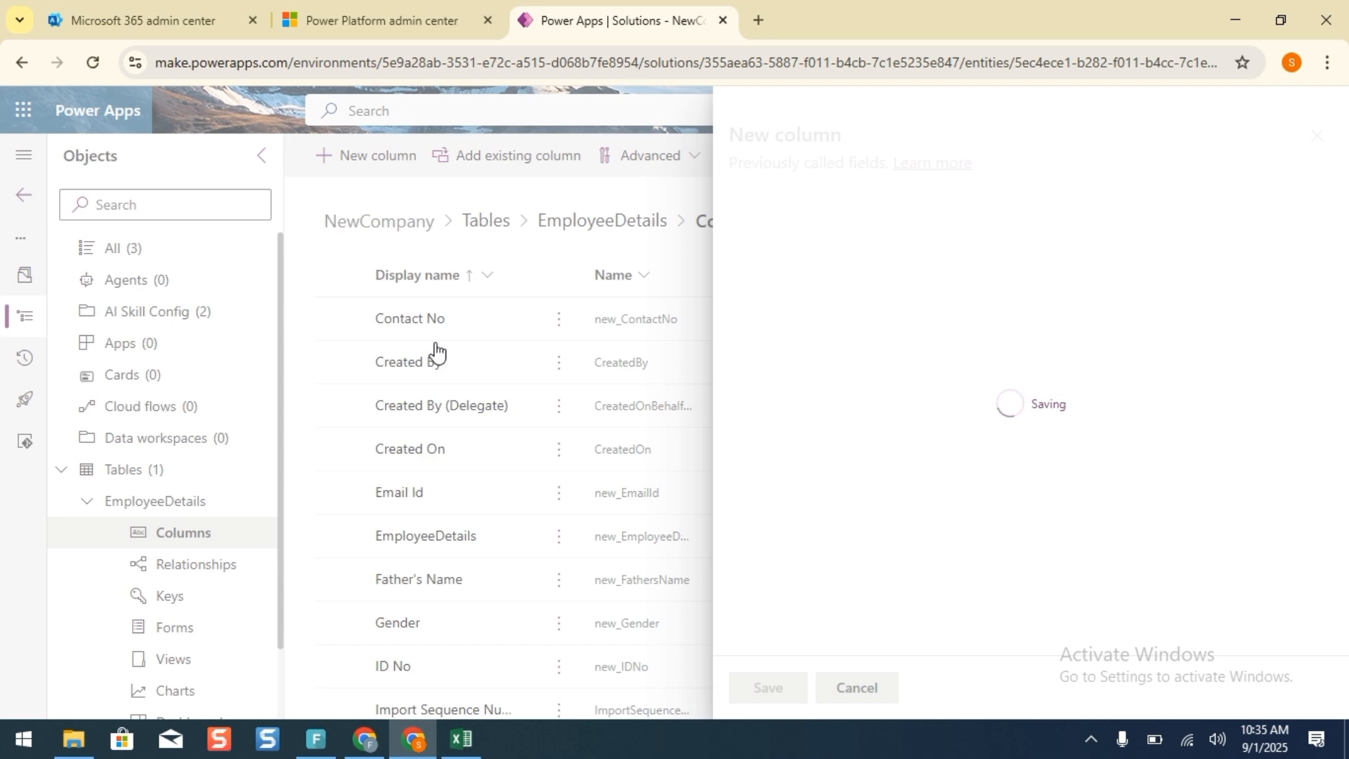
left_click(461, 738)
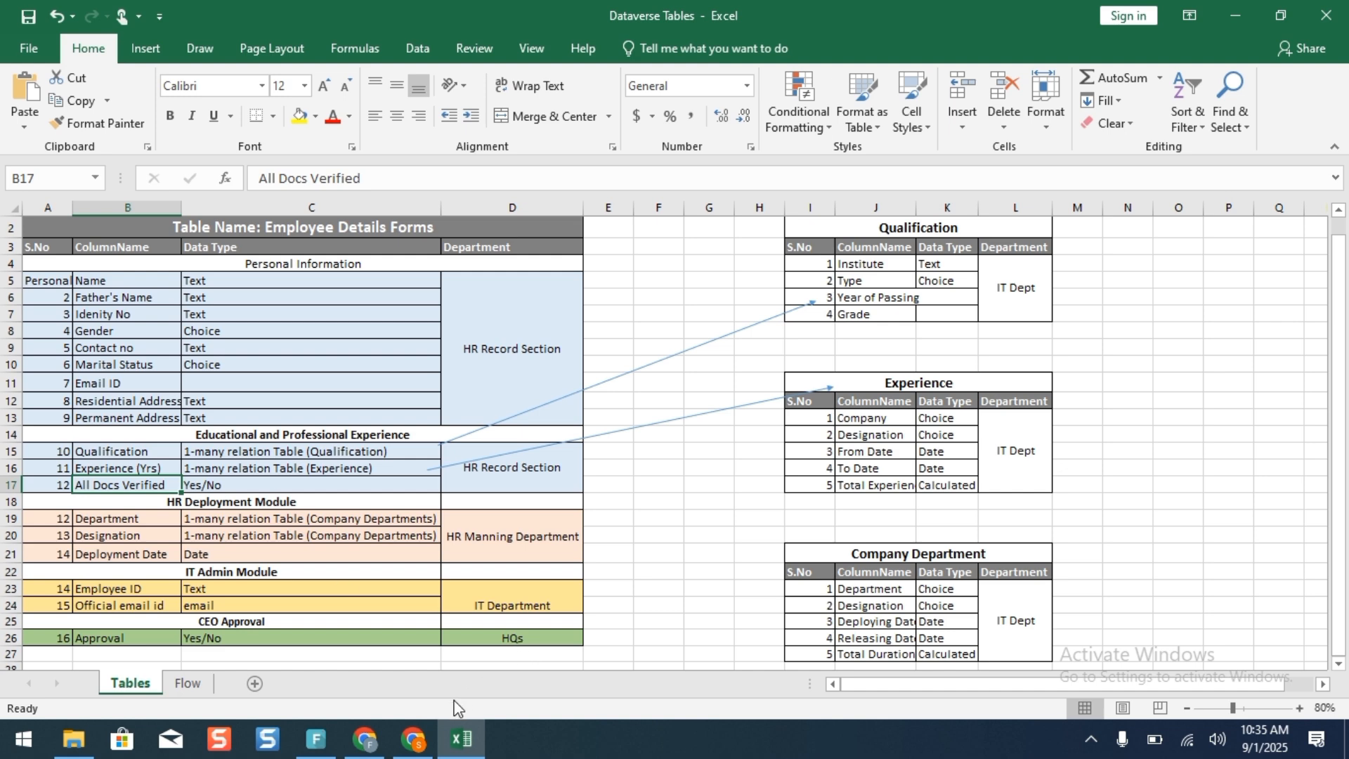
left_click(414, 738)
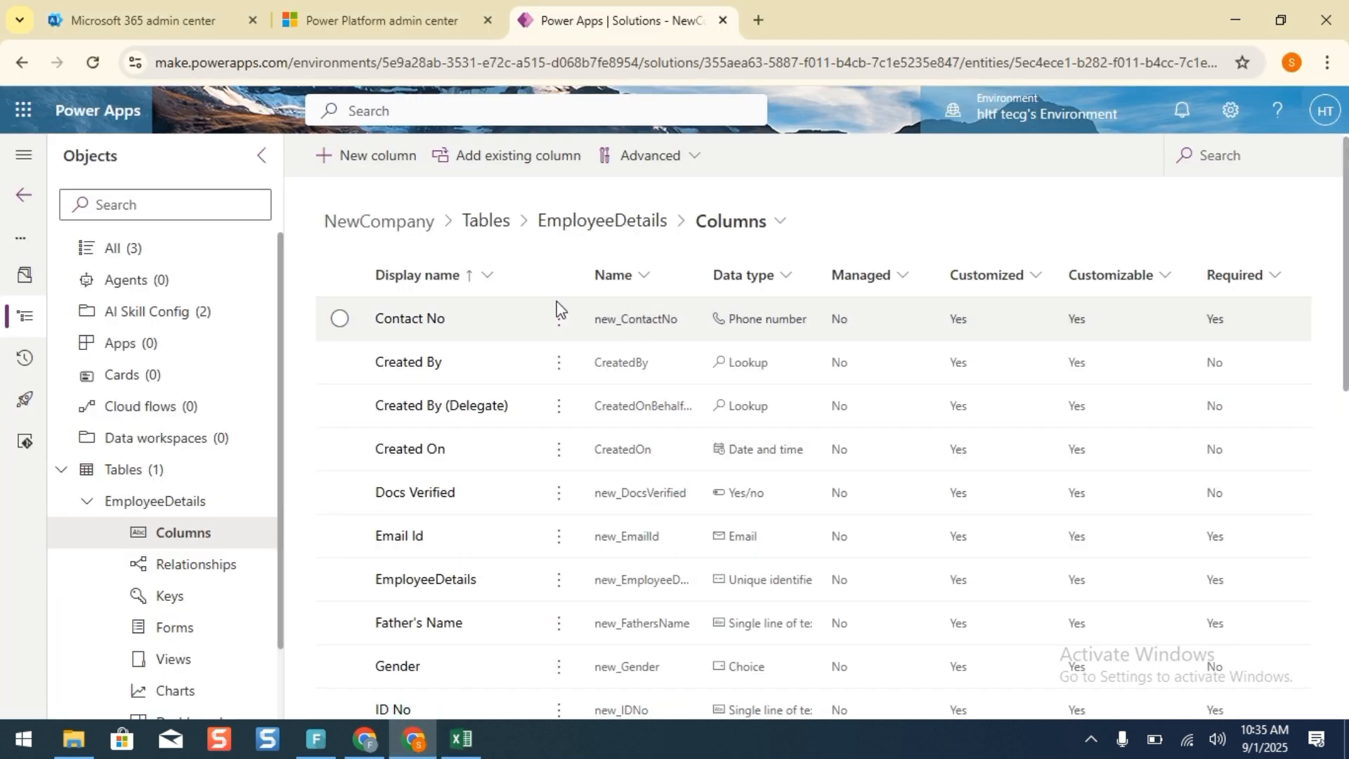
Start a new EmployeeDetails column with the display name Deployment Date.
left_click(352, 176)
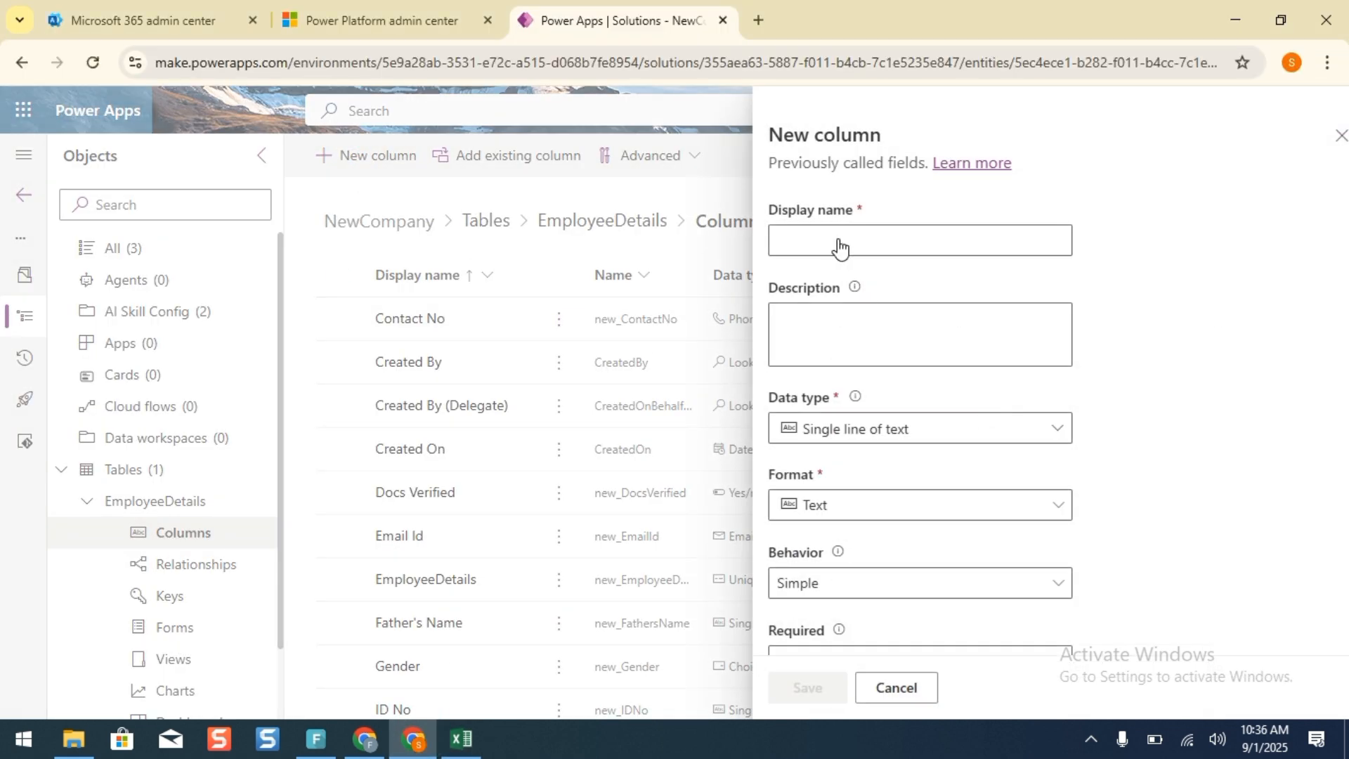
left_click(776, 243)
type("Data")
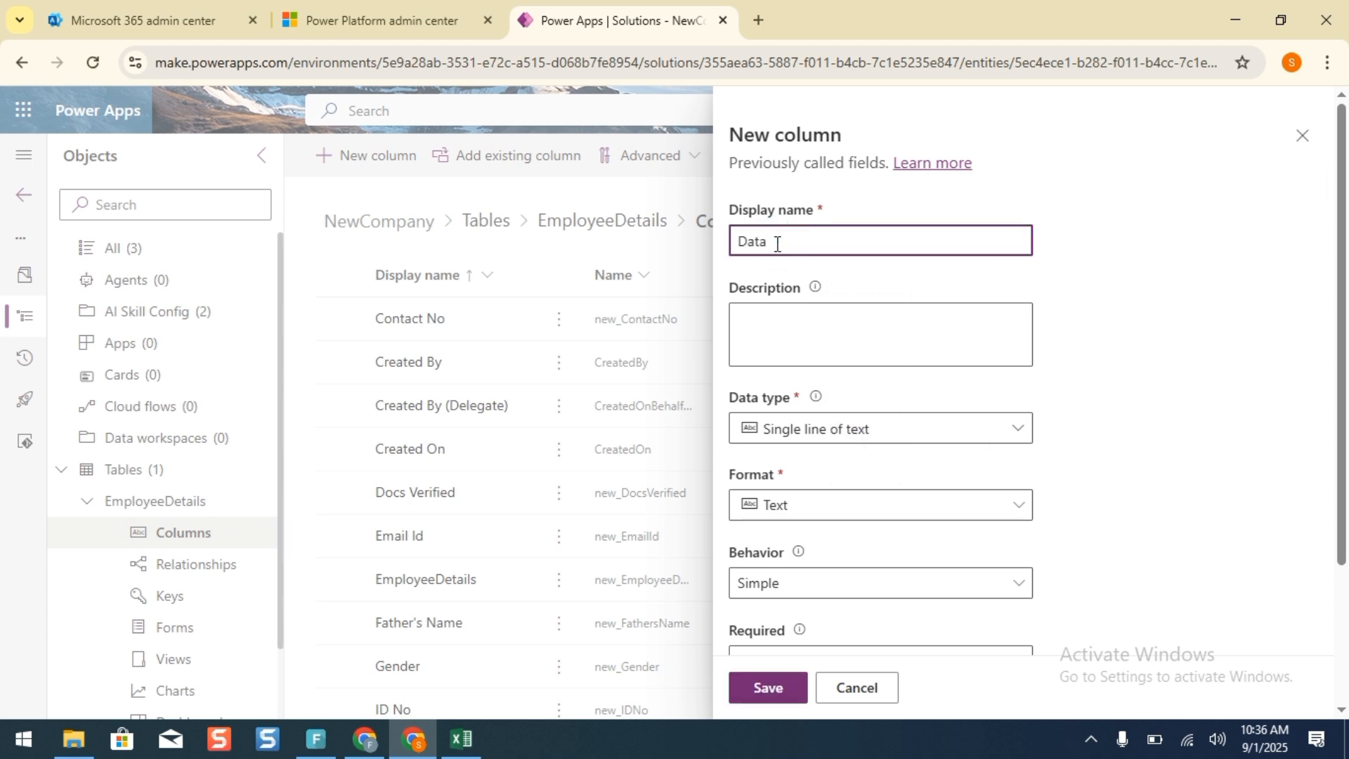
key("BackSpace")
key("BackSpace")
key("BackSpace")
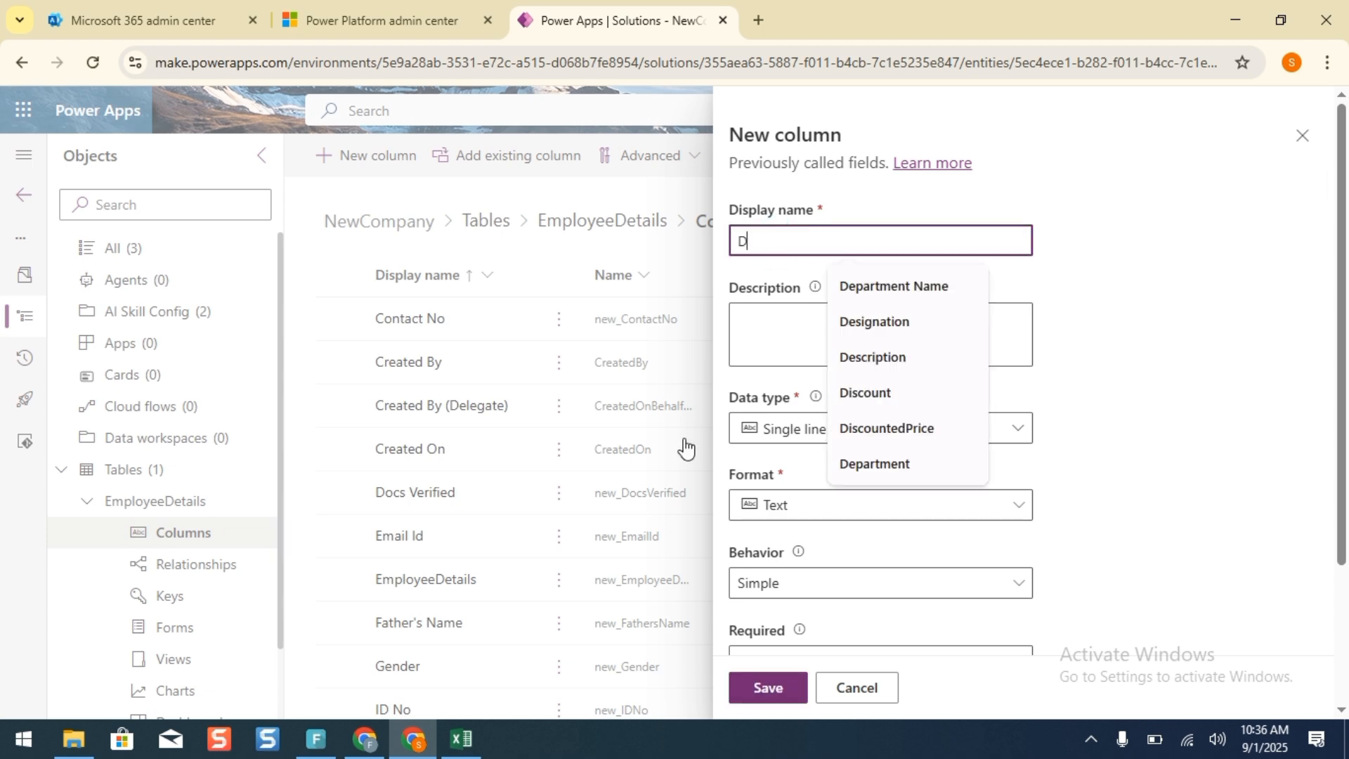
left_click(463, 740)
left_click(462, 739)
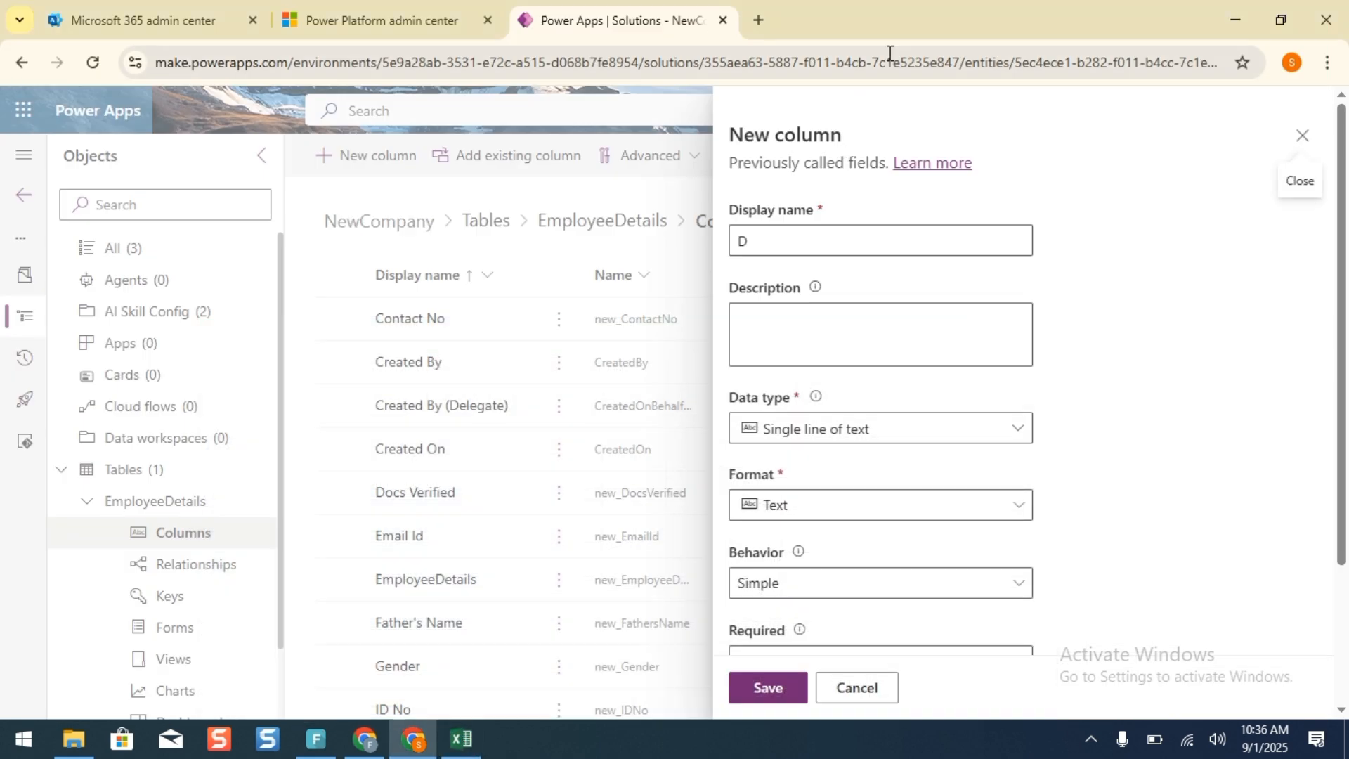
left_click(815, 247)
type("eploy")
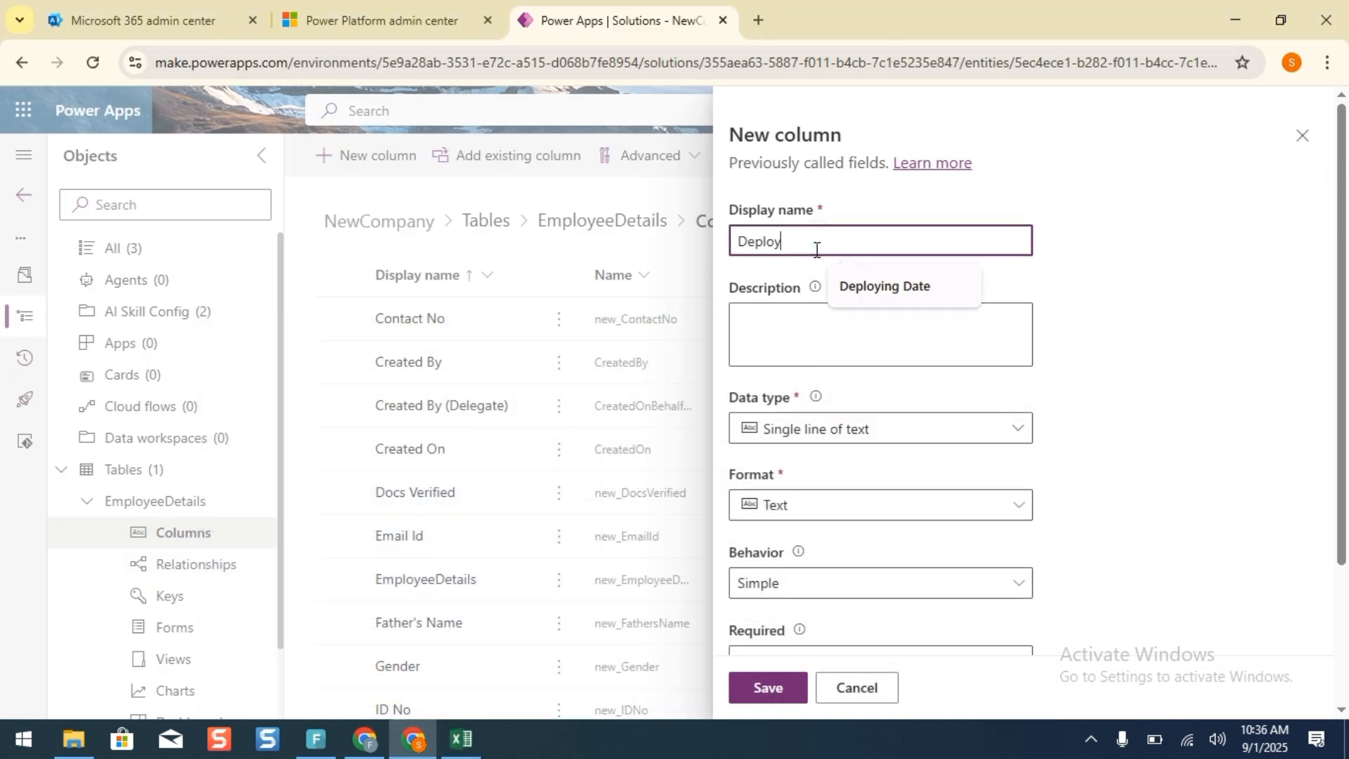
type("e")
key("BackSpace")
key("BackSpace")
key("BackSpace")
type("ment Date")
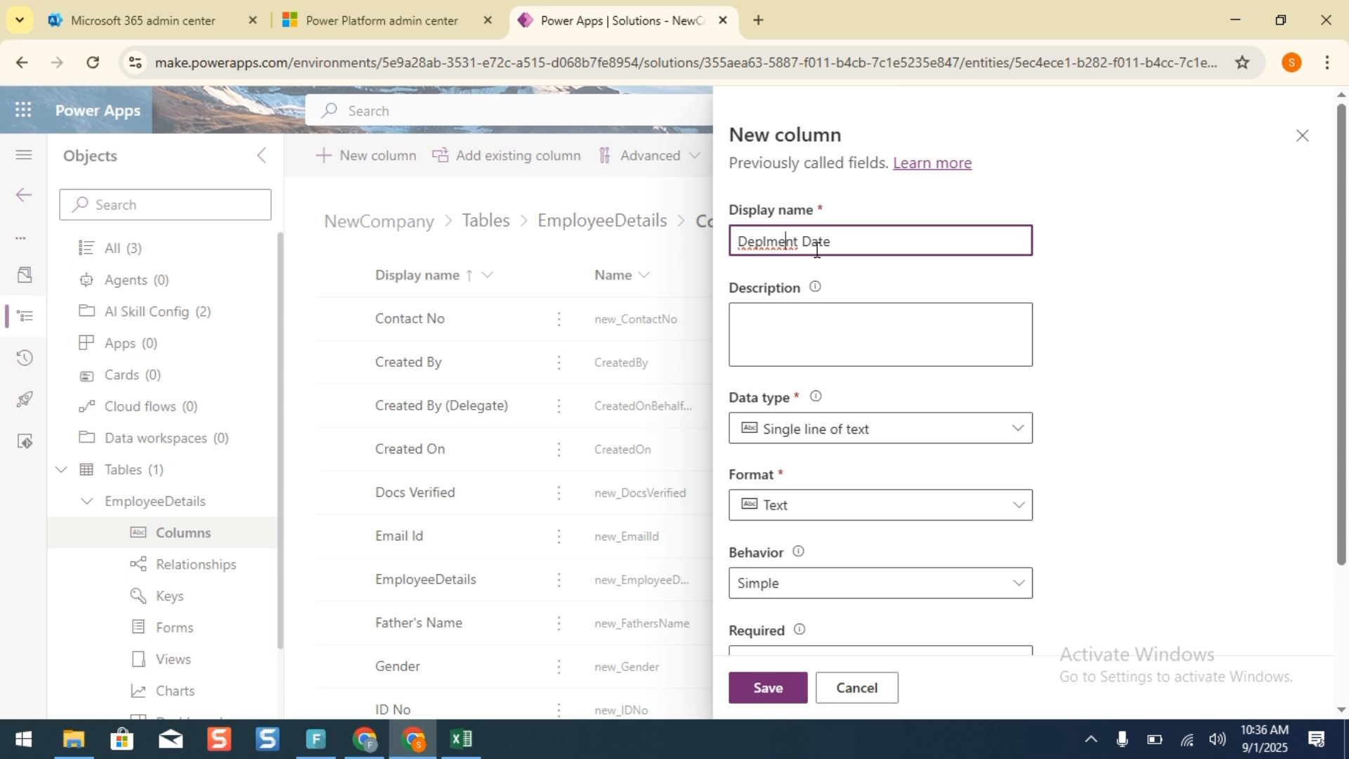
type("oy")
Set the Deployment Date column's data type to date and time in Date only format, and save the column.
left_click(817, 425)
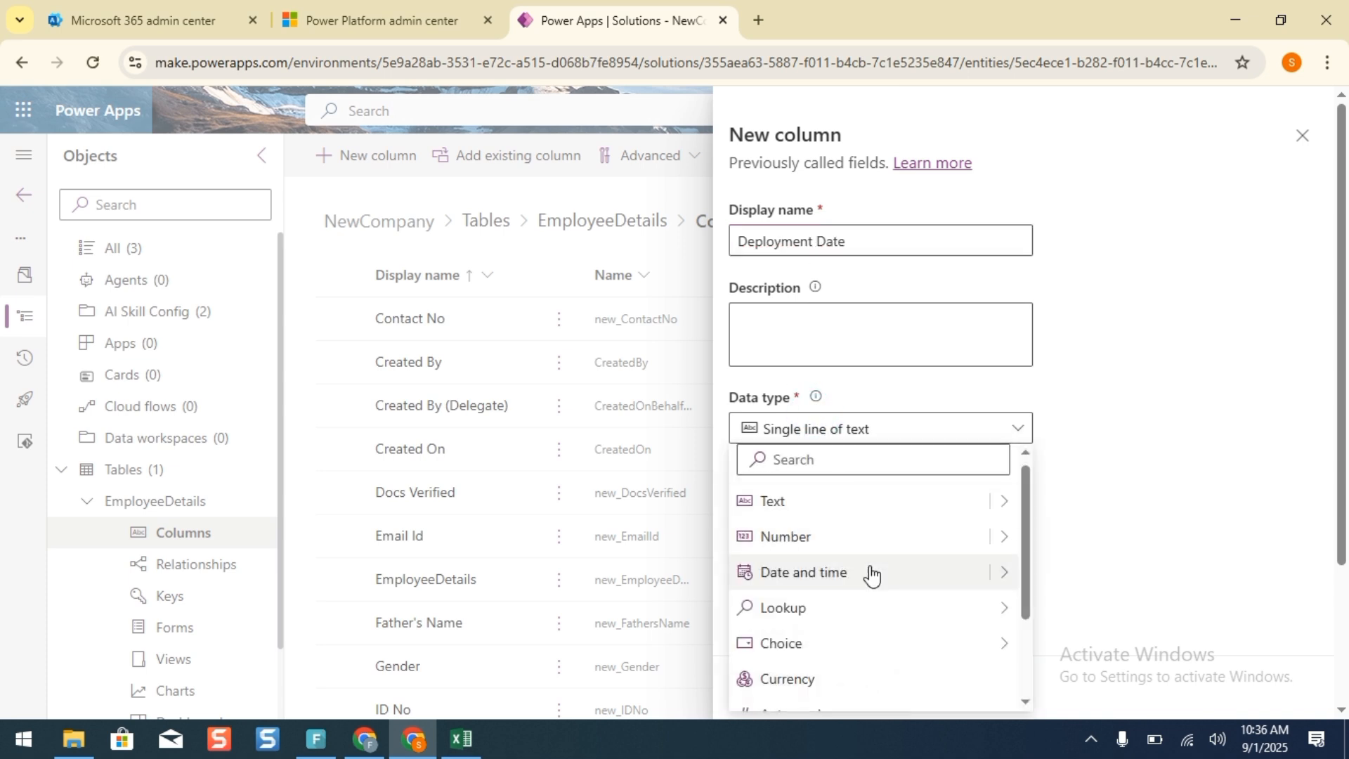
mouse_move(1002, 582)
left_click(1075, 605)
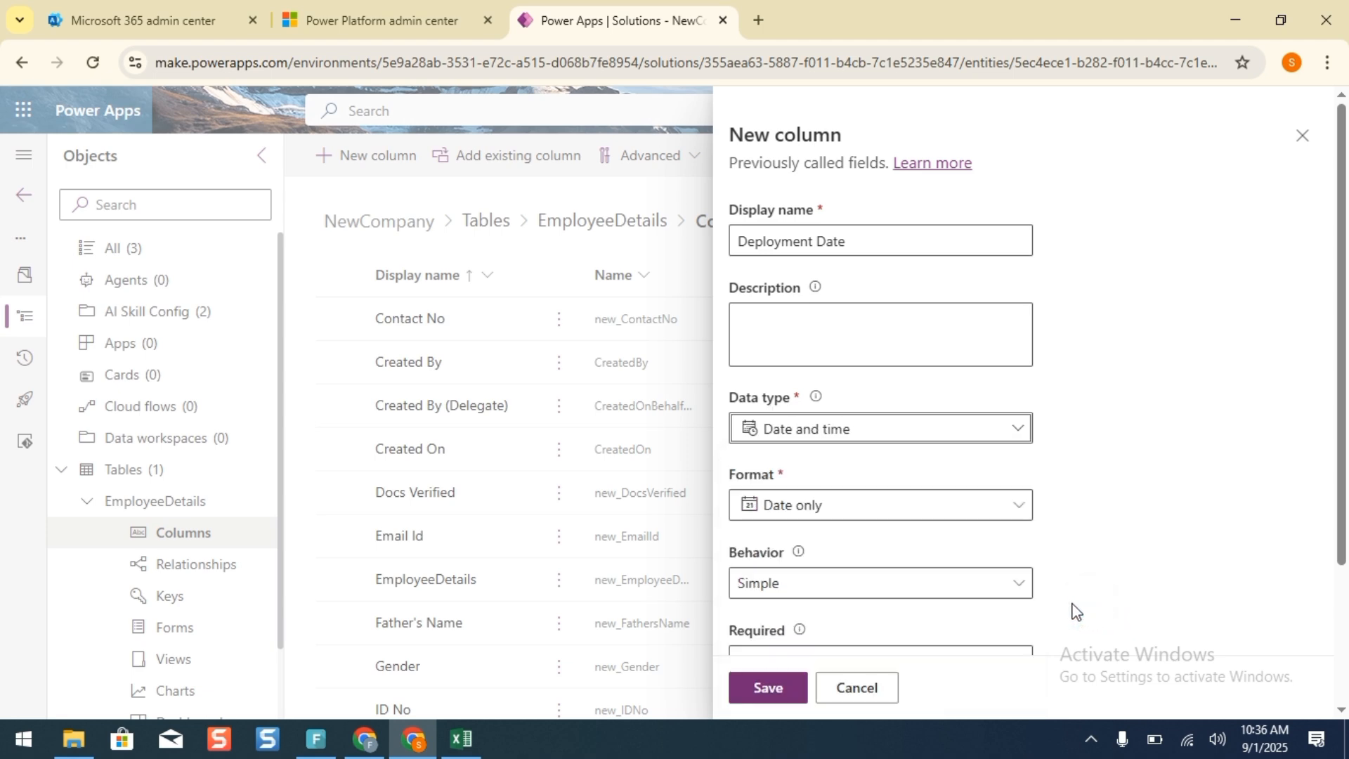
scroll(1343, 430, "down", 3)
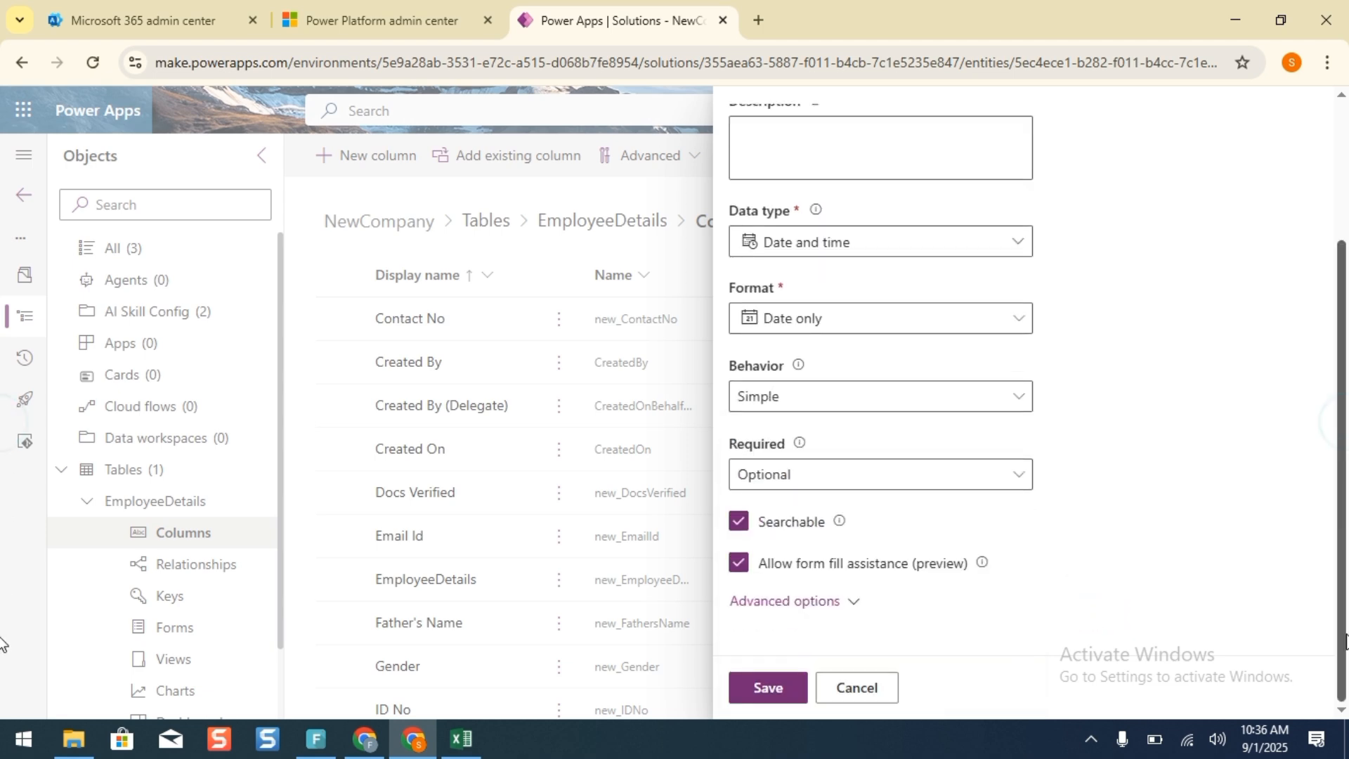
left_click(761, 689)
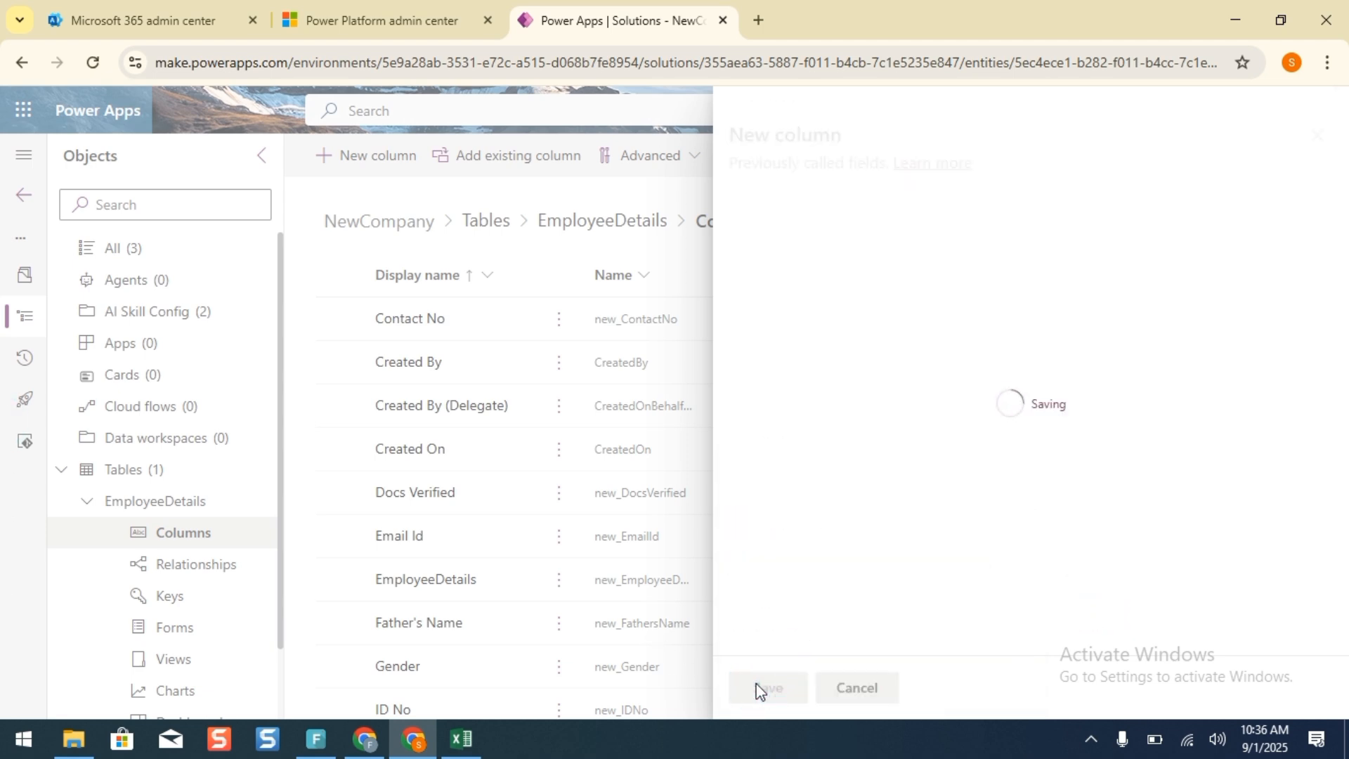
Switch to the Excel plan and look up the Deployment Date and Employee ID rows.
left_click(461, 739)
left_click(136, 560)
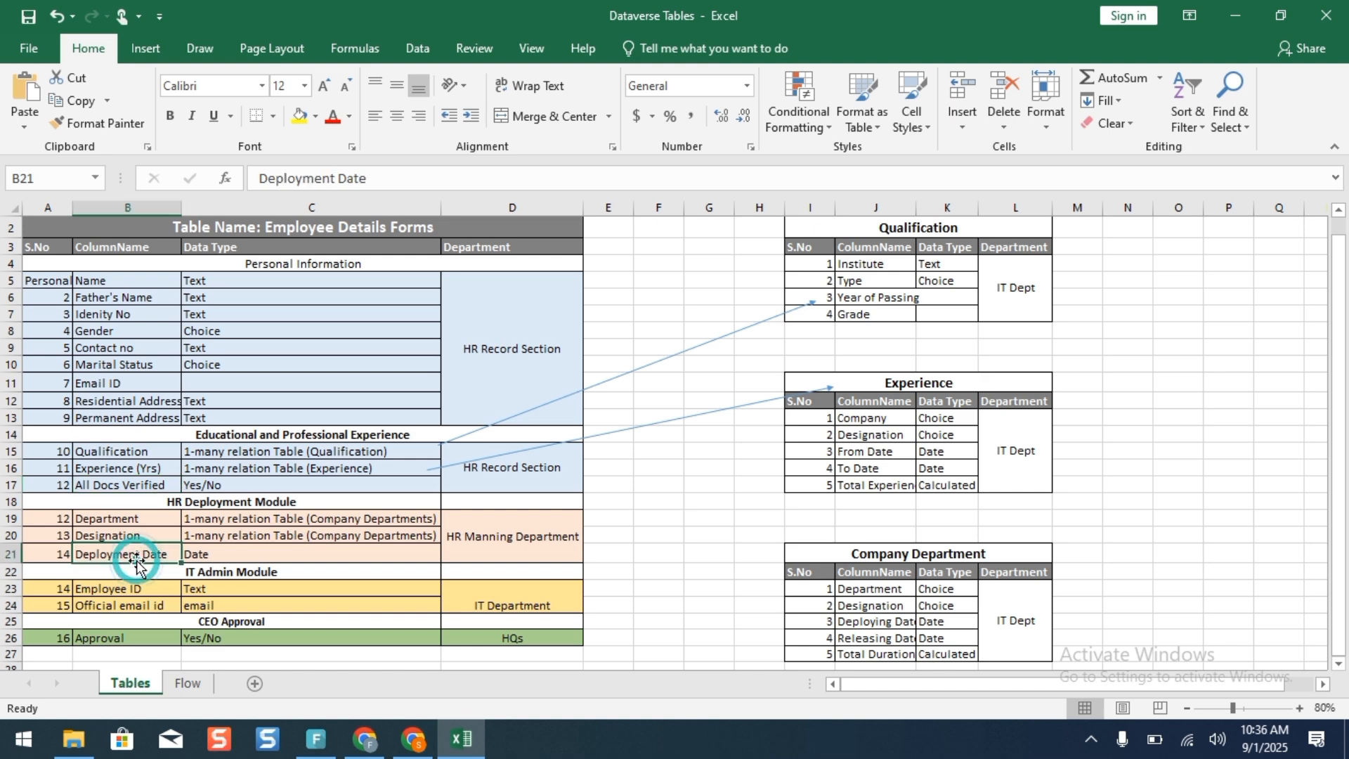
left_click(136, 590)
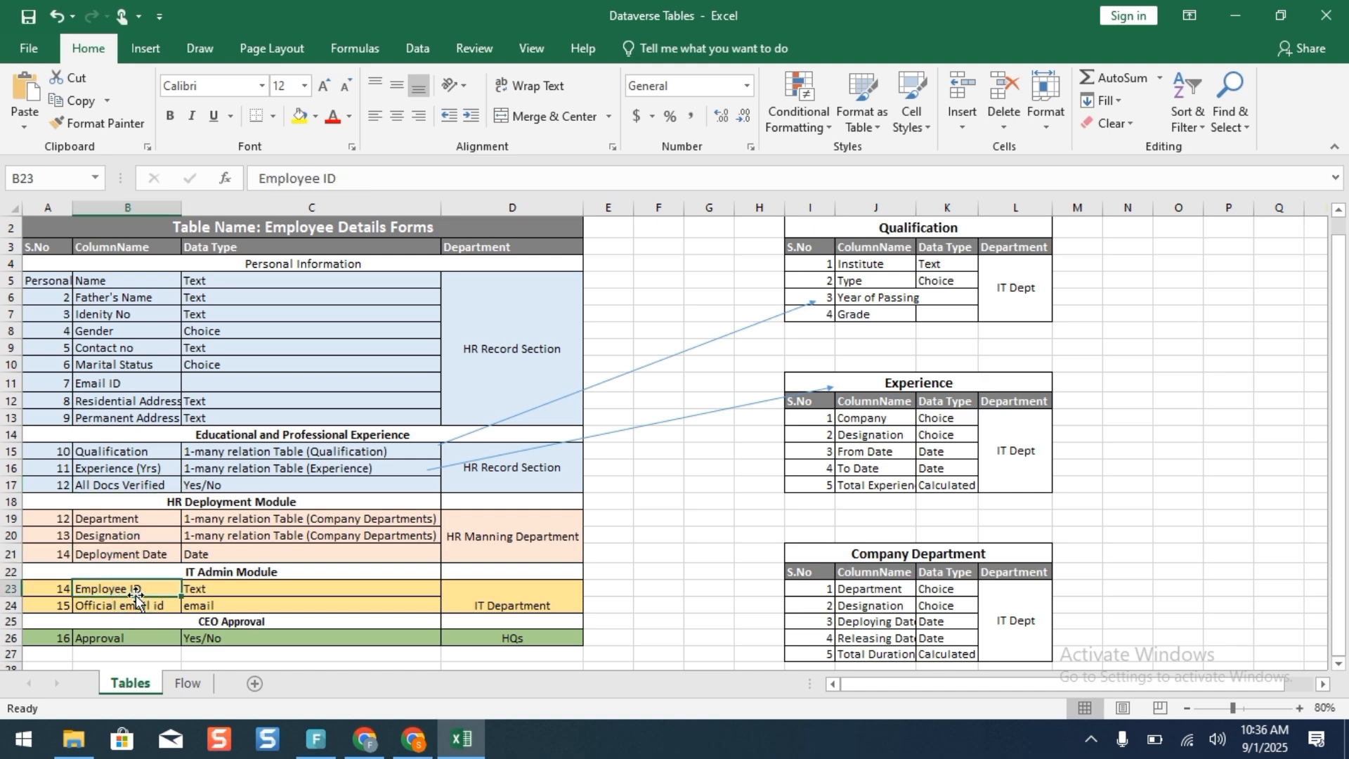
Return to Power Apps, create a single-line text column named Employee ID, and save it.
left_click(413, 738)
left_click(359, 169)
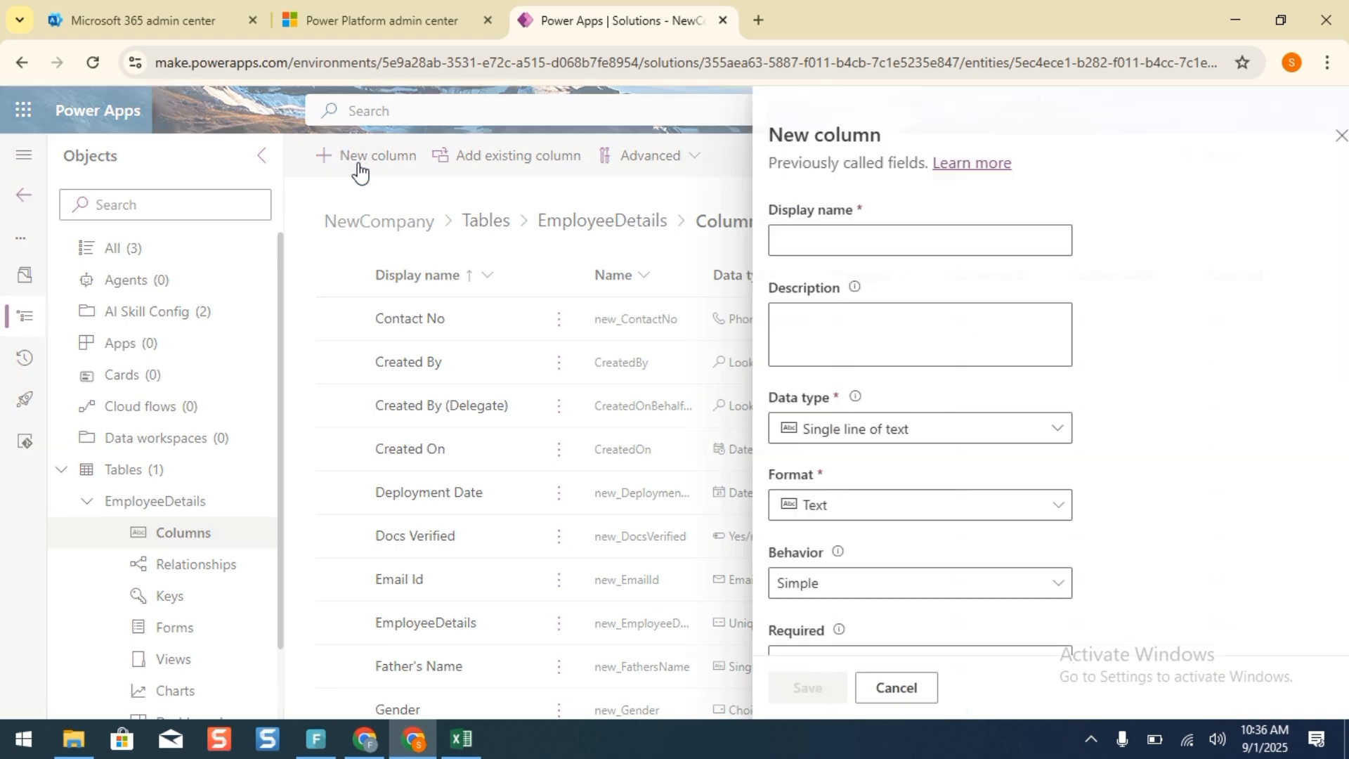
left_click(780, 242)
type("Em")
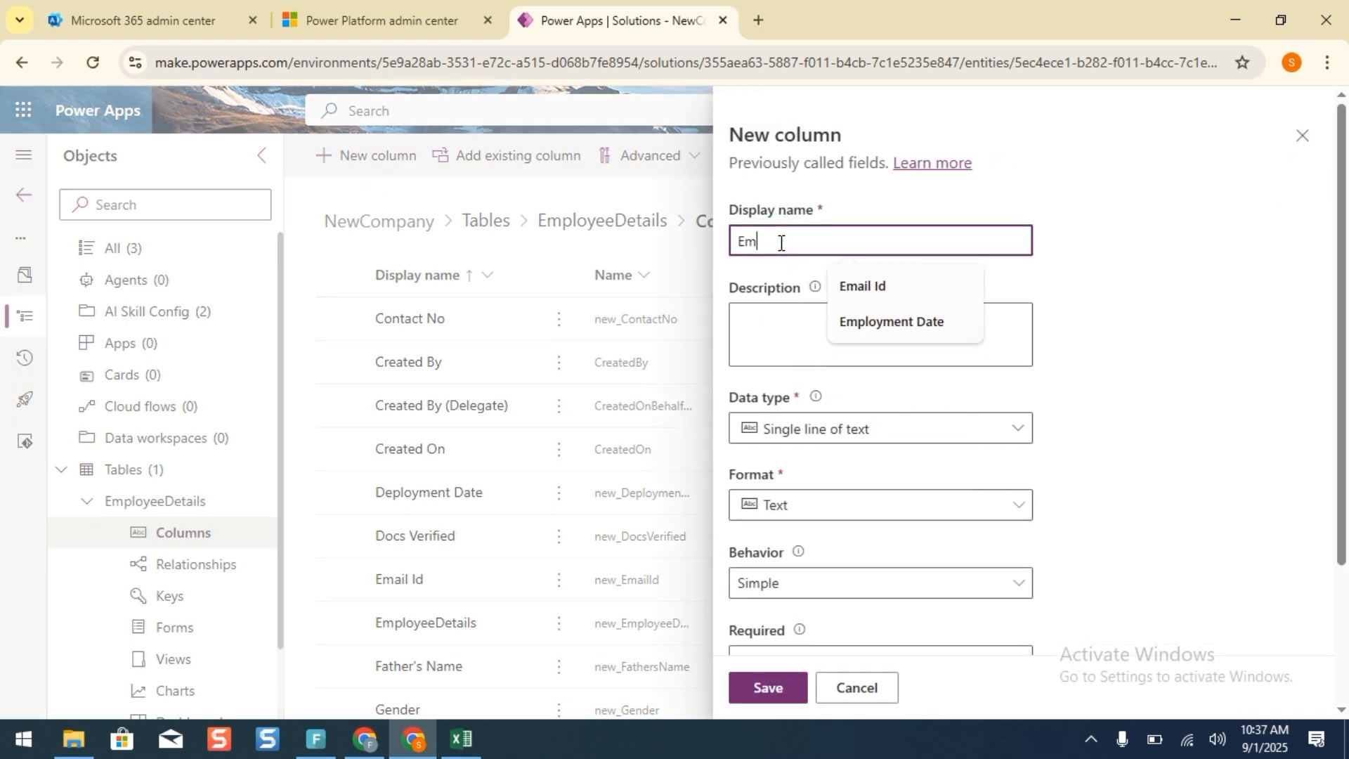
type("ployee Id")
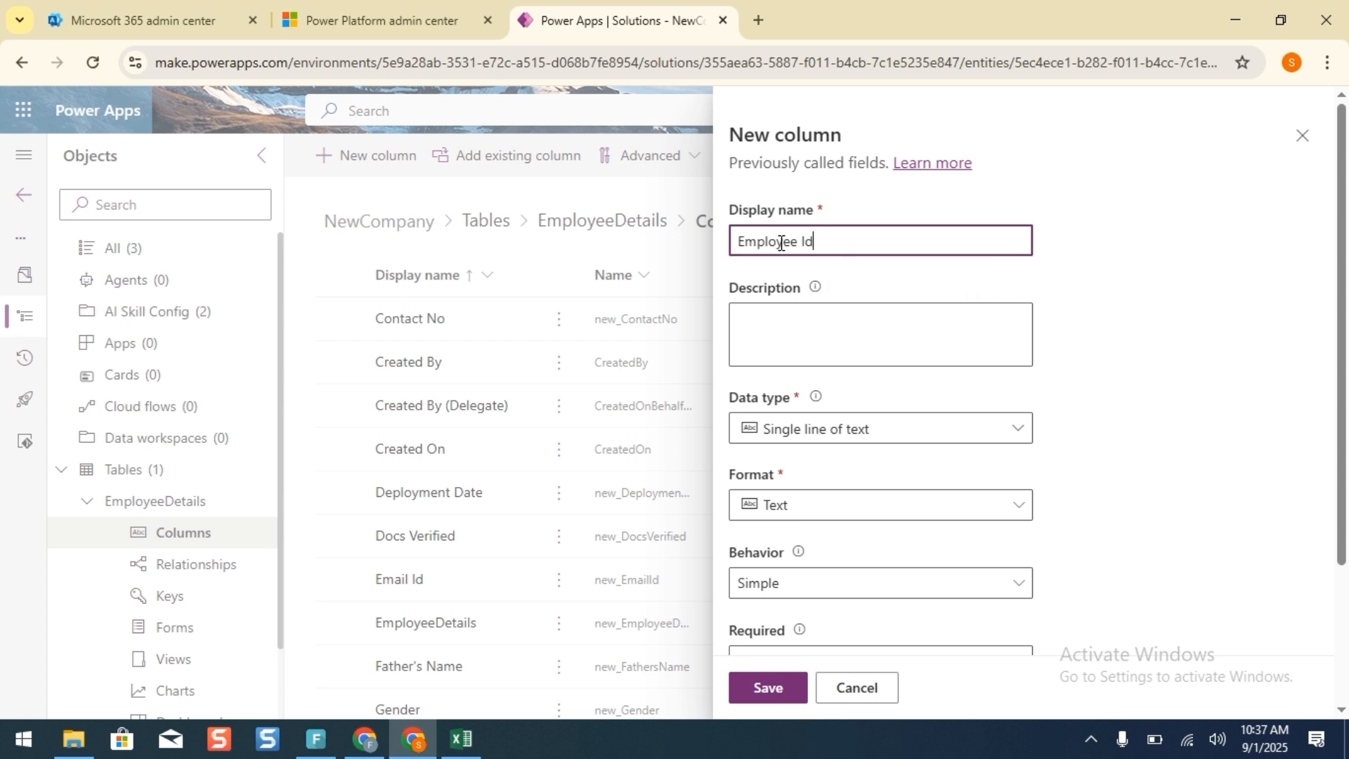
type("D")
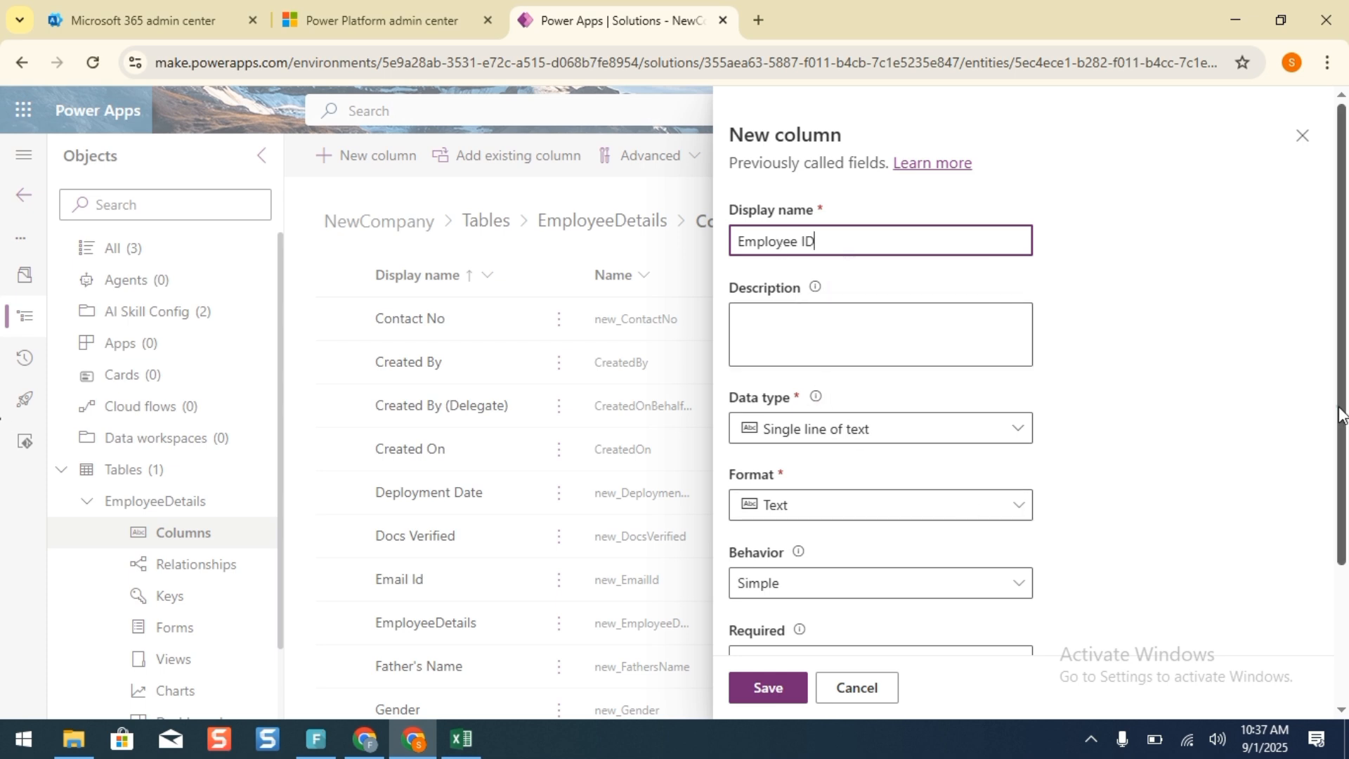
scroll(1341, 414, "down", 3)
left_click(734, 685)
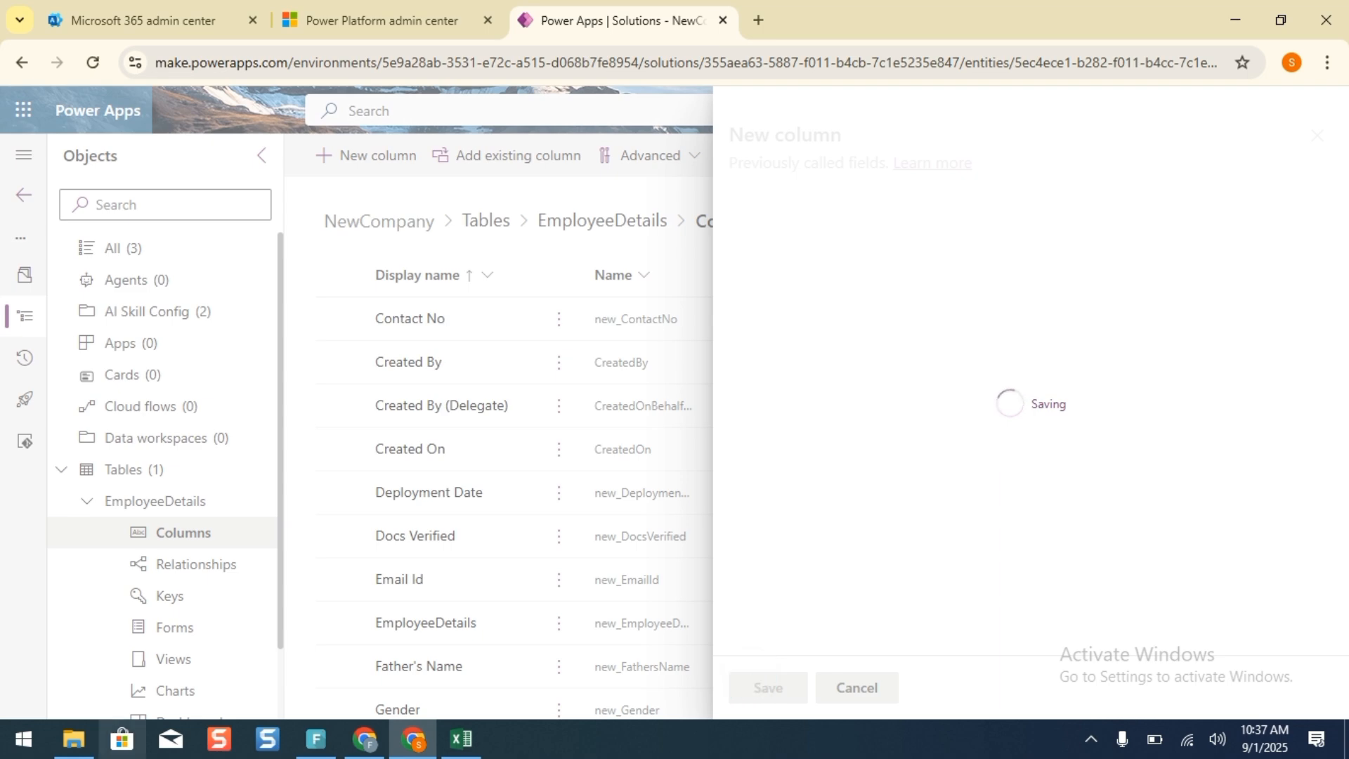
Check the Official email id row in Excel, return to Power Apps, and start a new column named Official EmailId.
key("alt+Tab")
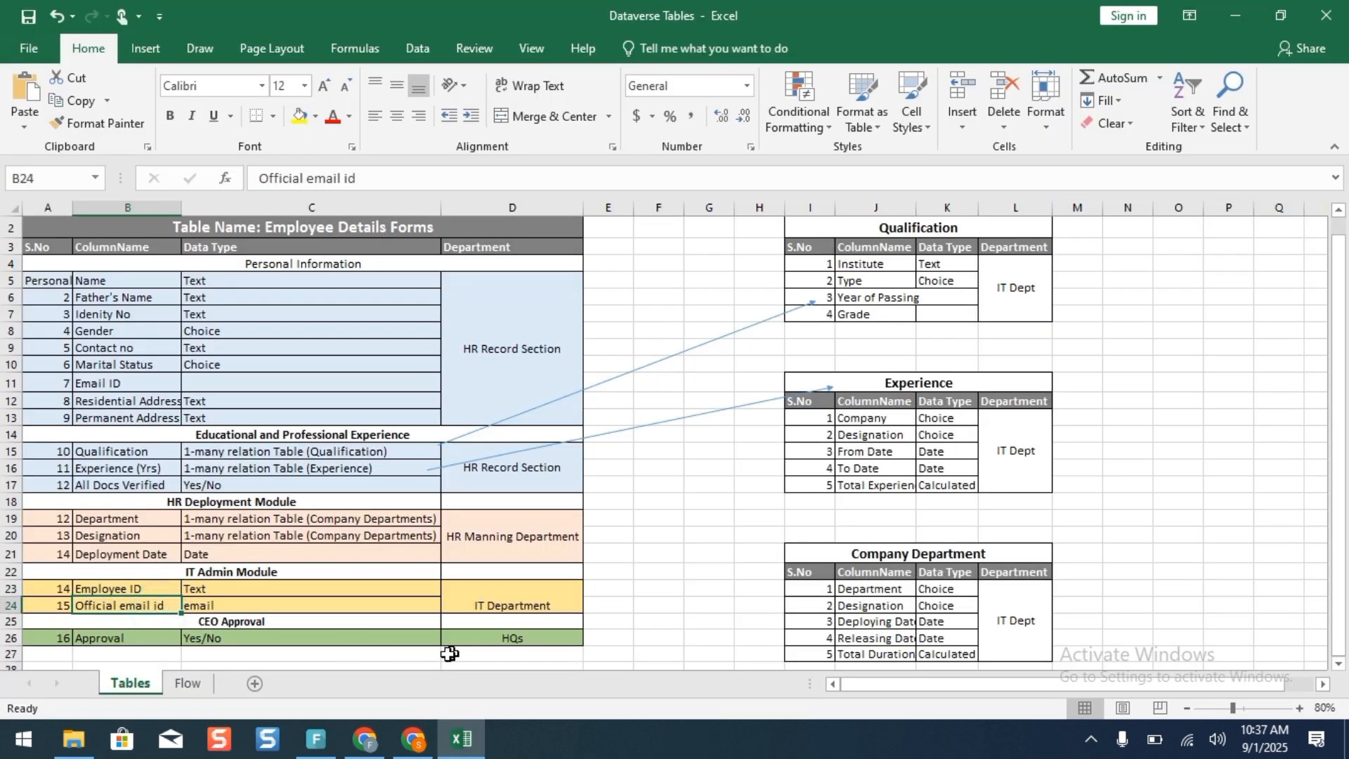
left_click(413, 738)
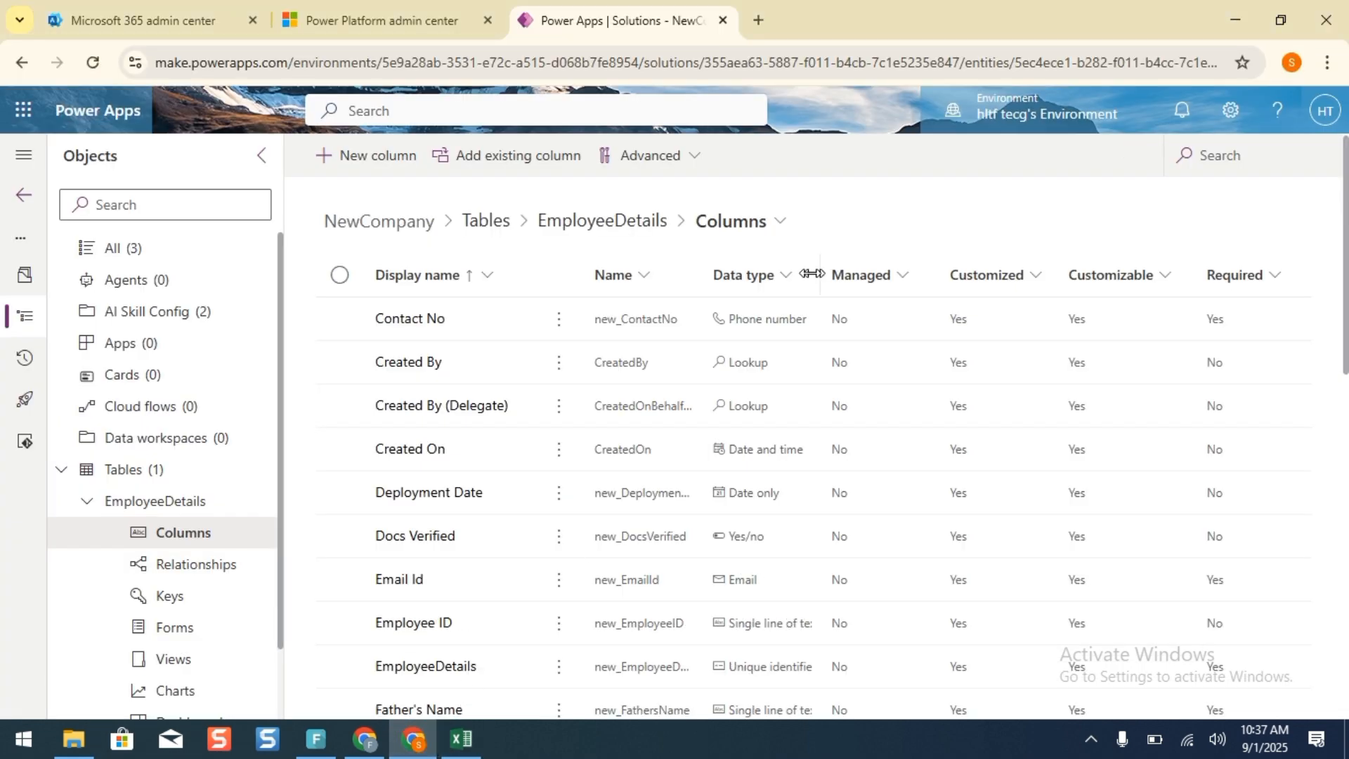
left_click(336, 163)
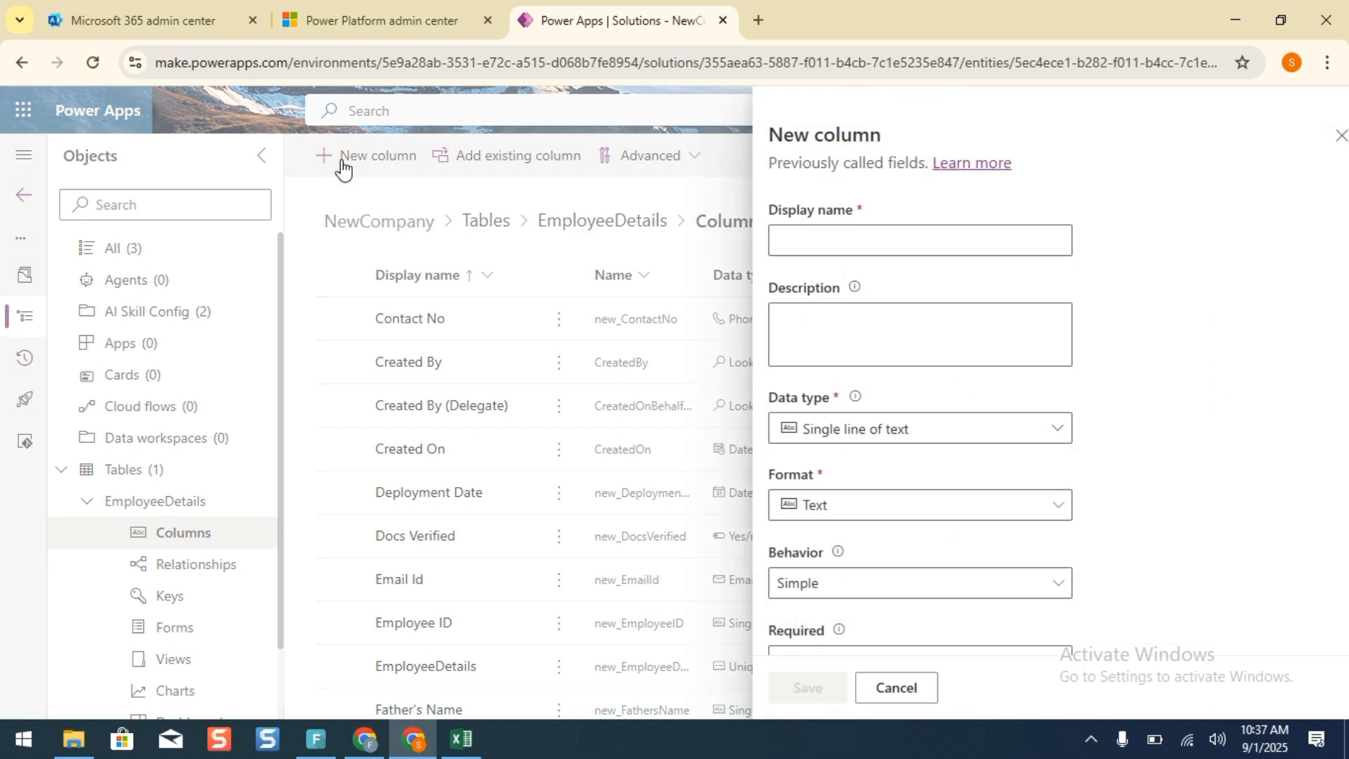
left_click(957, 241)
type("Official")
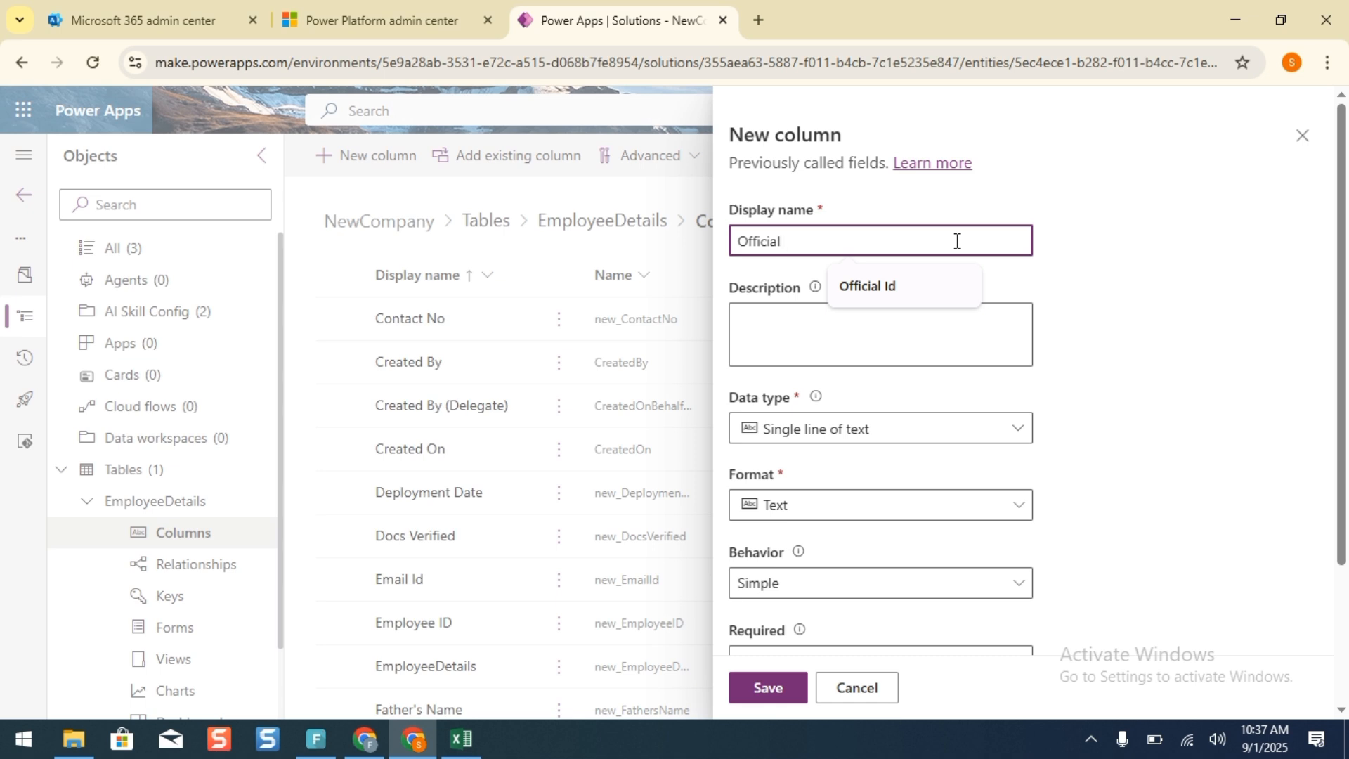
type(" EmailId")
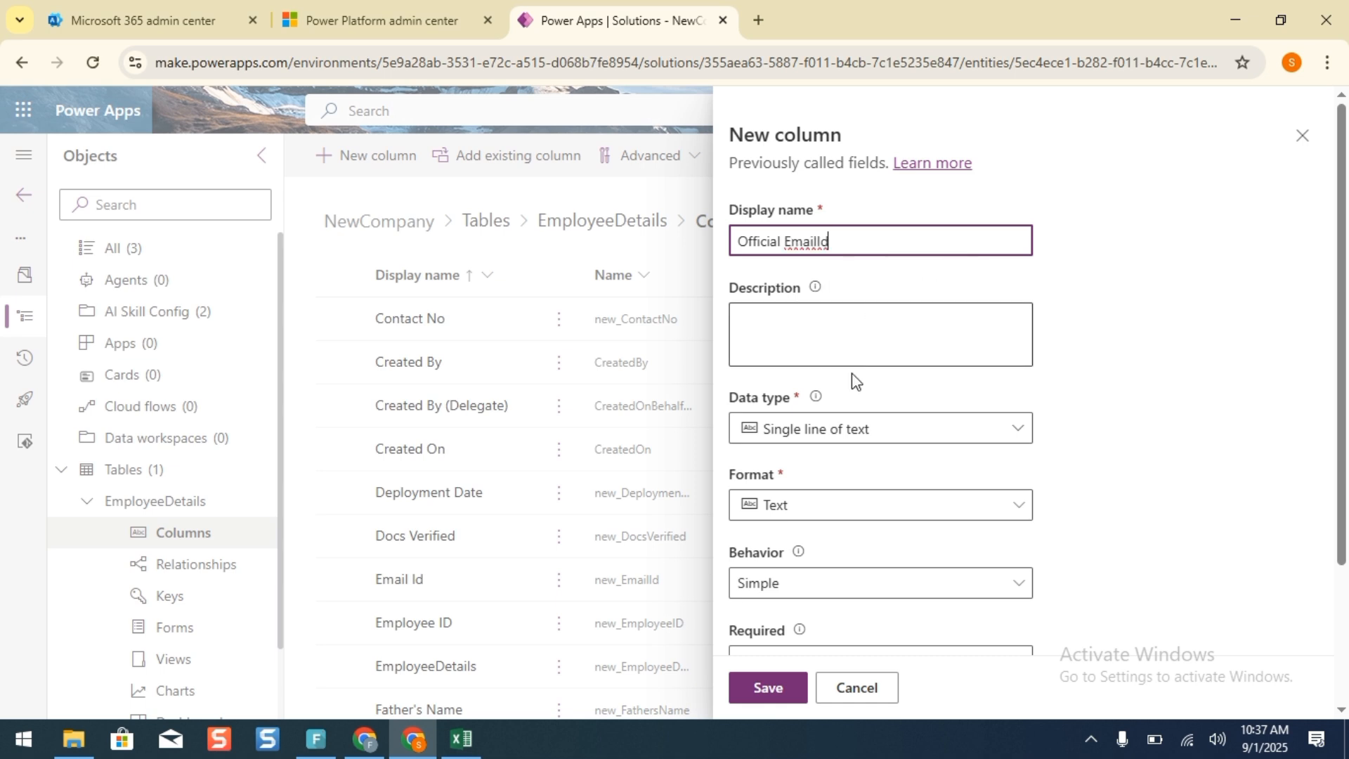
Set the Official EmailId column's format to Email and save the column.
left_click(852, 509)
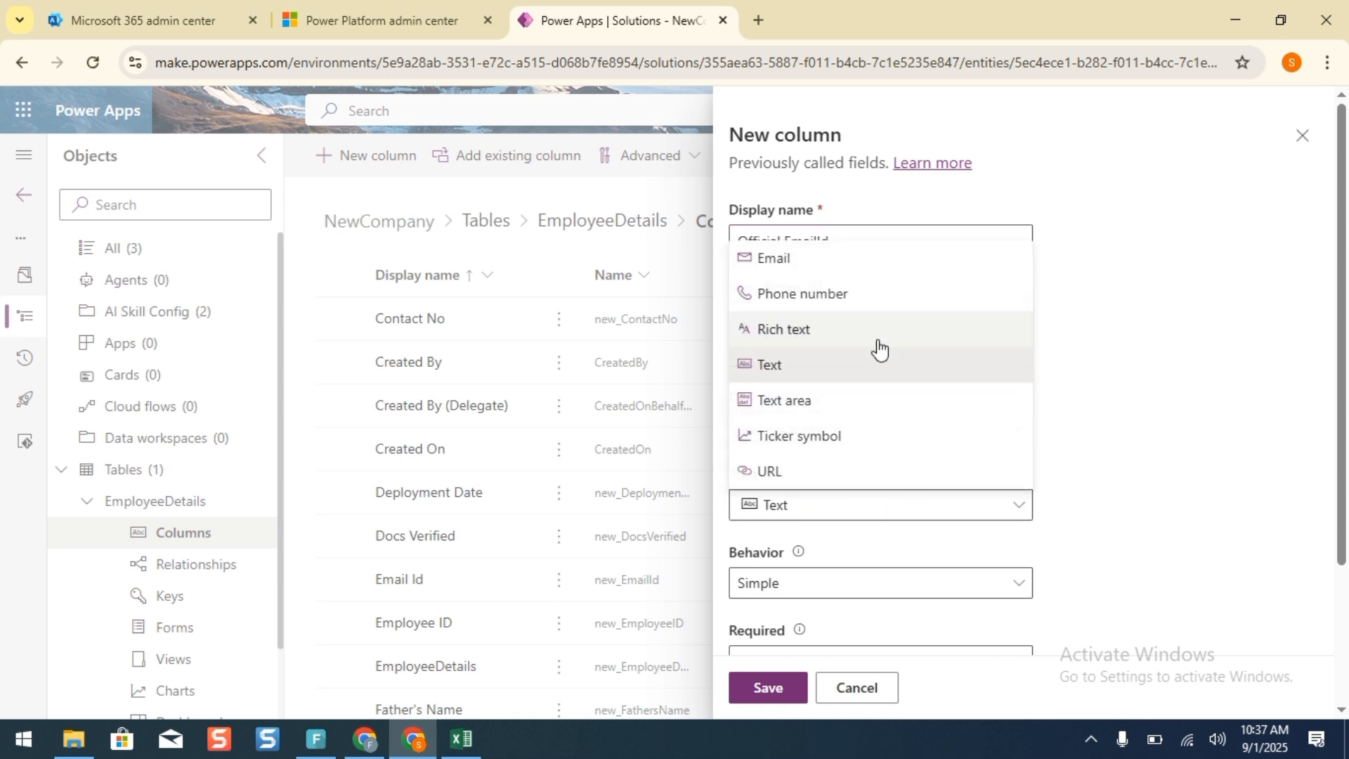
left_click(815, 262)
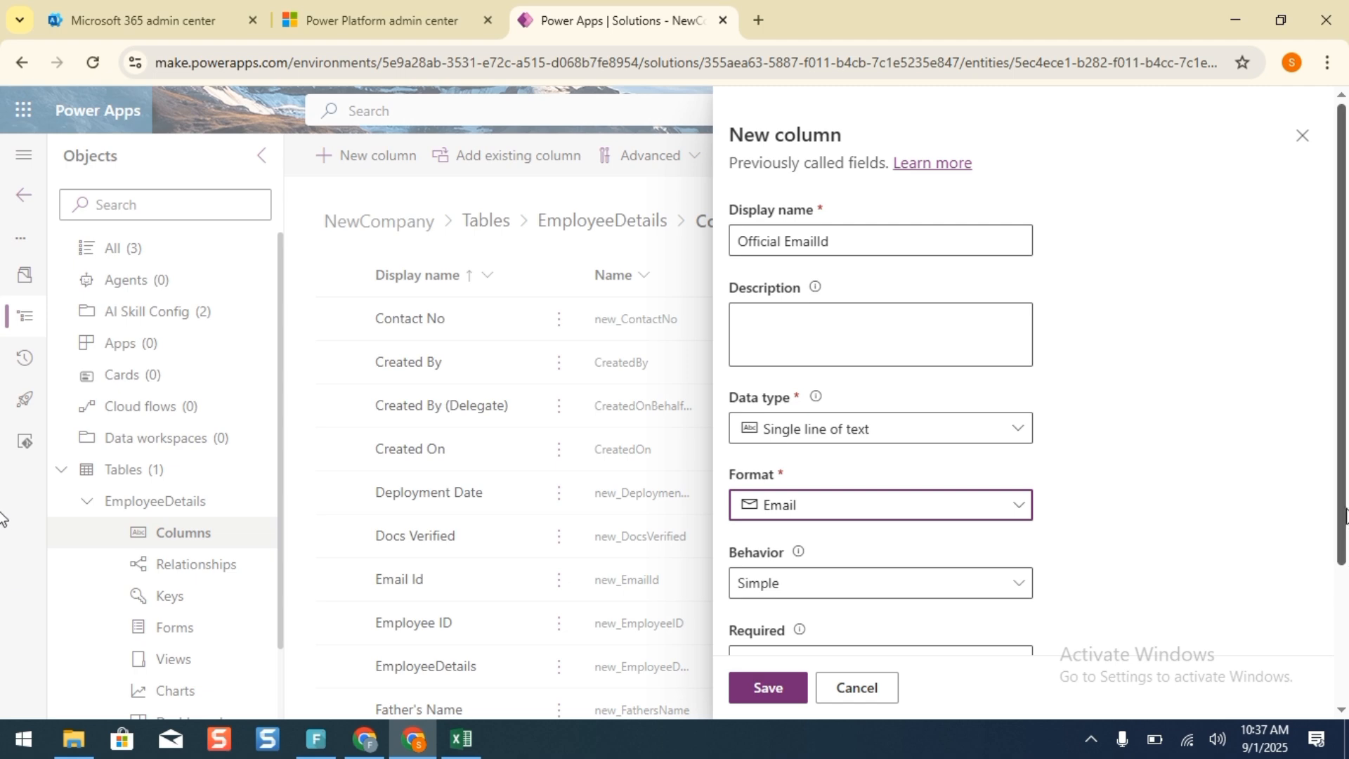
scroll(1345, 513, "down", 3)
left_click(768, 685)
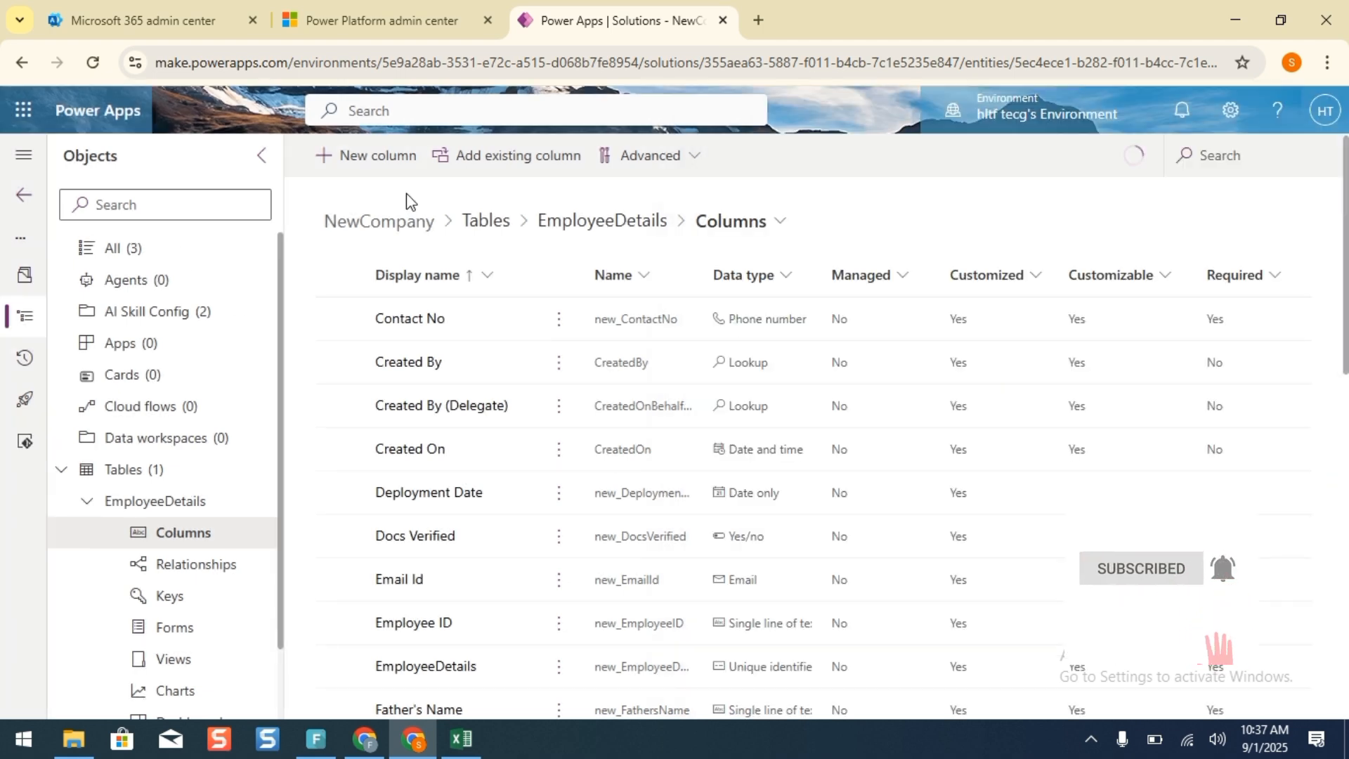
Check the remaining rows of the Excel plan, return to Power Apps, and start a new column named CEO's Approval.
left_click(461, 739)
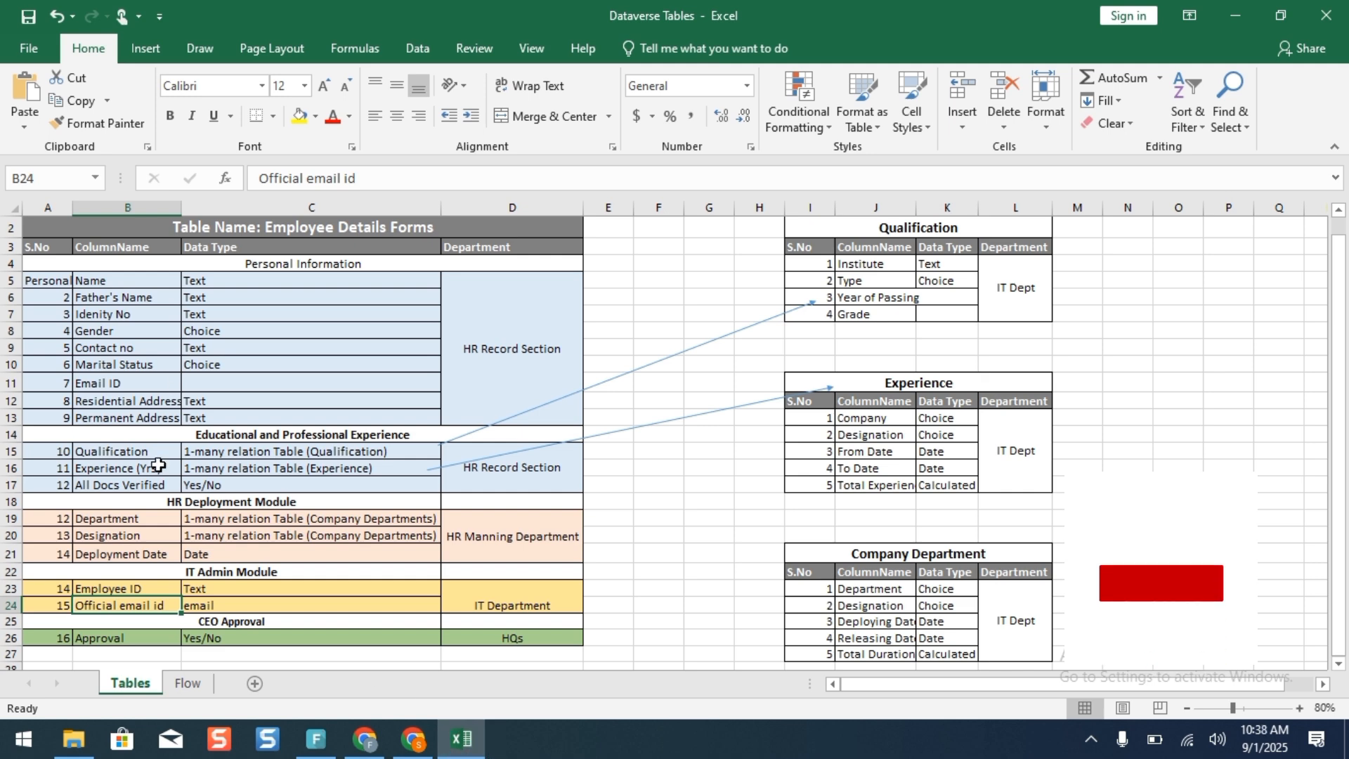
left_click(413, 738)
left_click(400, 156)
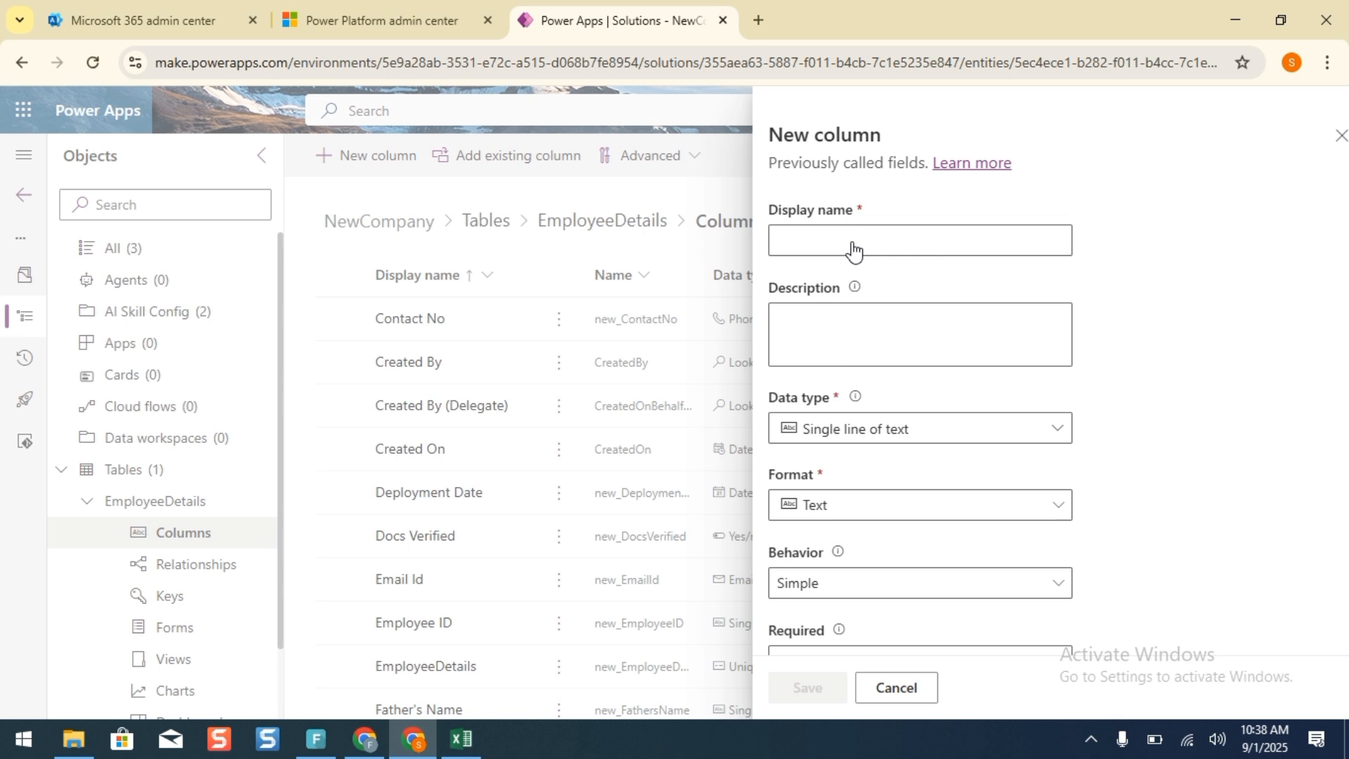
left_click(853, 243)
left_click(854, 242)
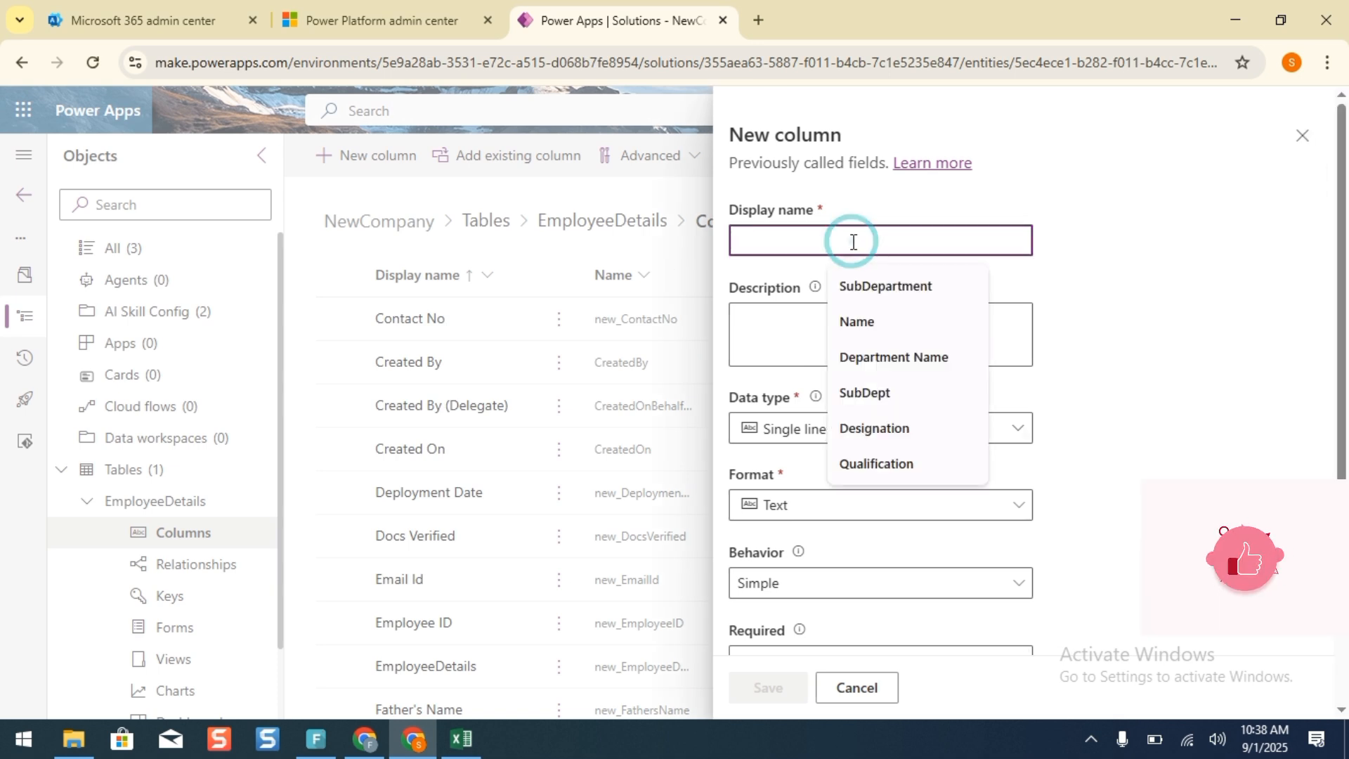
type("CEO's Approval")
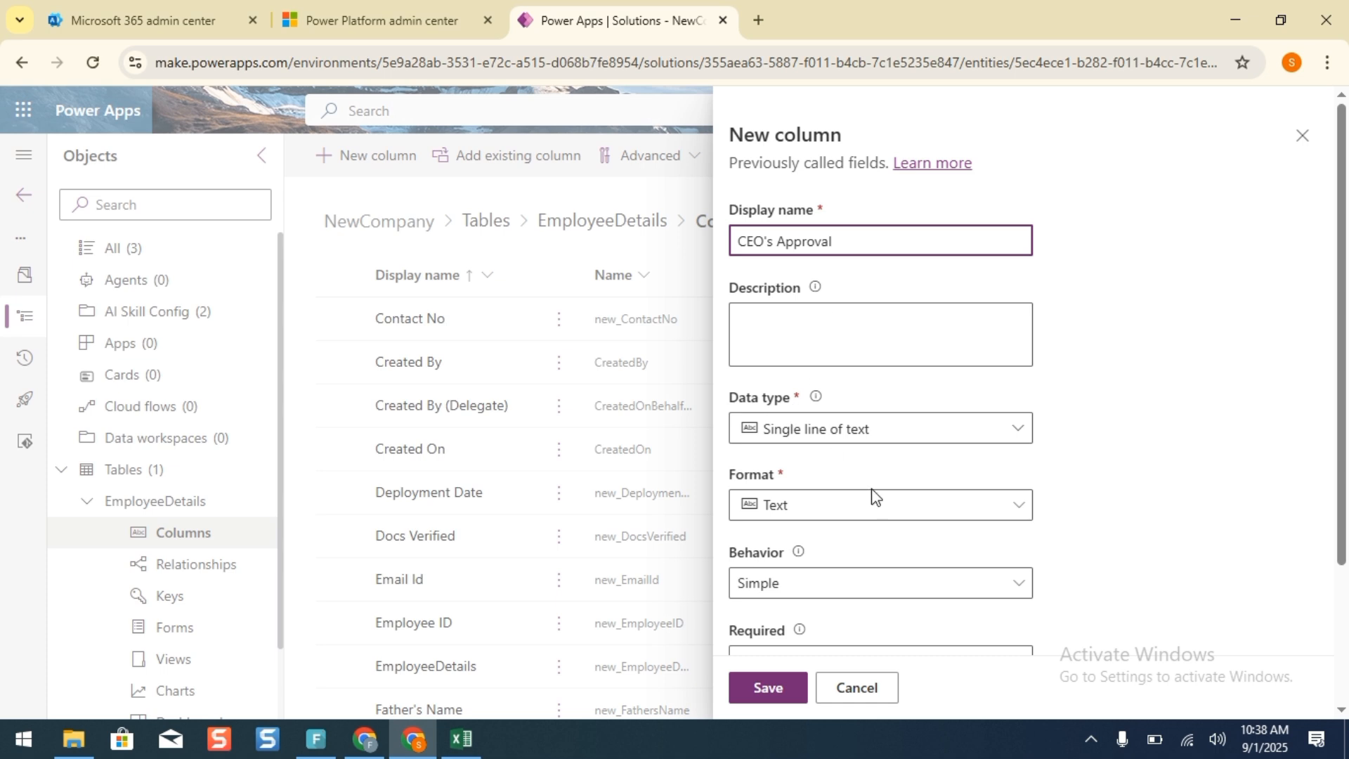
Set the CEO's Approval column's data type to the Yes/no choice and save the column.
left_click(950, 430)
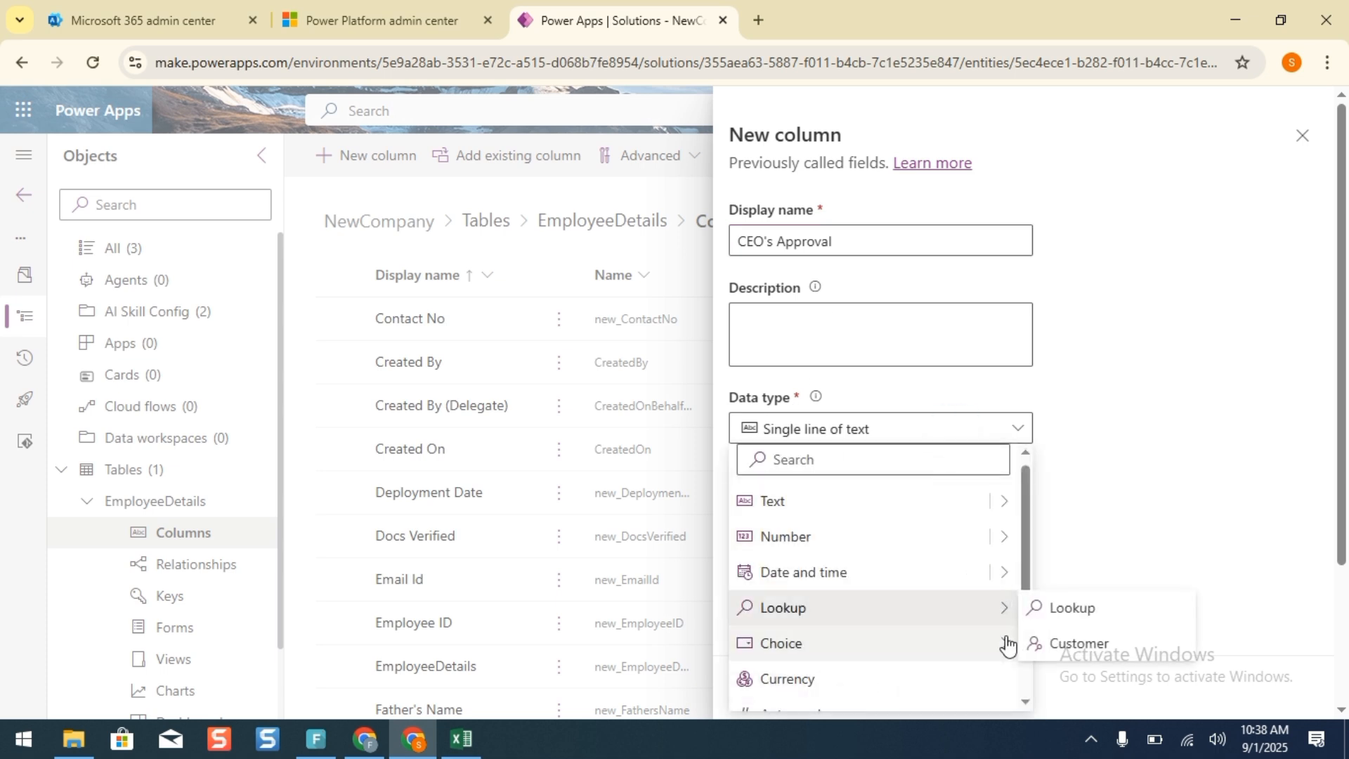
mouse_move(1004, 643)
left_click(1069, 674)
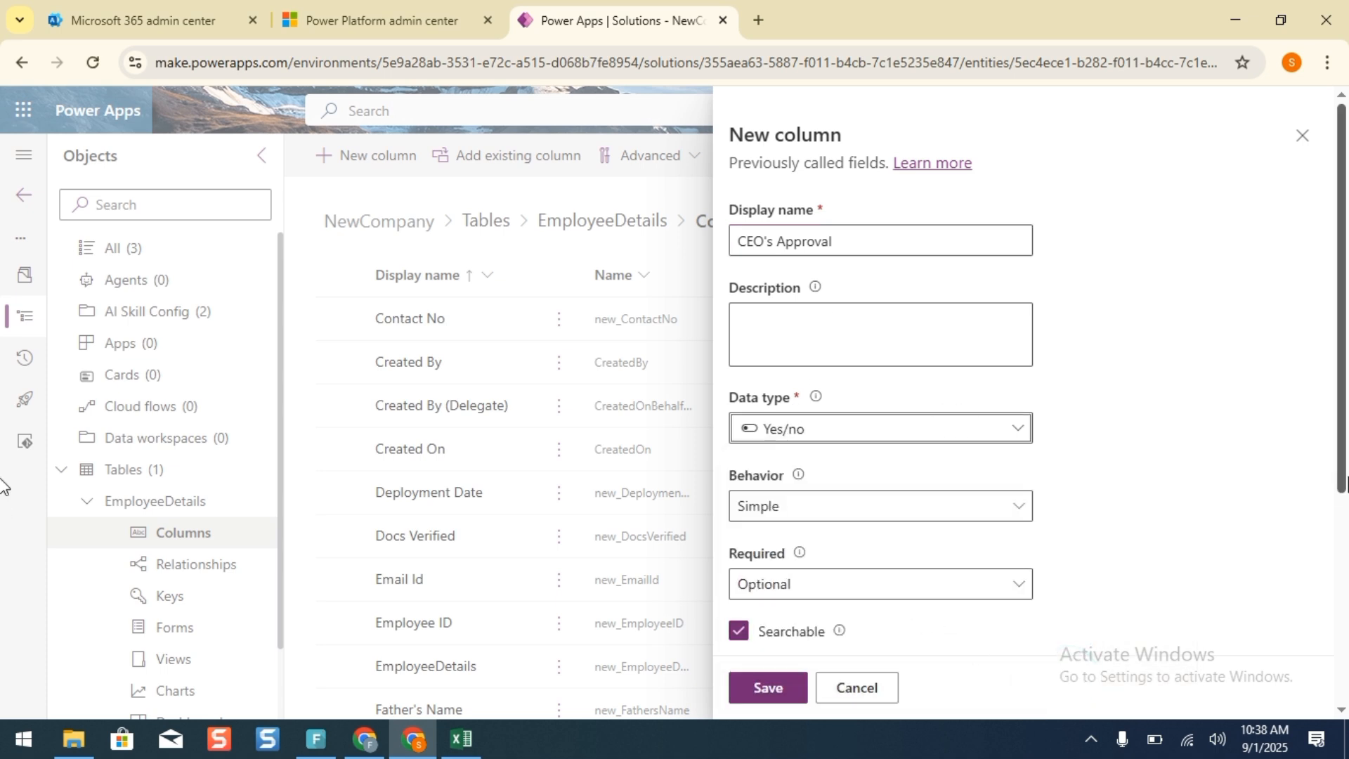
left_click(755, 689)
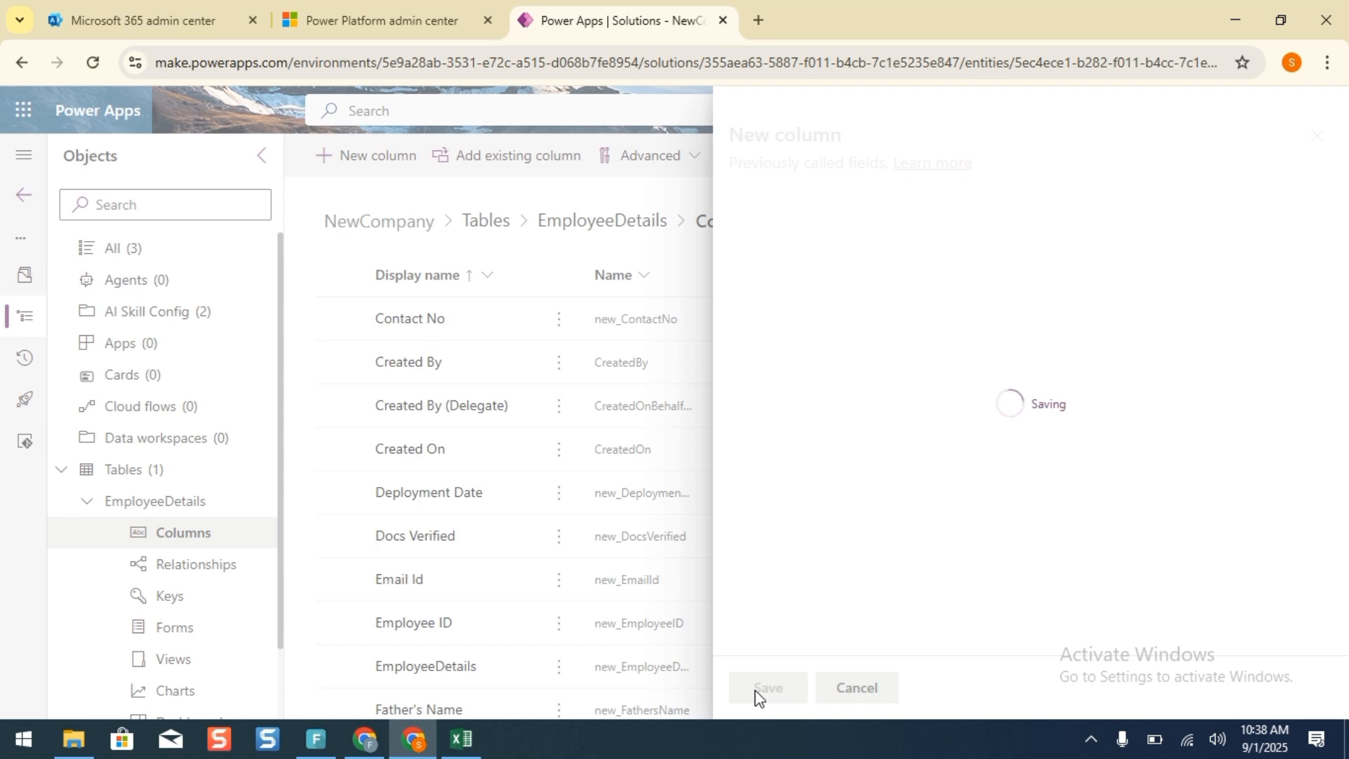
Check the Qualification table plan in Excel, return to Power Apps, and start a new table in the NewCompany solution.
left_click(464, 741)
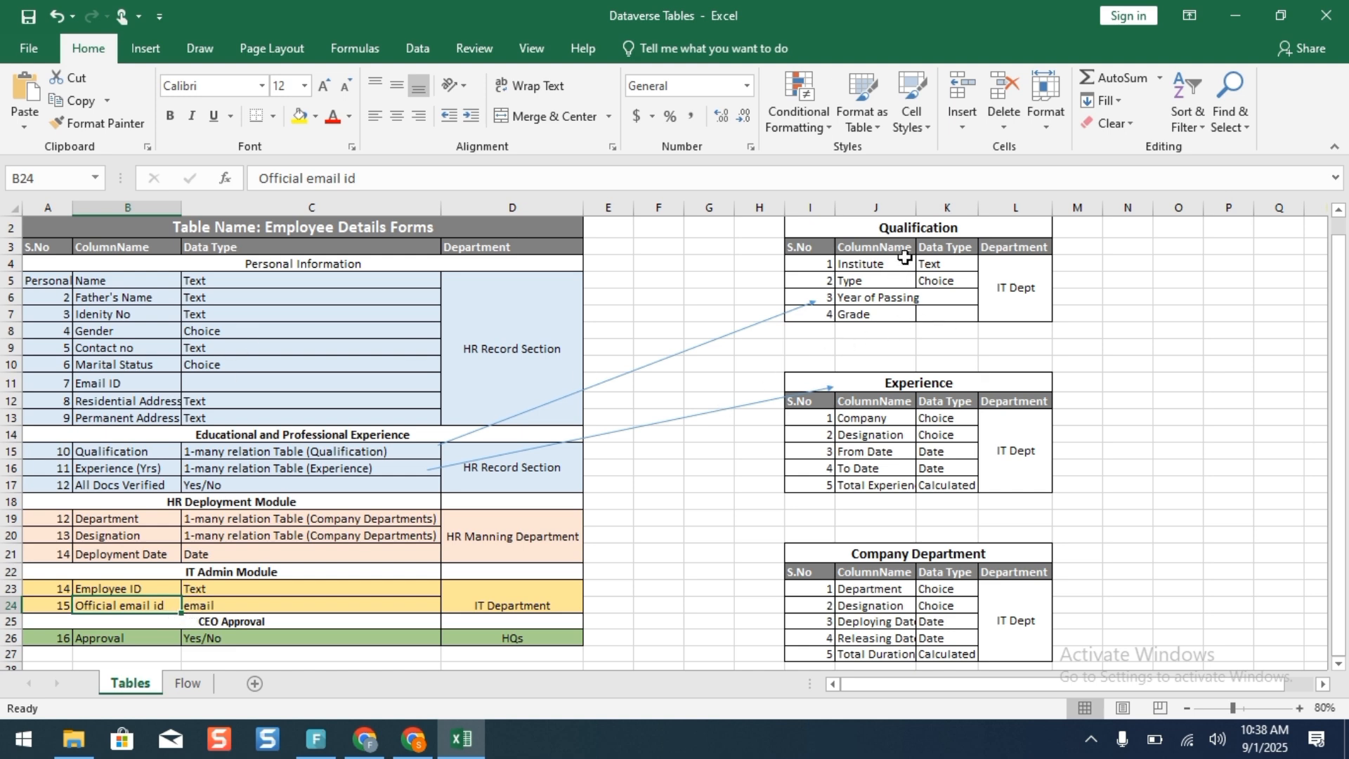
left_click(413, 739)
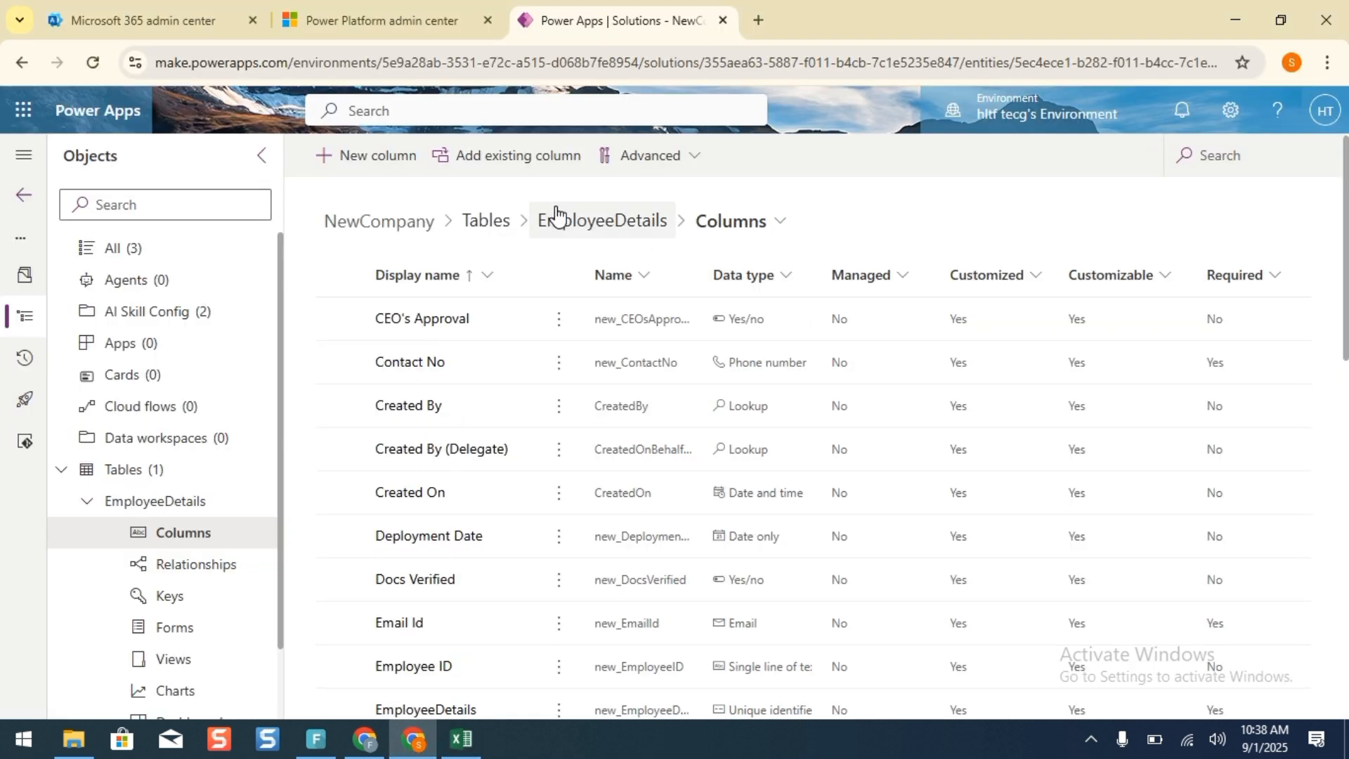
left_click(501, 225)
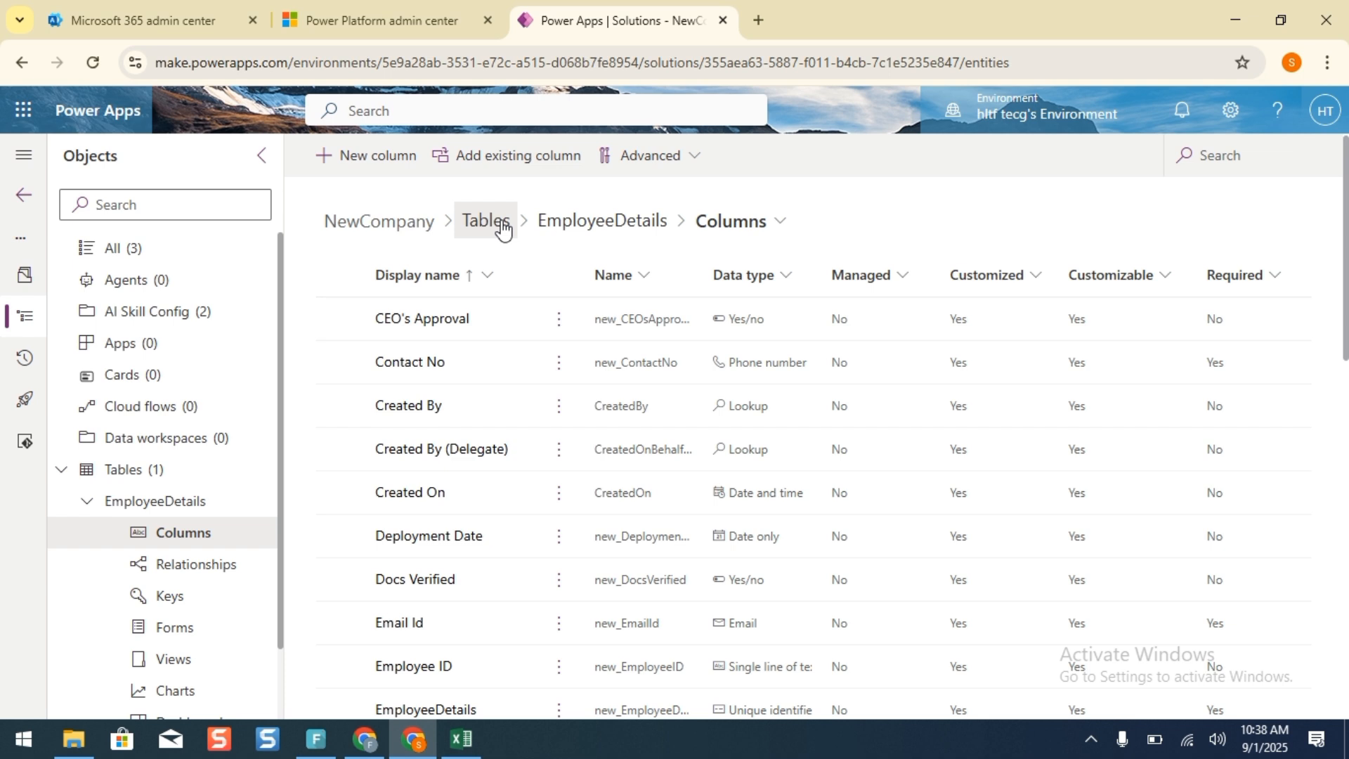
left_click(370, 168)
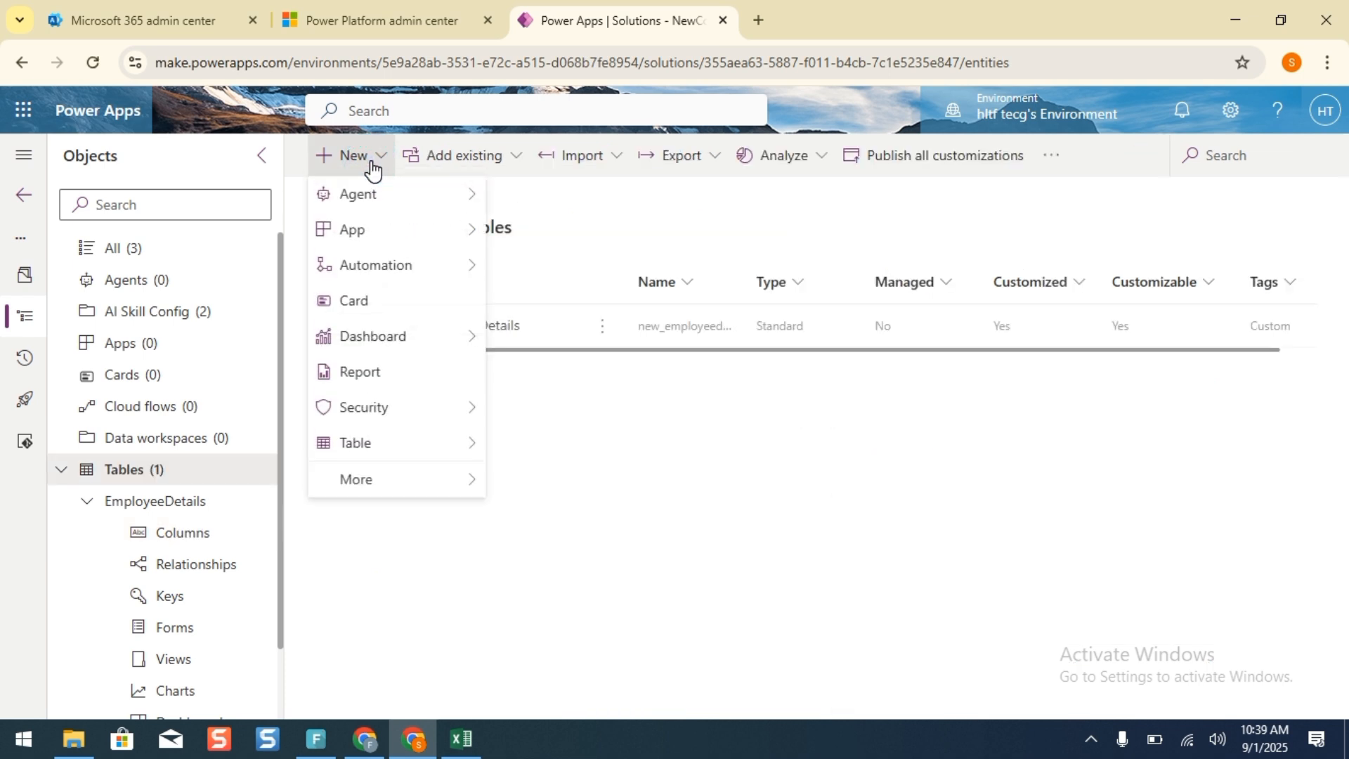
mouse_move(474, 454)
left_click(545, 458)
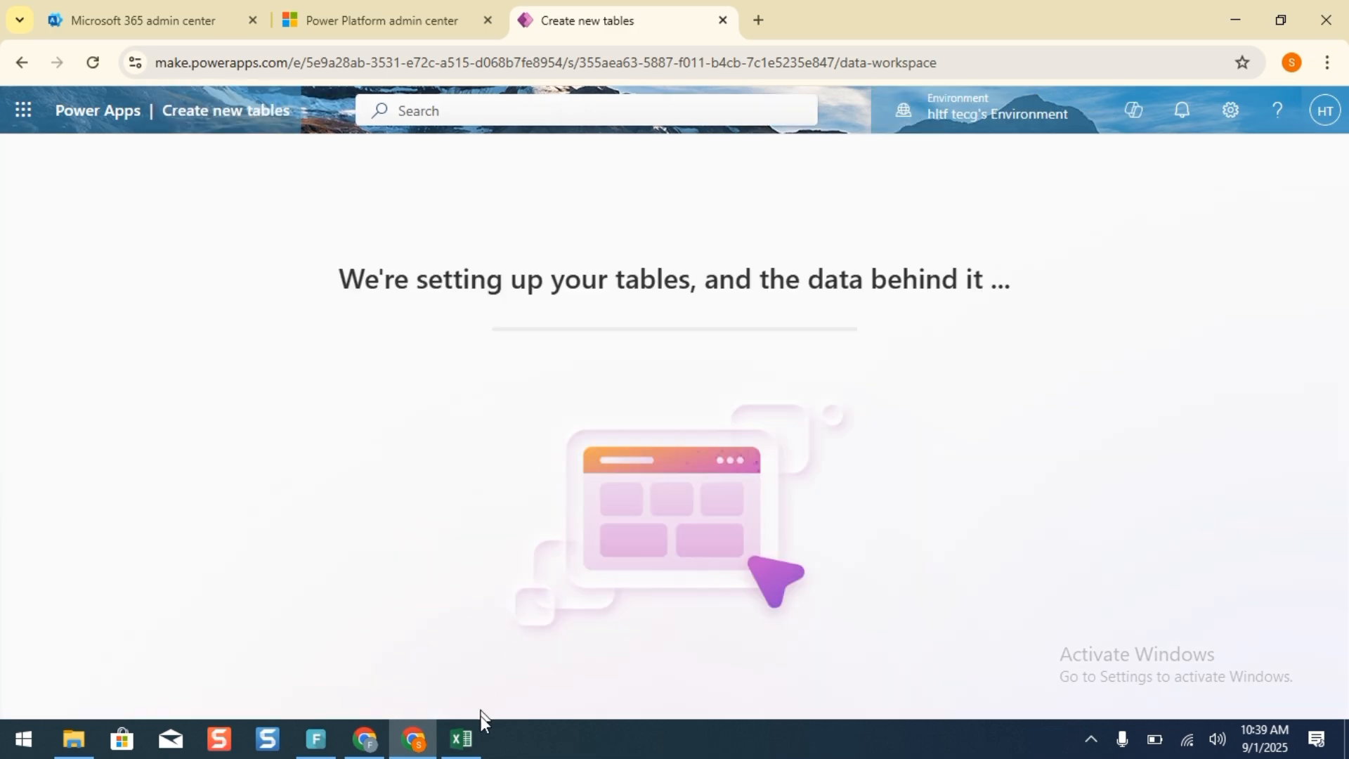
Check the table's name in the Excel plan and name the new table Qualification in Power Apps.
left_click(480, 735)
left_click(465, 735)
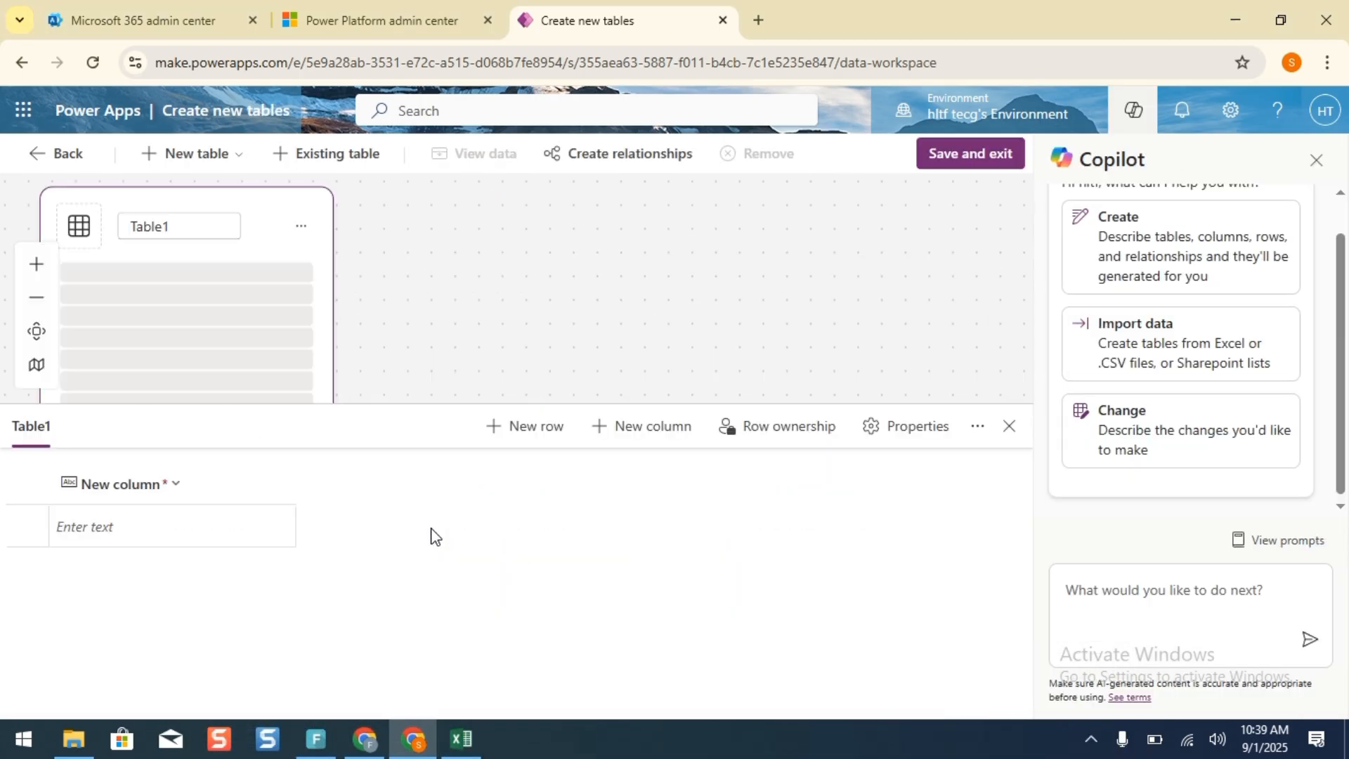
type("Qa")
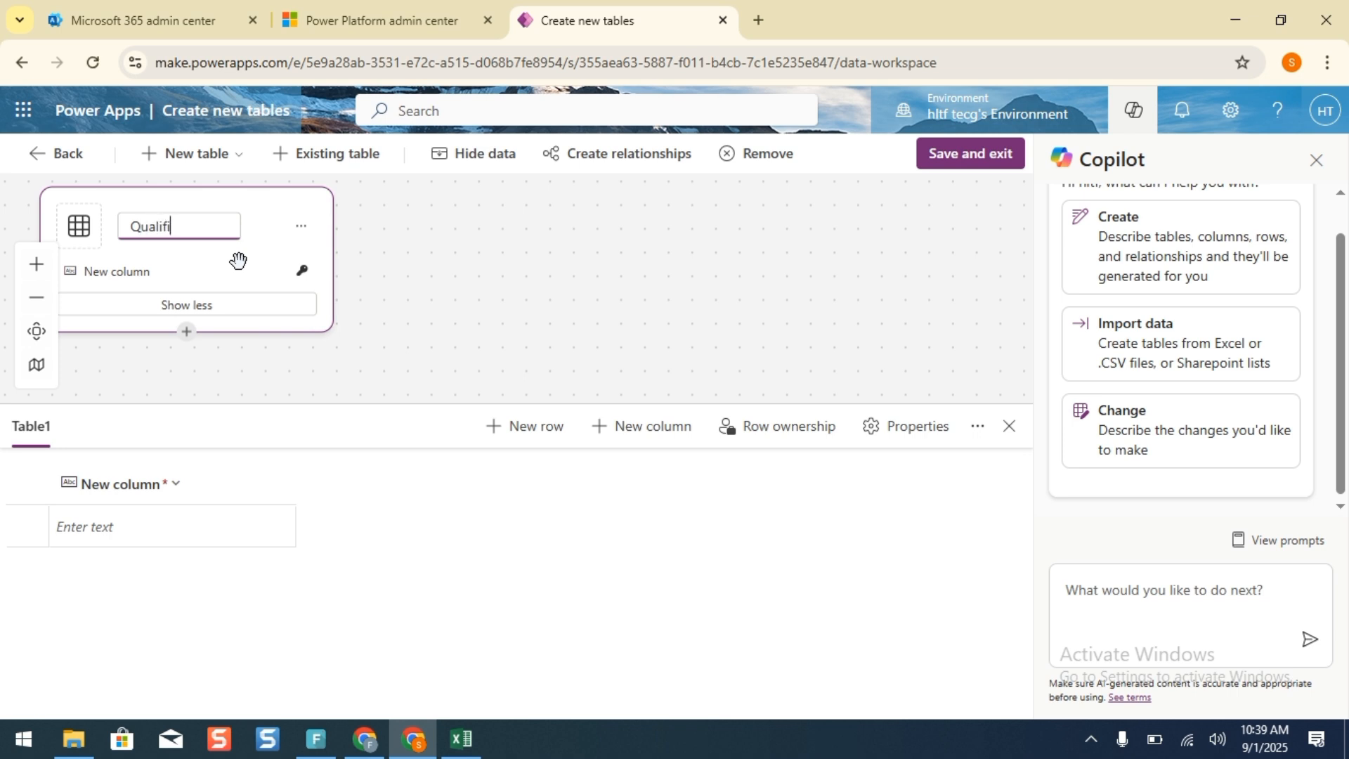
Rename the Qualification table's primary column to Degree, and save the table and exit the table designer.
left_click(162, 493)
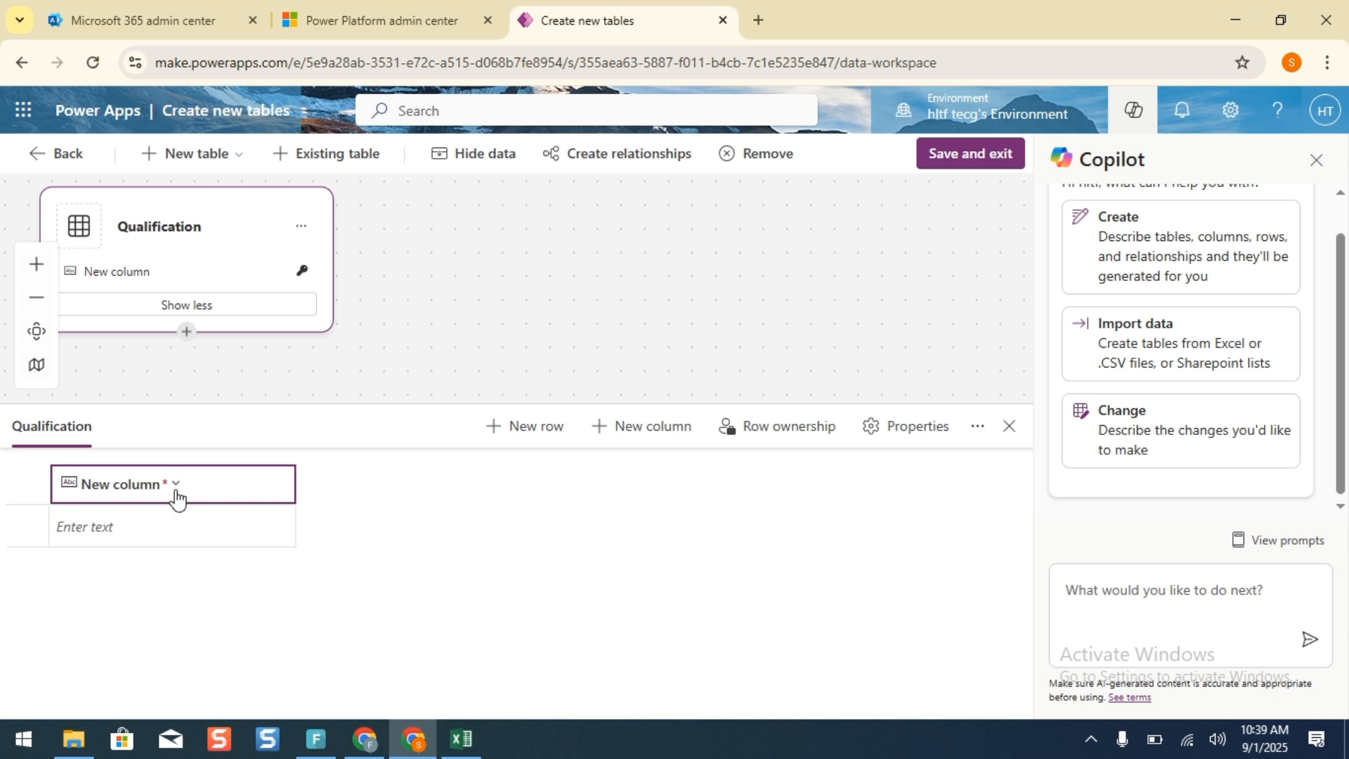
left_click(178, 497)
left_click(158, 523)
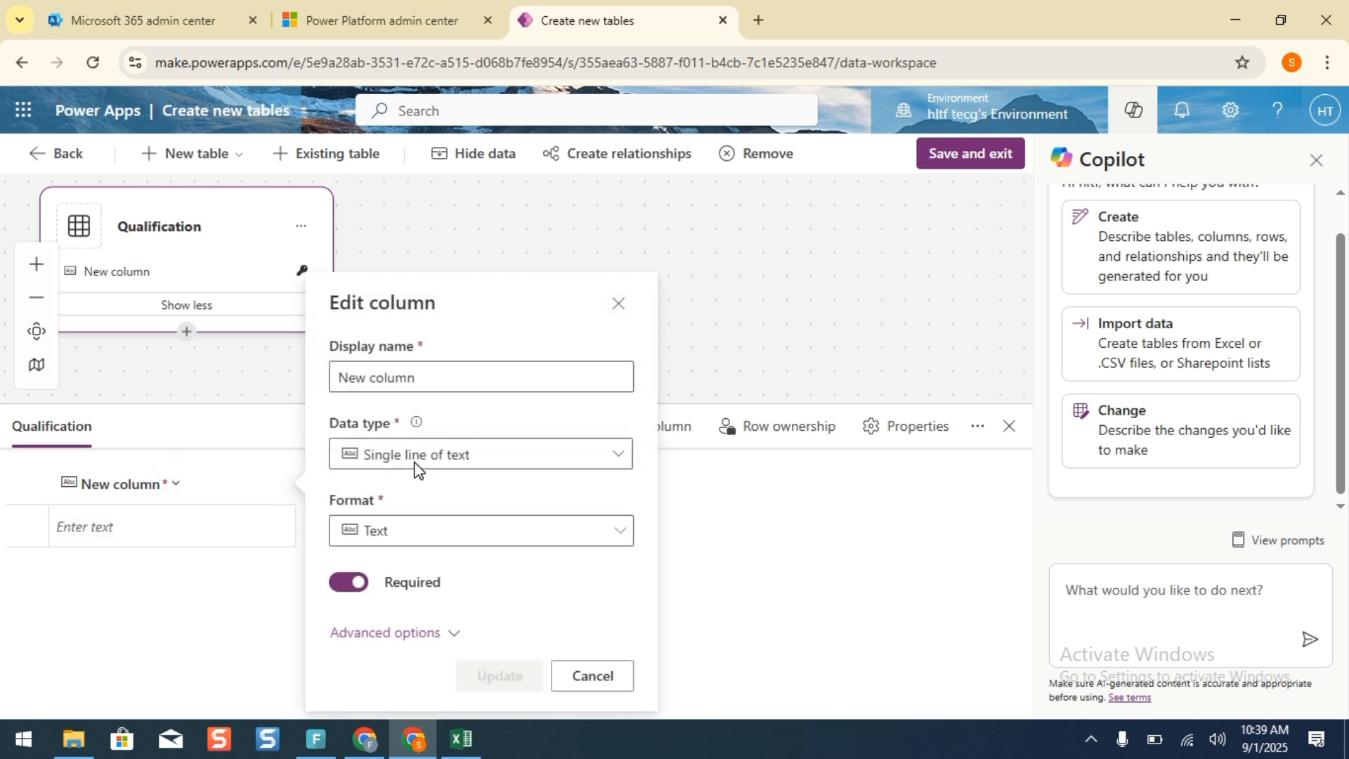
left_click(491, 383)
key("BackSpace")
key("BackSpace")
key("BackSpace")
key("BackSpace")
key("BackSpace")
key("BackSpace")
key("BackSpace")
key("BackSpace")
key("BackSpace")
key("BackSpace")
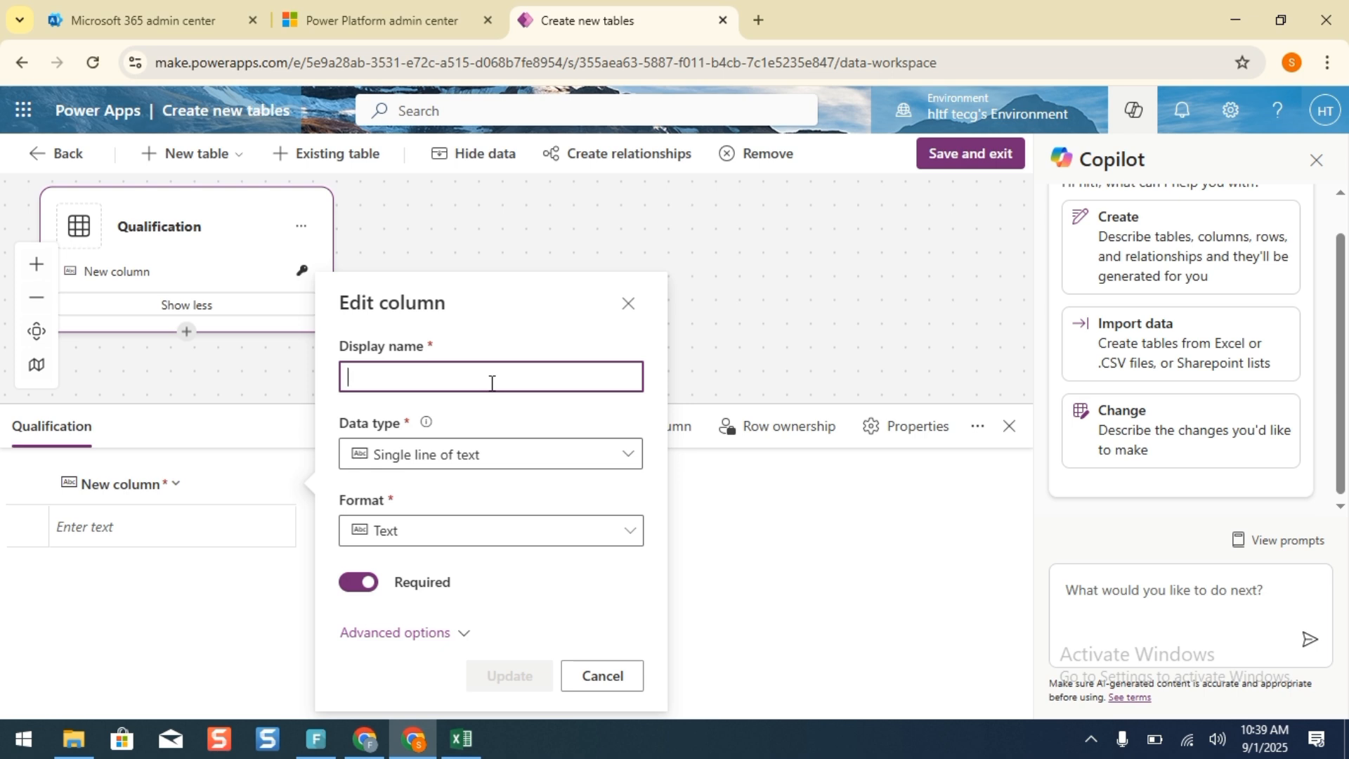
type("Degree")
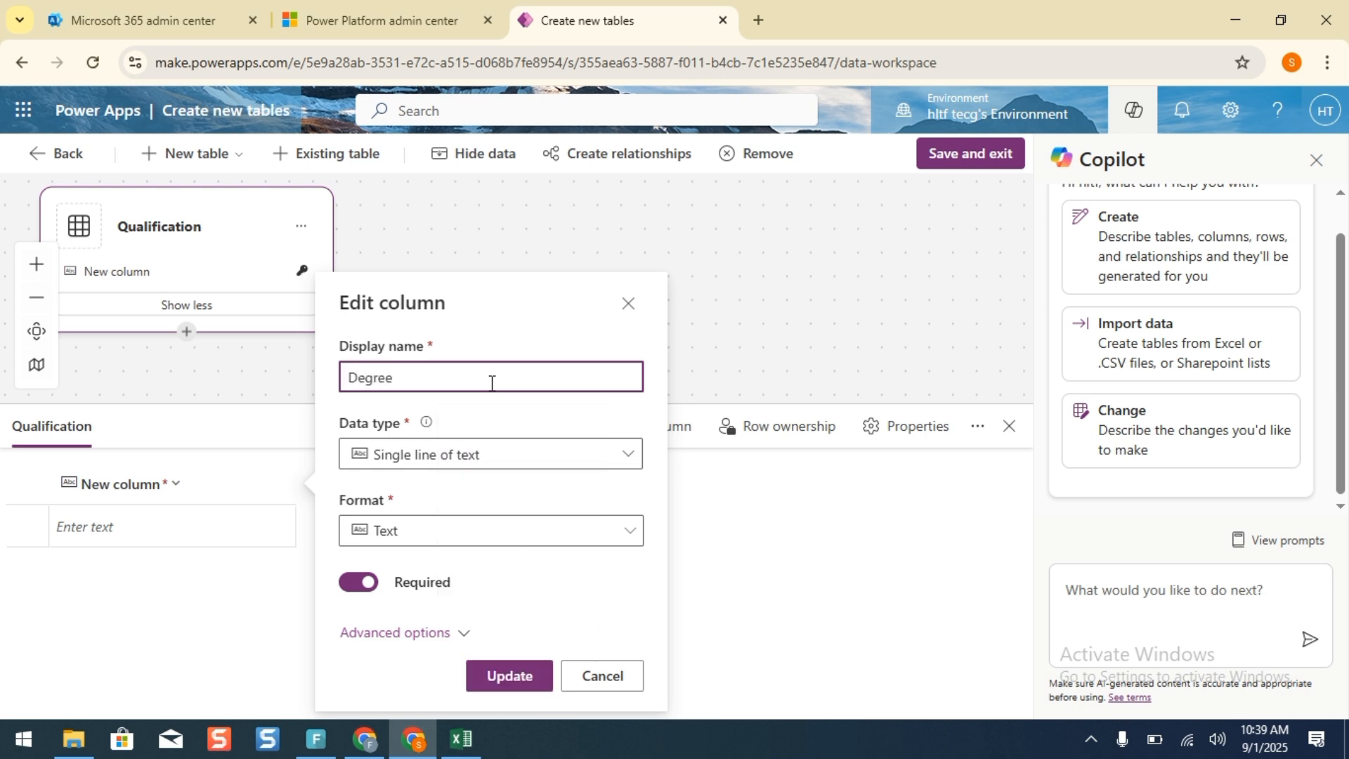
left_click(534, 677)
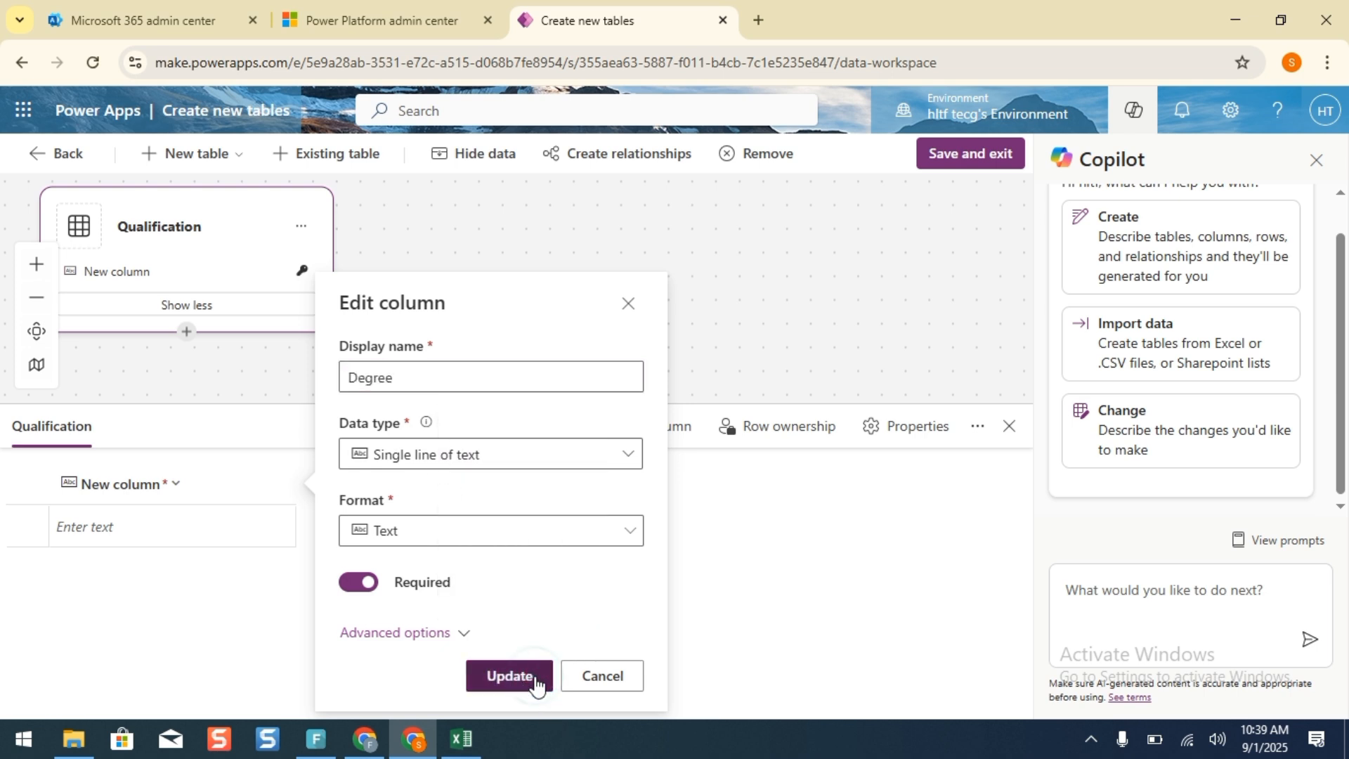
left_click(986, 165)
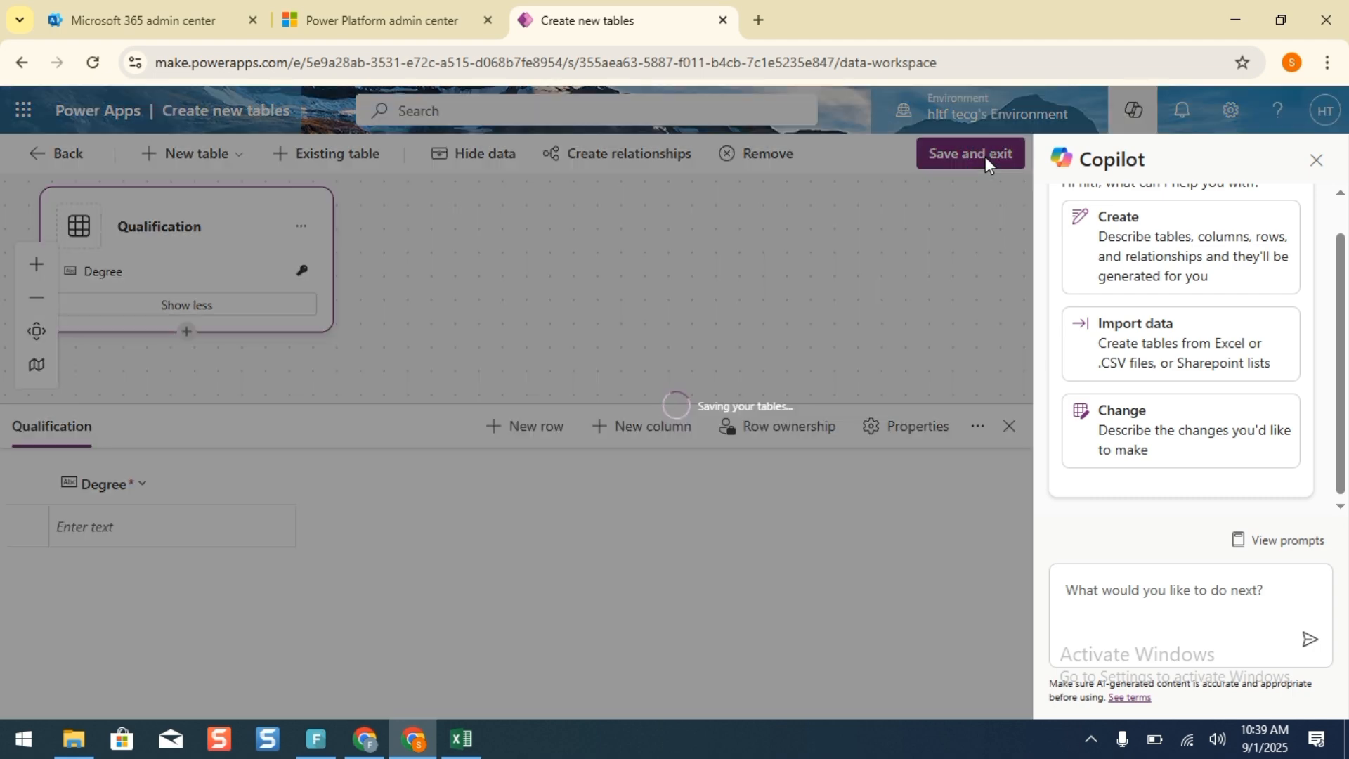
Review the planned Qualification columns in Excel, return to Power Apps, and open the Qualification table's column list.
left_click(461, 738)
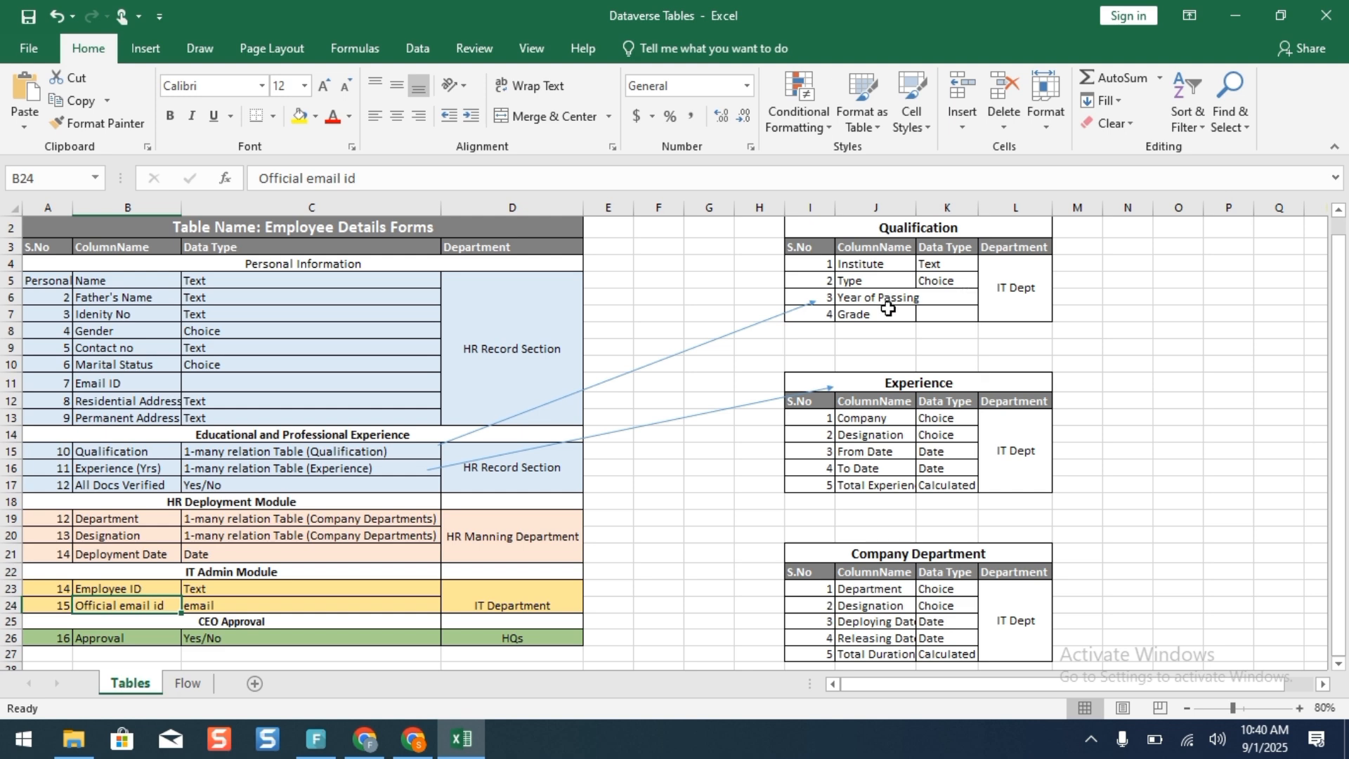
left_click(1236, 15)
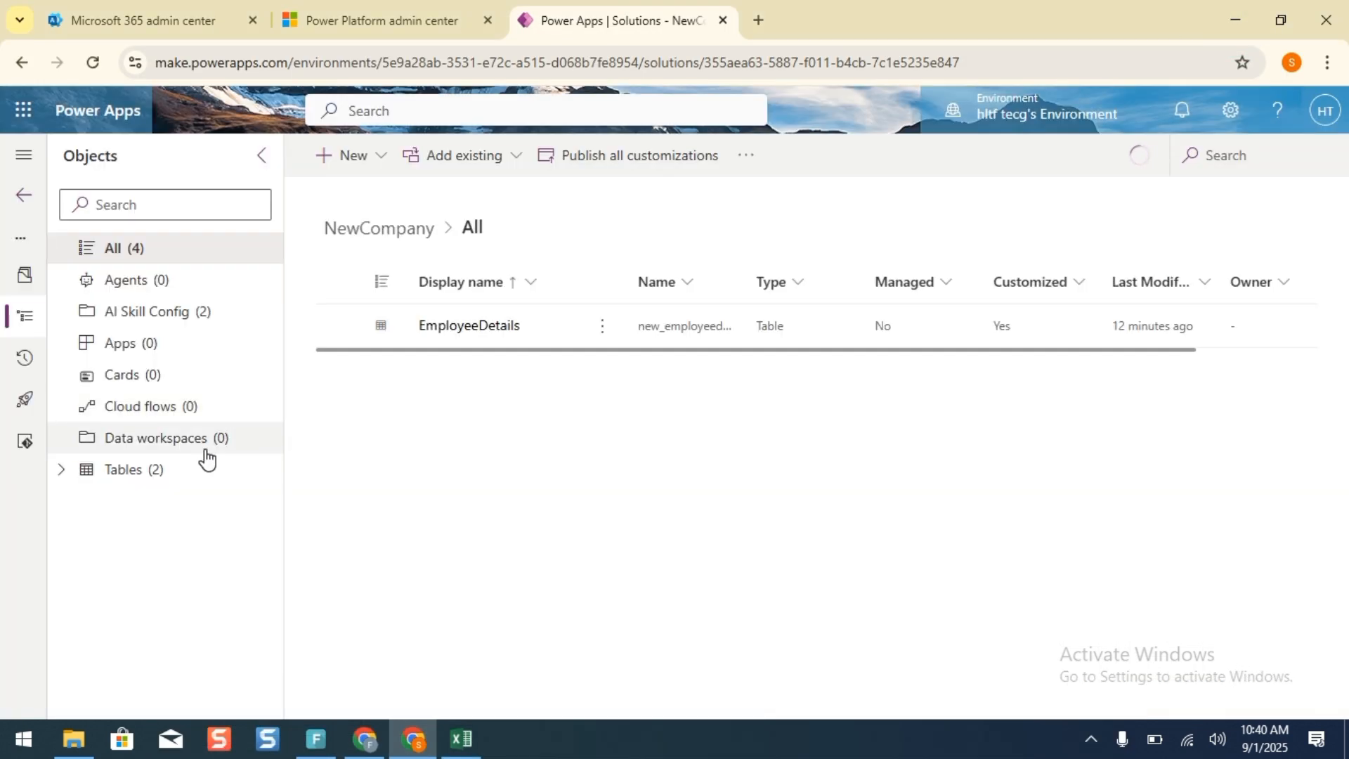
left_click(63, 472)
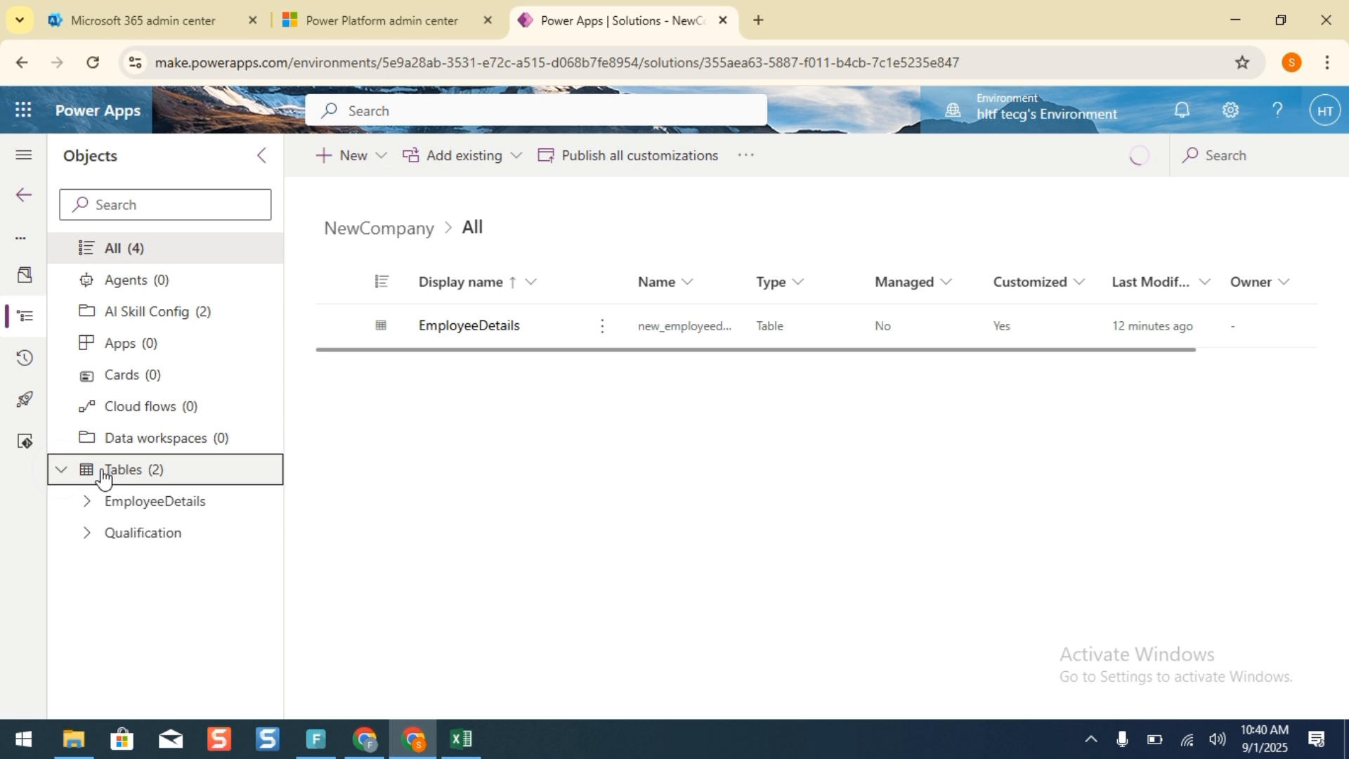
left_click(135, 533)
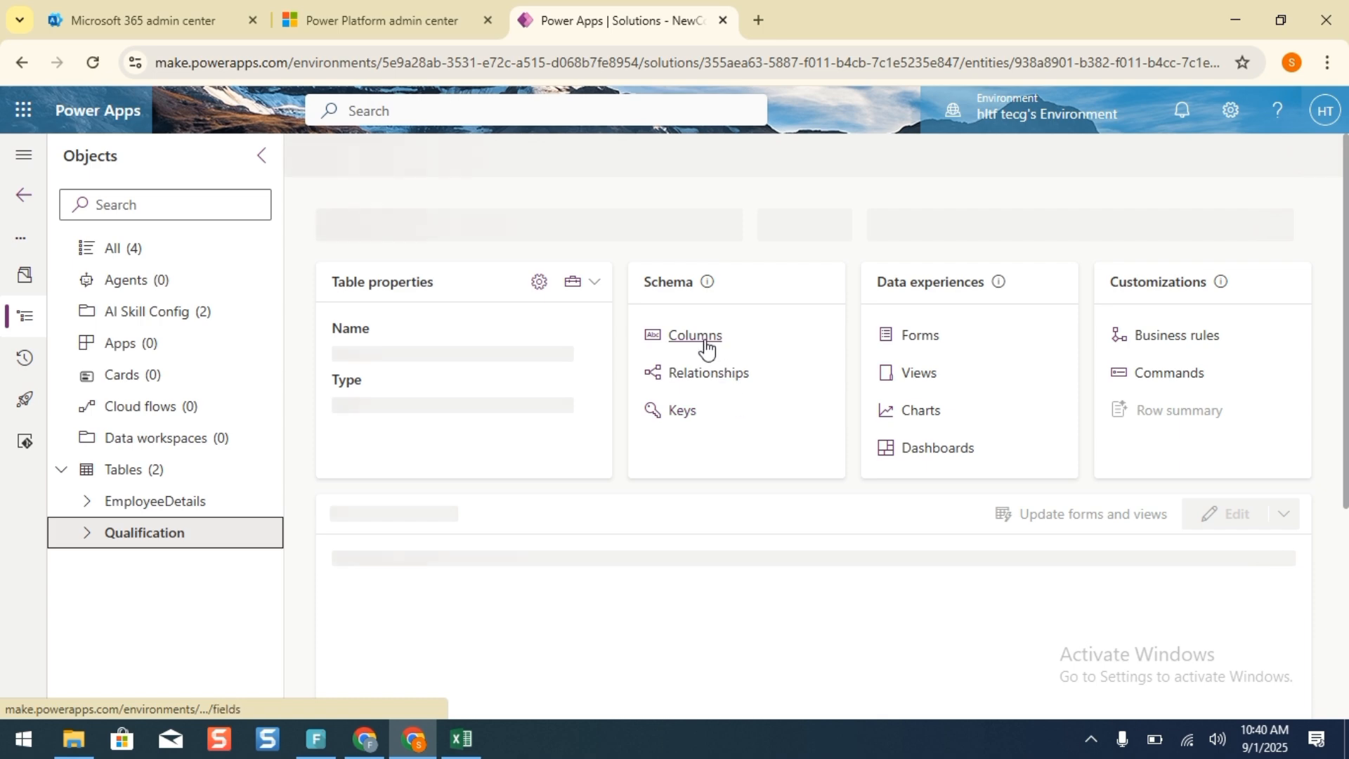
left_click(706, 346)
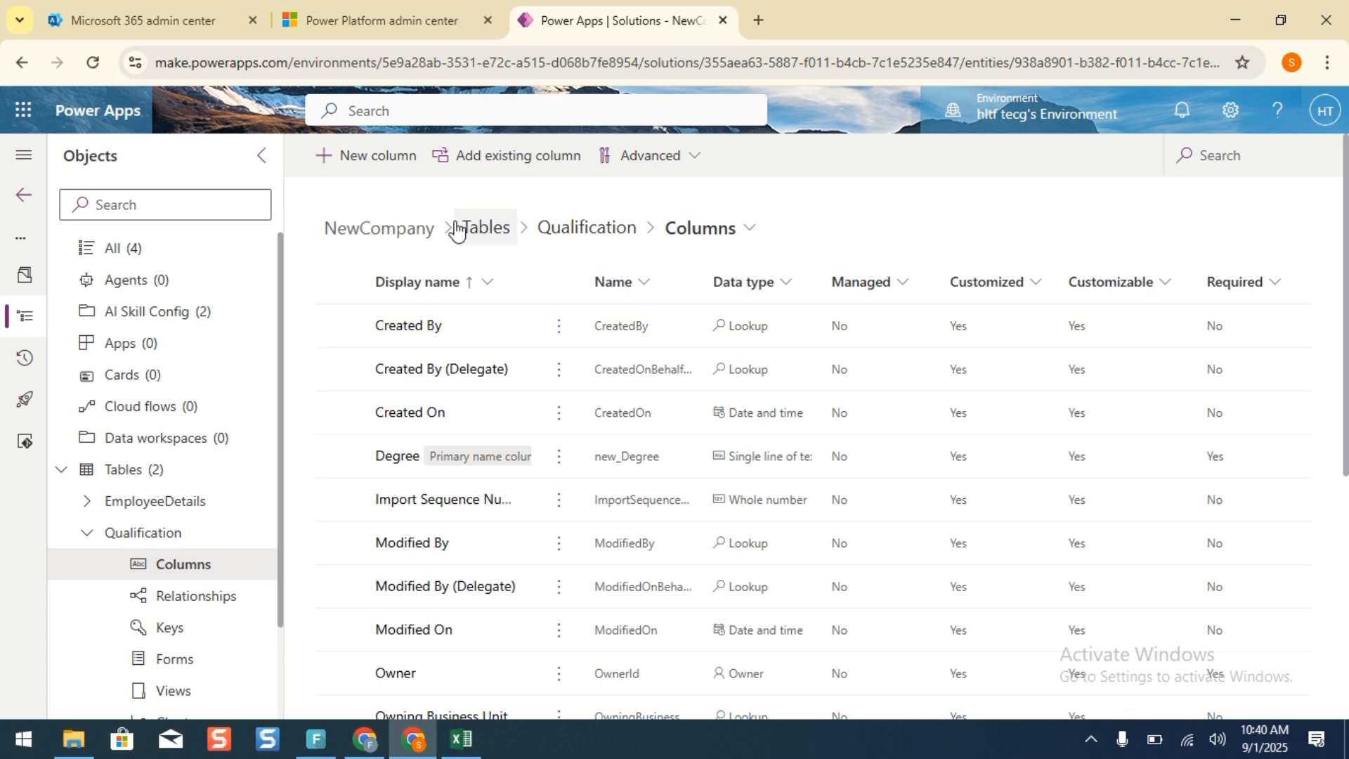
Start a new column in the Qualification table and name it Institute, as listed in the Excel plan.
left_click(372, 158)
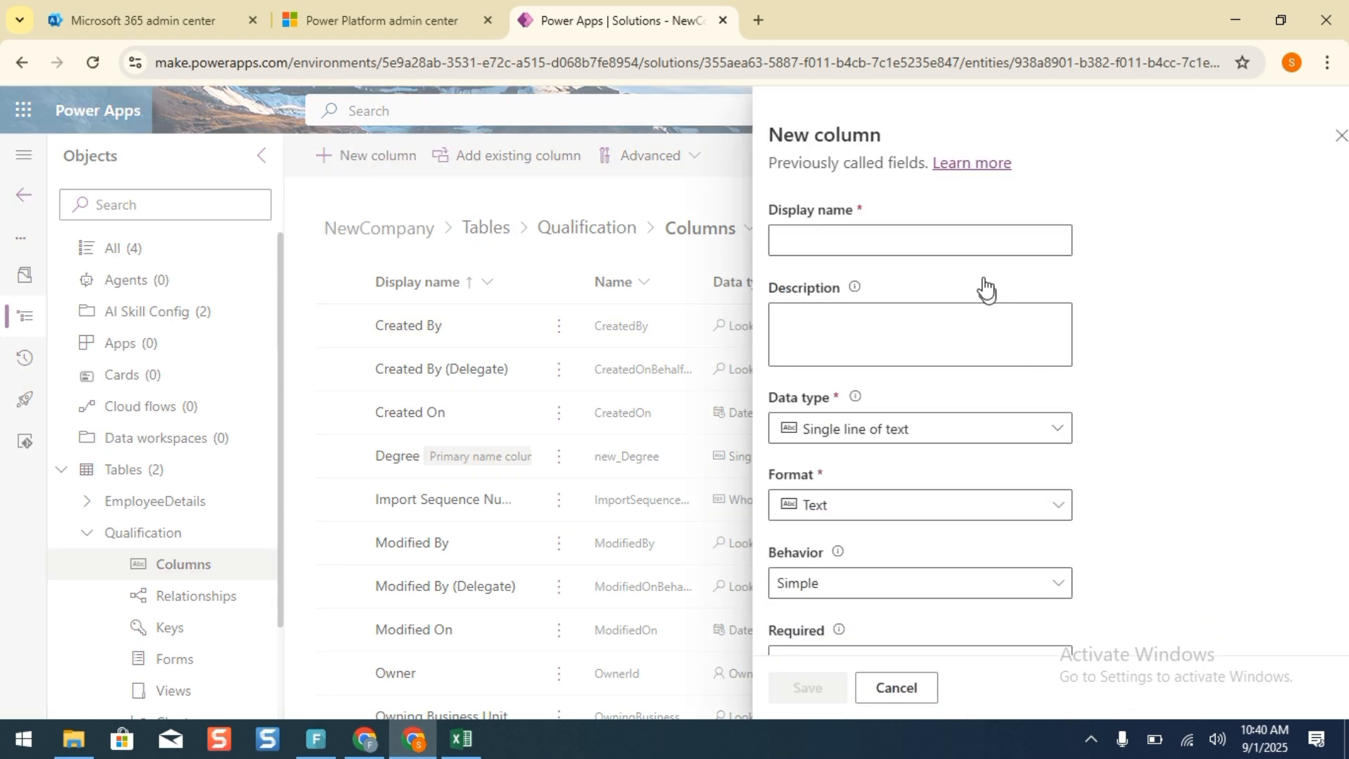
left_click(451, 749)
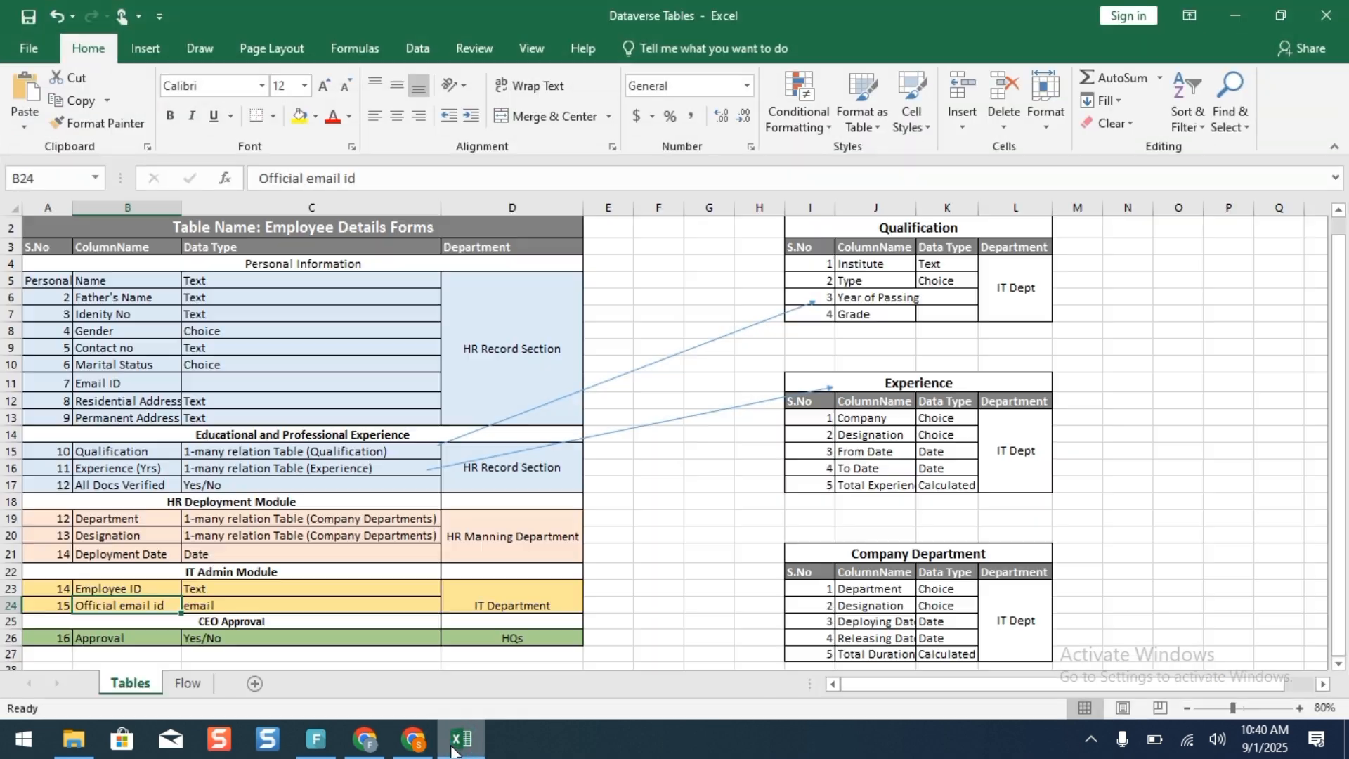
left_click(452, 746)
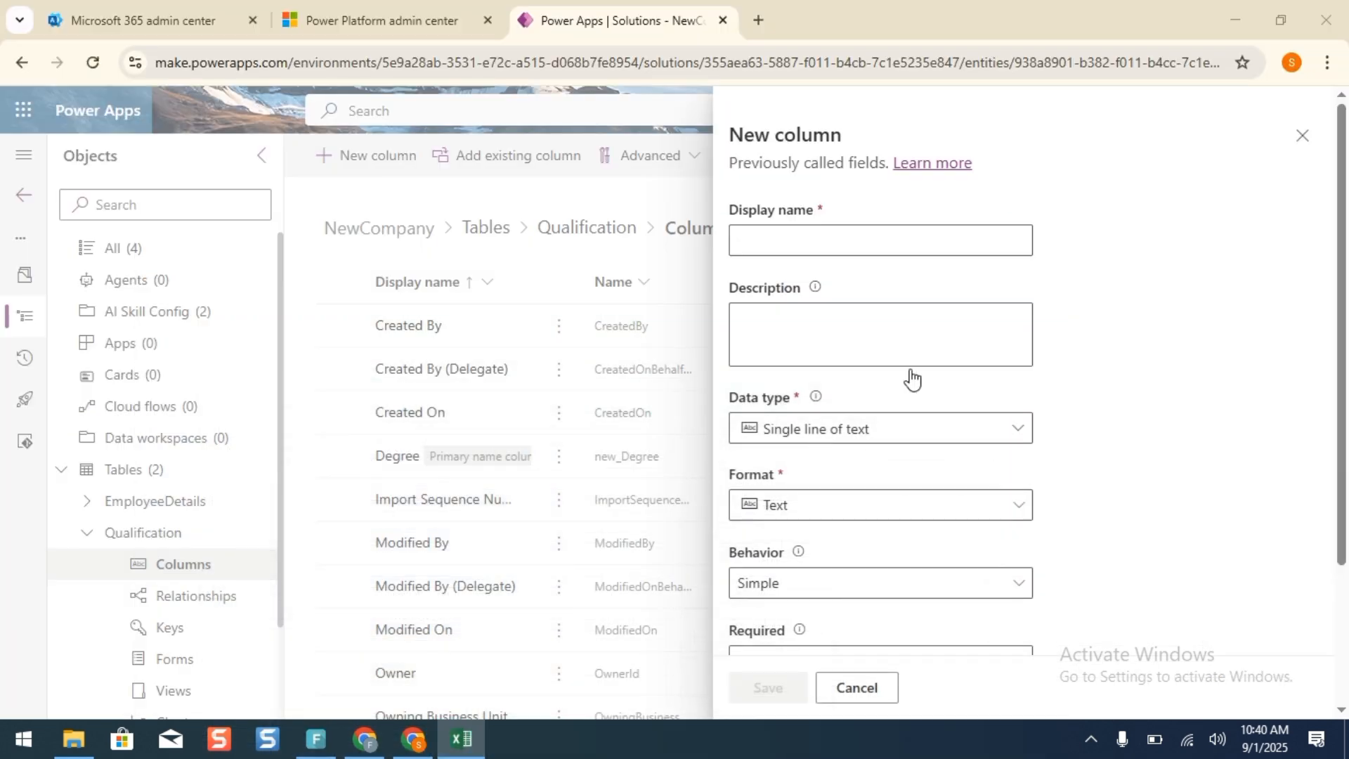
left_click(839, 246)
type("Institute")
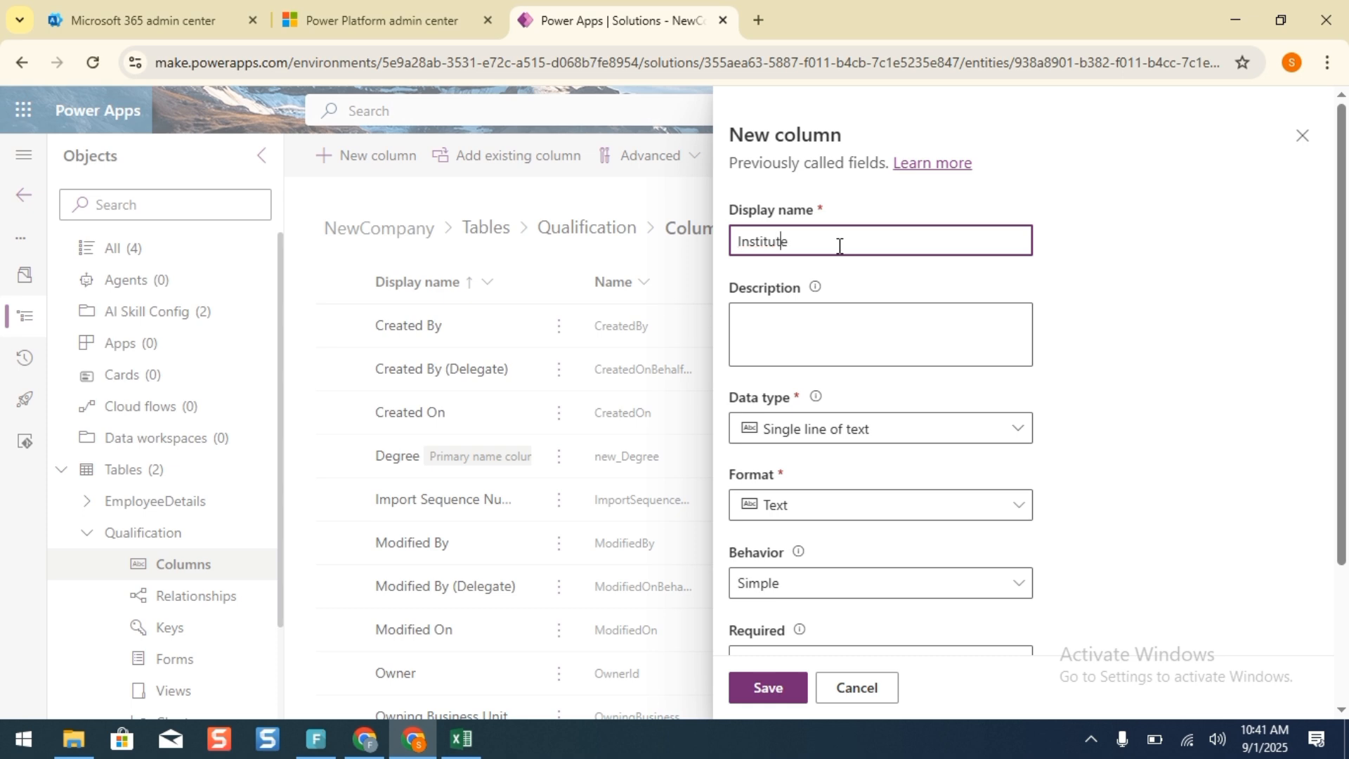
Set the Institute column's data type to the single-select Choice.
left_click(844, 511)
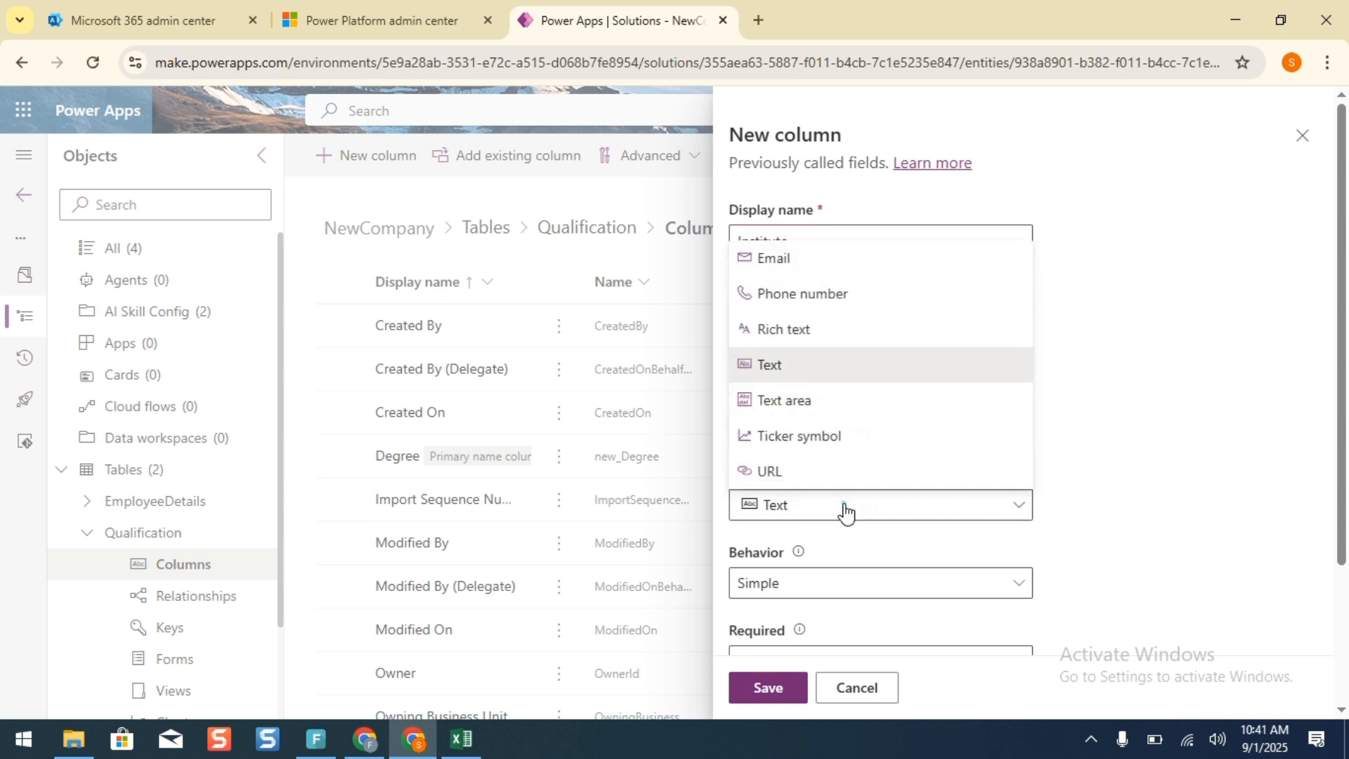
left_click(844, 512)
scroll(1229, 491, "down", 3)
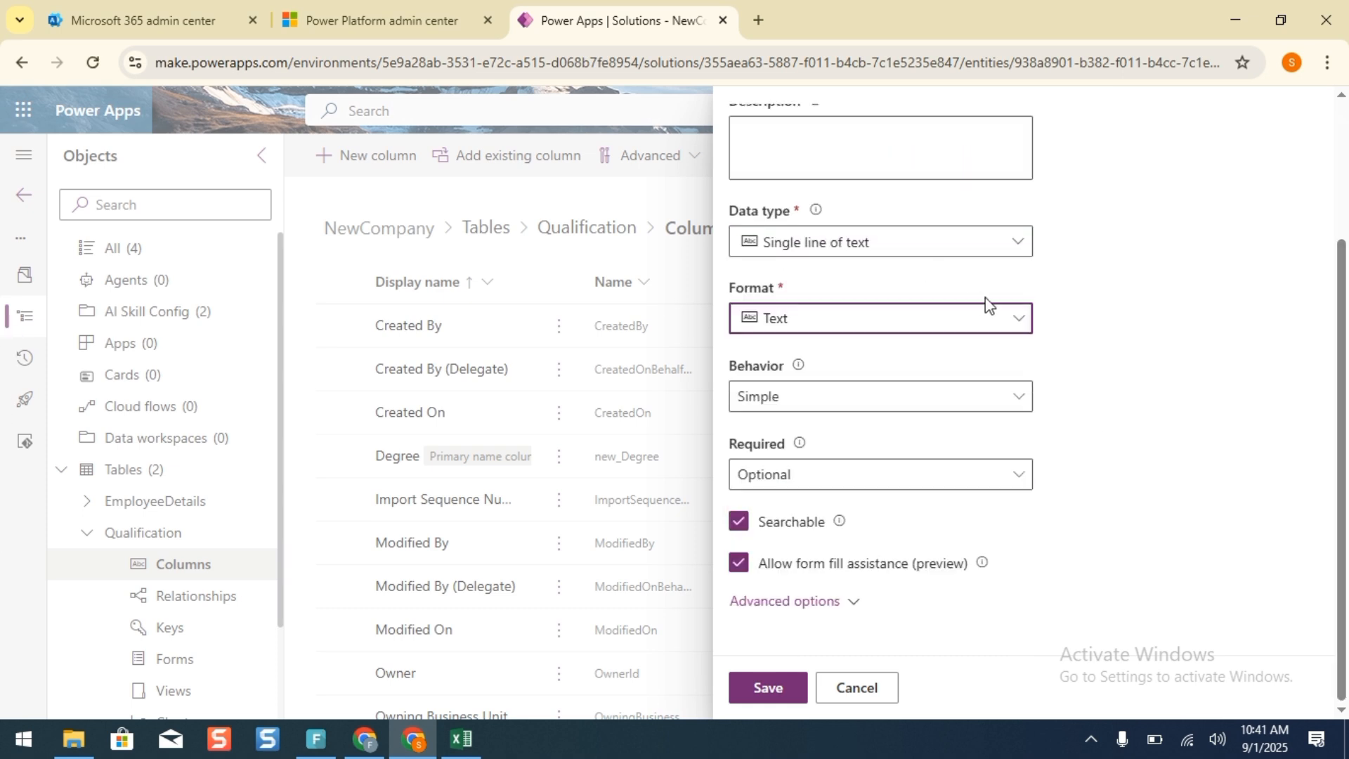
left_click(1012, 238)
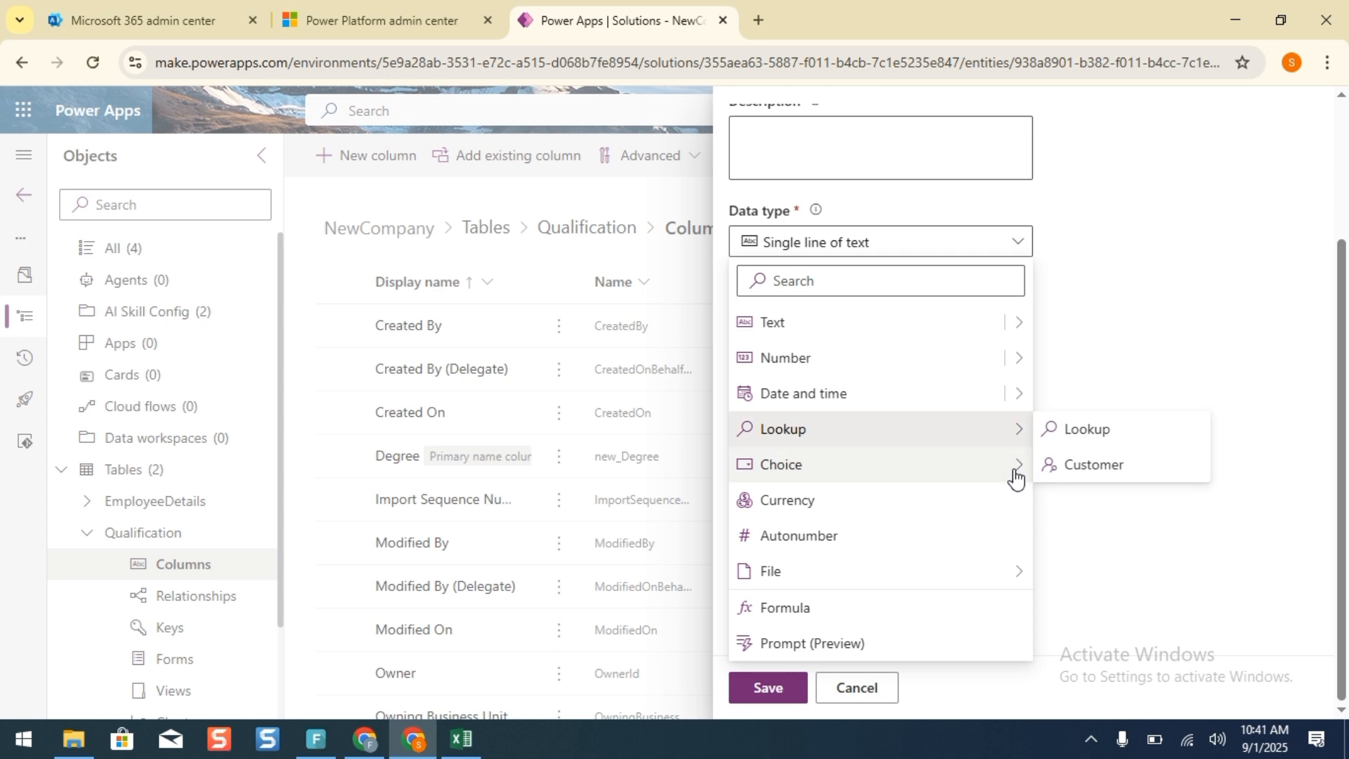
mouse_move(1019, 468)
left_click(1061, 467)
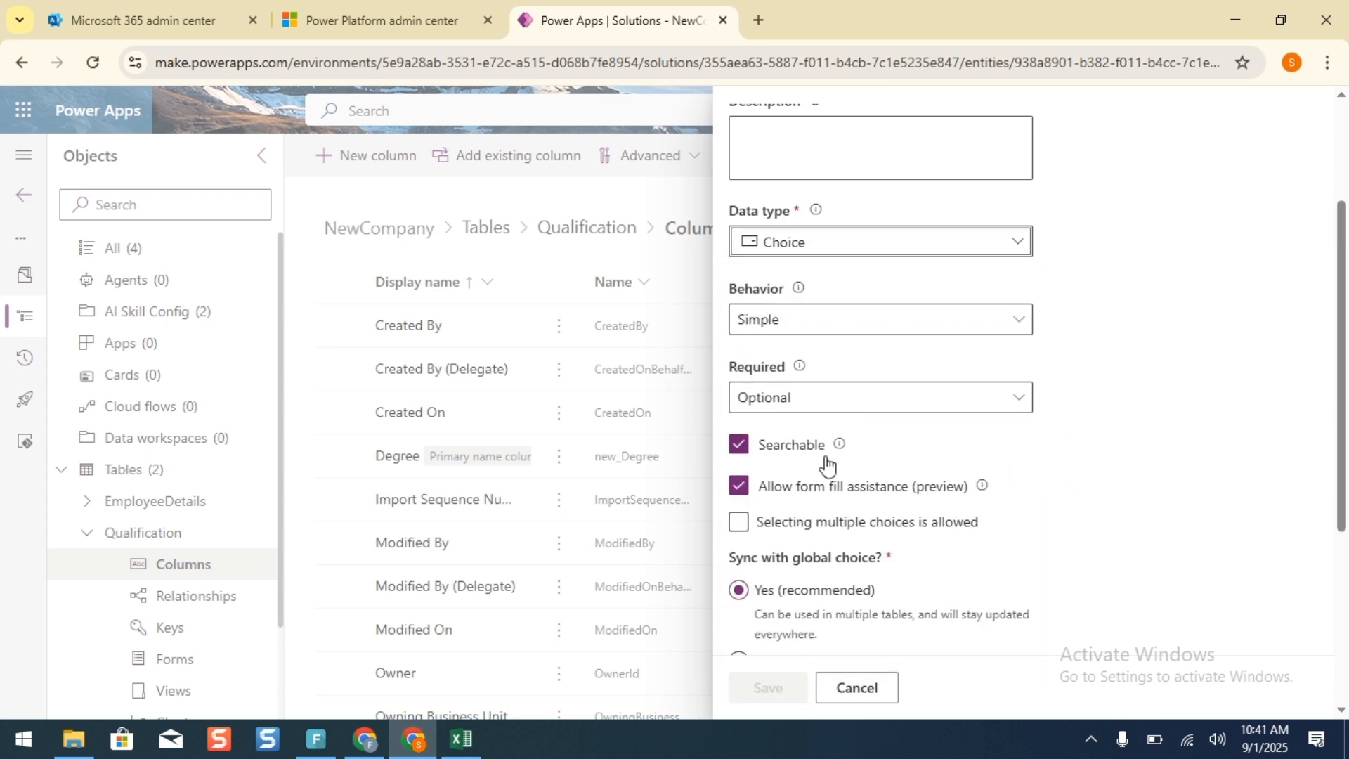
Give the Institute column the local, non-global choices University 1, Univeristy 2 and University 3, and save the column.
scroll(1063, 497, "down", 5)
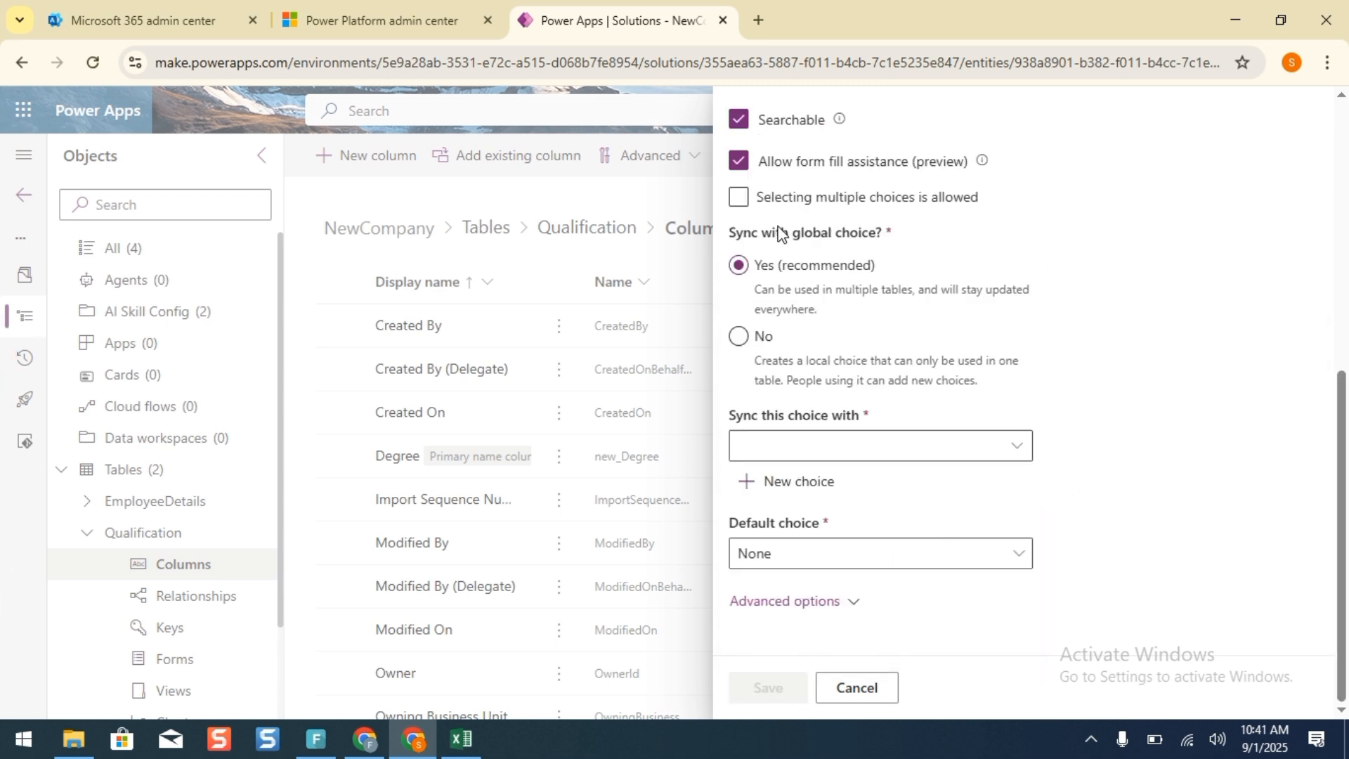
left_click(740, 338)
left_click(858, 470)
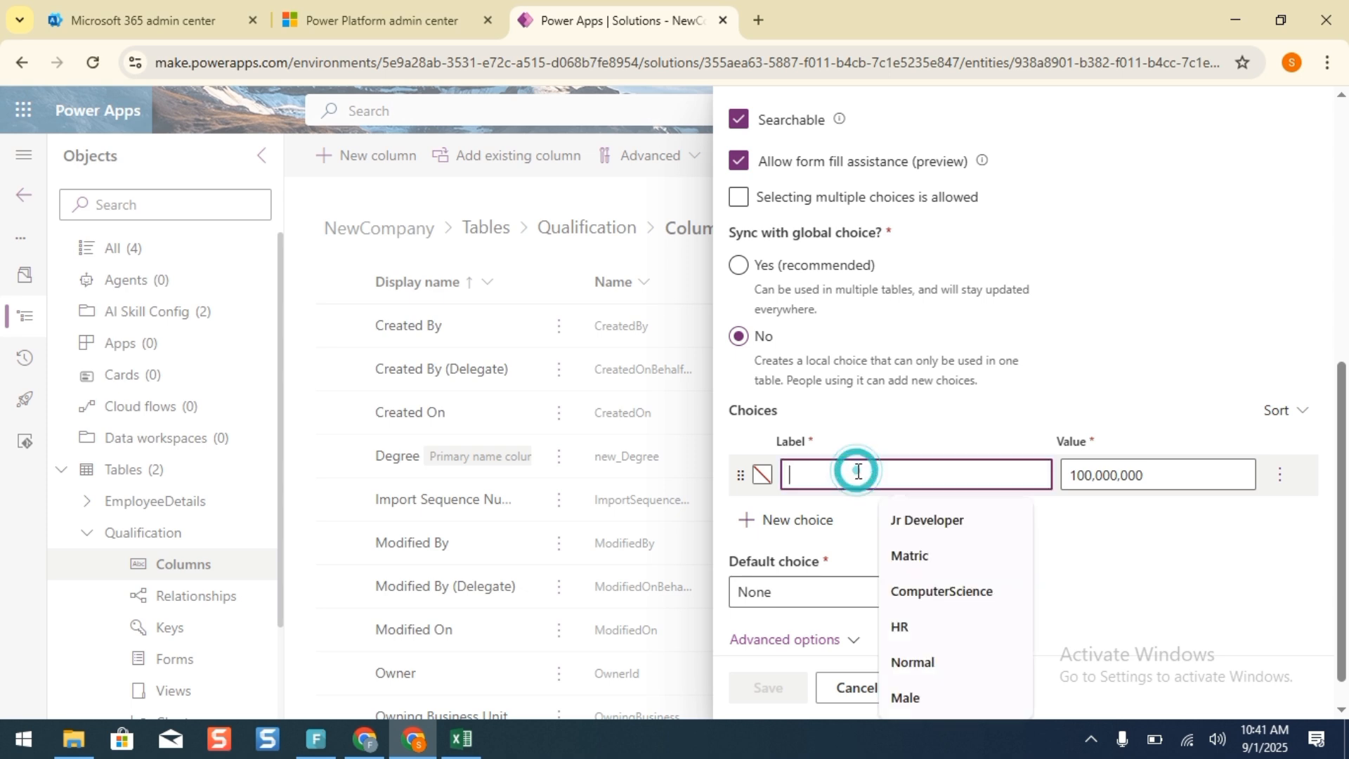
type("University 1")
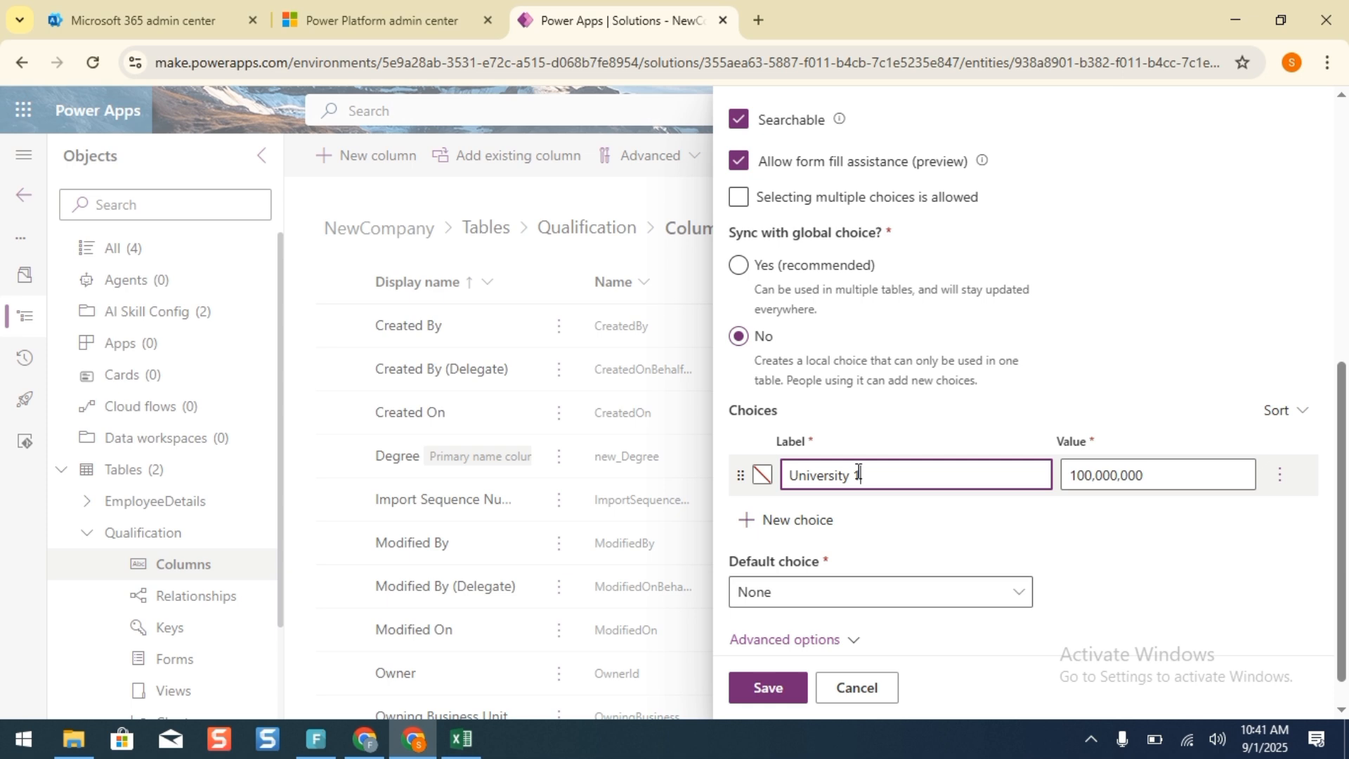
left_click(794, 520)
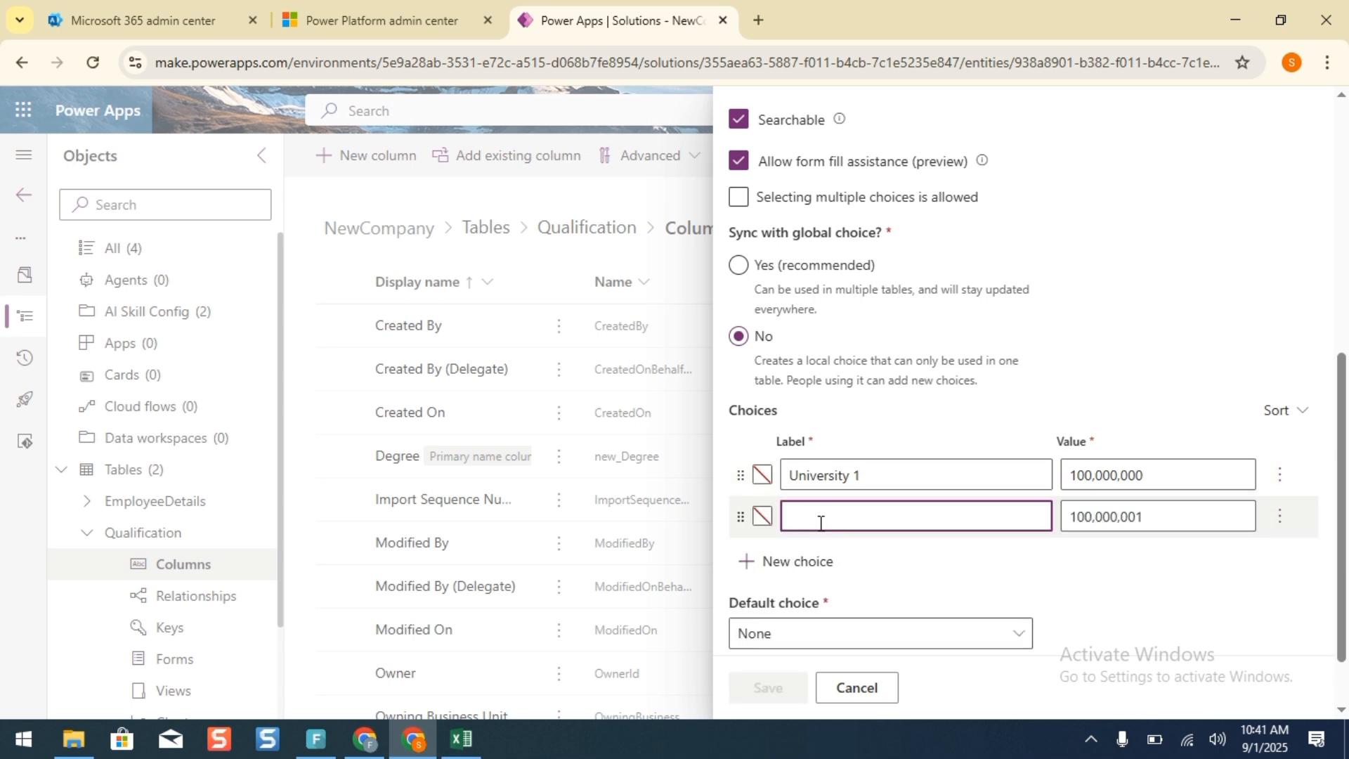
type("Univeristy 2")
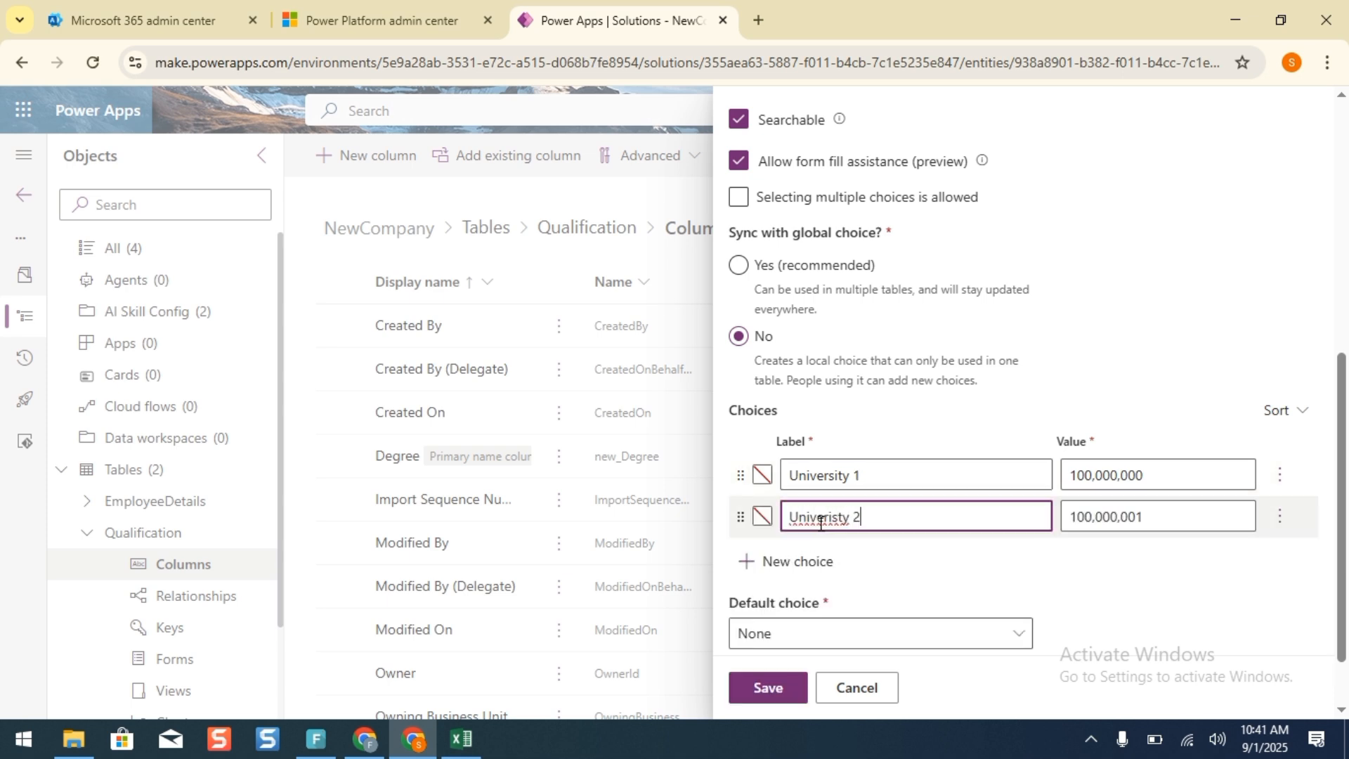
left_click(790, 561)
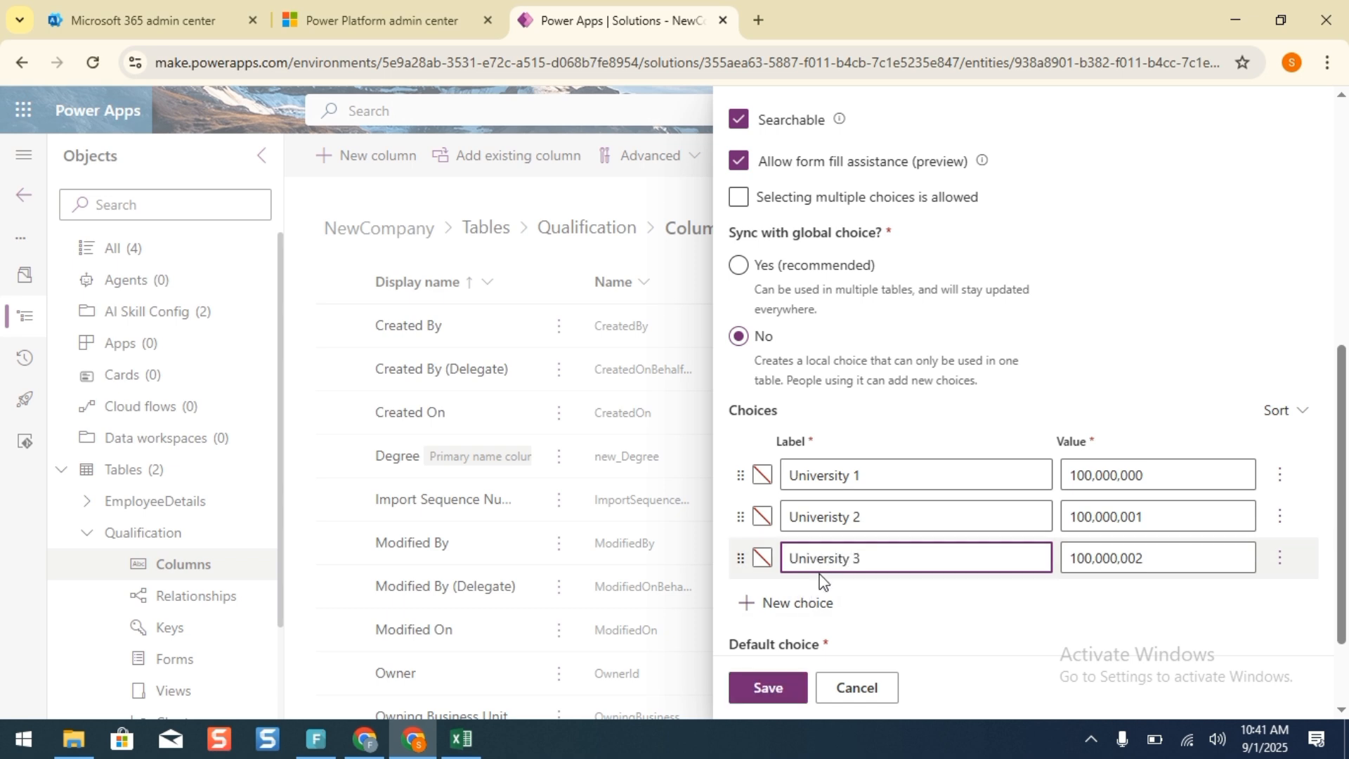
left_click(790, 683)
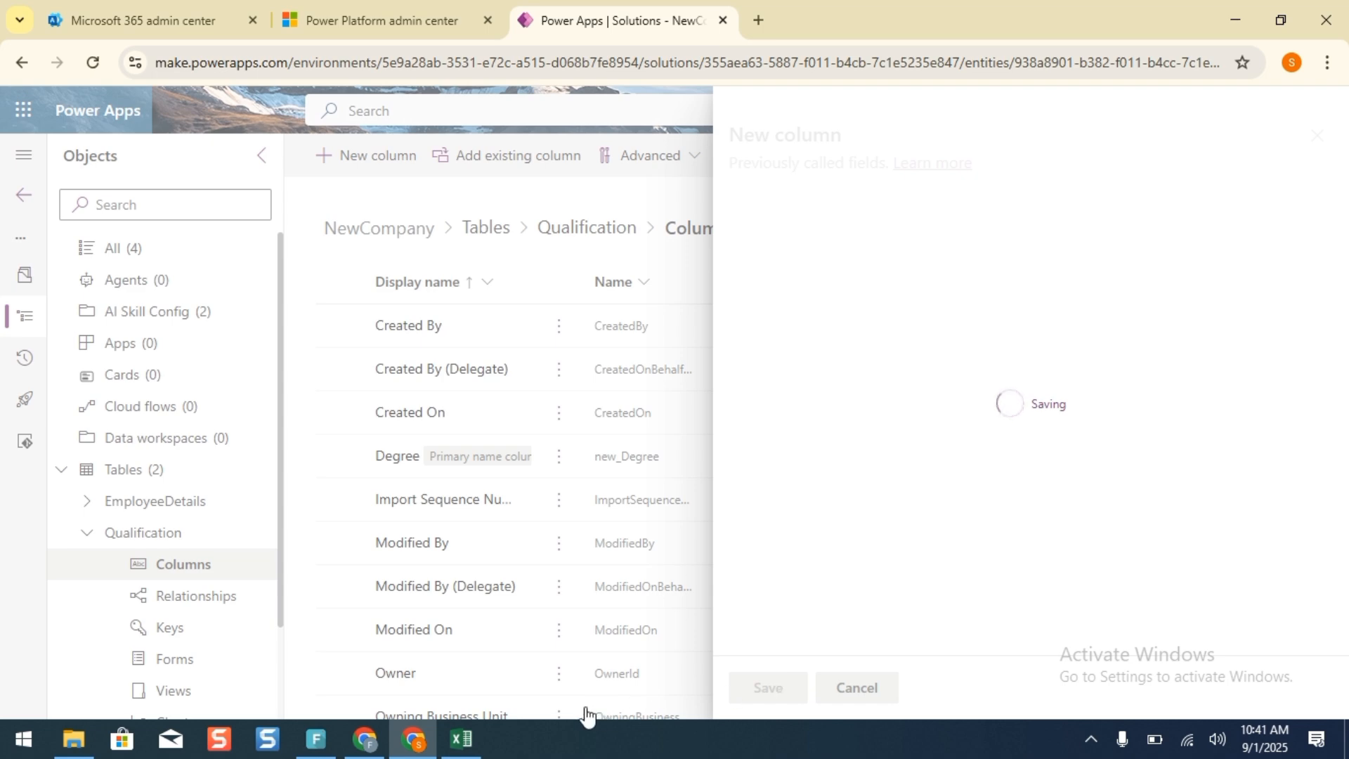
Review the Type and Year of Passing entries of the Qualification plan in Excel, and return to Power Apps.
left_click(462, 737)
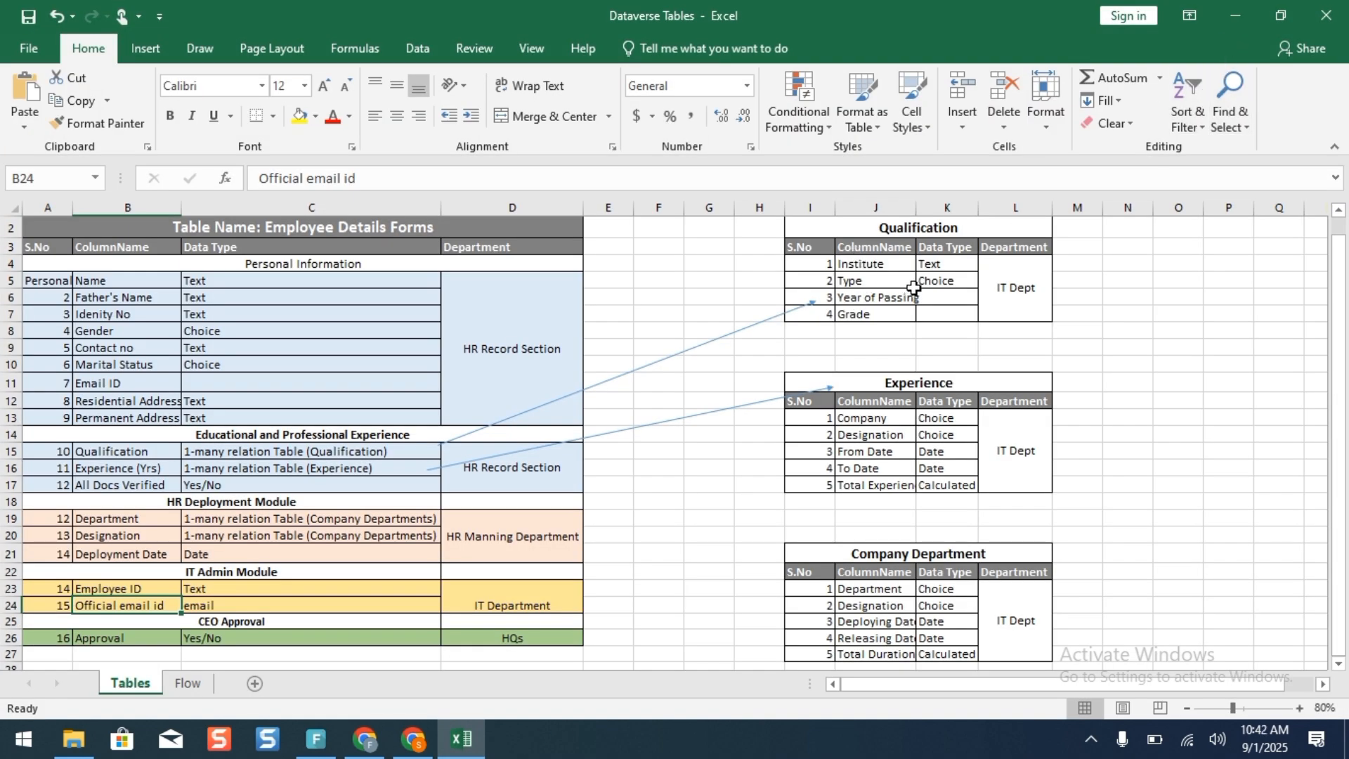
left_click(876, 282)
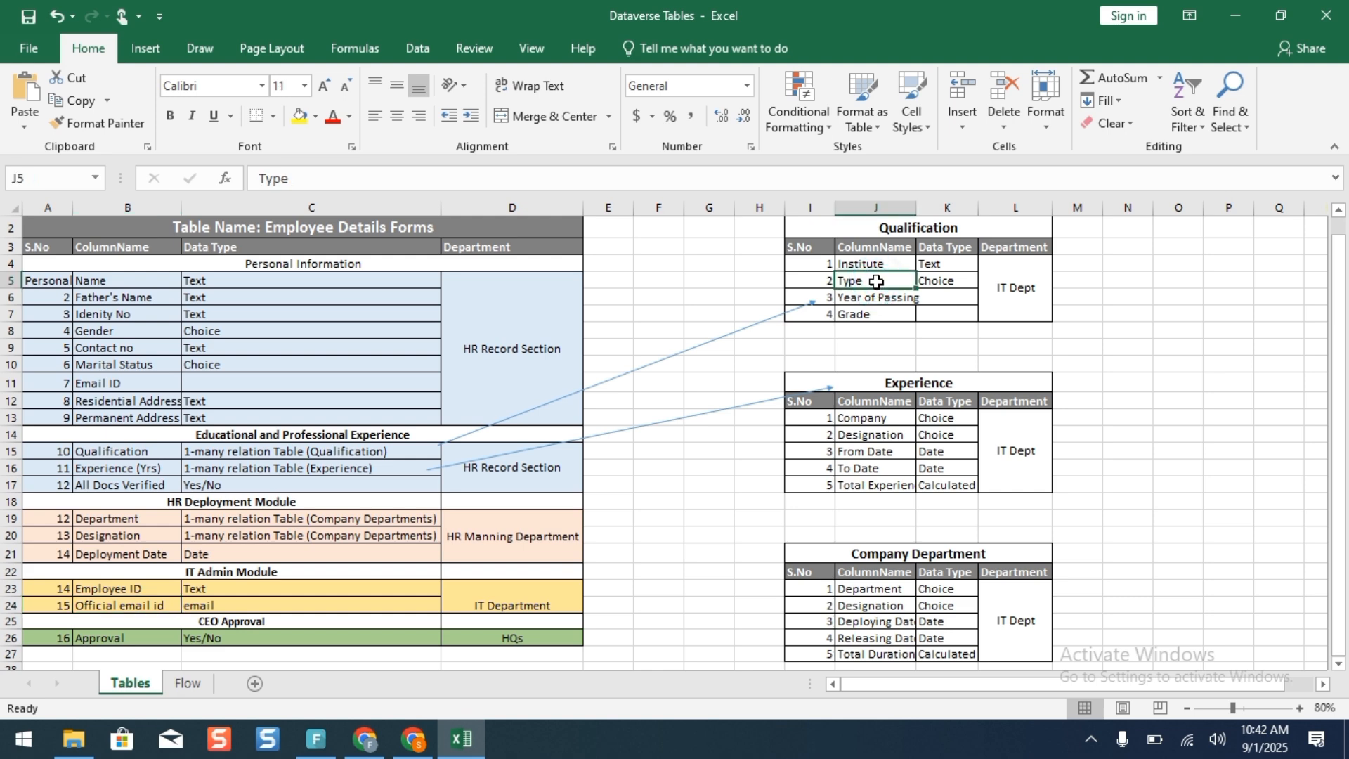
left_click(875, 298)
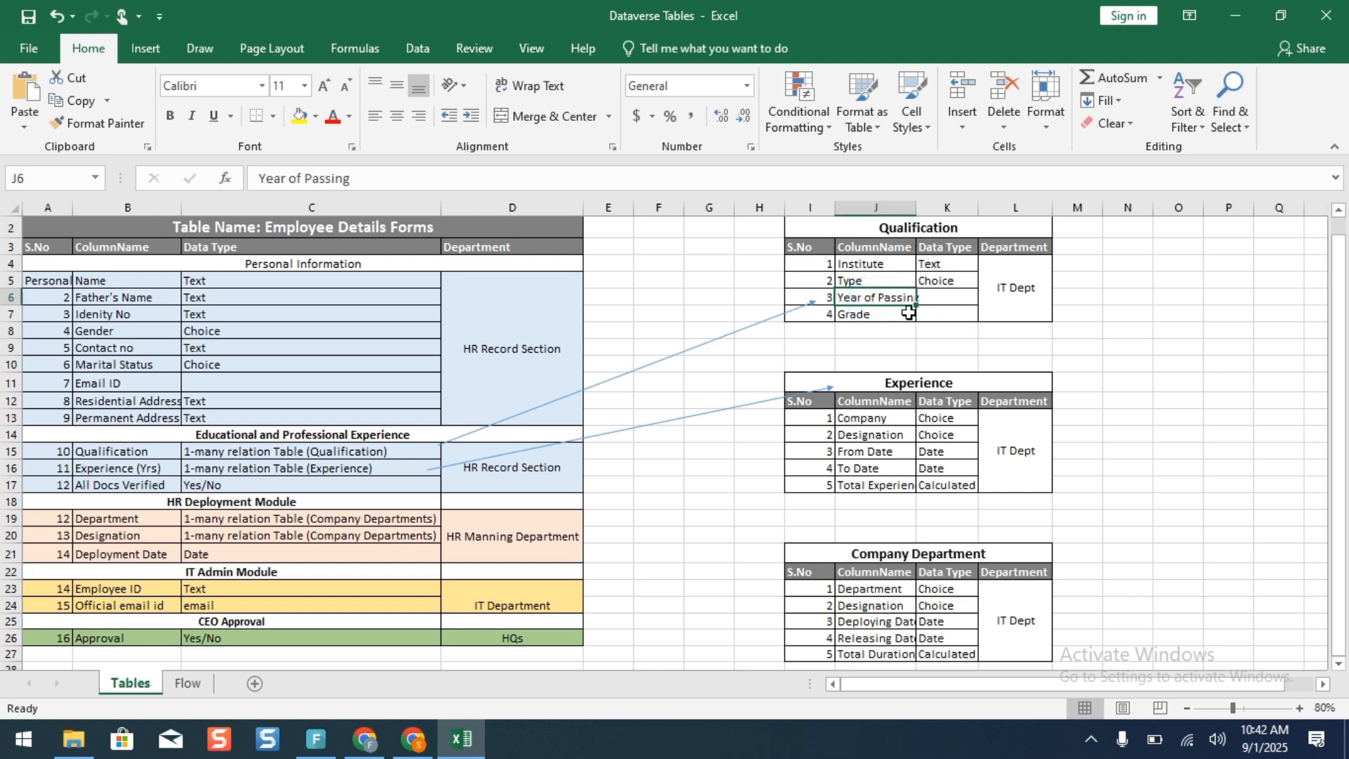
left_click(1235, 15)
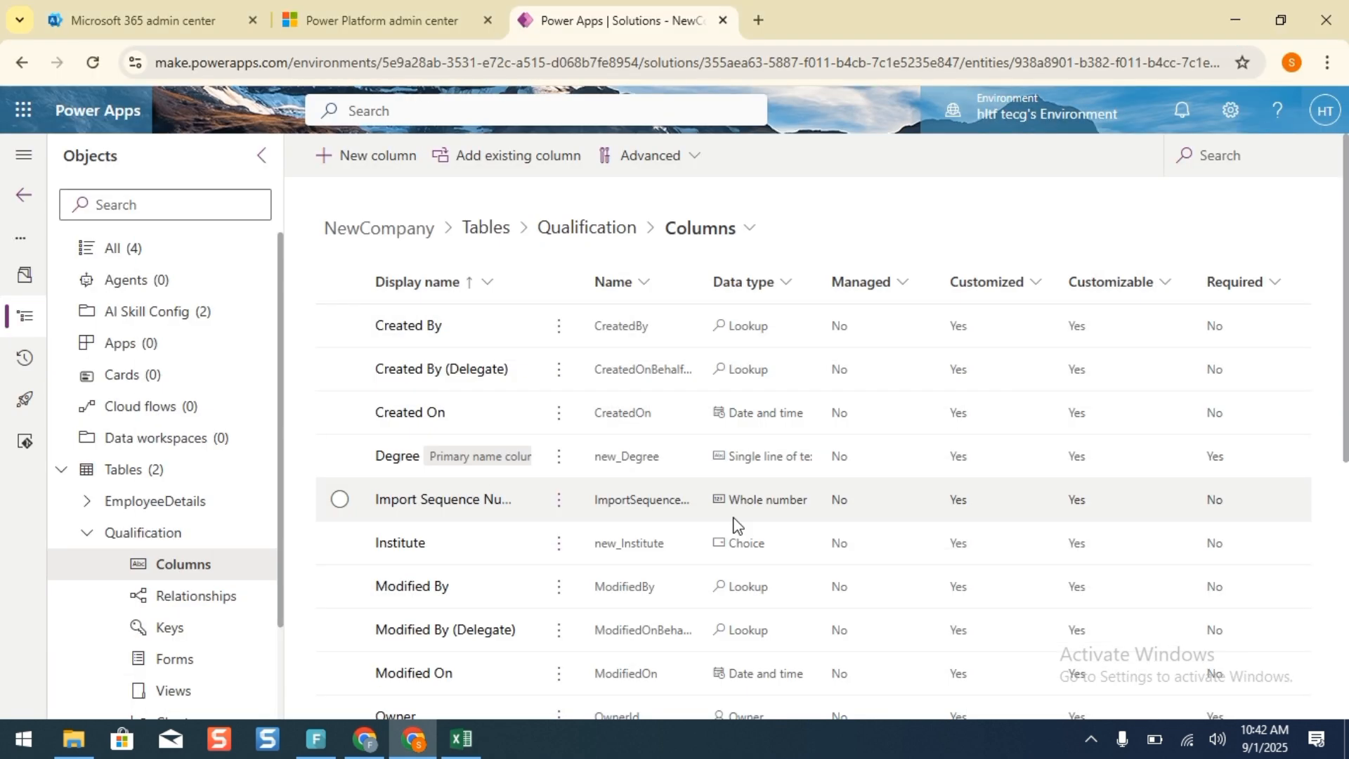
Start a new column in the Qualification table and name it Date of Passing.
left_click(378, 169)
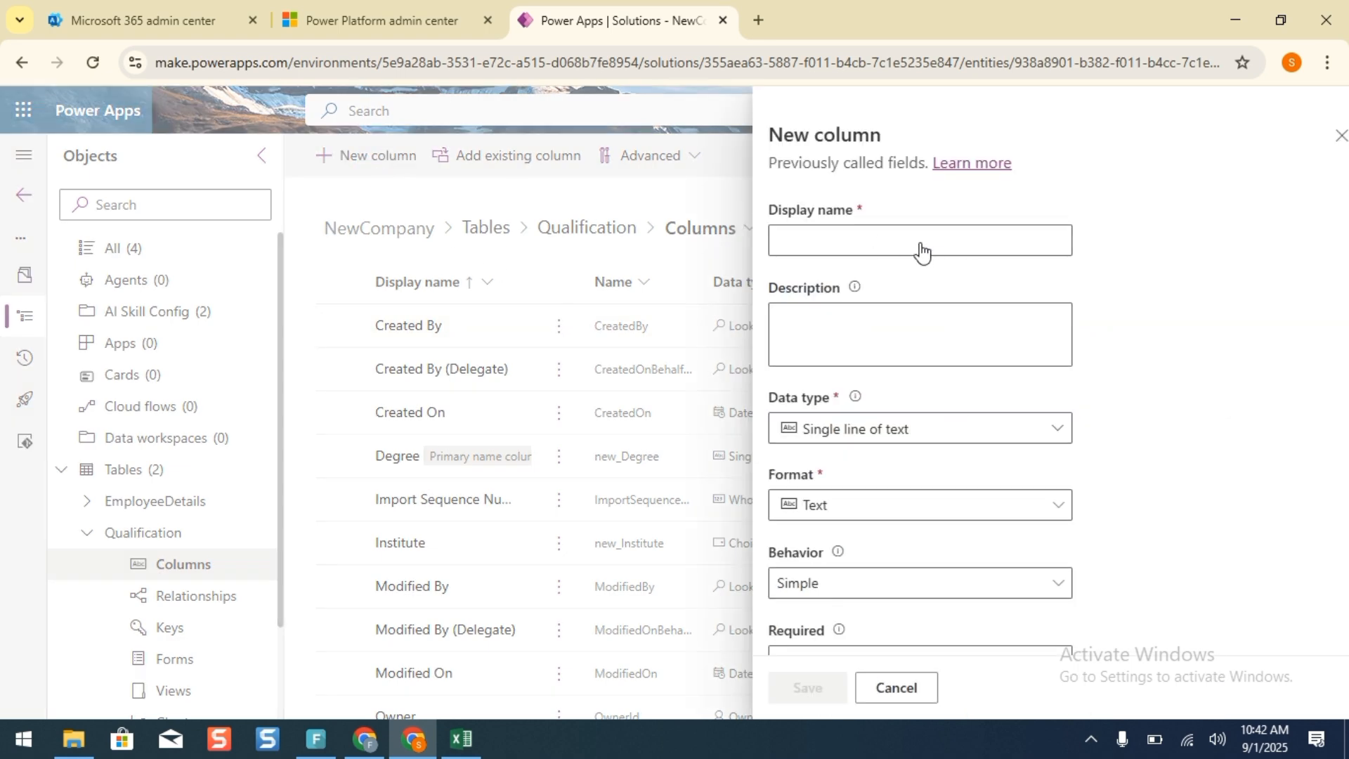
left_click(863, 248)
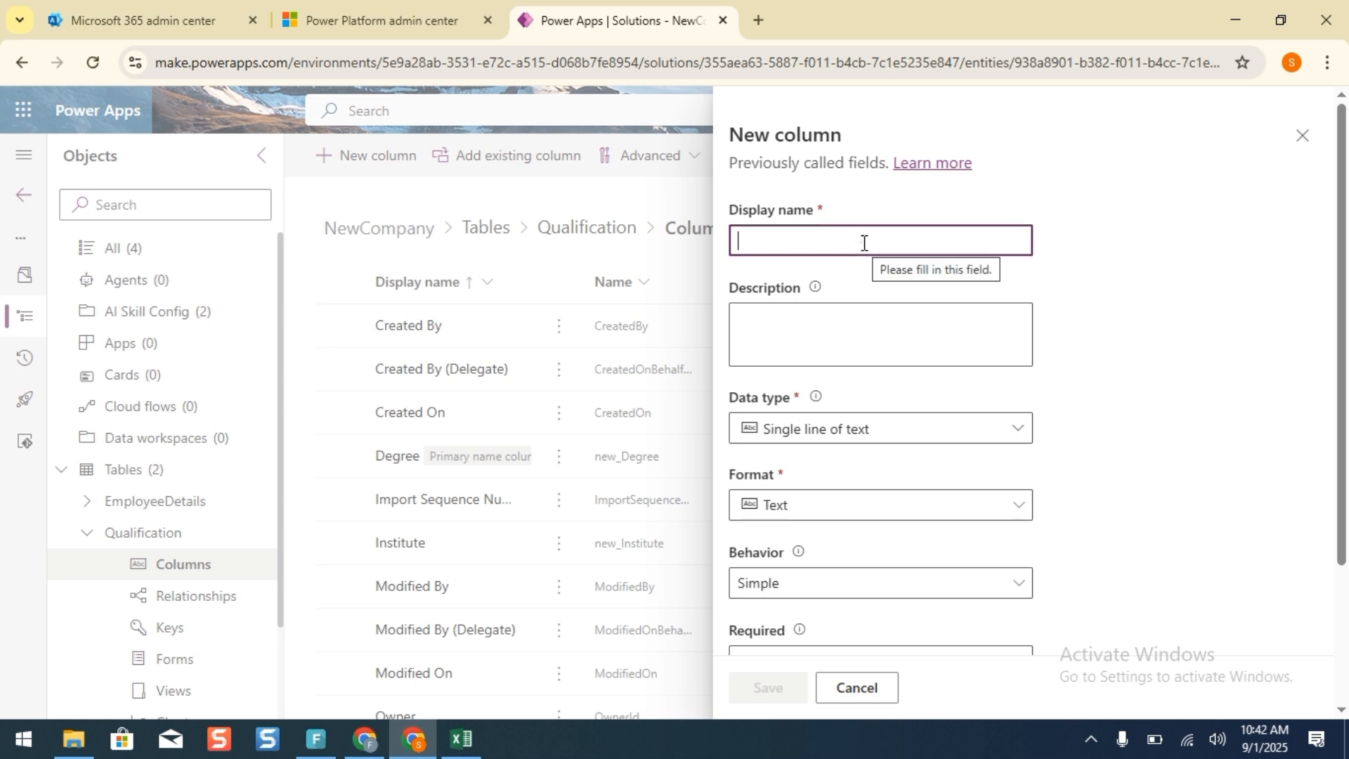
type("Date if")
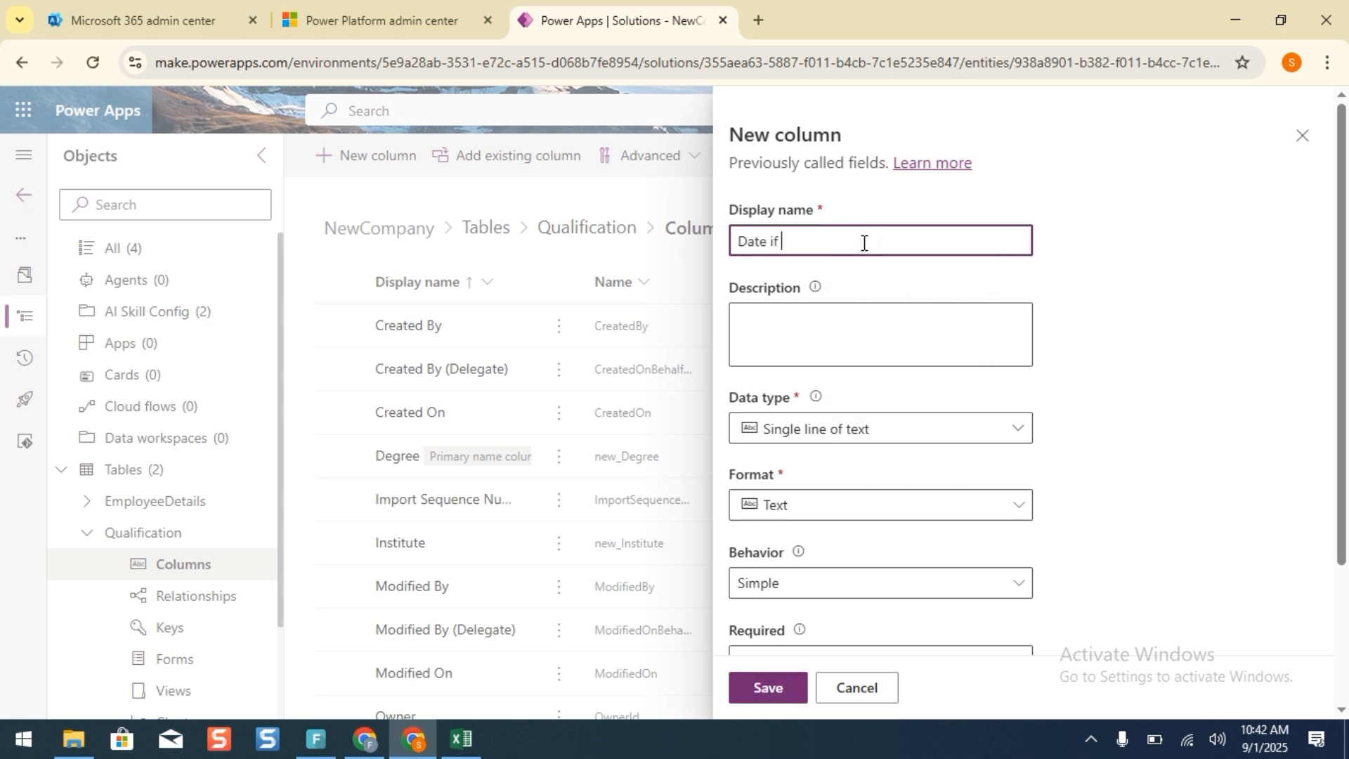
type(" of Passing")
Set the Date of Passing column's data type to Date and time with the Date only format, and save the column.
left_click(834, 437)
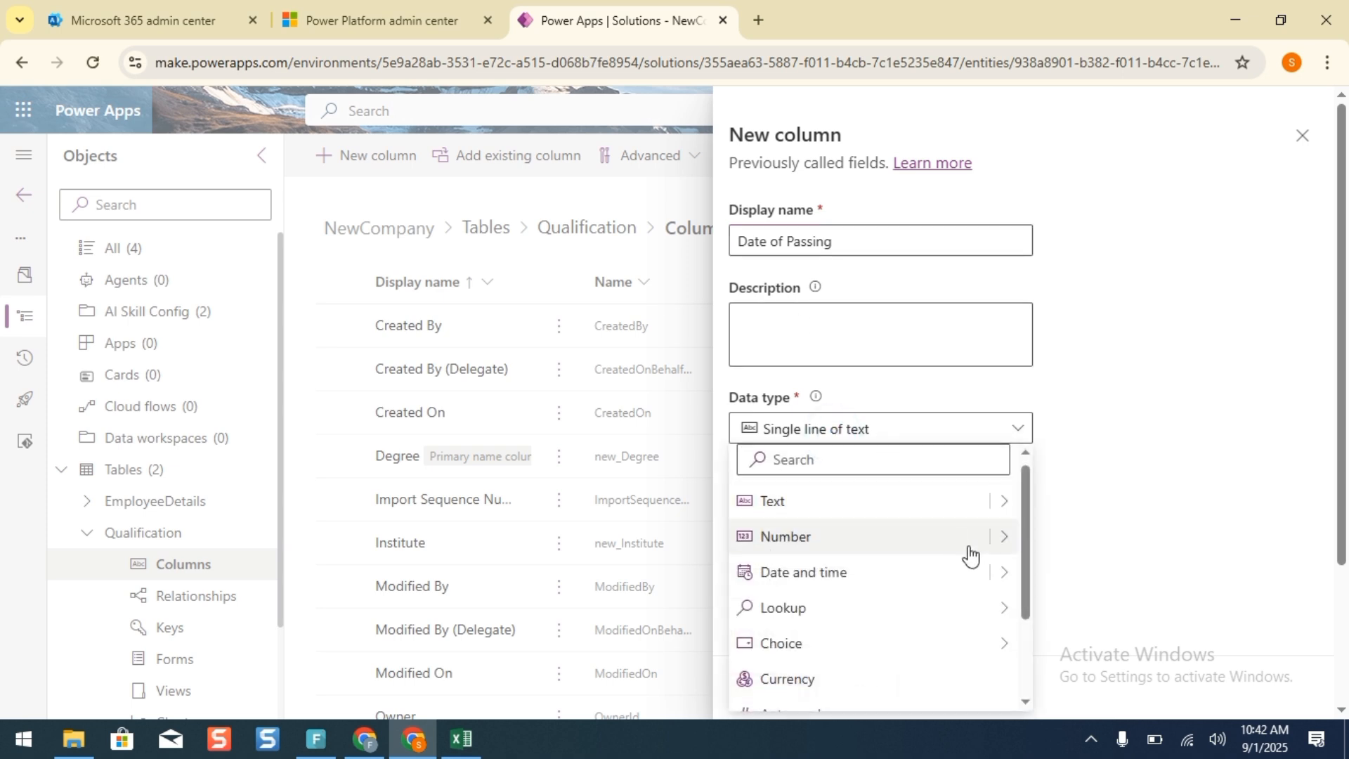
mouse_move(1003, 574)
left_click(1057, 608)
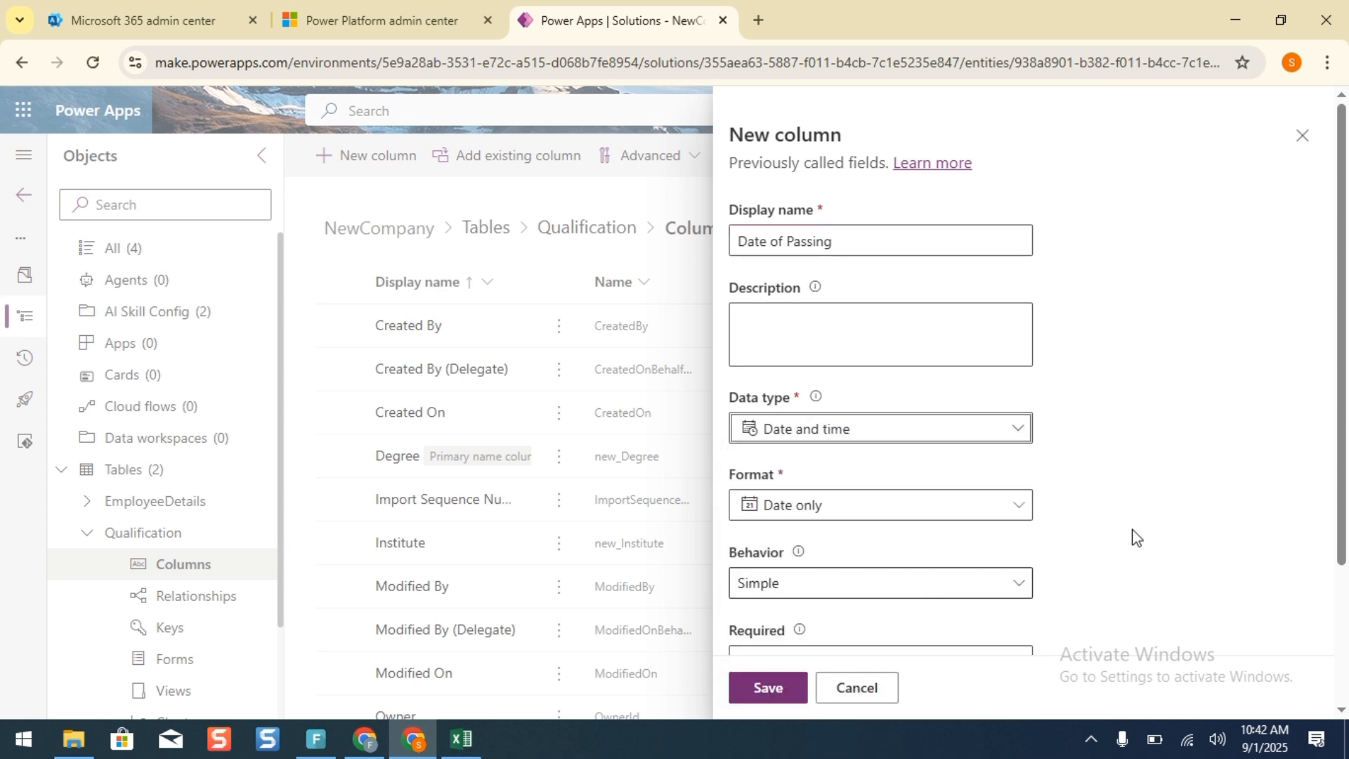
scroll(983, 492, "down", 3)
left_click(747, 694)
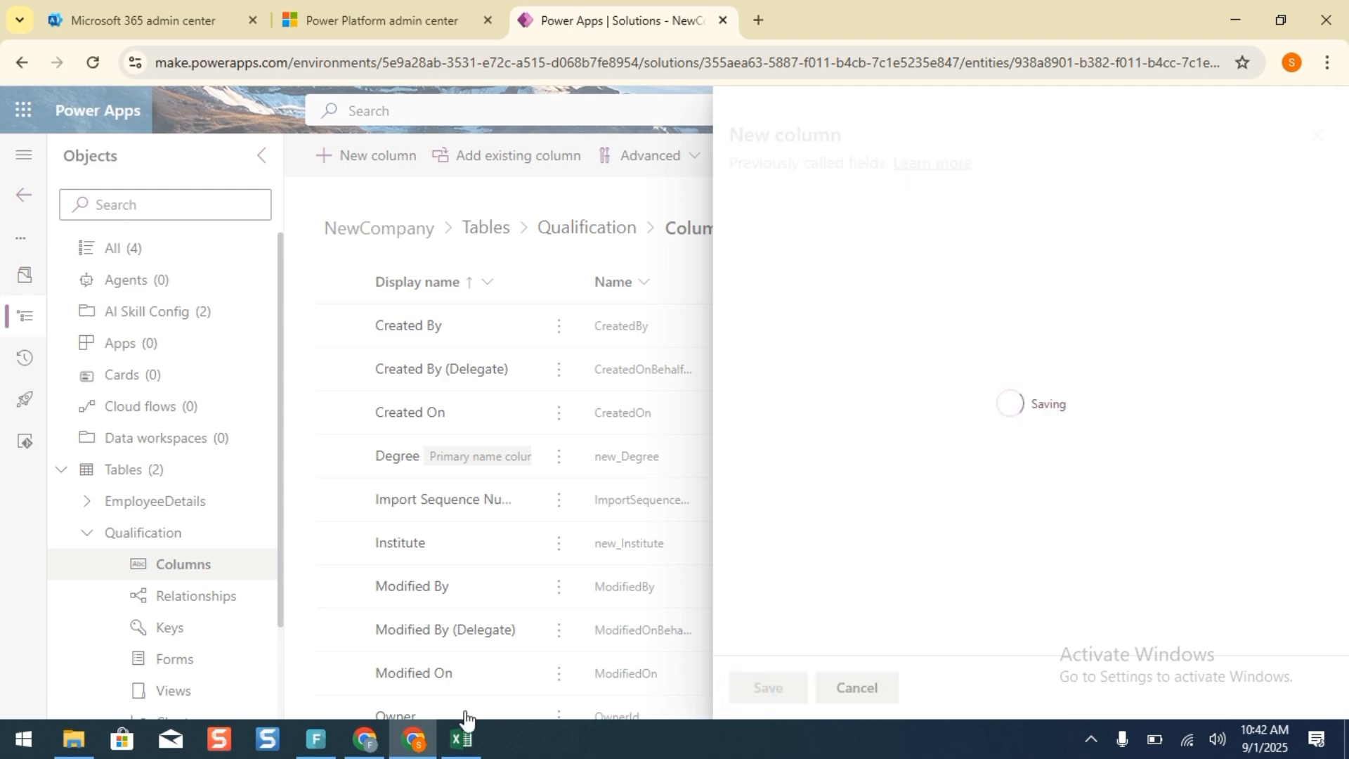
Check the Qualification plan in Excel, and start a new Power Apps column named Grade with the single-select Choice data type.
left_click(461, 739)
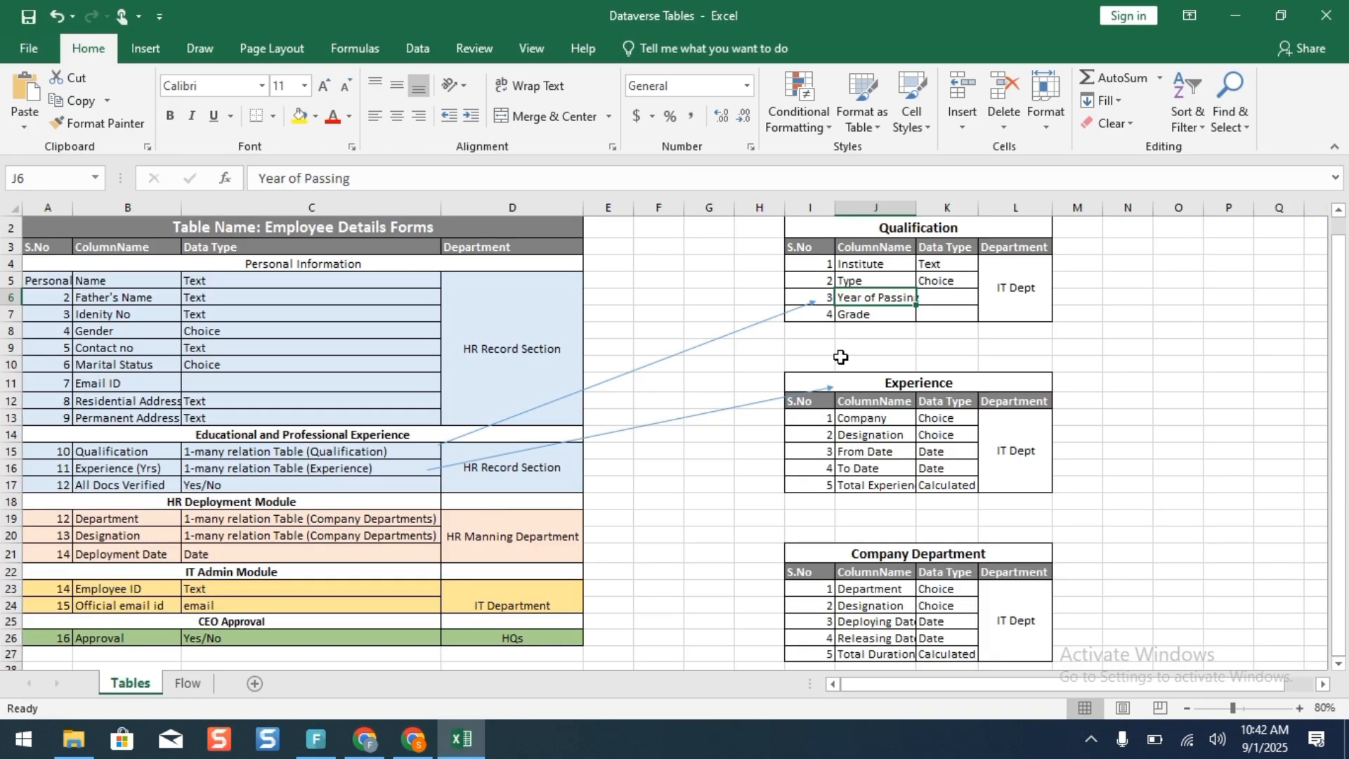
left_click(1234, 16)
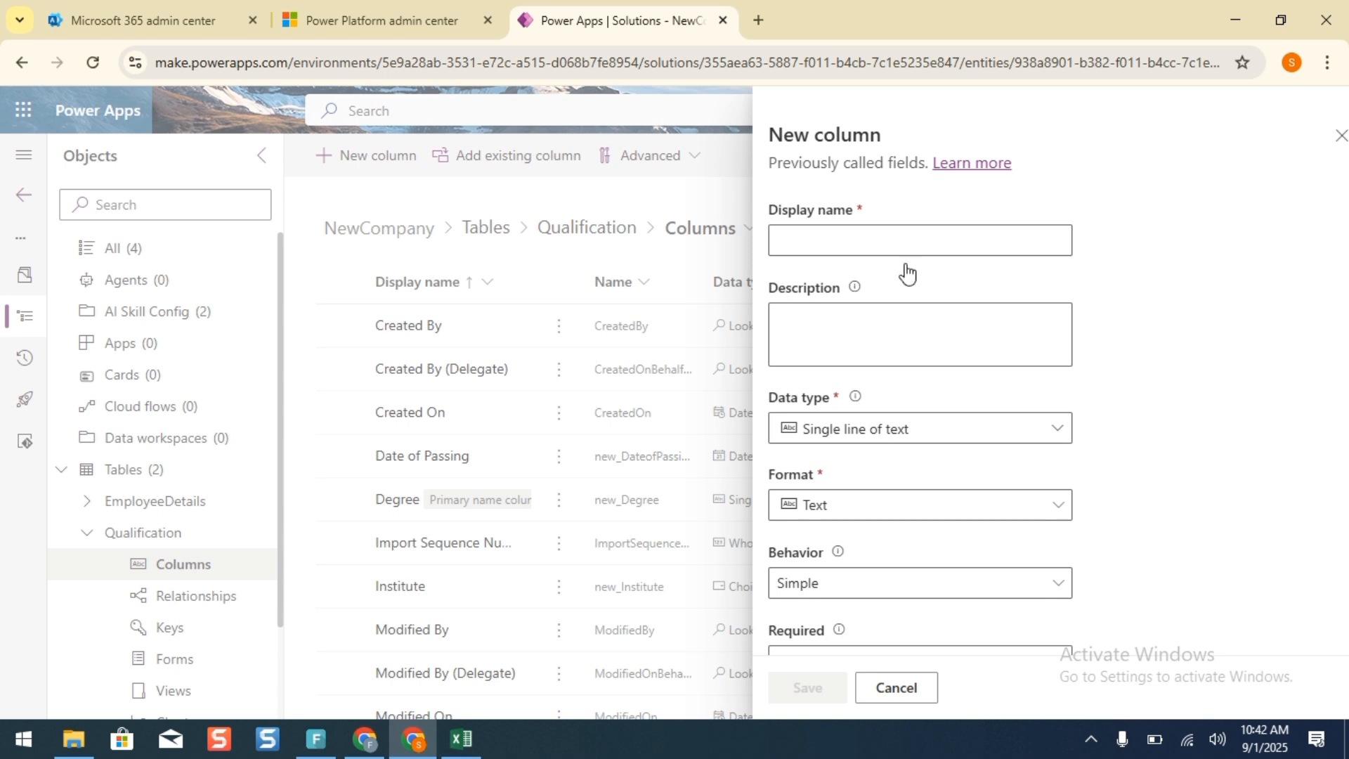
left_click(836, 241)
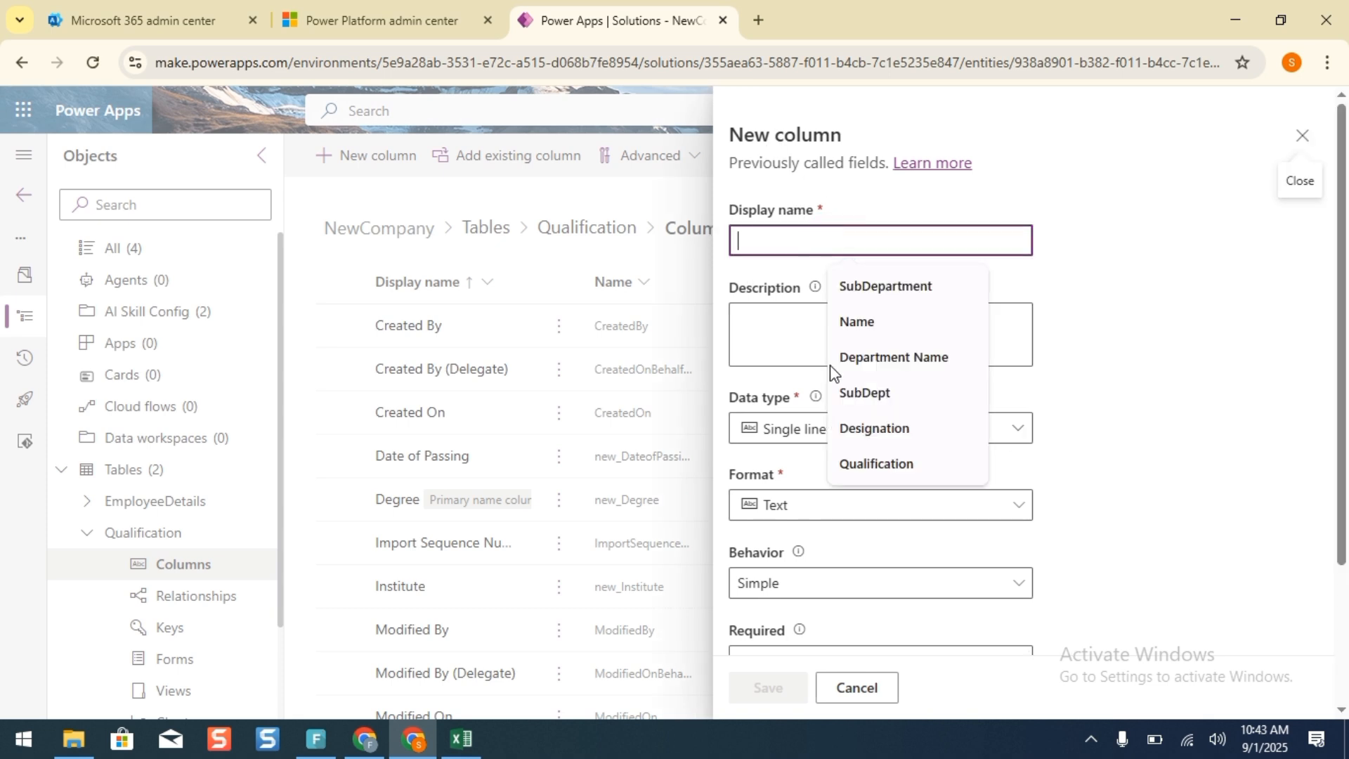
type("Grade")
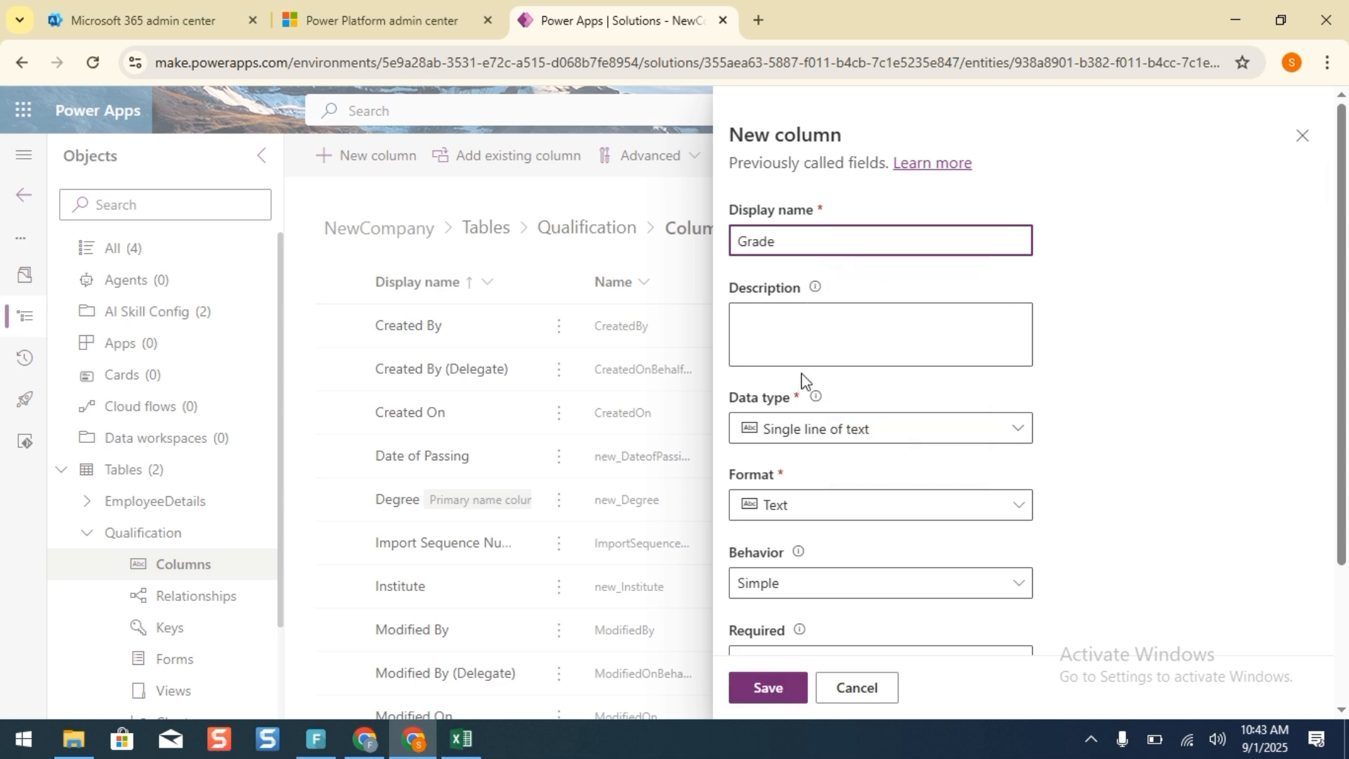
left_click(828, 430)
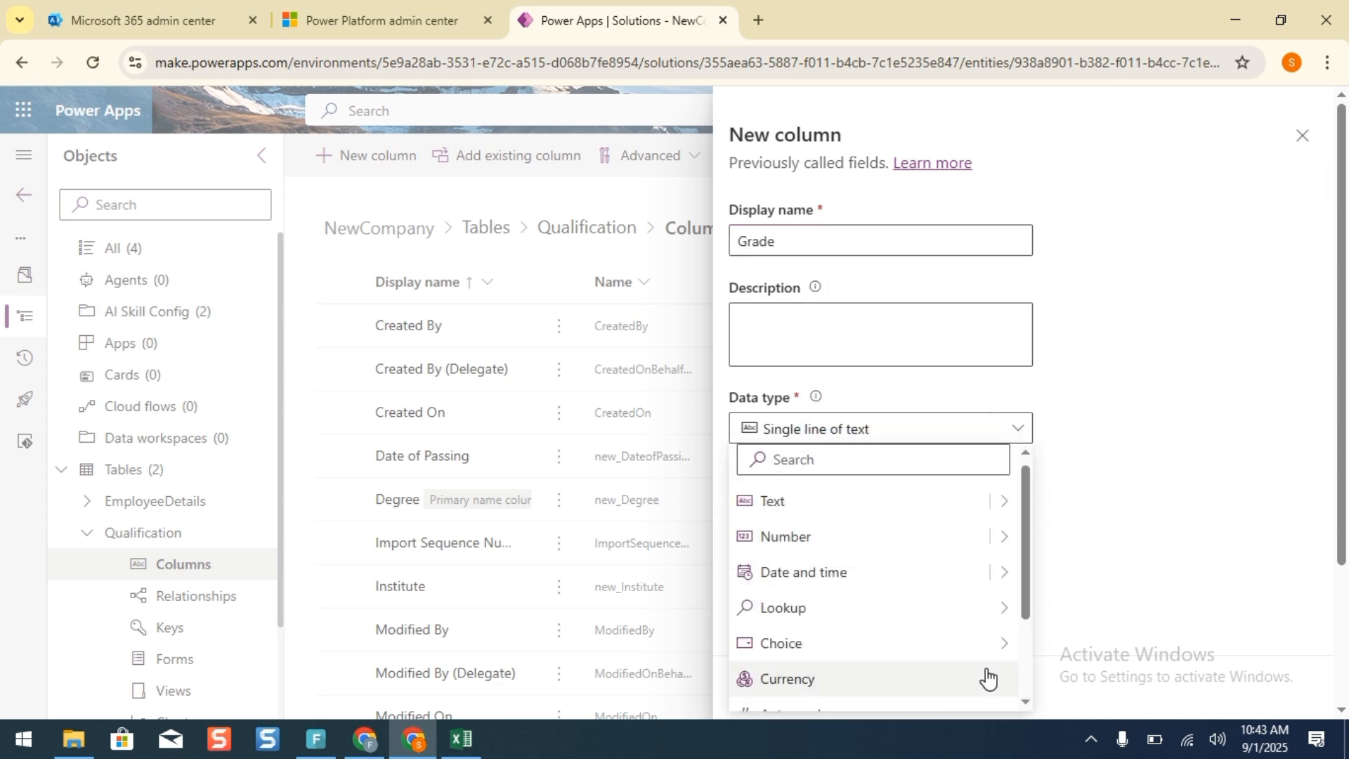
mouse_move(1000, 658)
left_click(1054, 643)
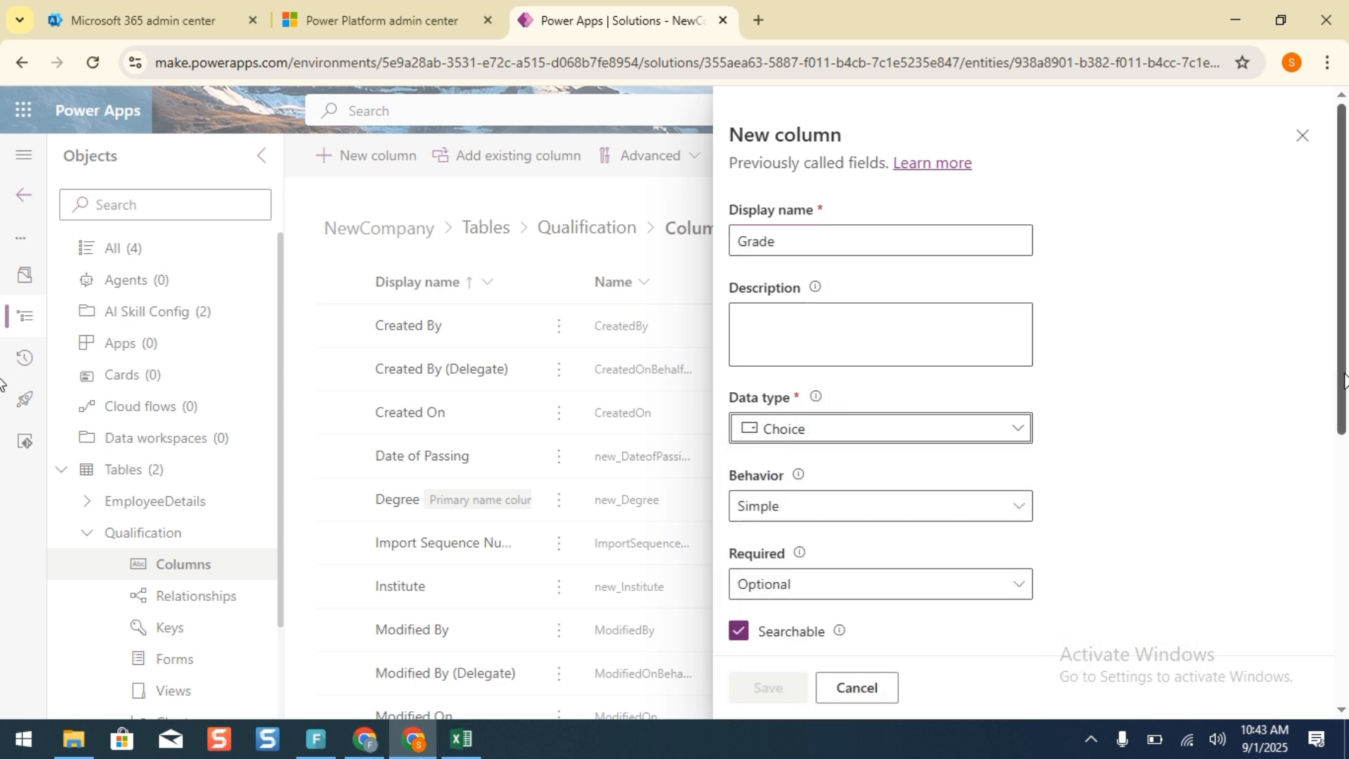
Make the Grade column's choices local instead of global, and enter the labels A+, A, B and C.
scroll(970, 476, "down", 5)
left_click(745, 331)
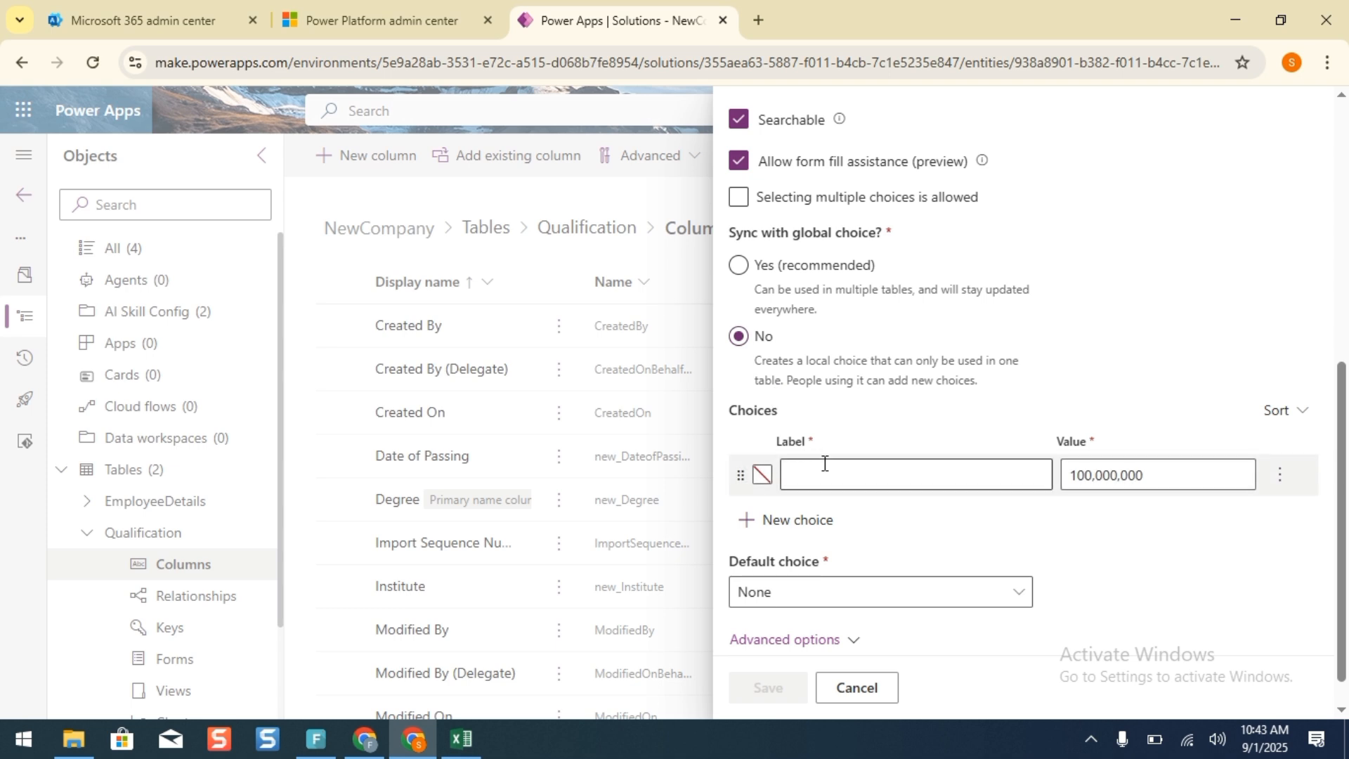
left_click(825, 465)
type("A")
left_click(807, 519)
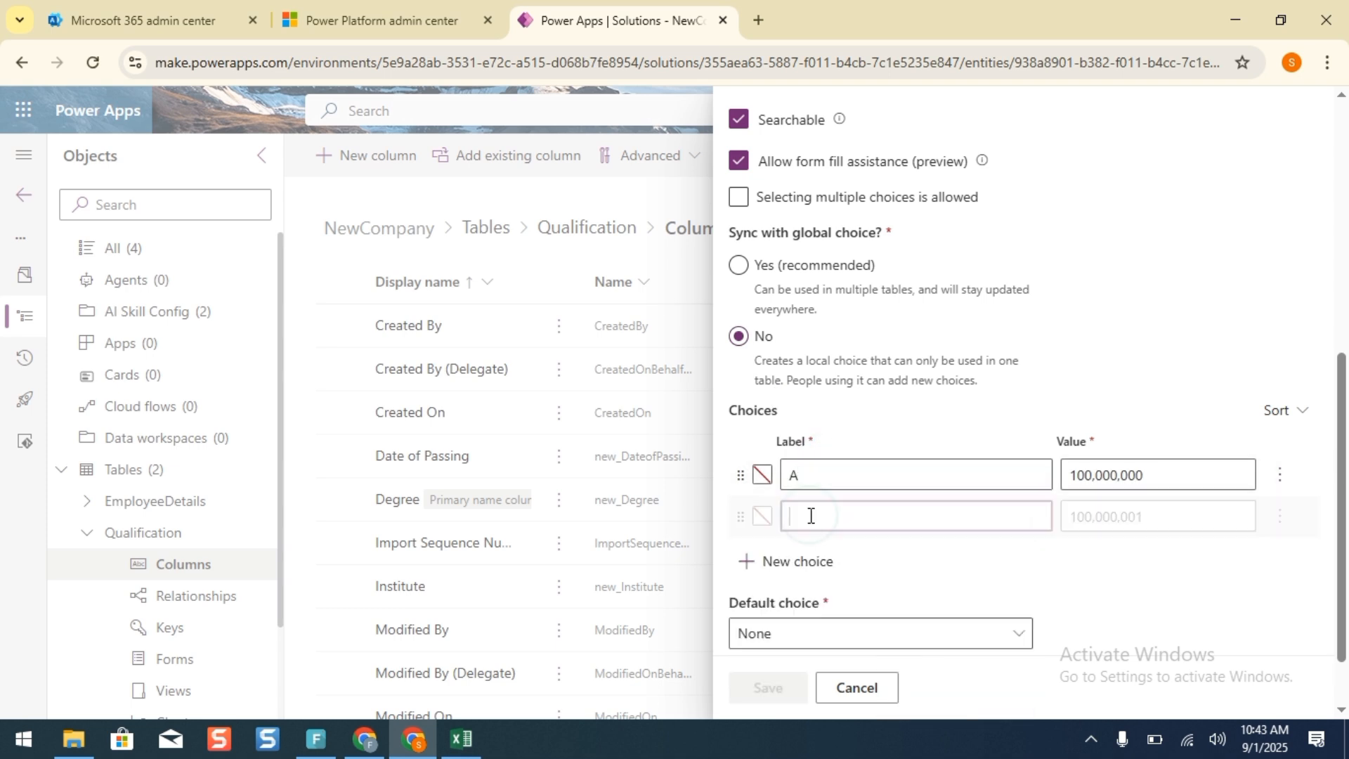
left_click(834, 476)
type("+")
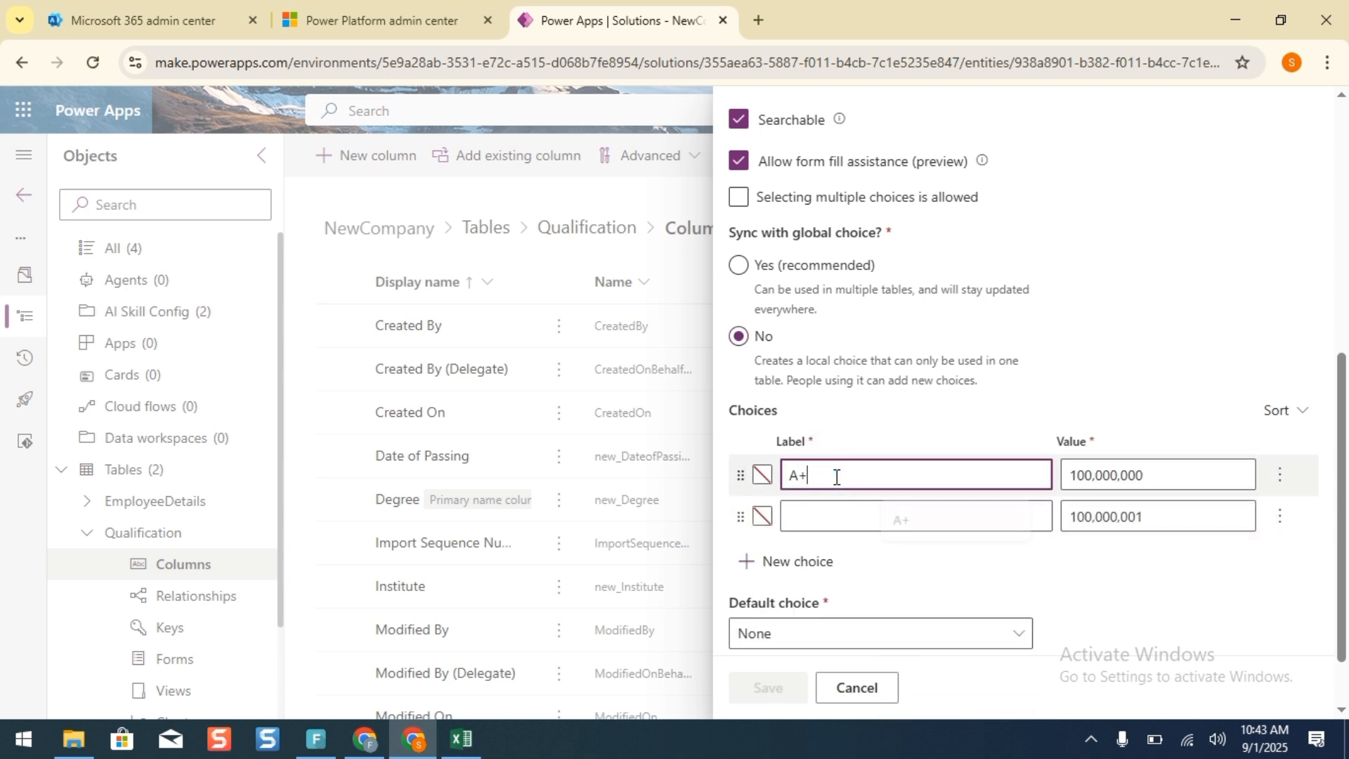
left_click(826, 509)
type("A")
left_click(805, 562)
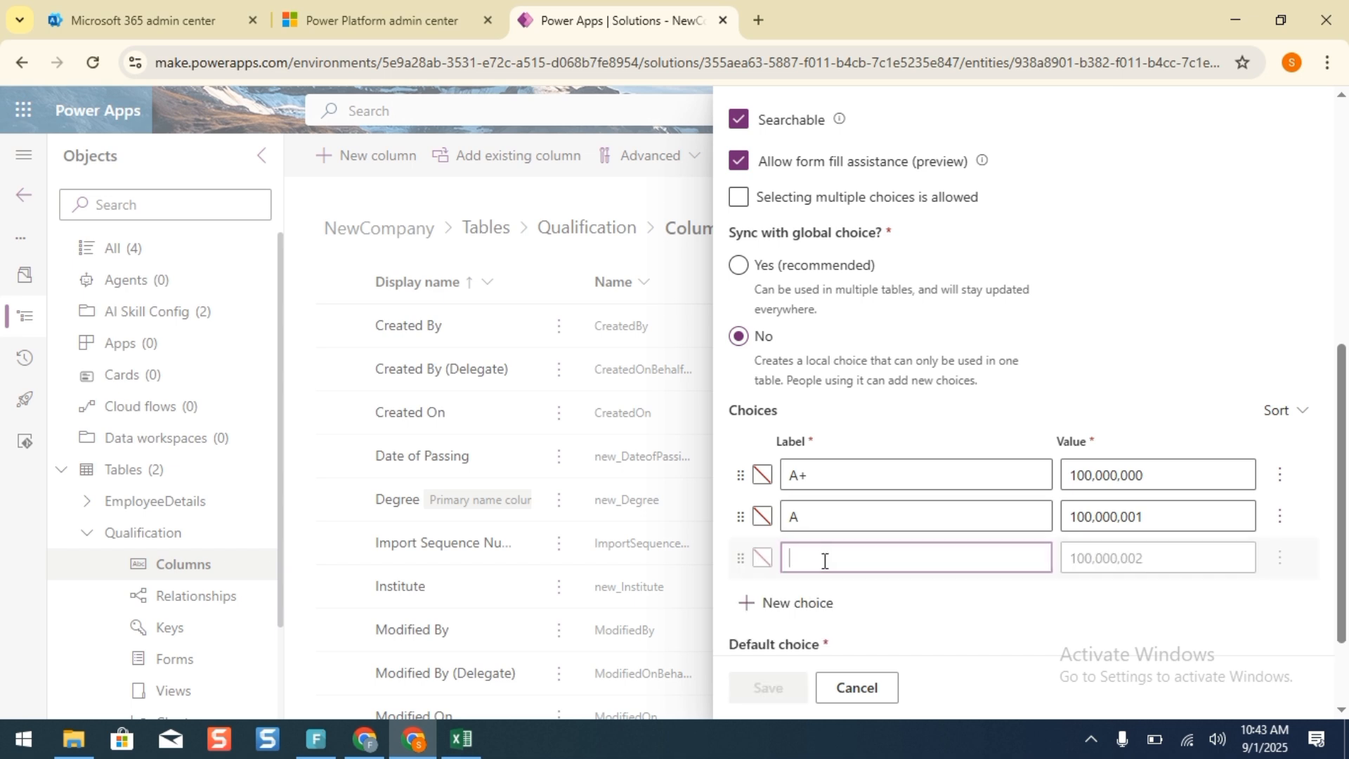
left_click(801, 602)
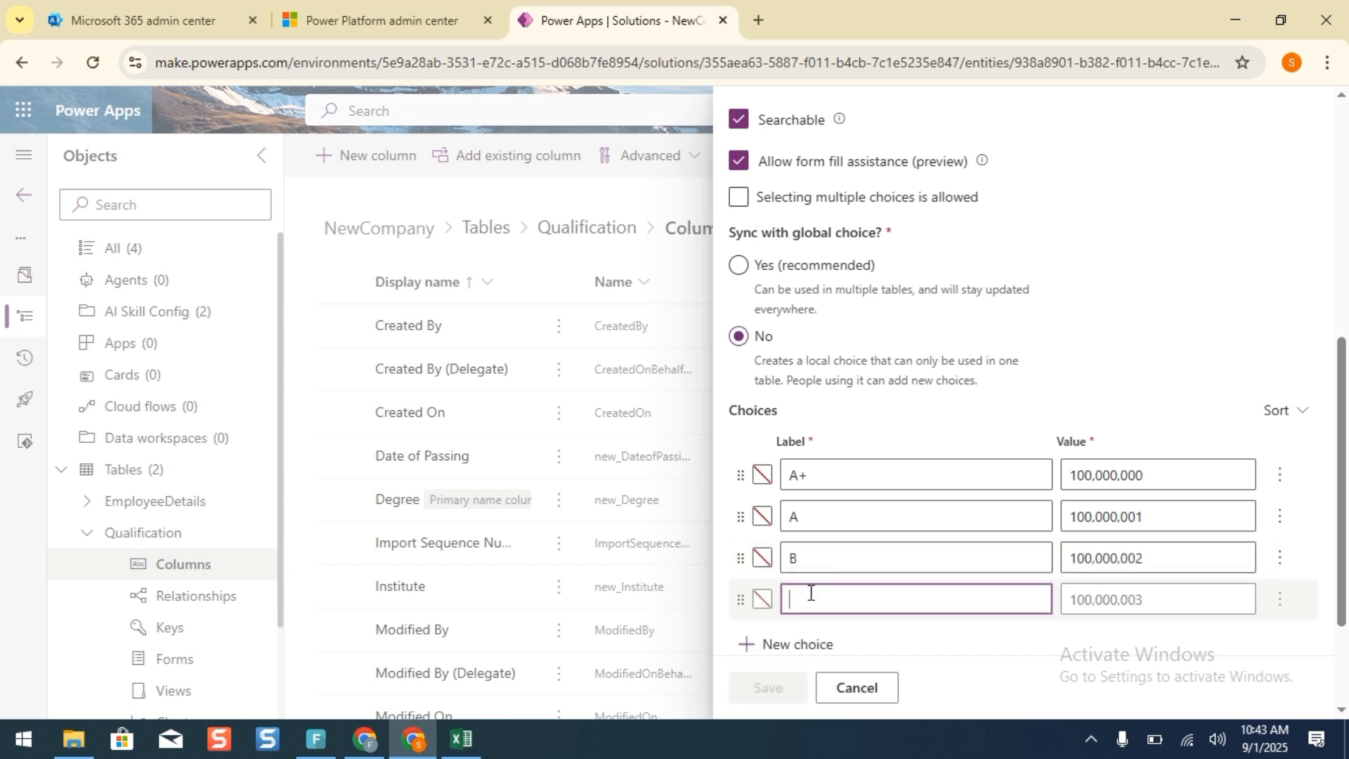
type("C")
Add the choices 3.5 CGPA and 4,0 CGPA to the Grade column, with CGPA in capitals.
left_click(807, 644)
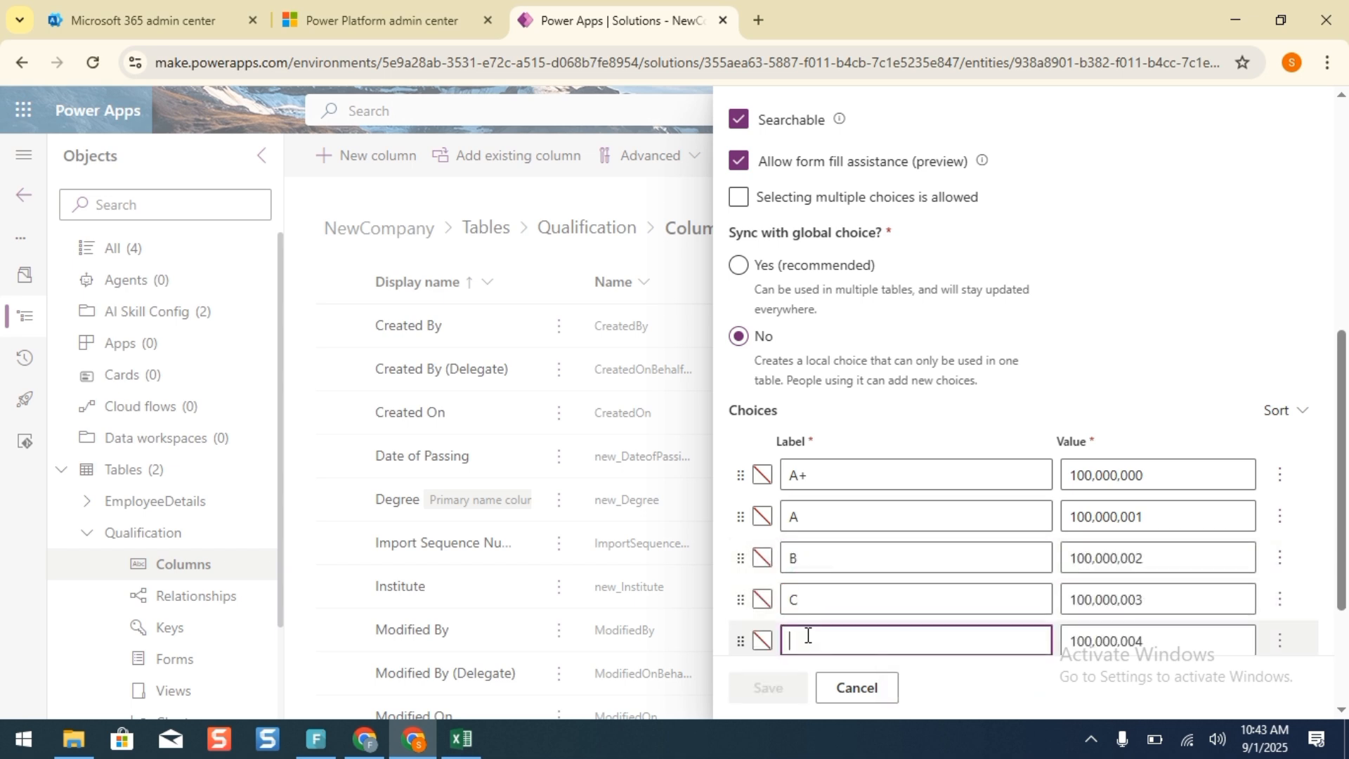
type("3.5 cgp")
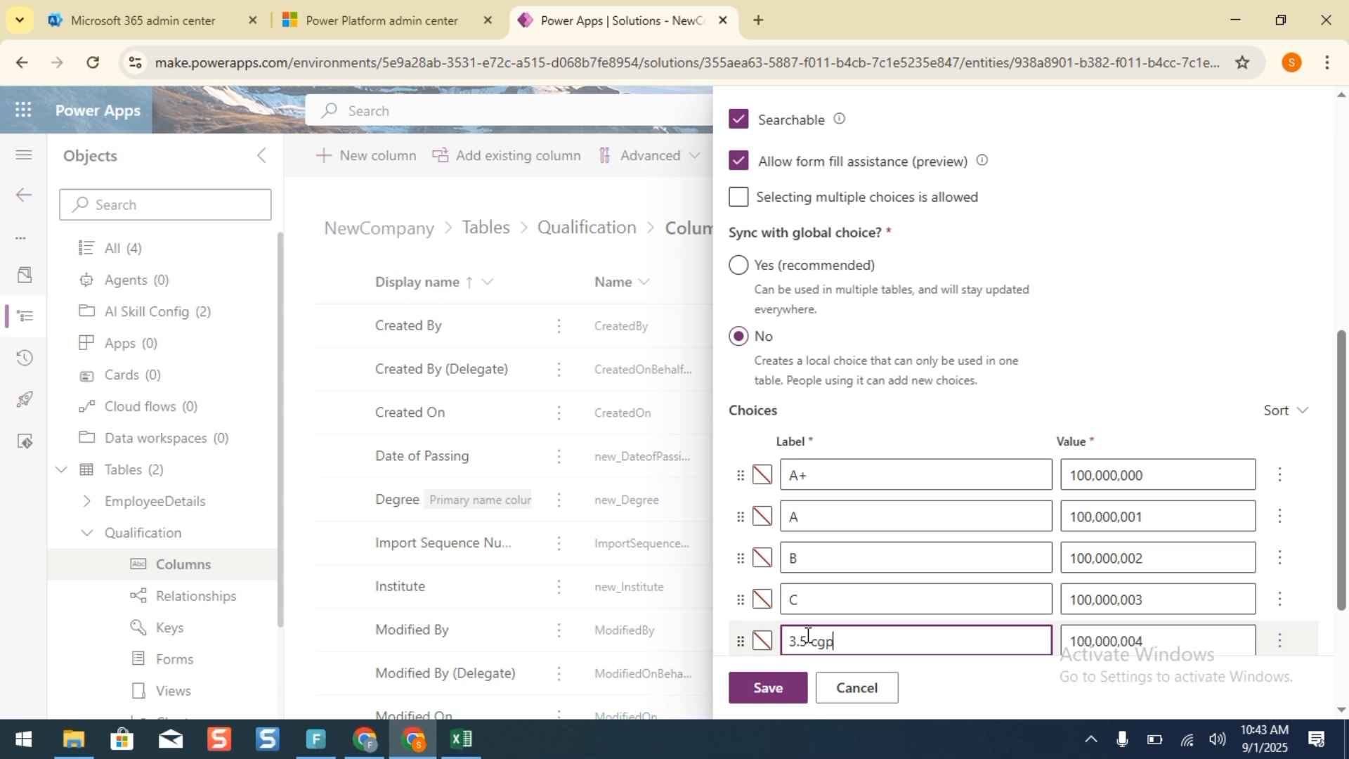
type("a")
scroll(1342, 538, "down", 2)
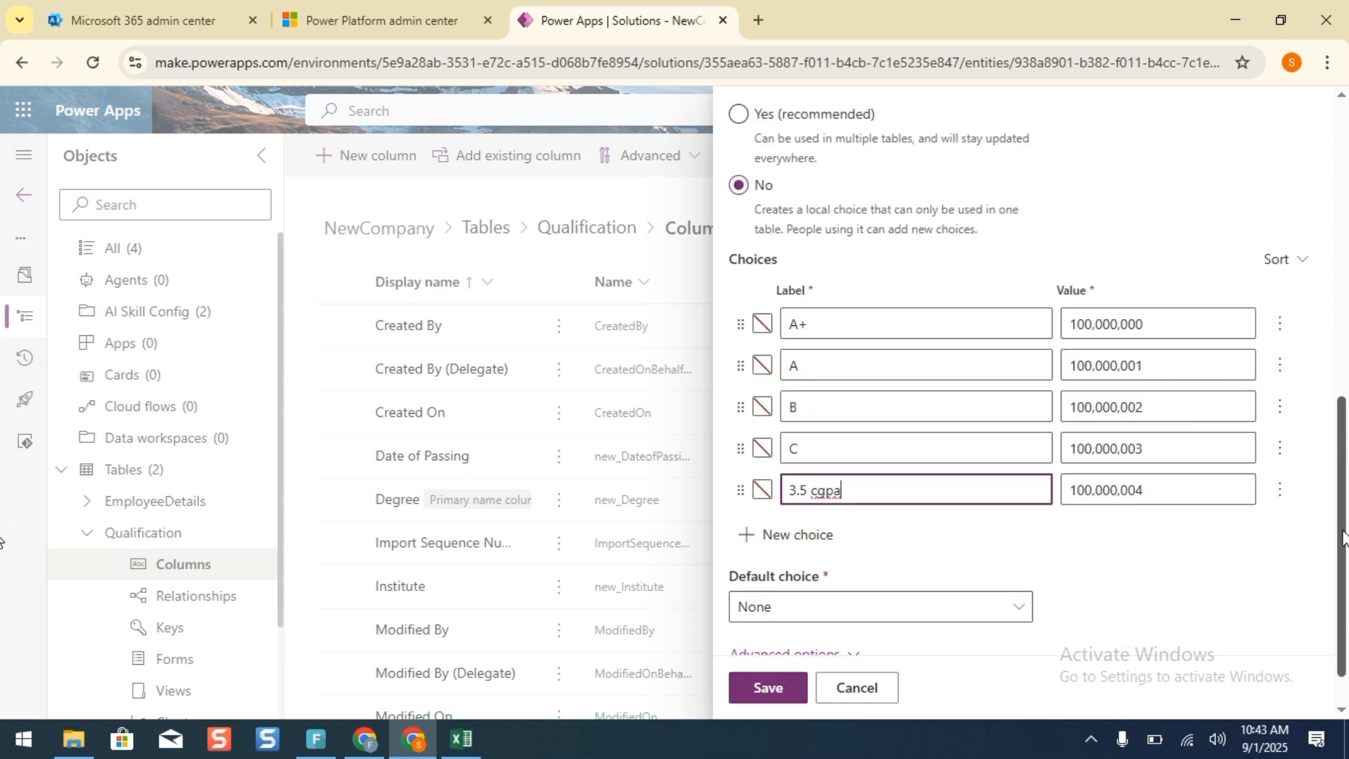
left_click(807, 538)
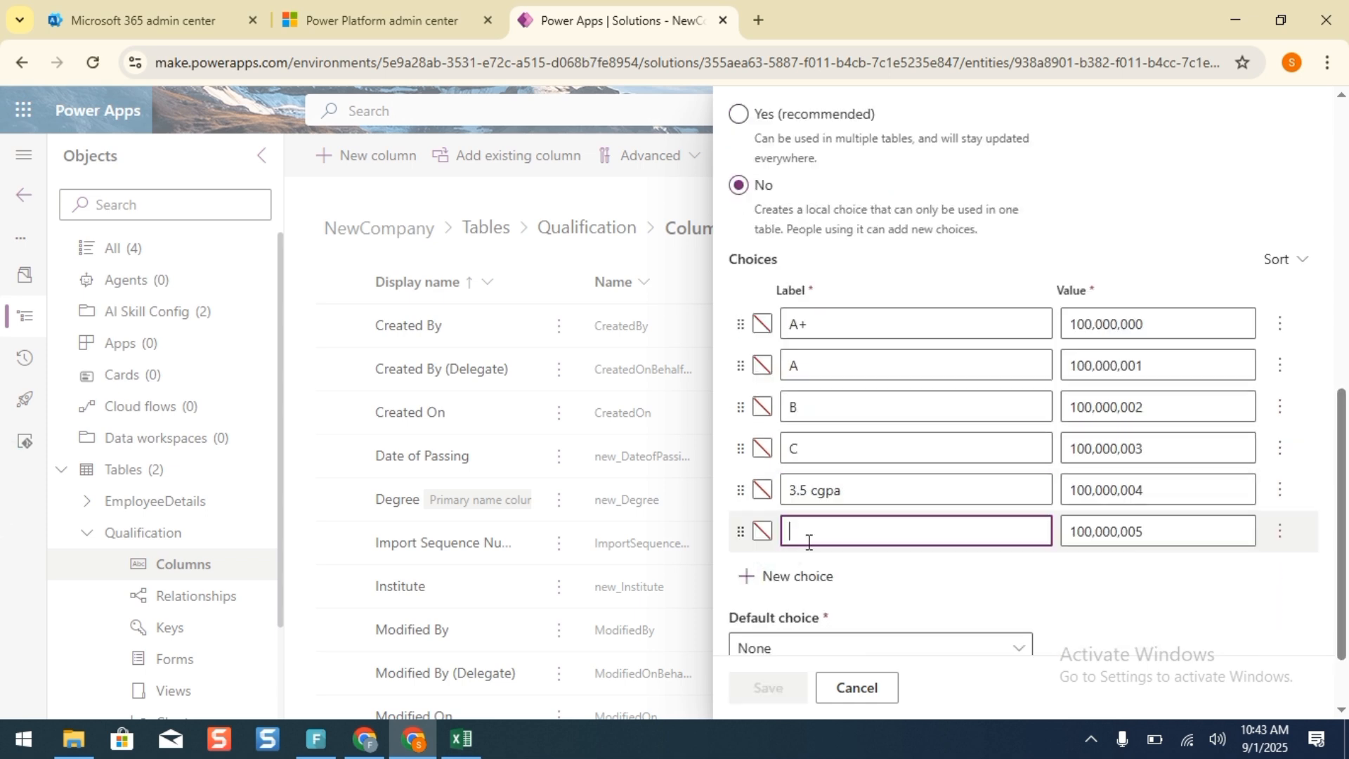
type("4,0 CGPA")
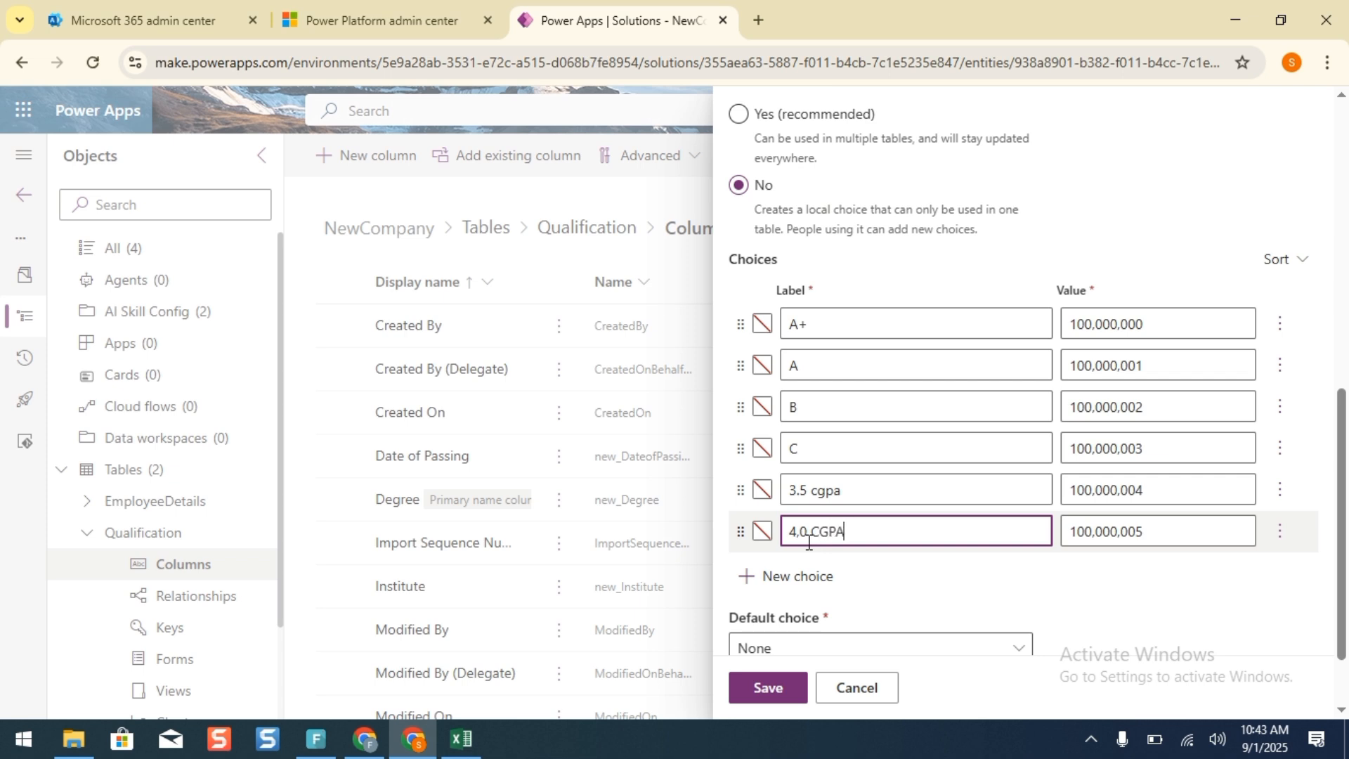
left_click(870, 496)
key("BackSpace")
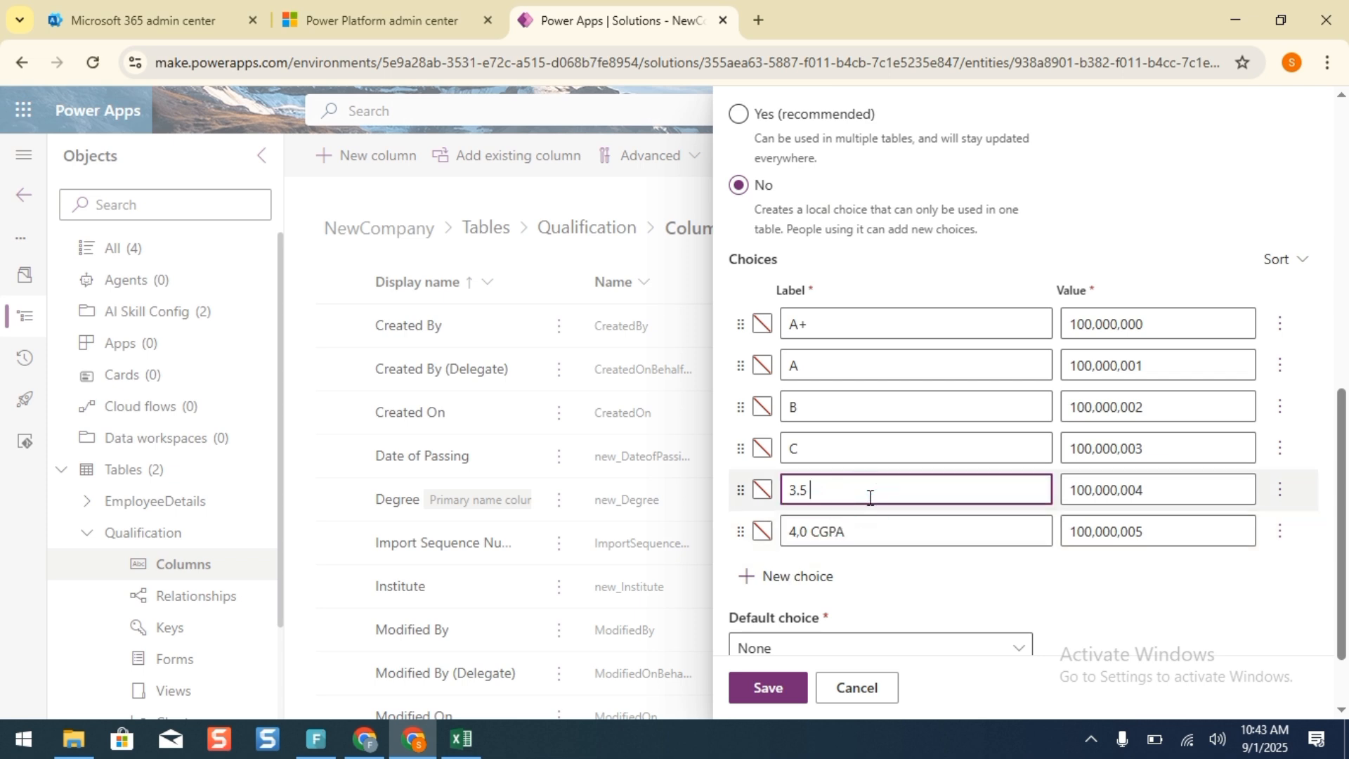
type("PA")
Add a final choice 3.0 CGPA to the Grade column and save the column.
left_click(787, 575)
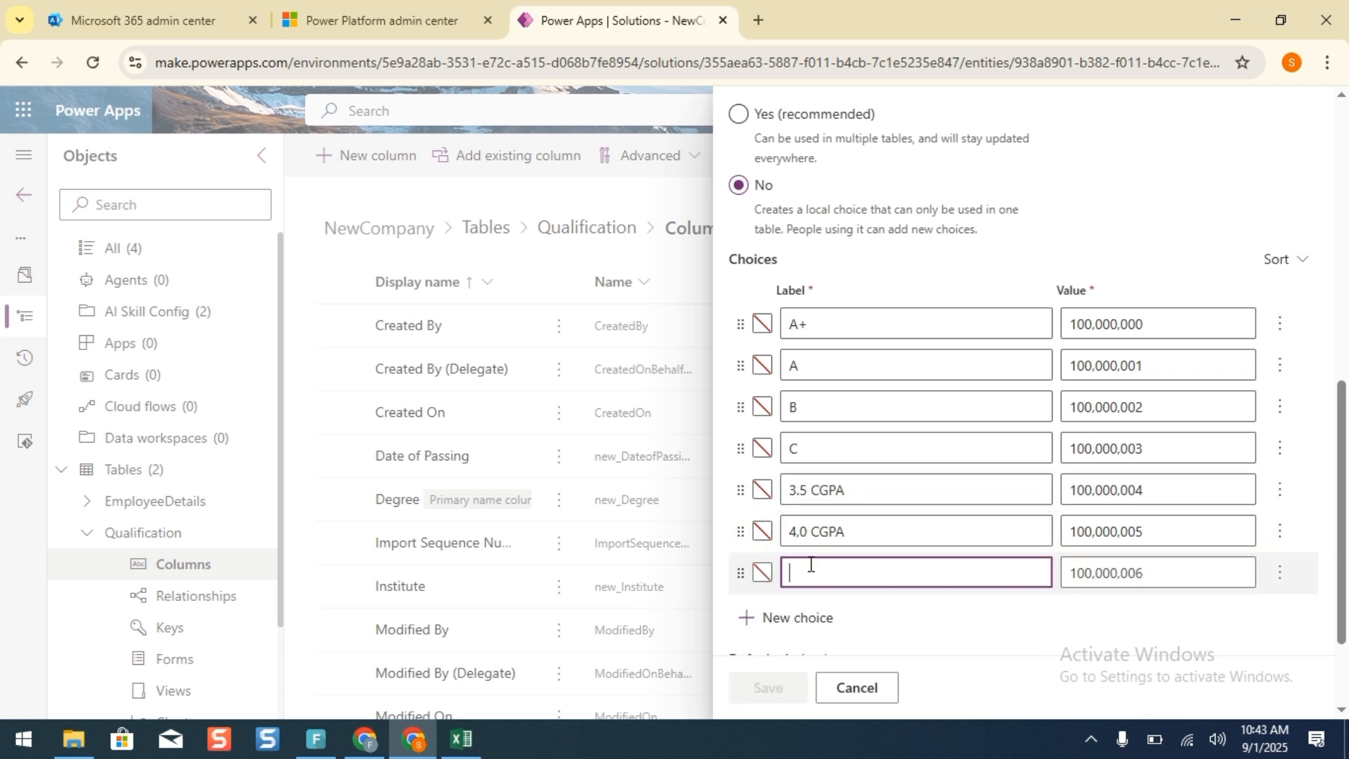
type("3.0 C")
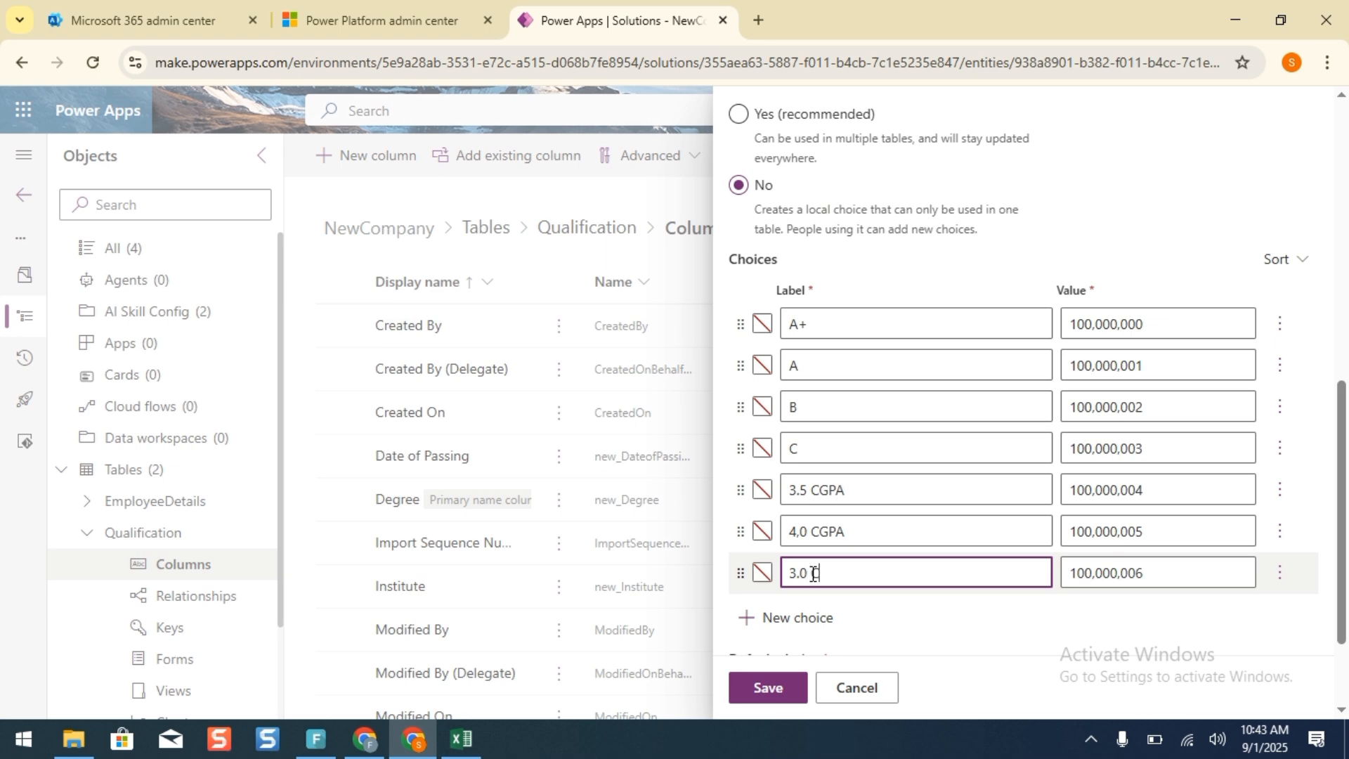
type("GPA")
left_click(766, 686)
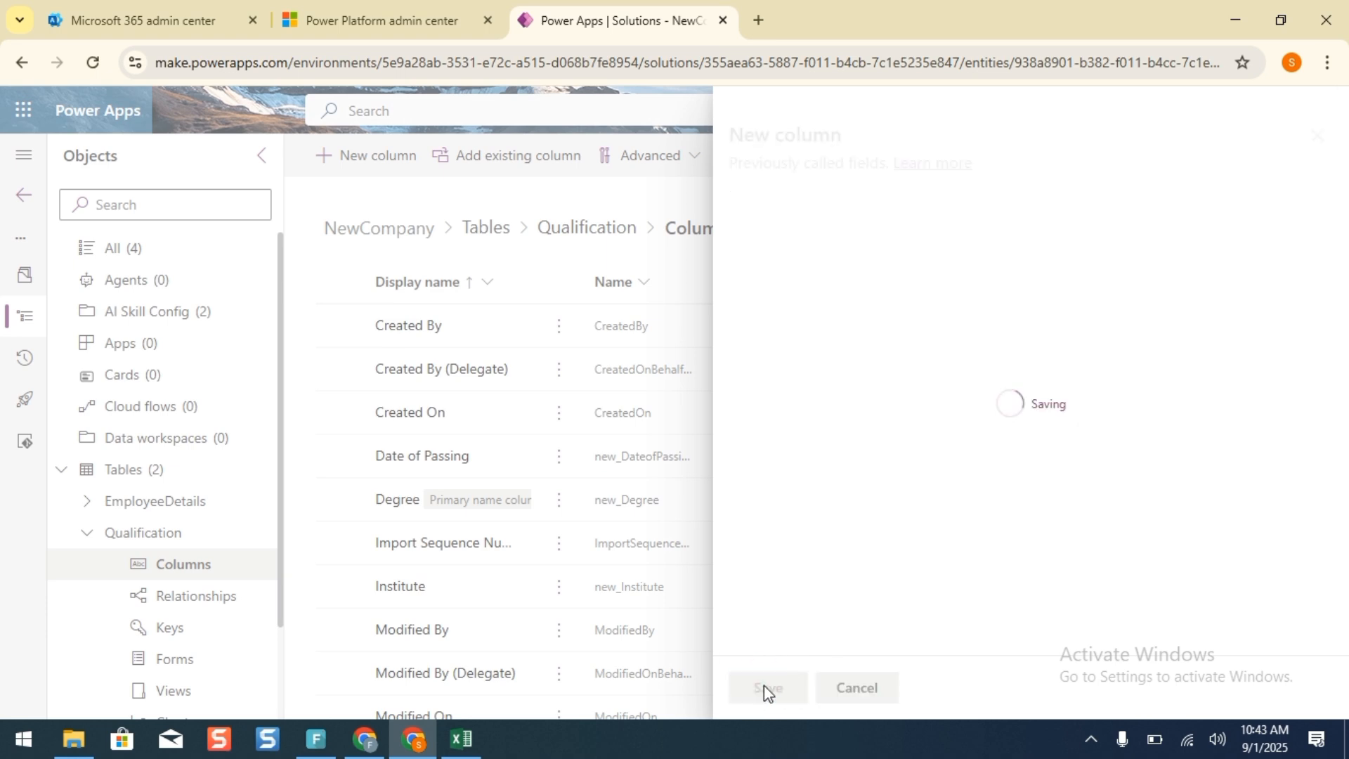
Check the planned Experience table in Excel, return to the NewCompany solution's tables in Power Apps, and start a new blank table.
left_click(461, 738)
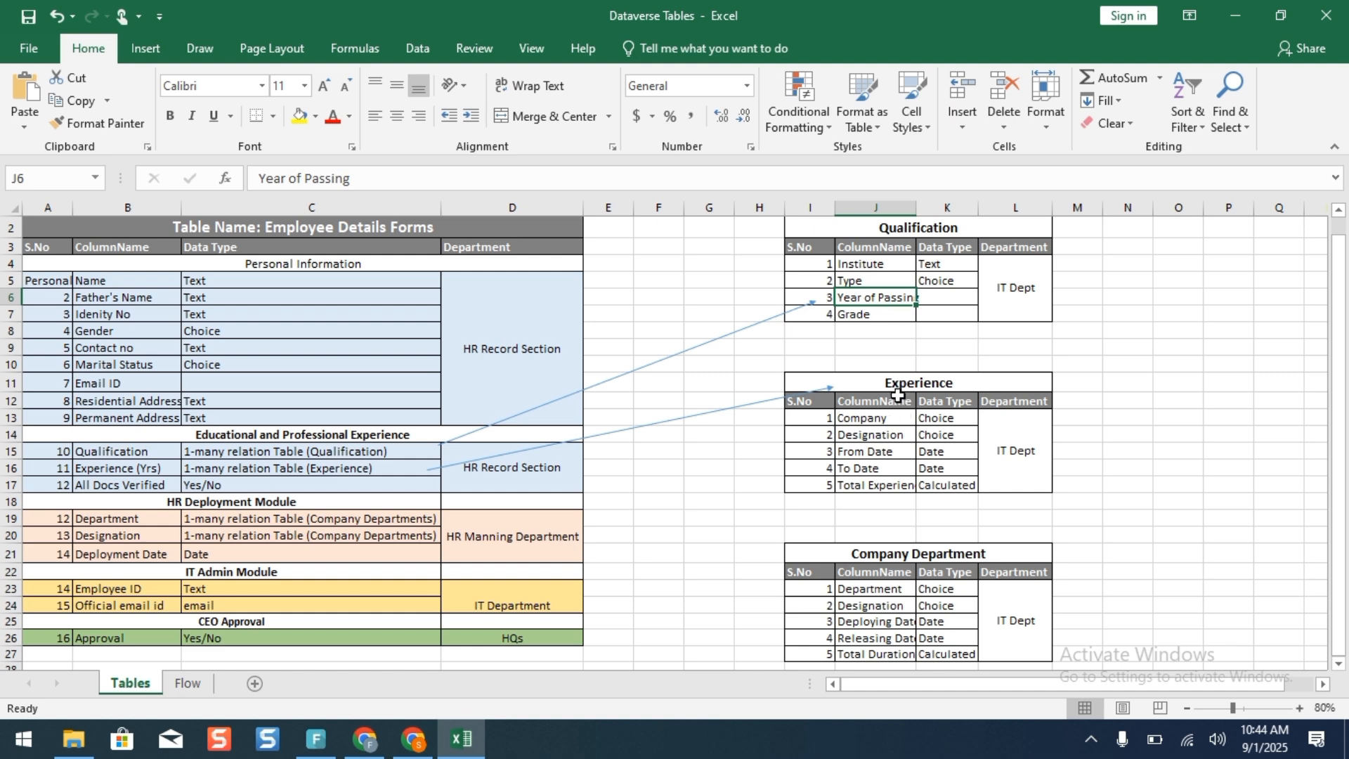
left_click(413, 737)
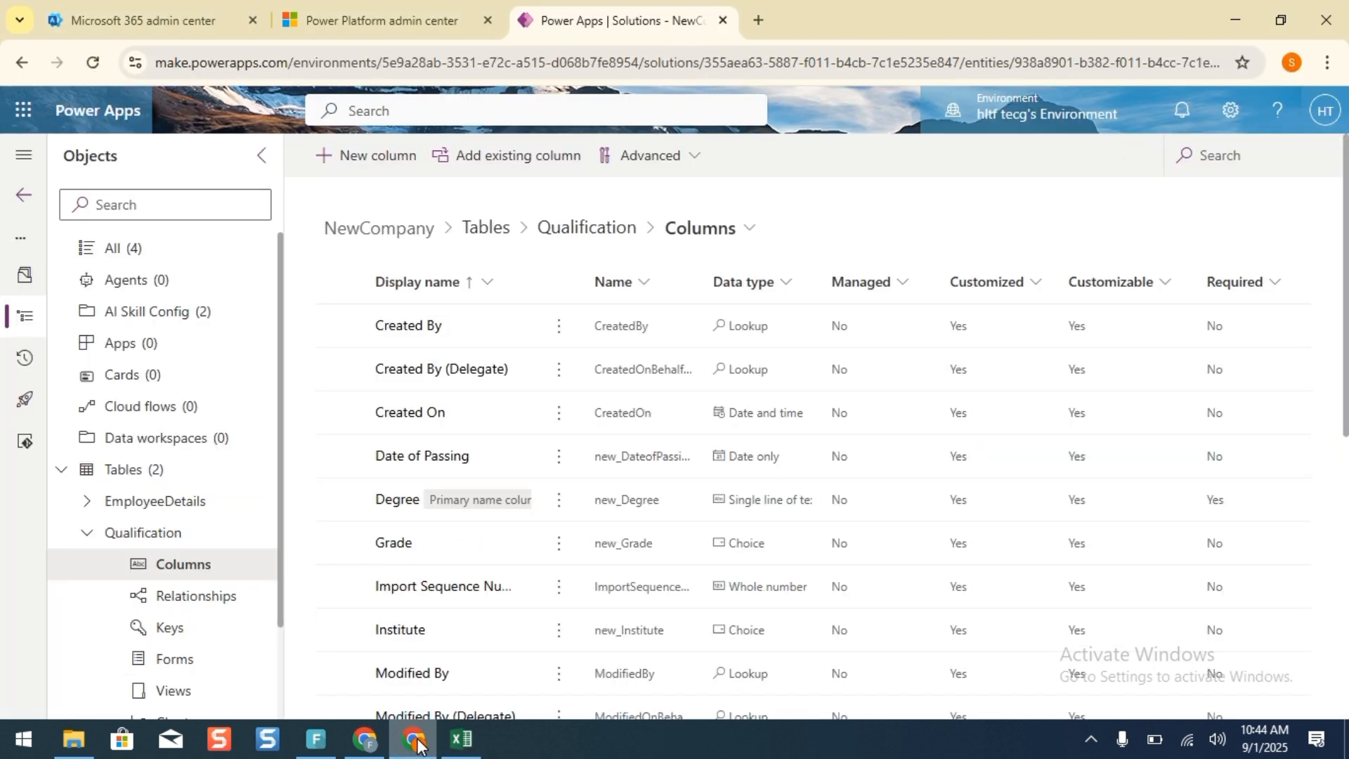
left_click(489, 235)
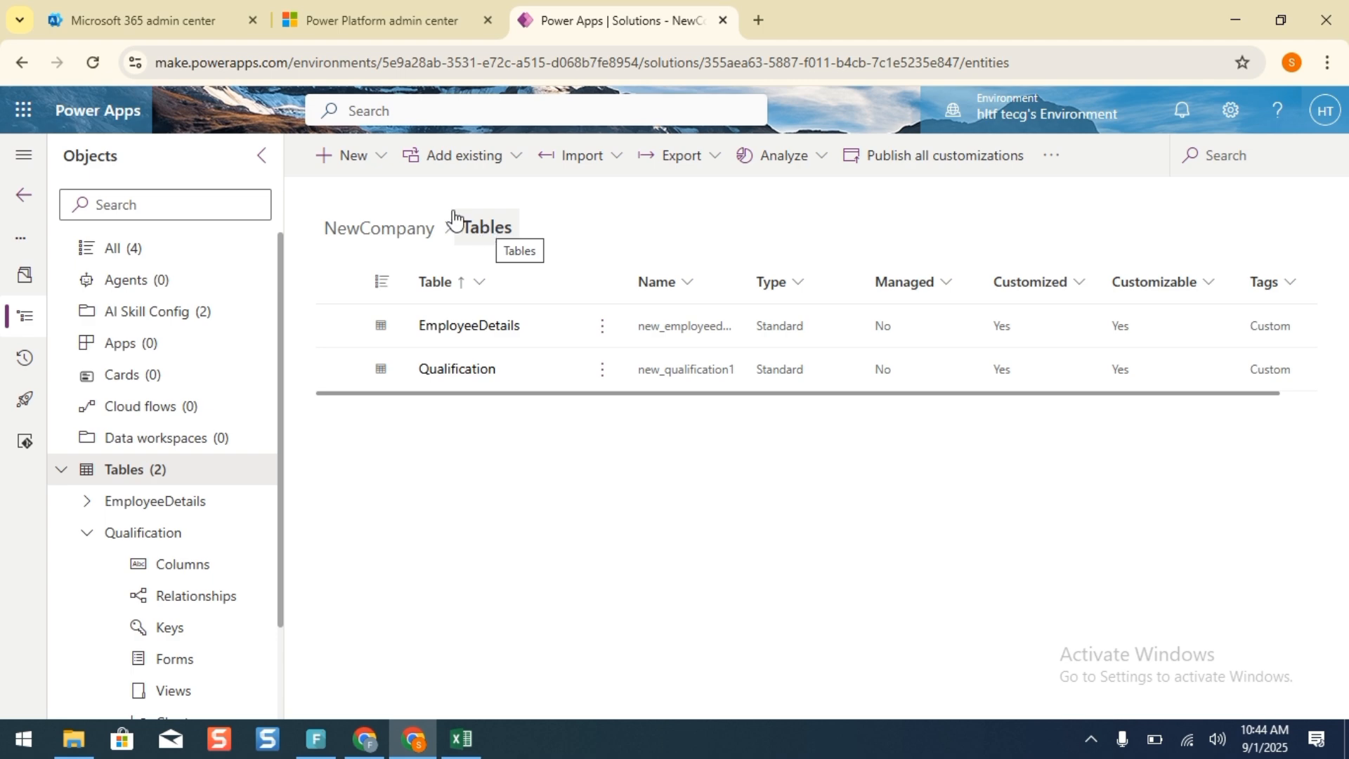
left_click(380, 163)
mouse_move(448, 441)
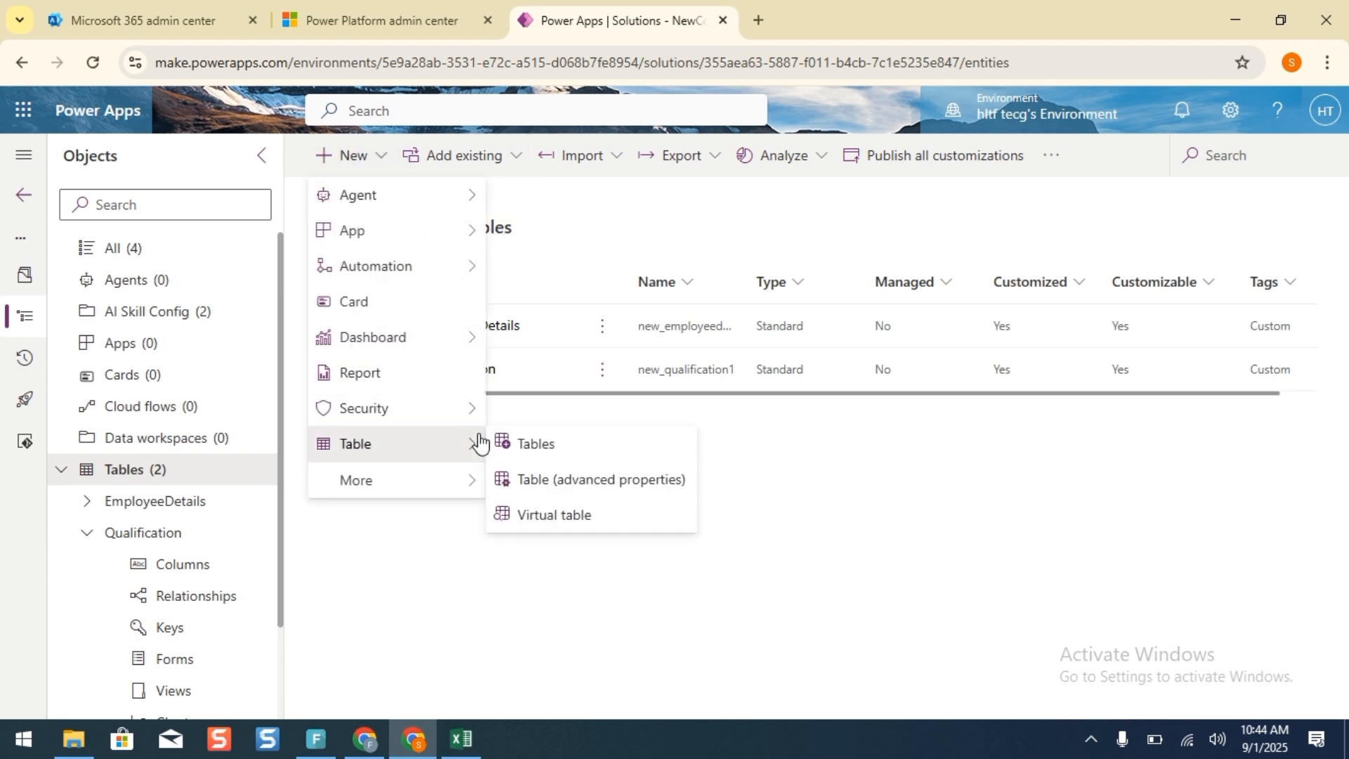
left_click(601, 486)
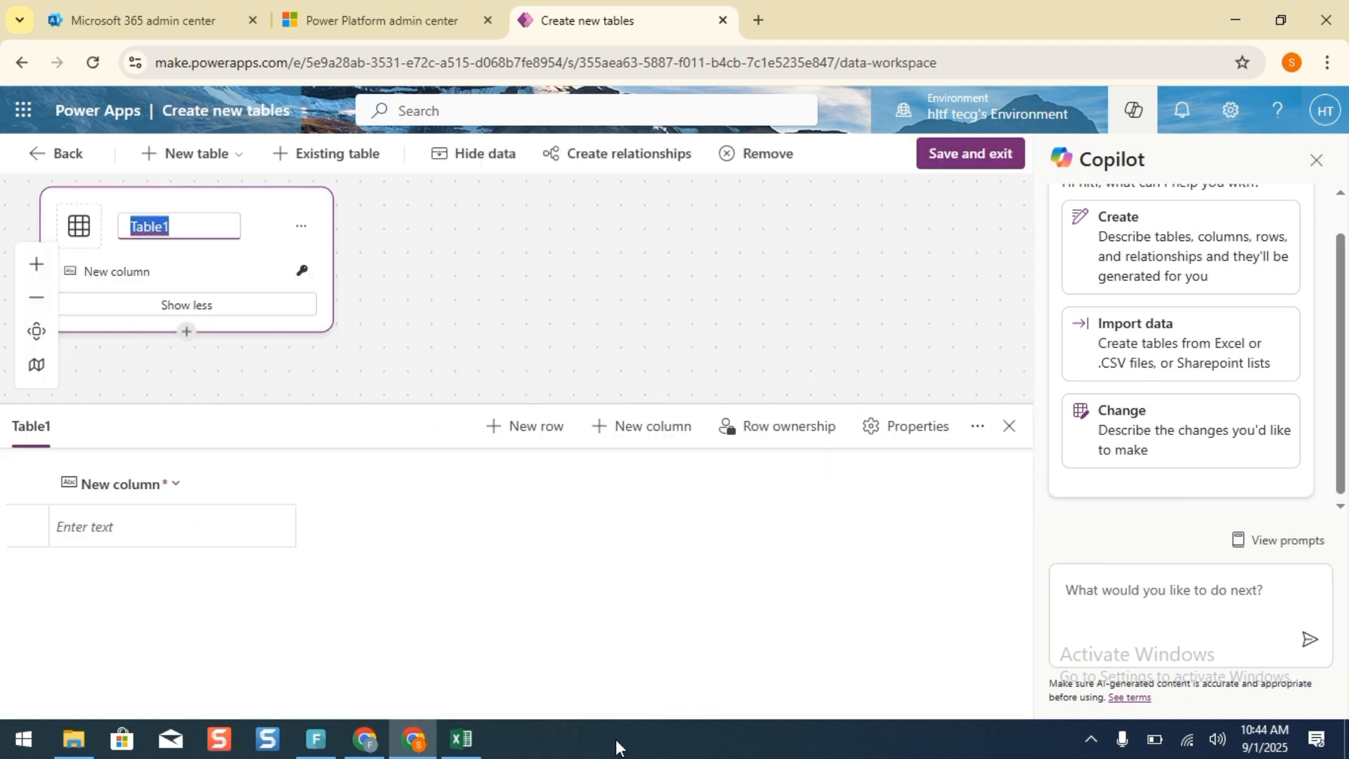
Open the new table's properties and enter Experience as its display name.
left_click(467, 740)
left_click(471, 742)
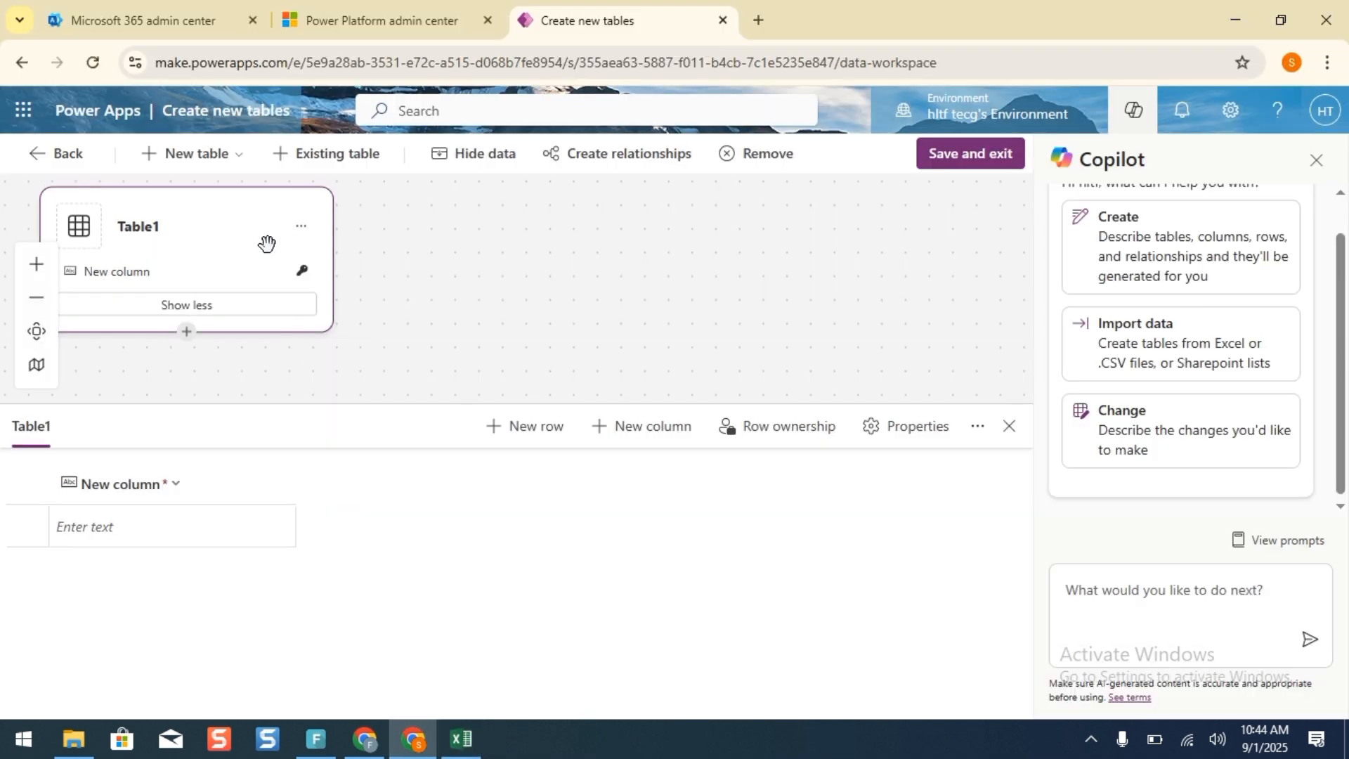
left_click(301, 228)
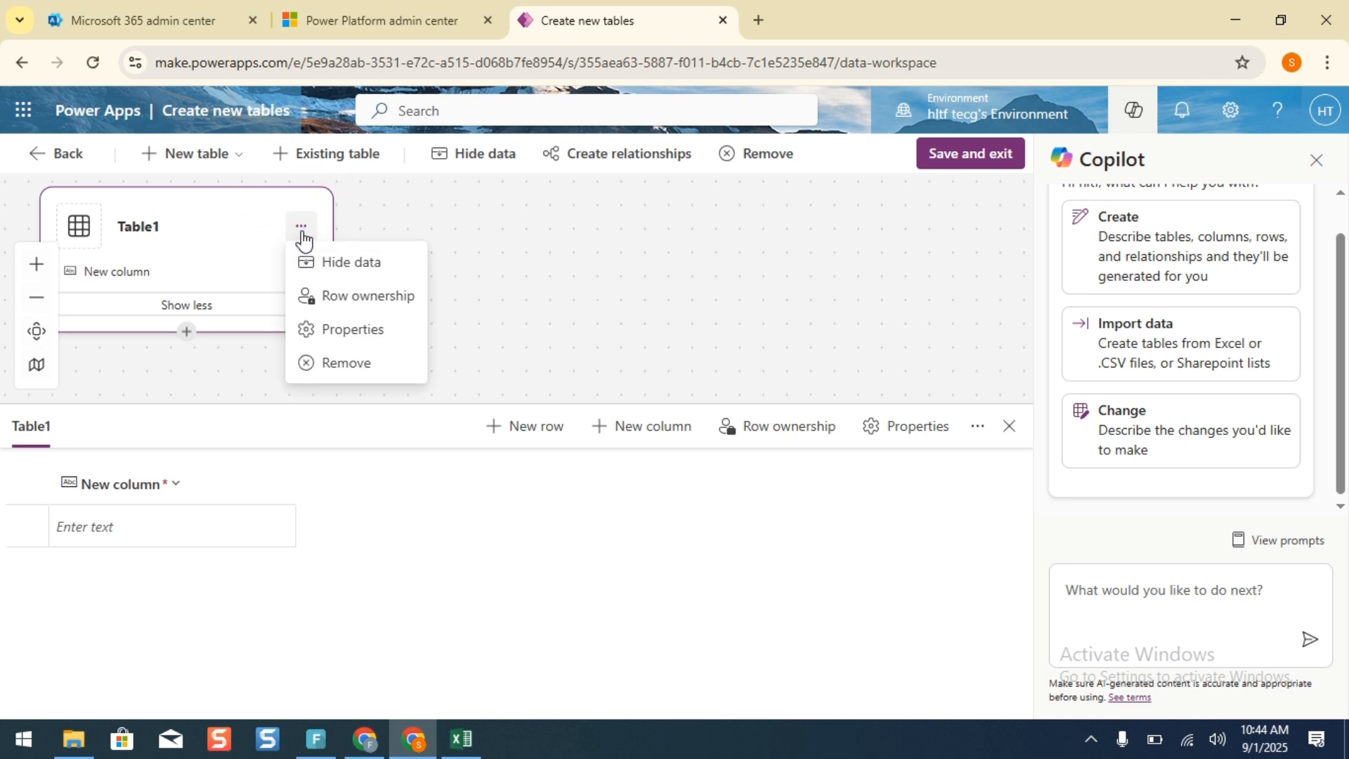
left_click(343, 330)
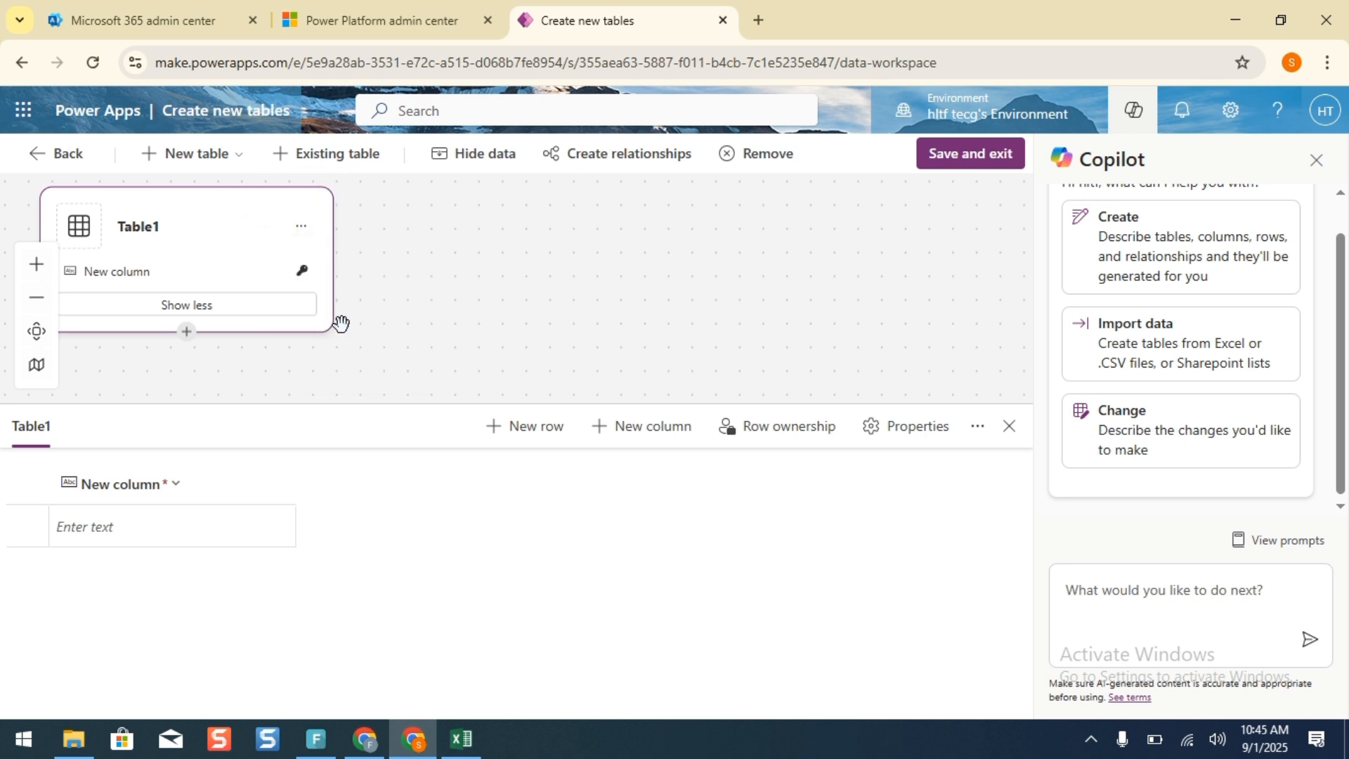
left_click(448, 304)
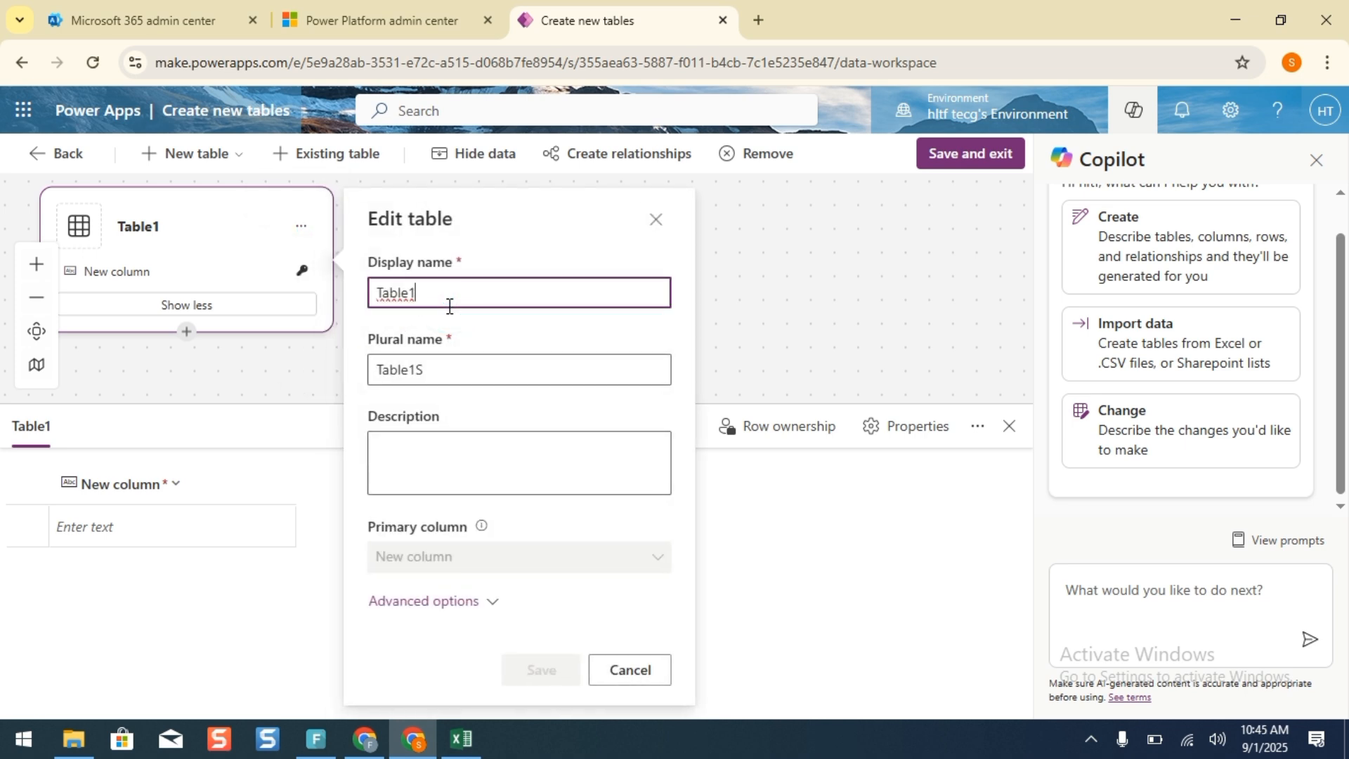
key("ctrl+a")
type("Experienc")
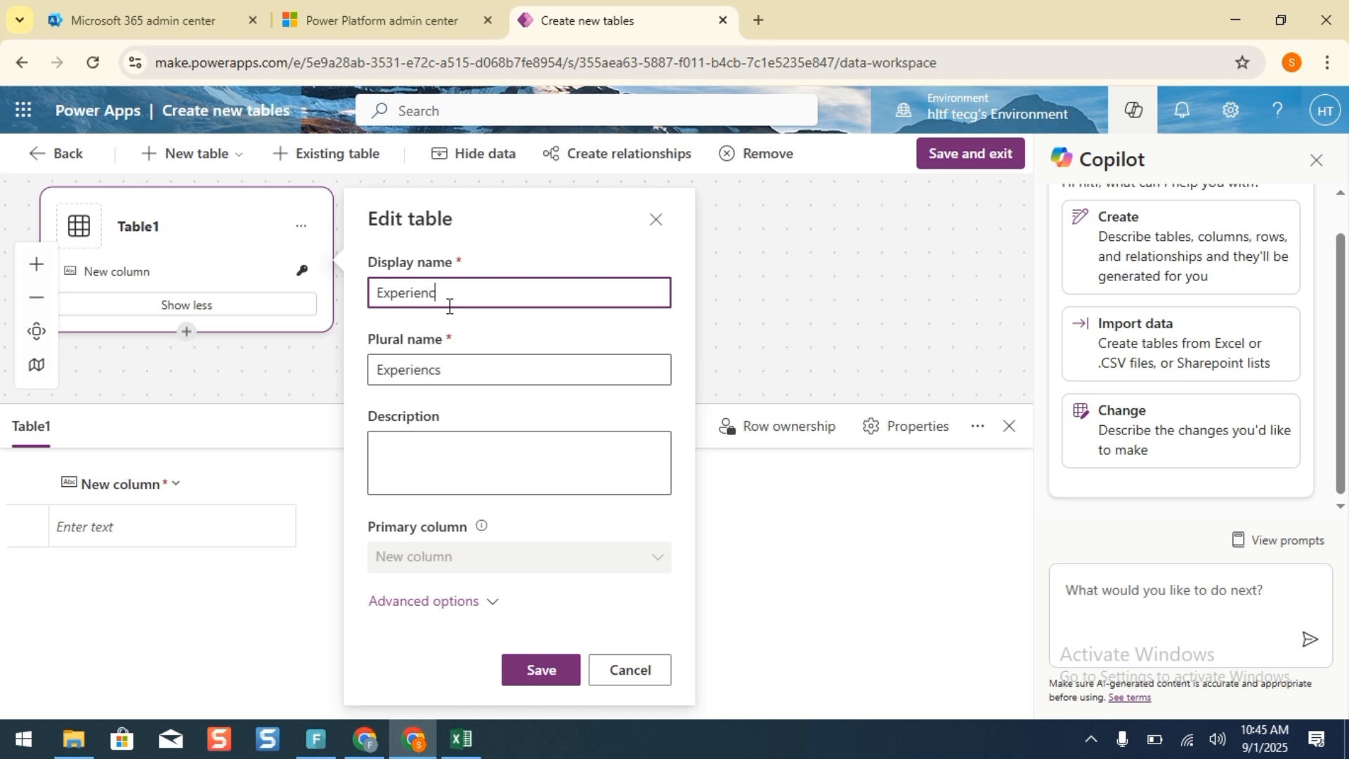
type("e")
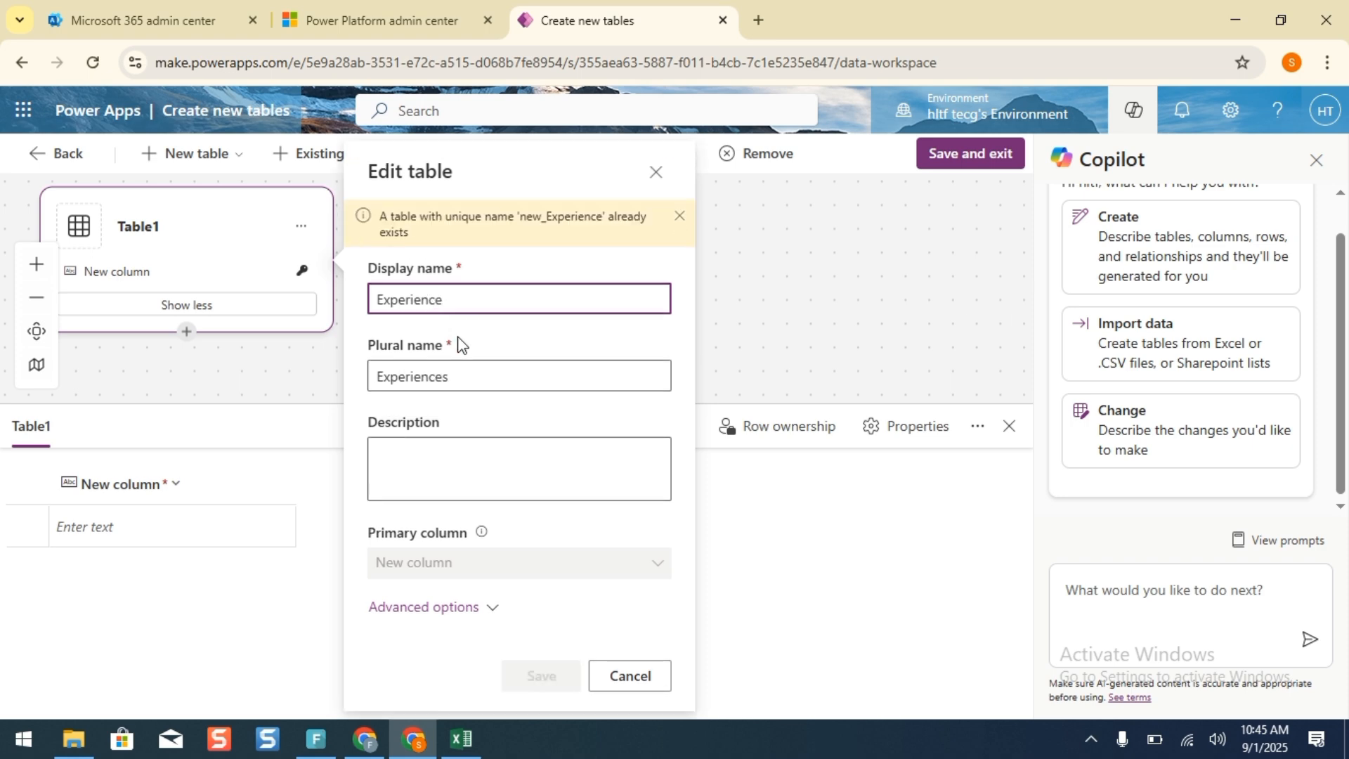
Check the planned tables in Excel, extend the table's display name to ProfessionalExperience, and save its properties.
left_click(460, 739)
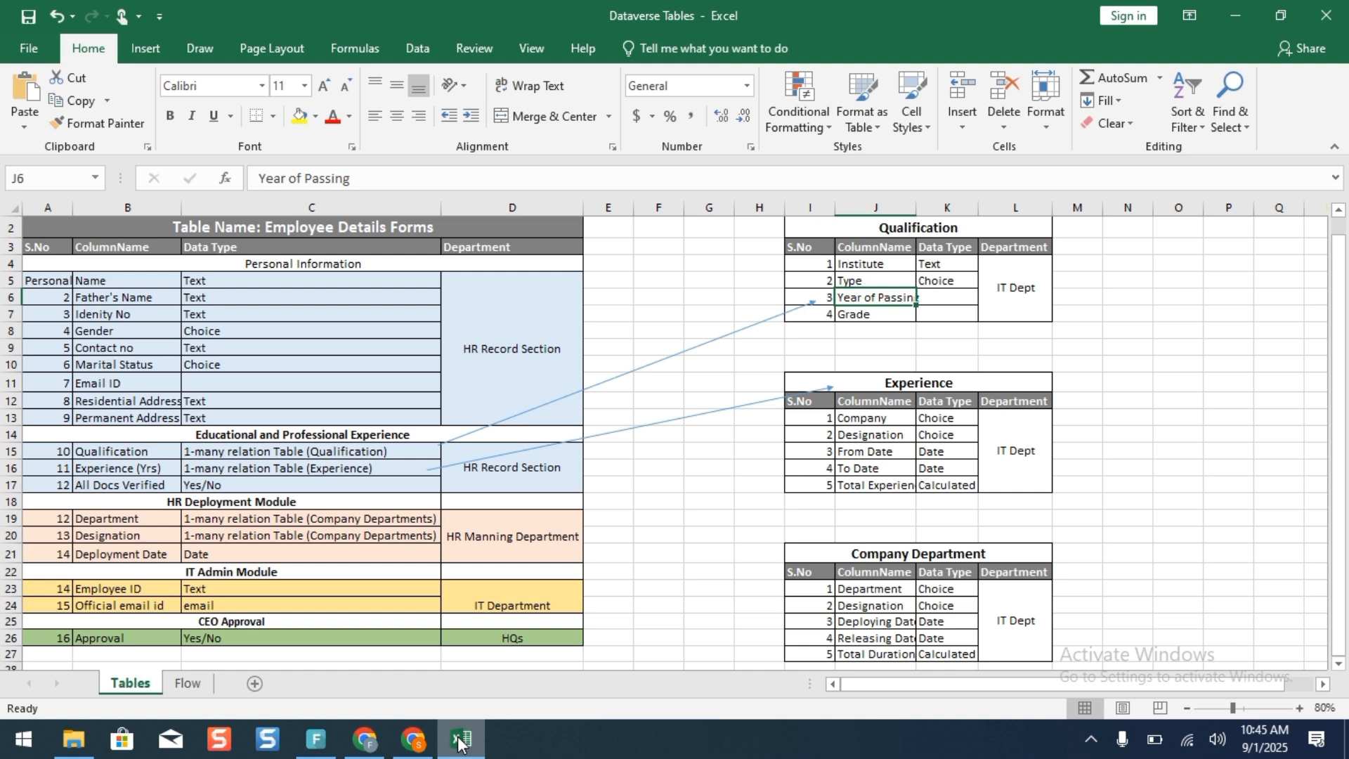
left_click(458, 739)
left_click(469, 304)
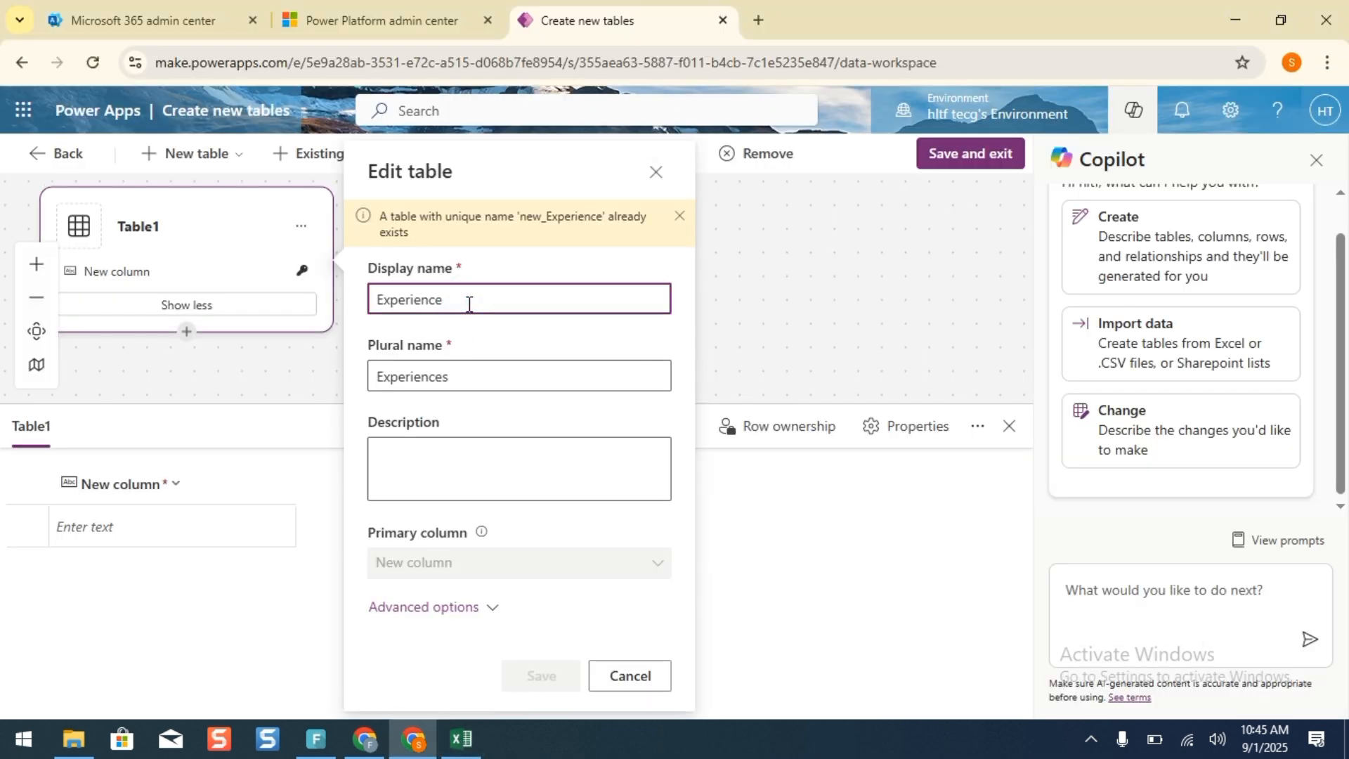
key("Home")
type("Professional")
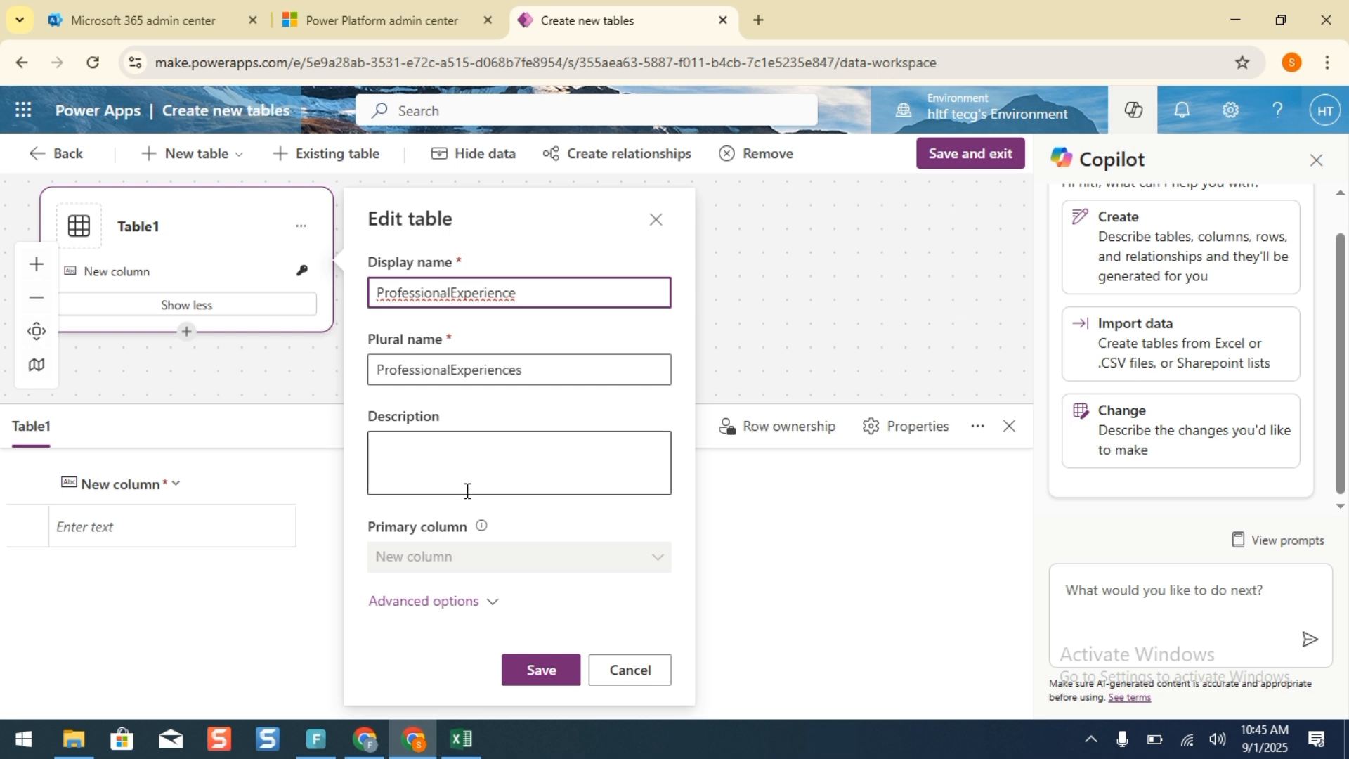
left_click(522, 670)
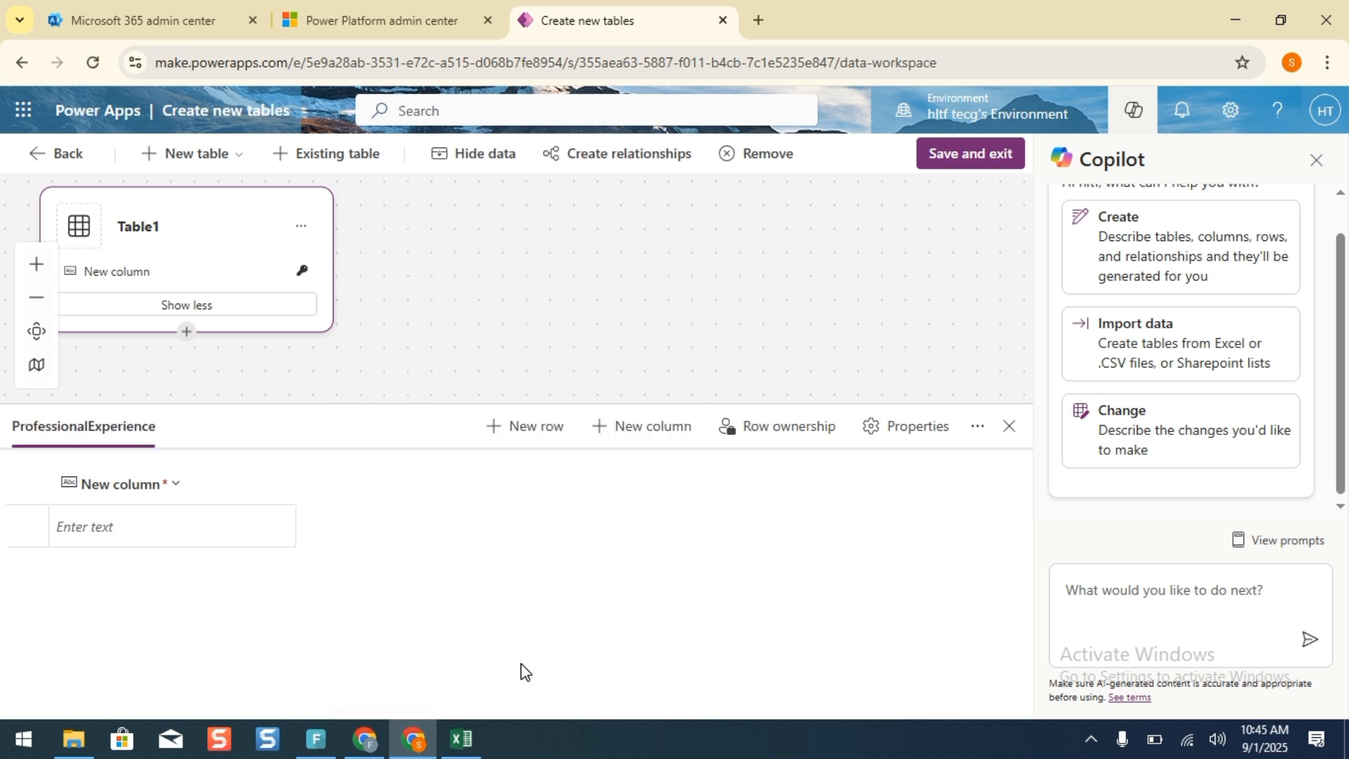
Rename the primary column of the ProfessionalExperience table to Designation, then save the table and exit the table designer.
left_click(112, 490)
left_click(112, 517)
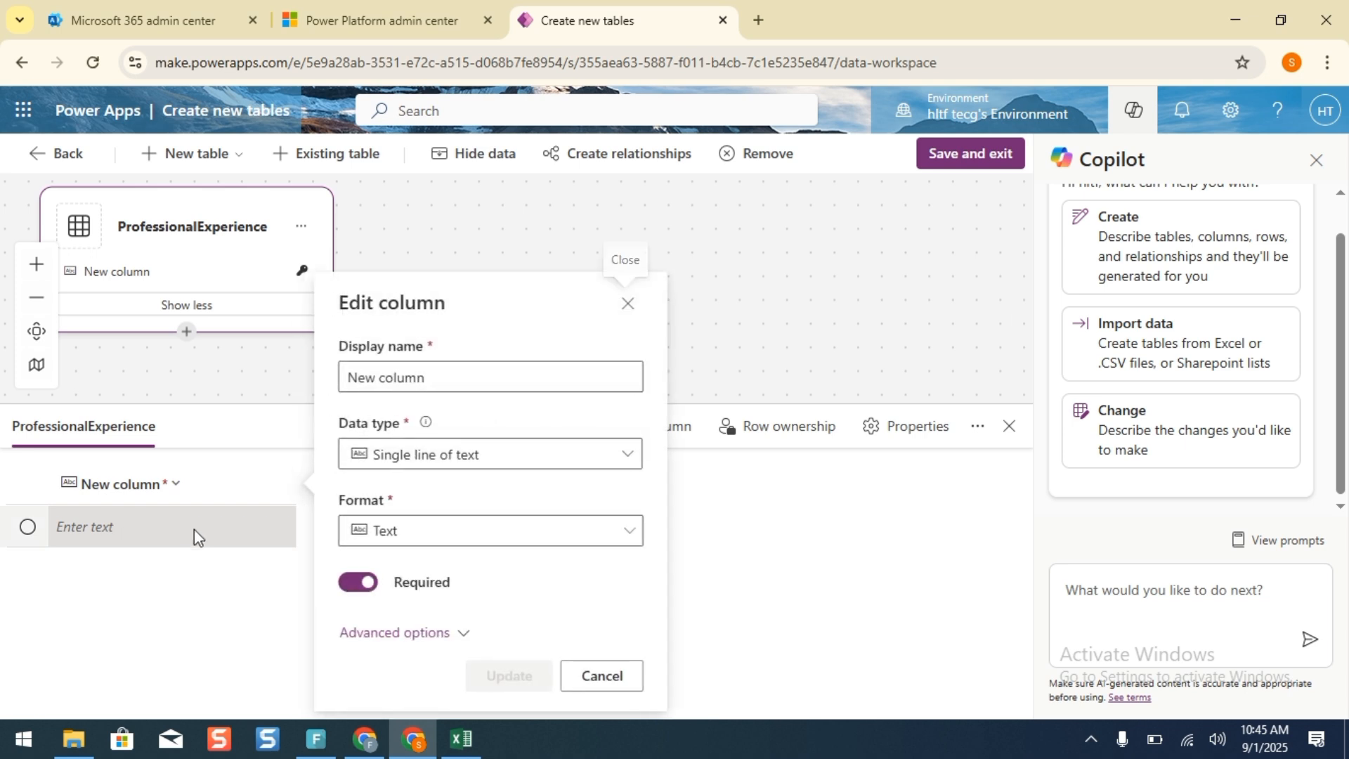
left_click(519, 373)
key("ctrl+a")
type("Designat")
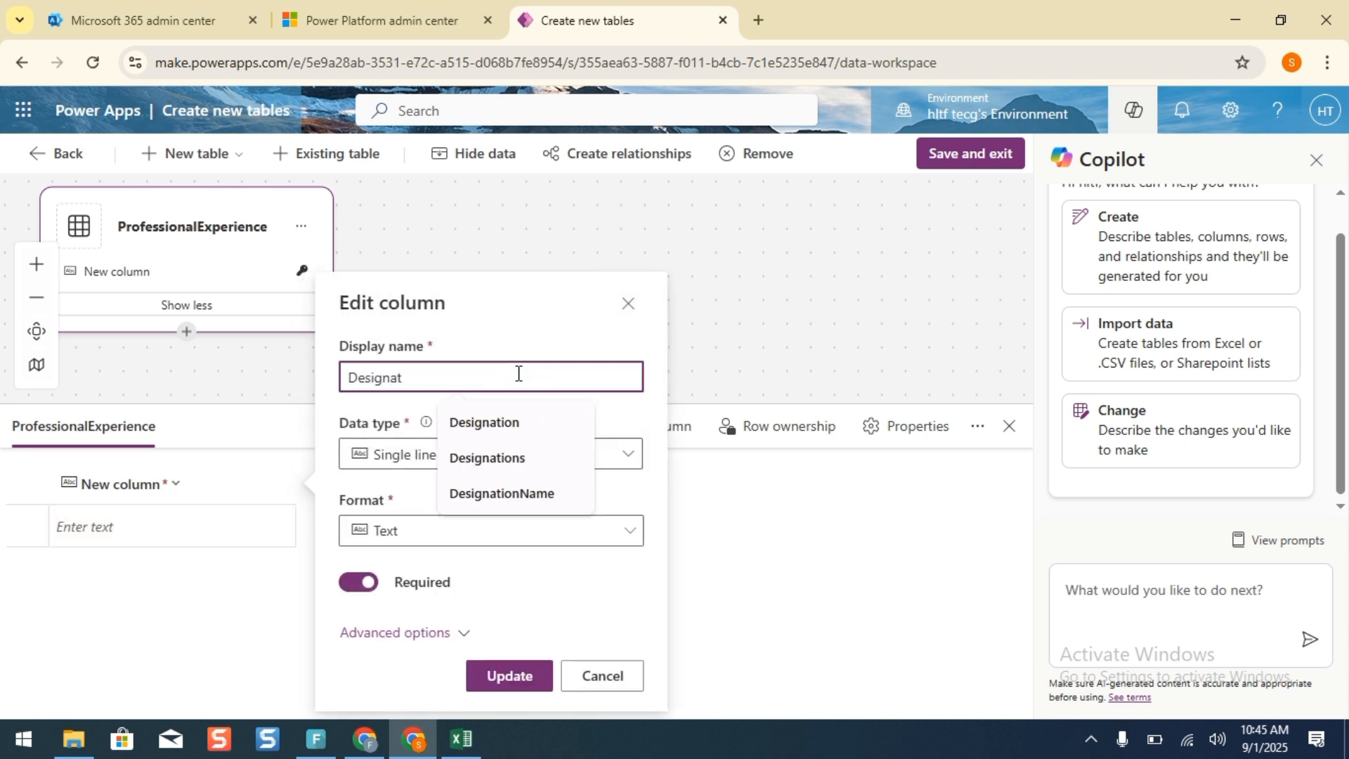
left_click(512, 422)
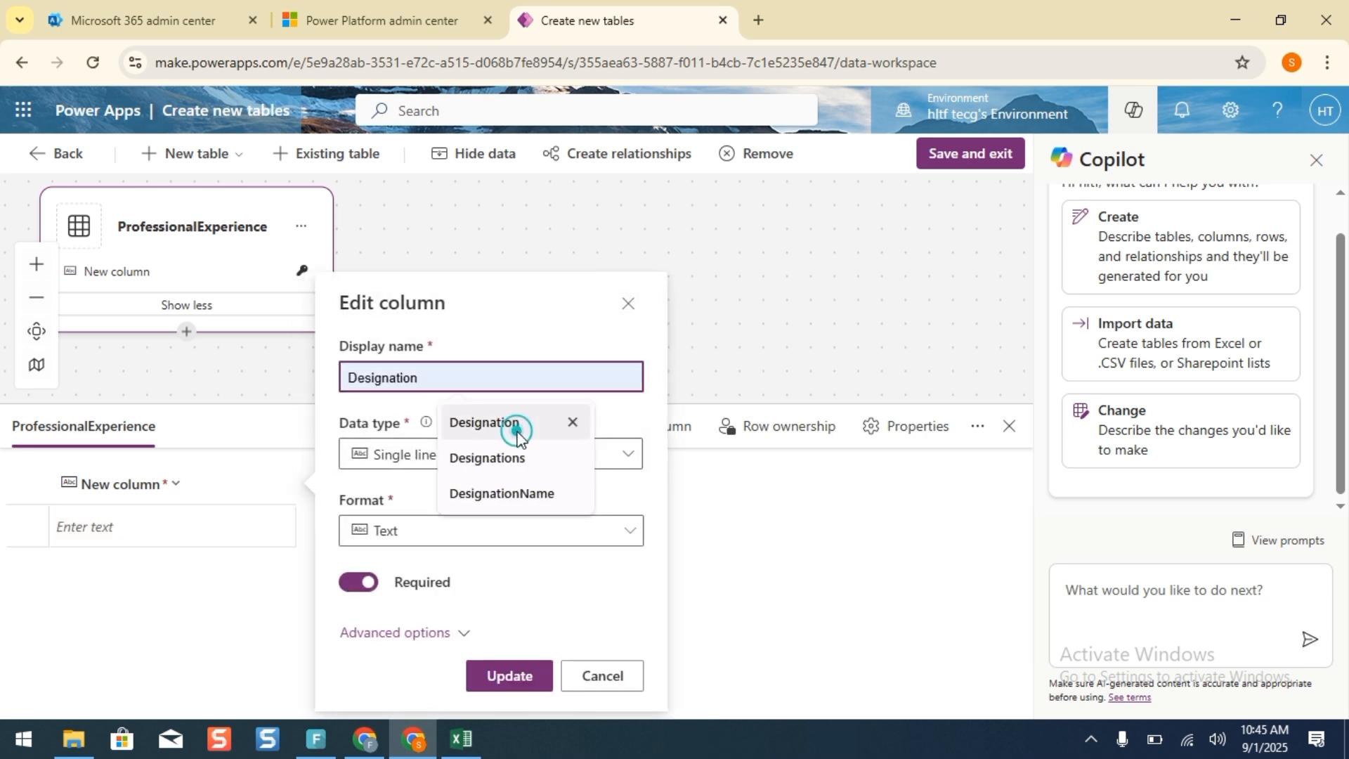
left_click(476, 673)
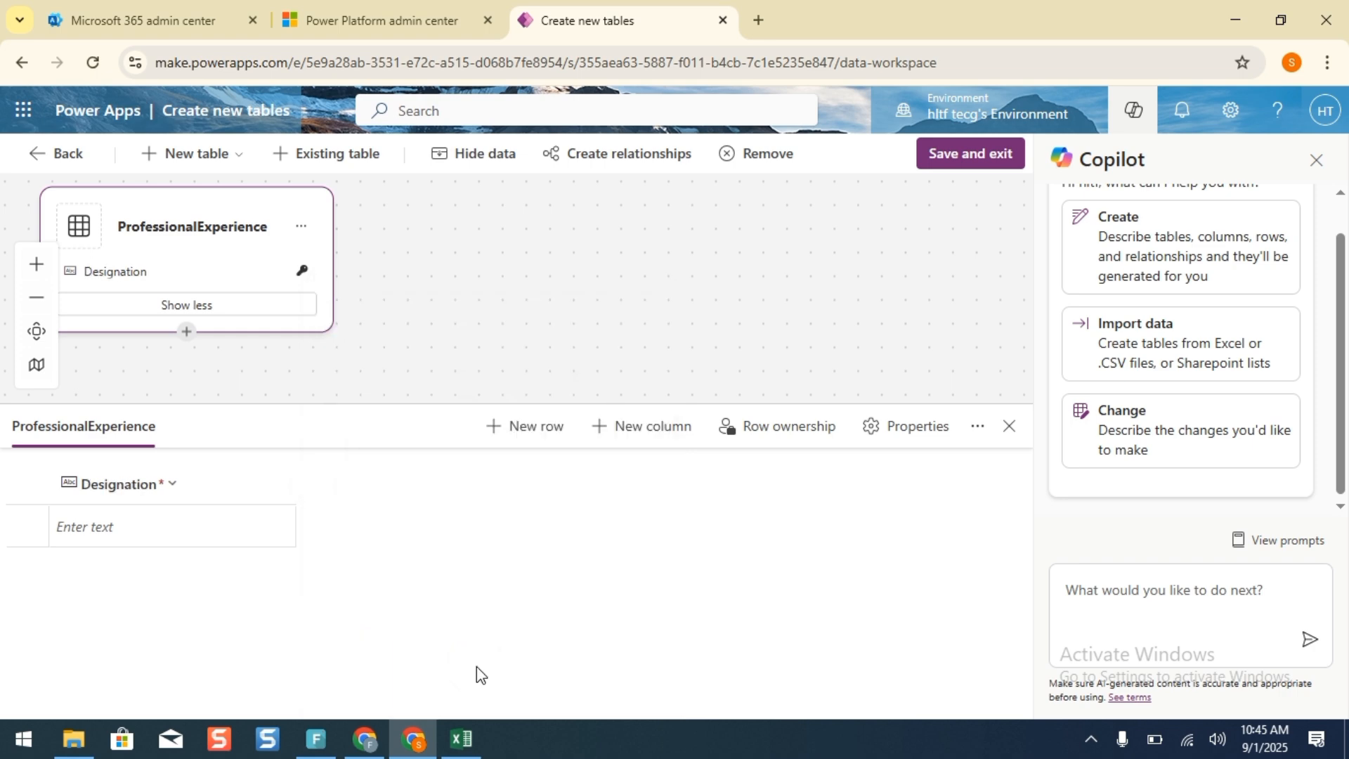
left_click(953, 168)
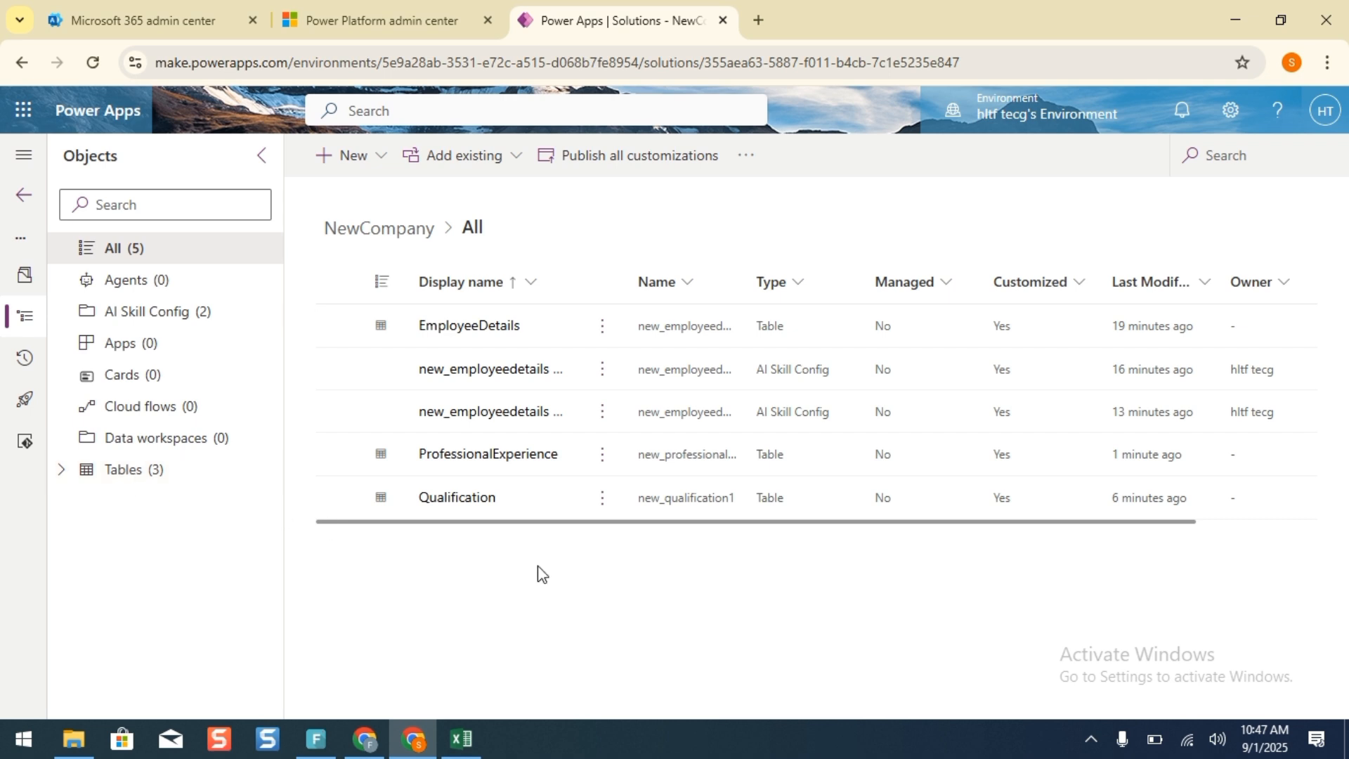
Open the columns list of the ProfessionalExperience table and check the planned Experience columns in Excel.
left_click(549, 456)
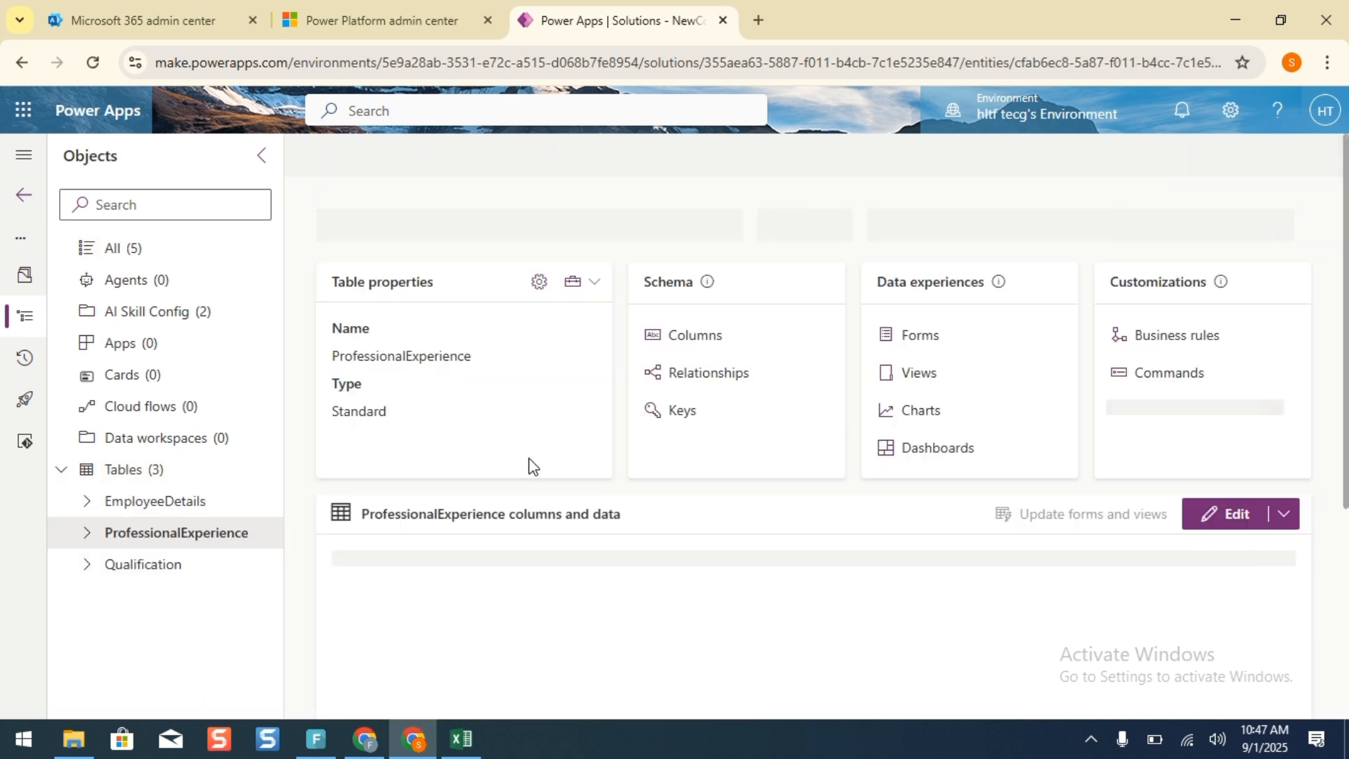
left_click(690, 336)
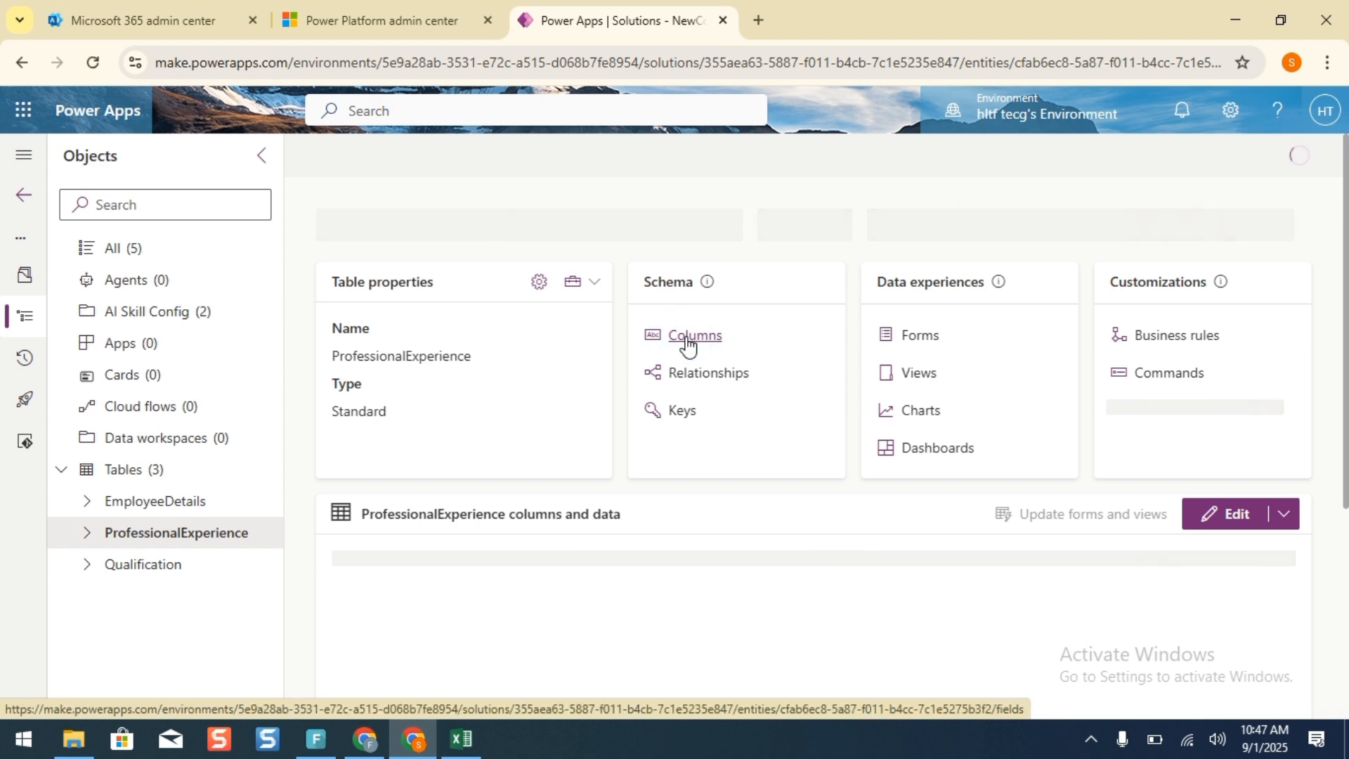
key("alt+Tab")
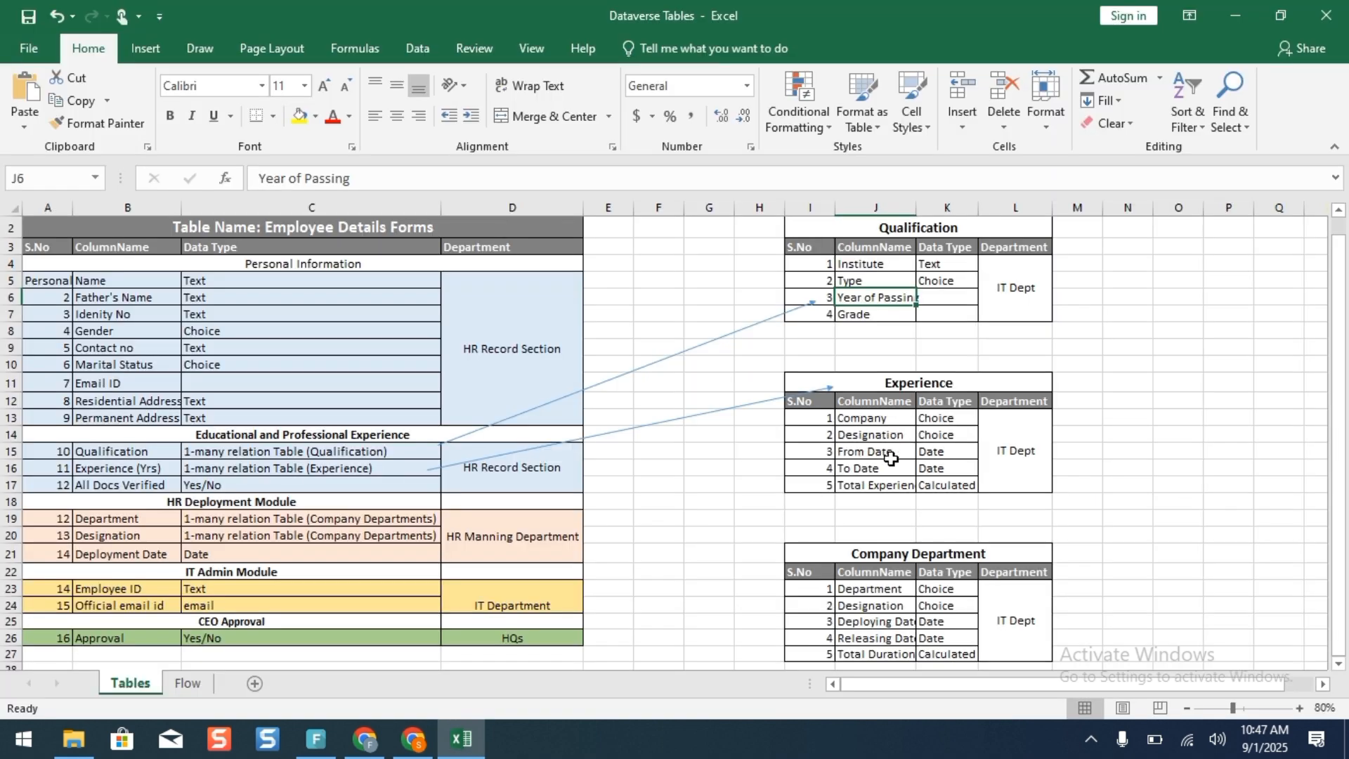
left_click(1235, 15)
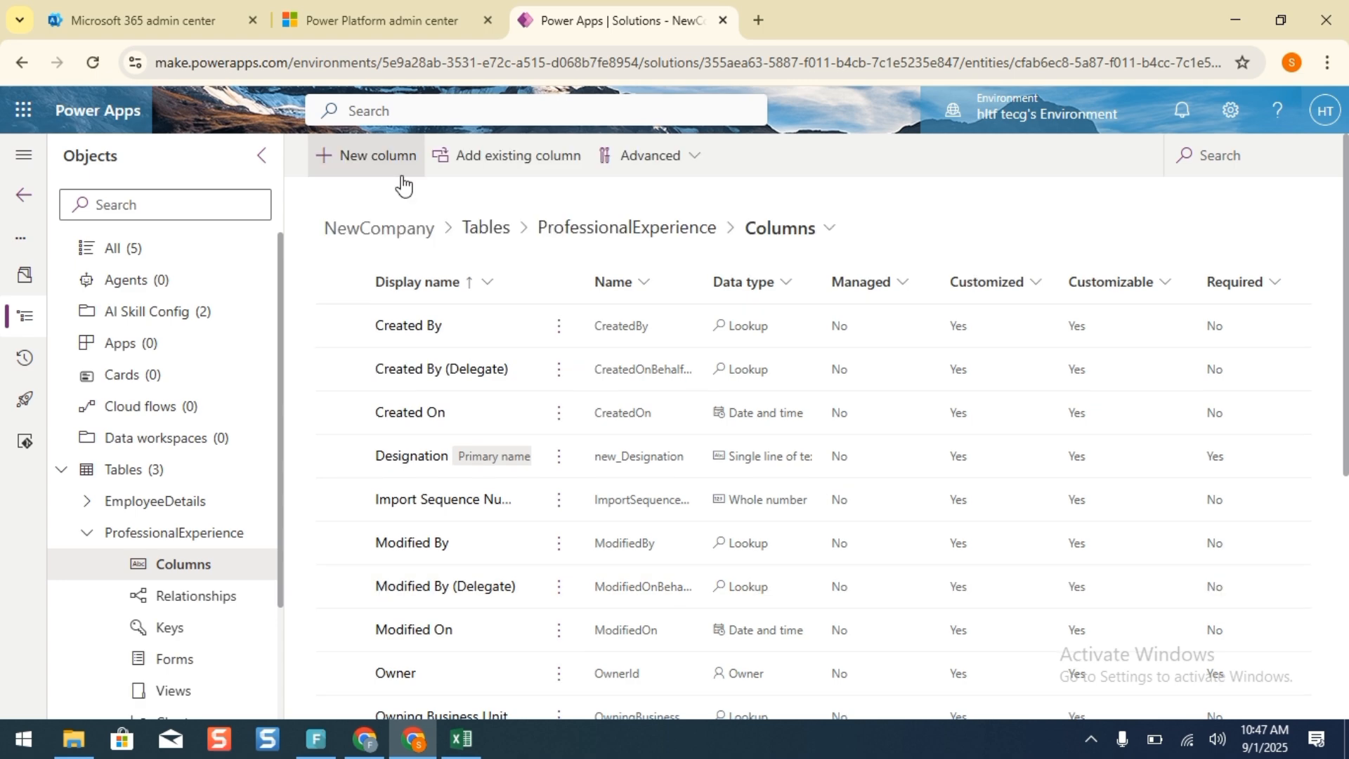
Start a new column named Company in the ProfessionalExperience table with the Choice data type.
left_click(402, 174)
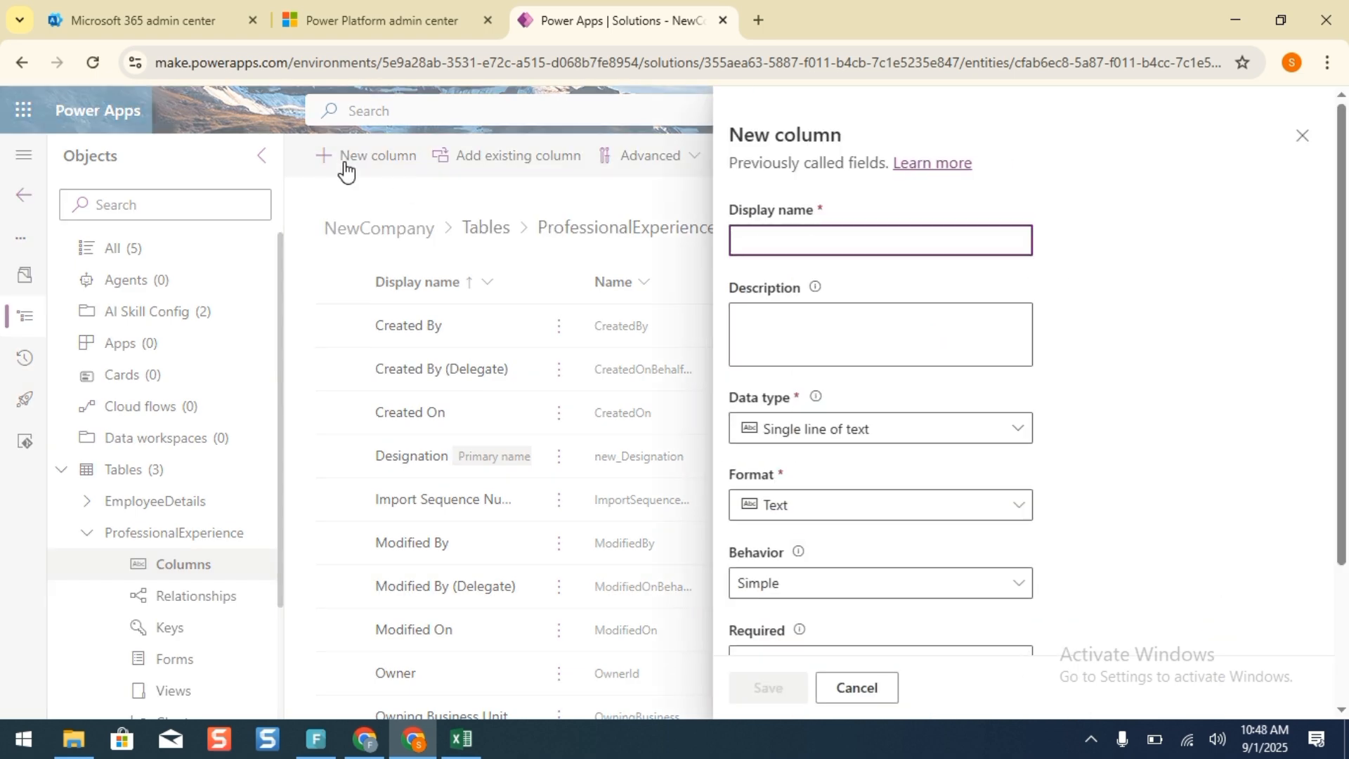
type("Company")
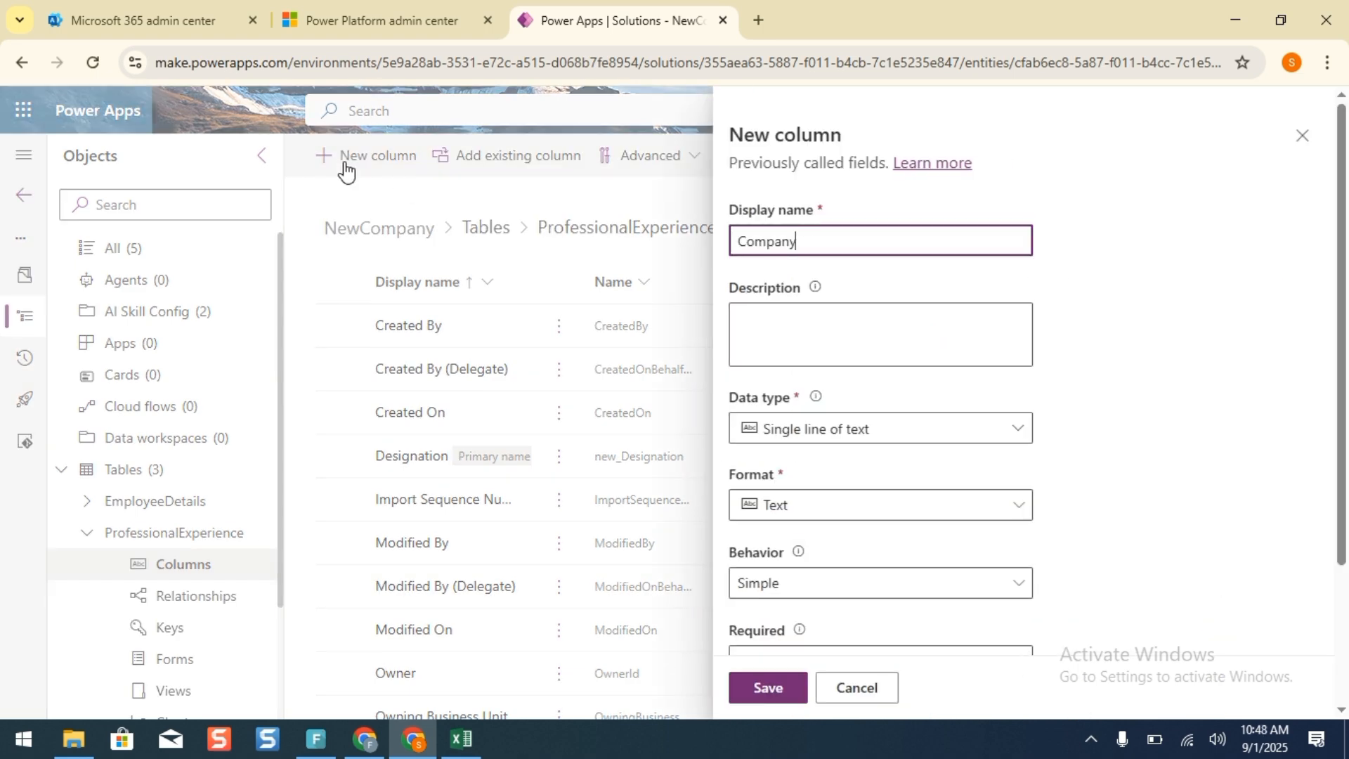
left_click(853, 428)
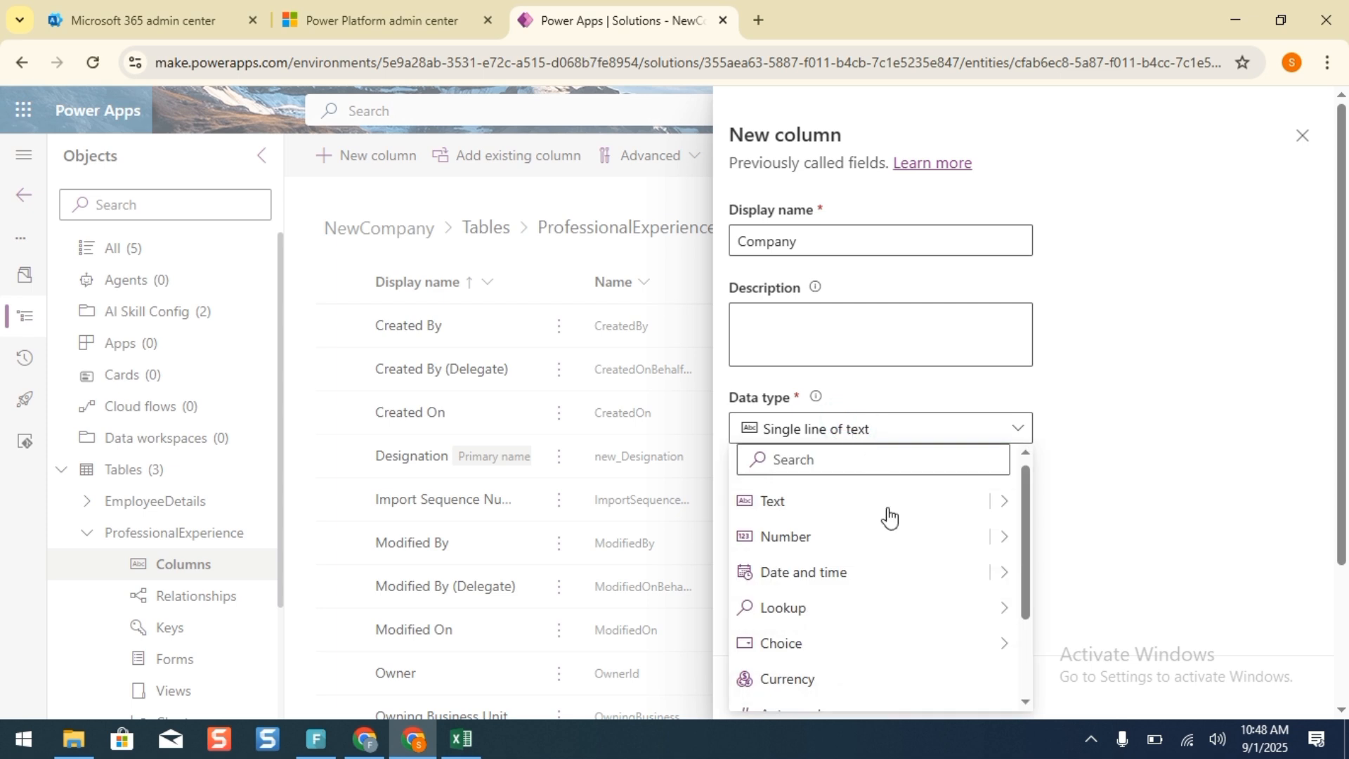
mouse_move(996, 642)
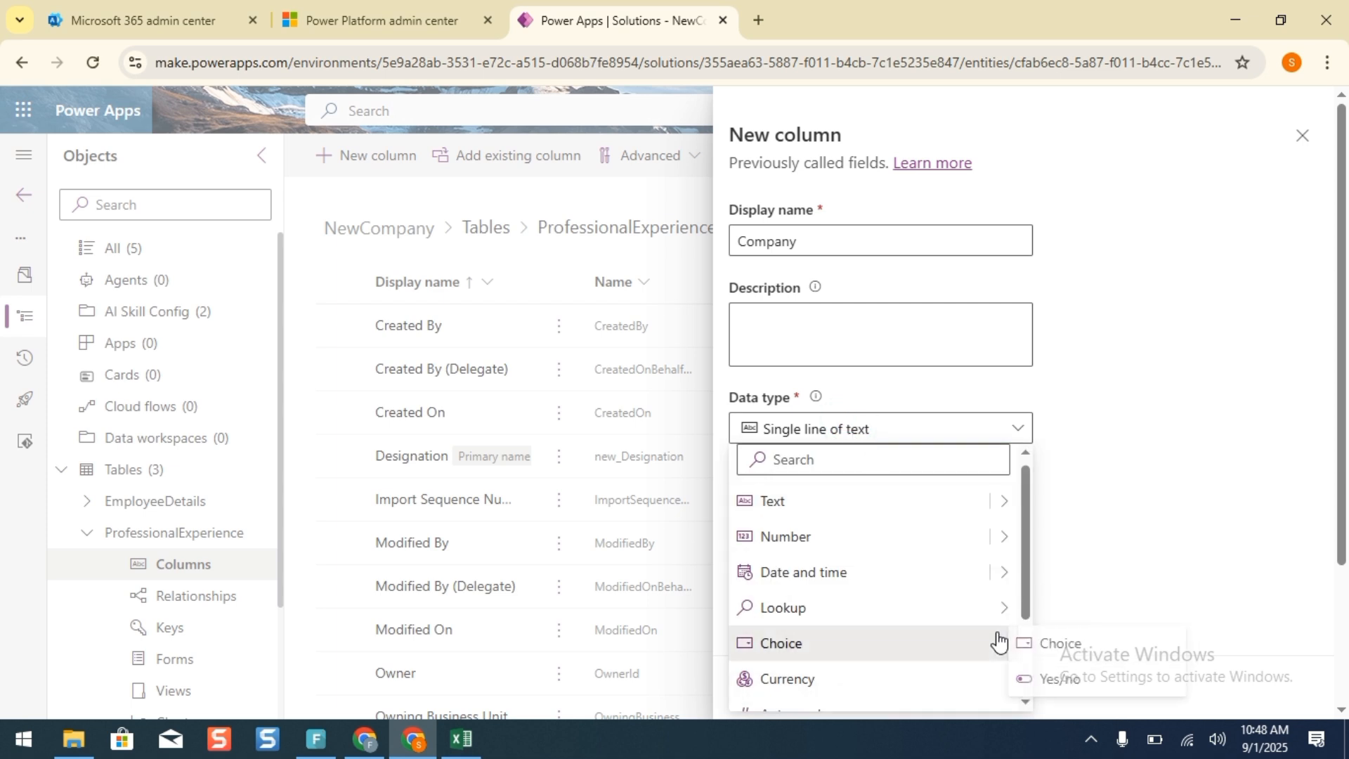
left_click(1042, 645)
Turn off Searchable and form fill assistance for the Company column, and make its choices local instead of global.
scroll(1295, 488, "down", 3)
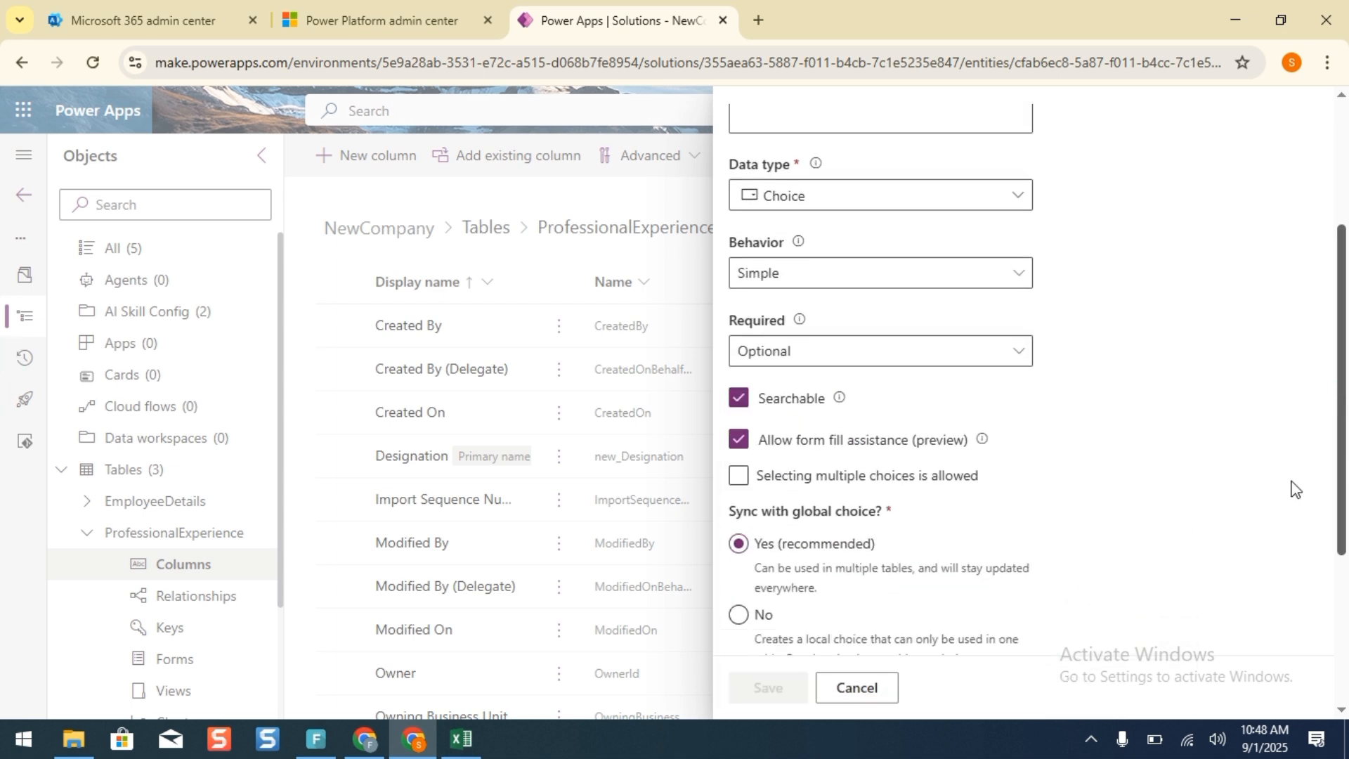
left_click(738, 437)
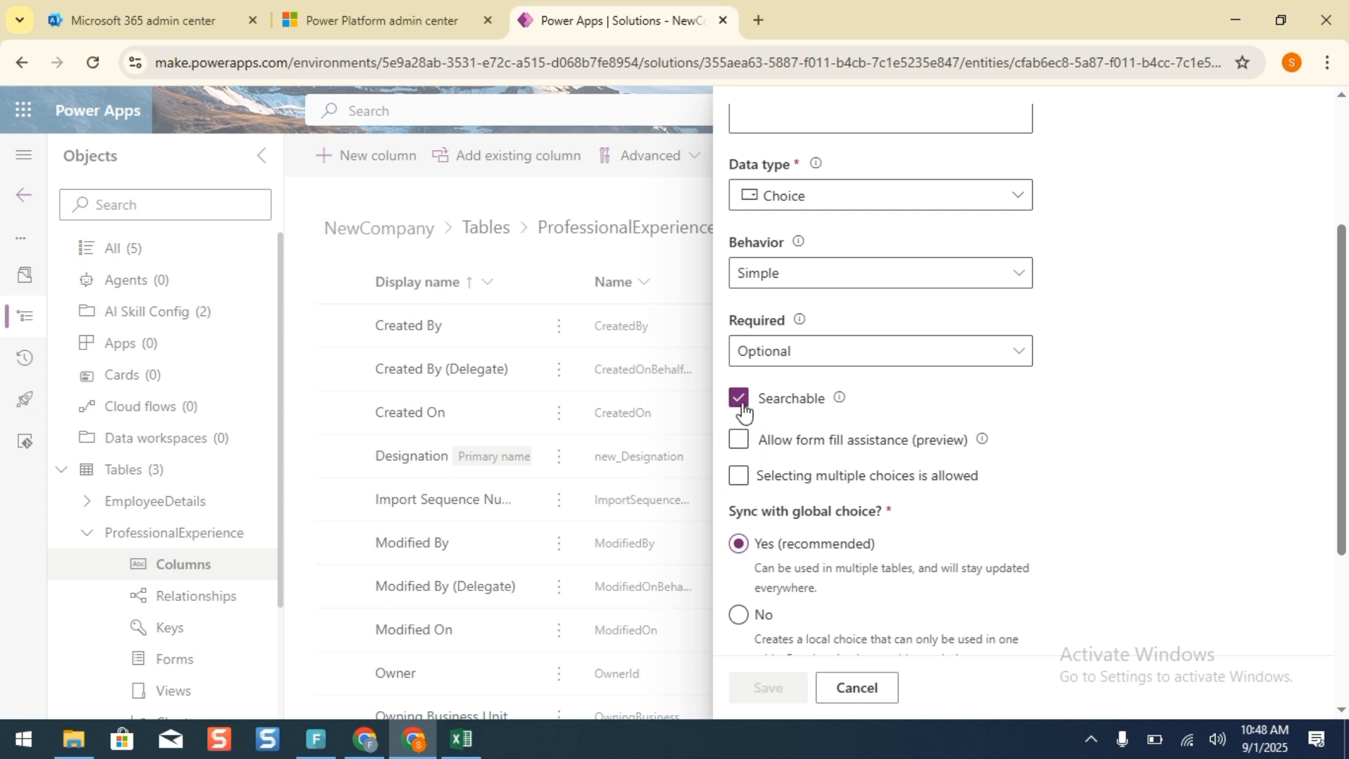
left_click(738, 408)
left_click(739, 614)
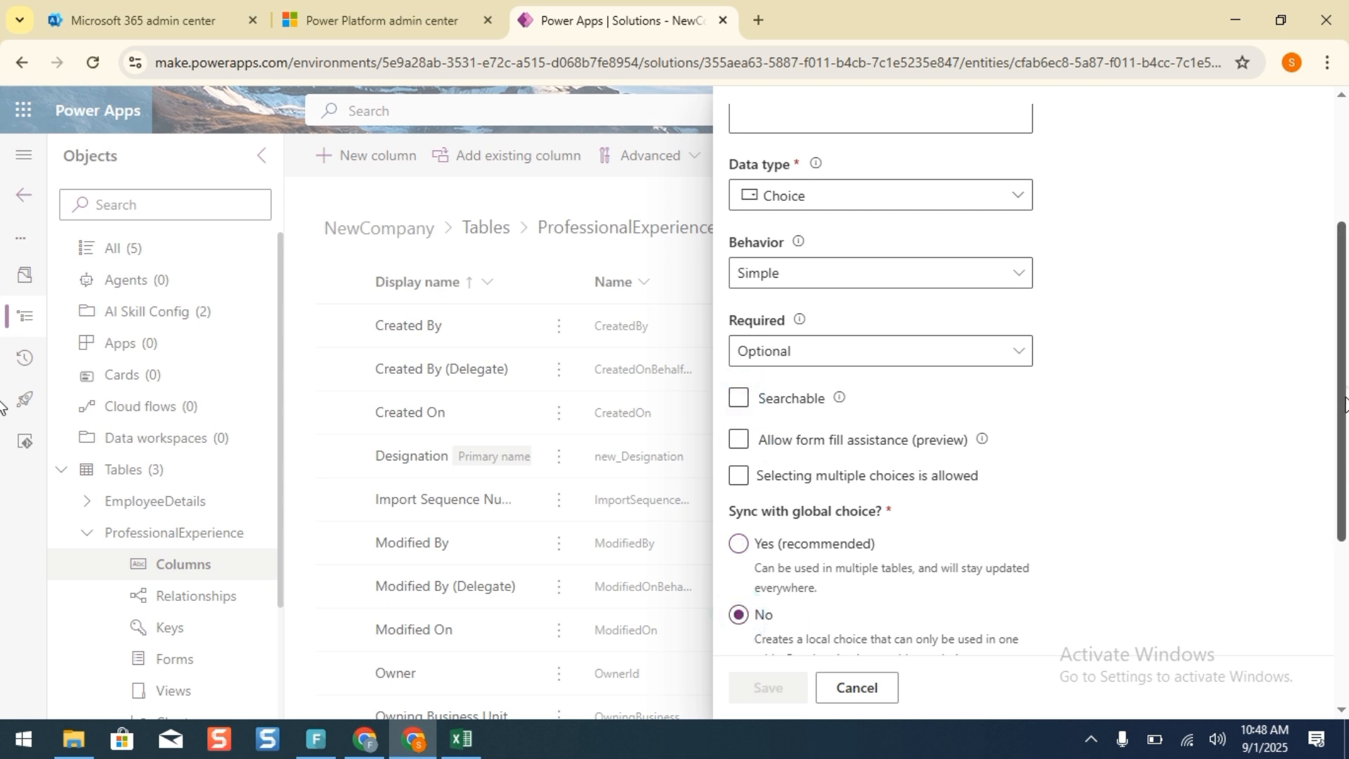
scroll(1342, 555, "down", 5)
left_click(937, 430)
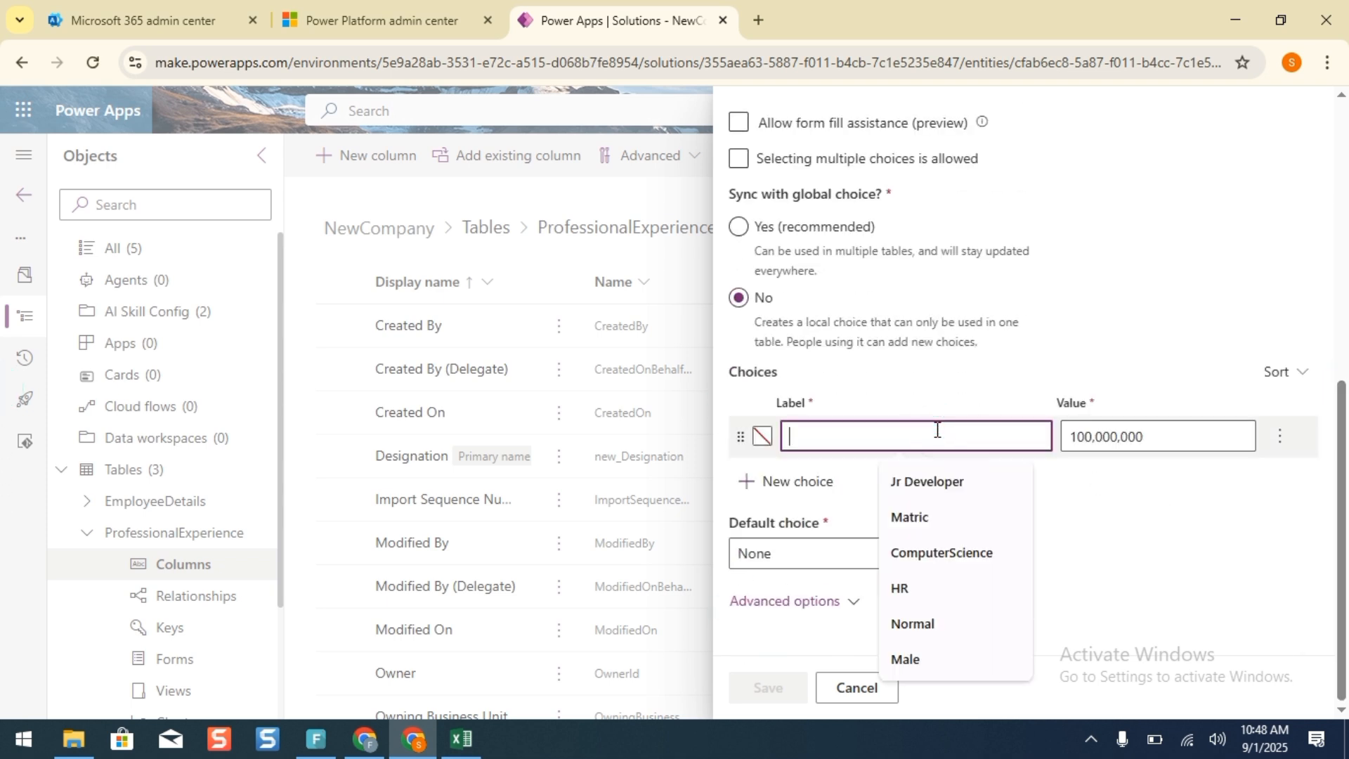
type("COm")
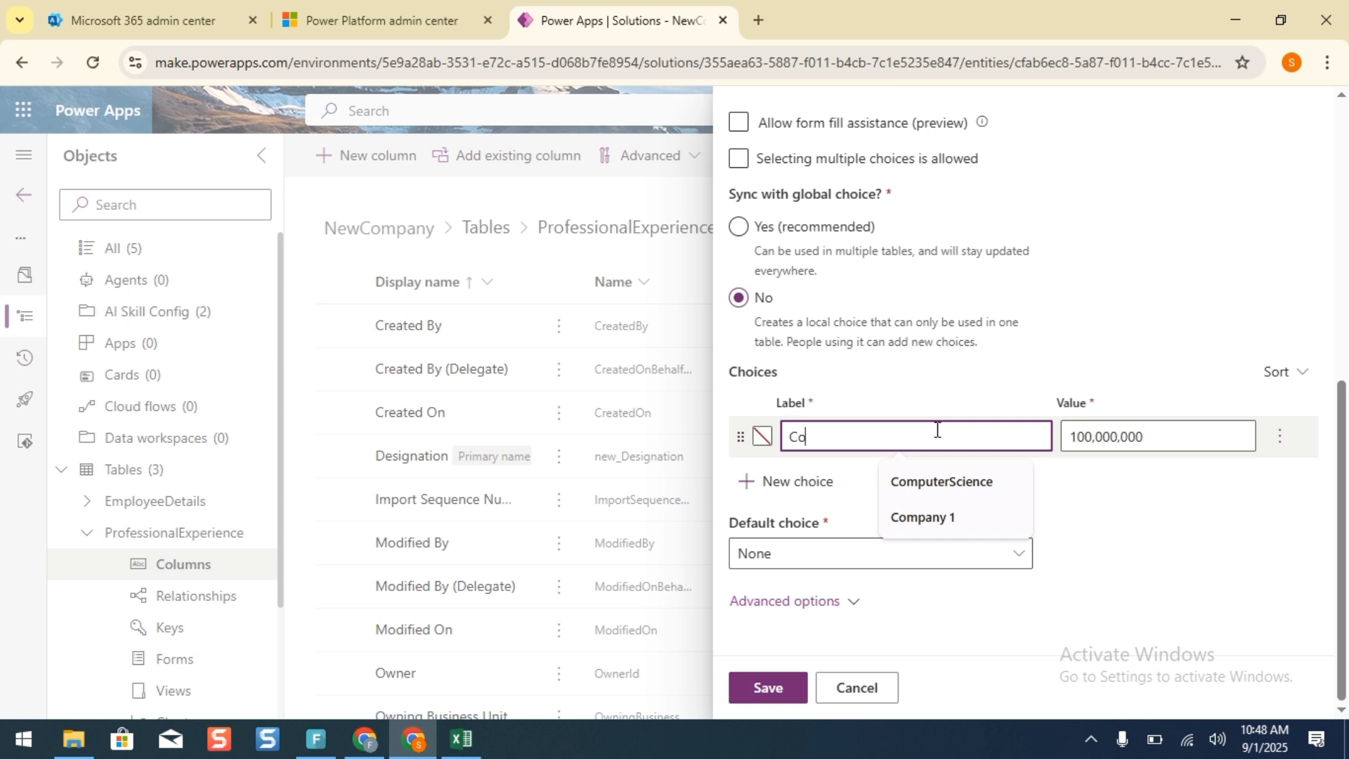
type("pny ")
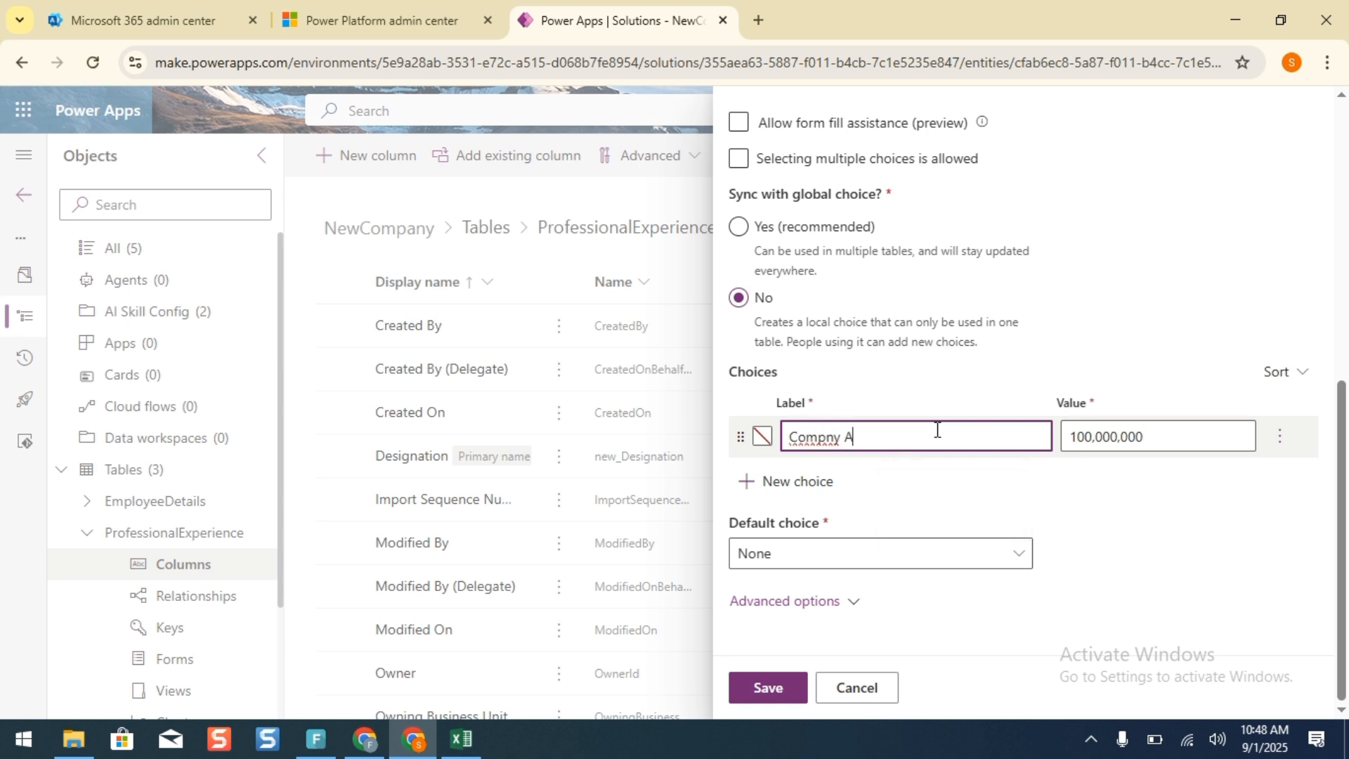
type("AB")
key("BackSpace")
key("BackSpace")
key("BackSpace")
key("BackSpace")
key("BackSpace")
key("BackSpace")
key("BackSpace")
key("BackSpace")
key("BackSpace")
Enter the choices ABC, CDe, EFD and GHT for the Company column and save the column.
type("ABC")
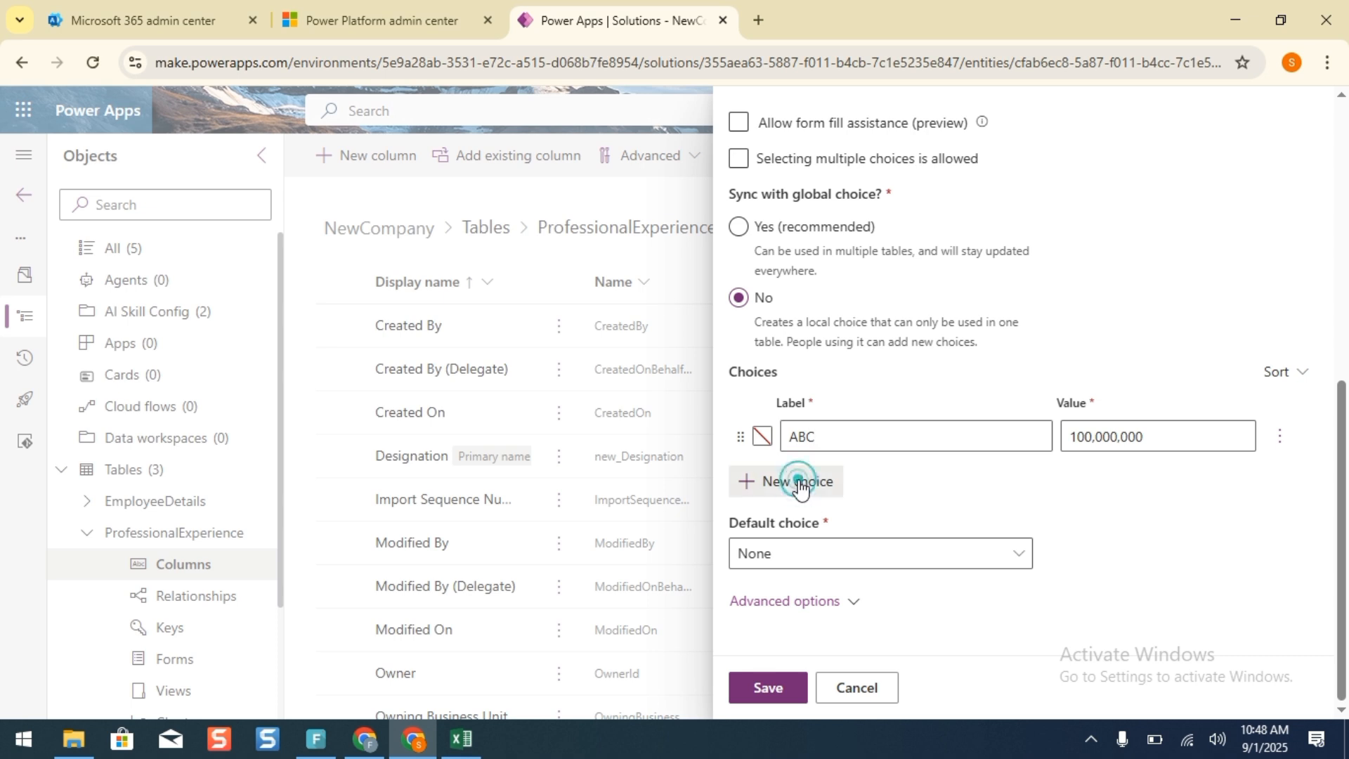
left_click(797, 481)
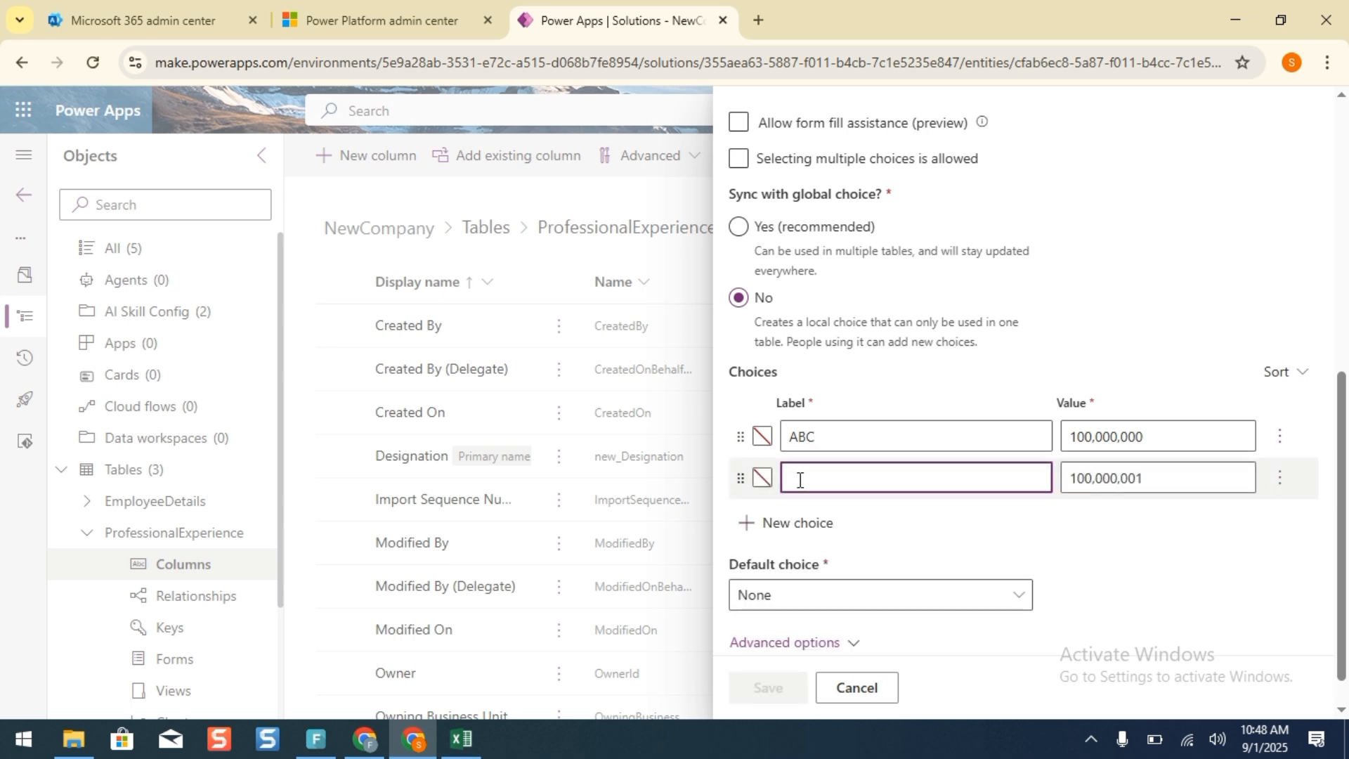
type("CDe")
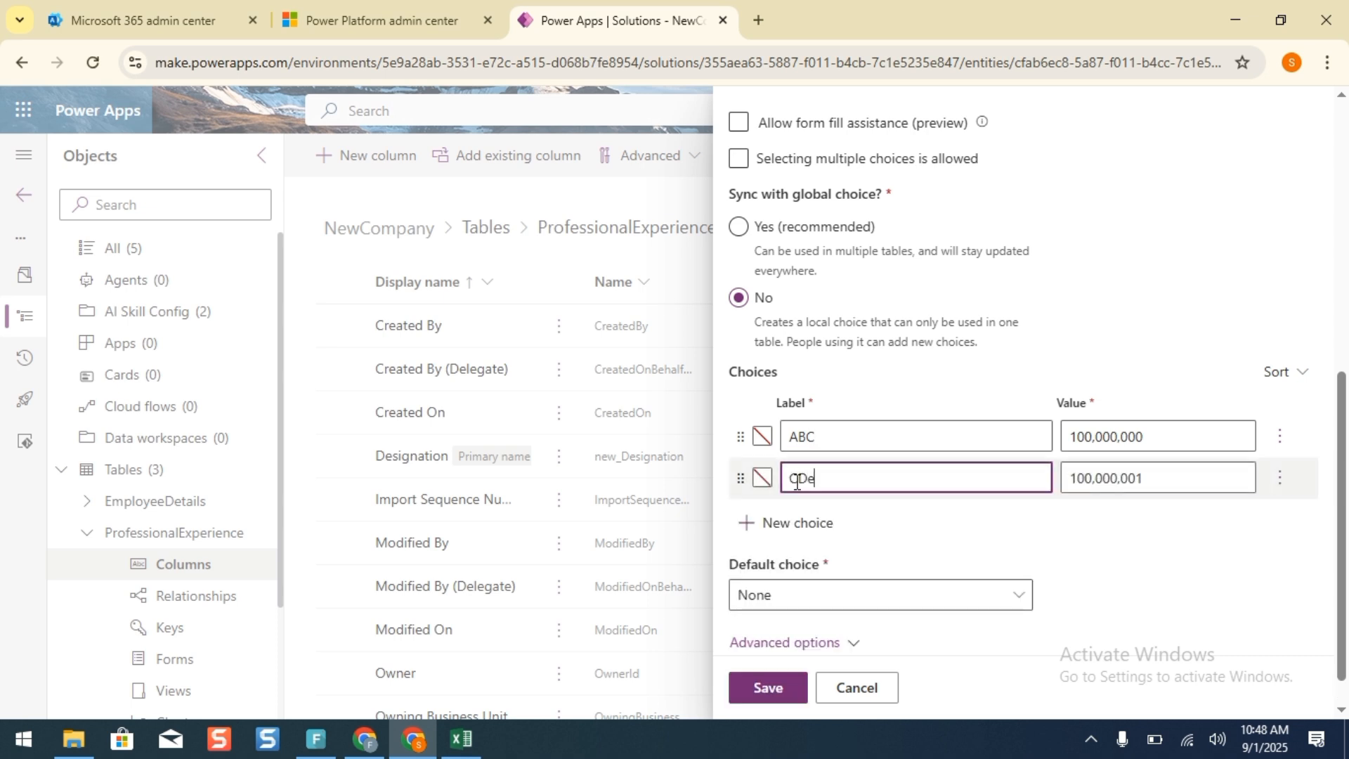
left_click(780, 522)
left_click(819, 521)
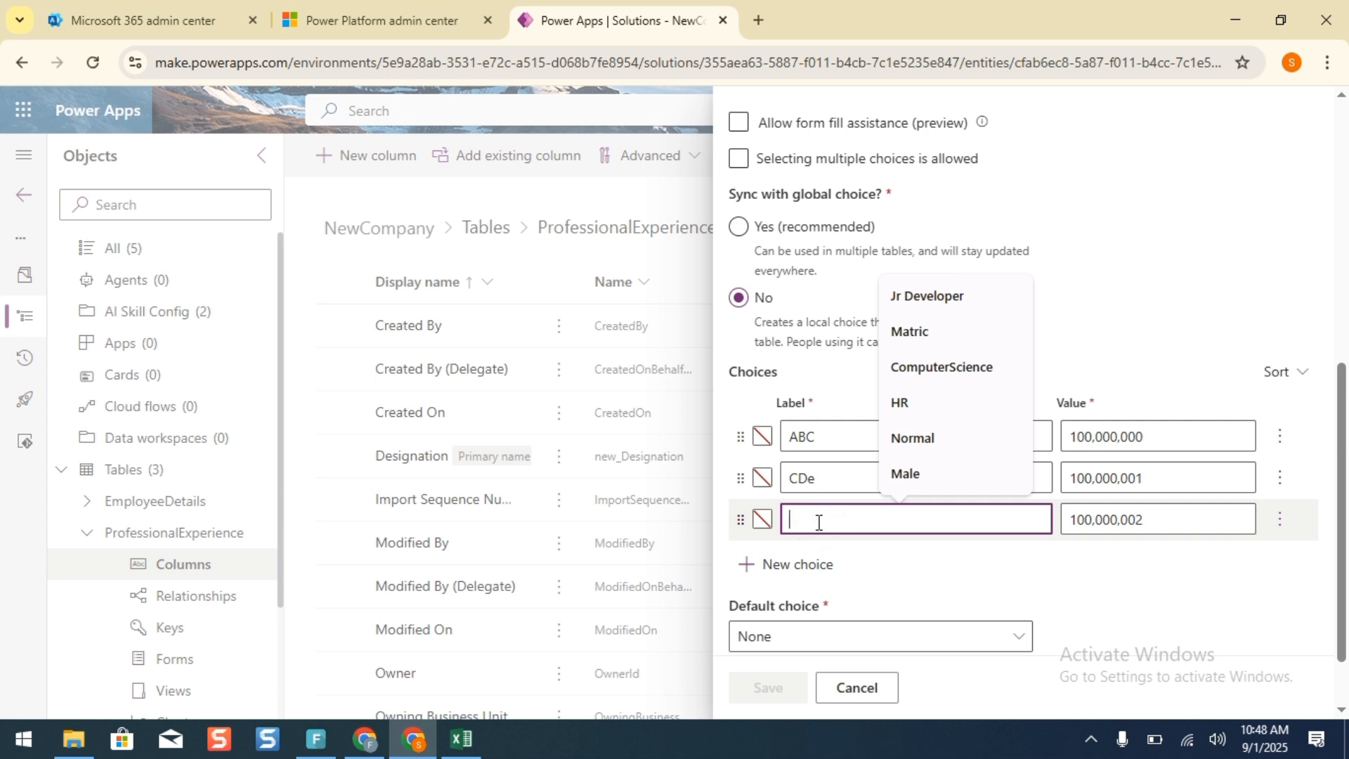
type("EFD")
left_click(798, 564)
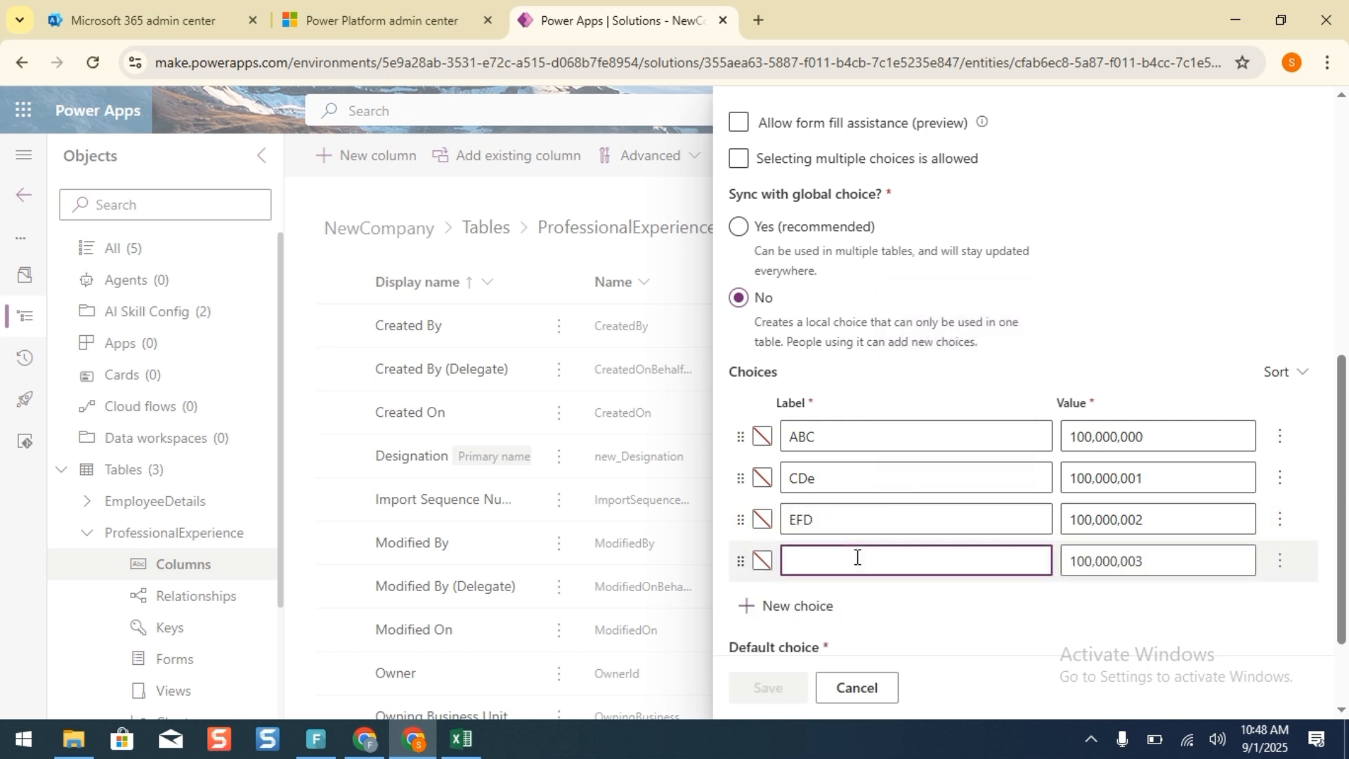
type("GHT")
left_click(803, 687)
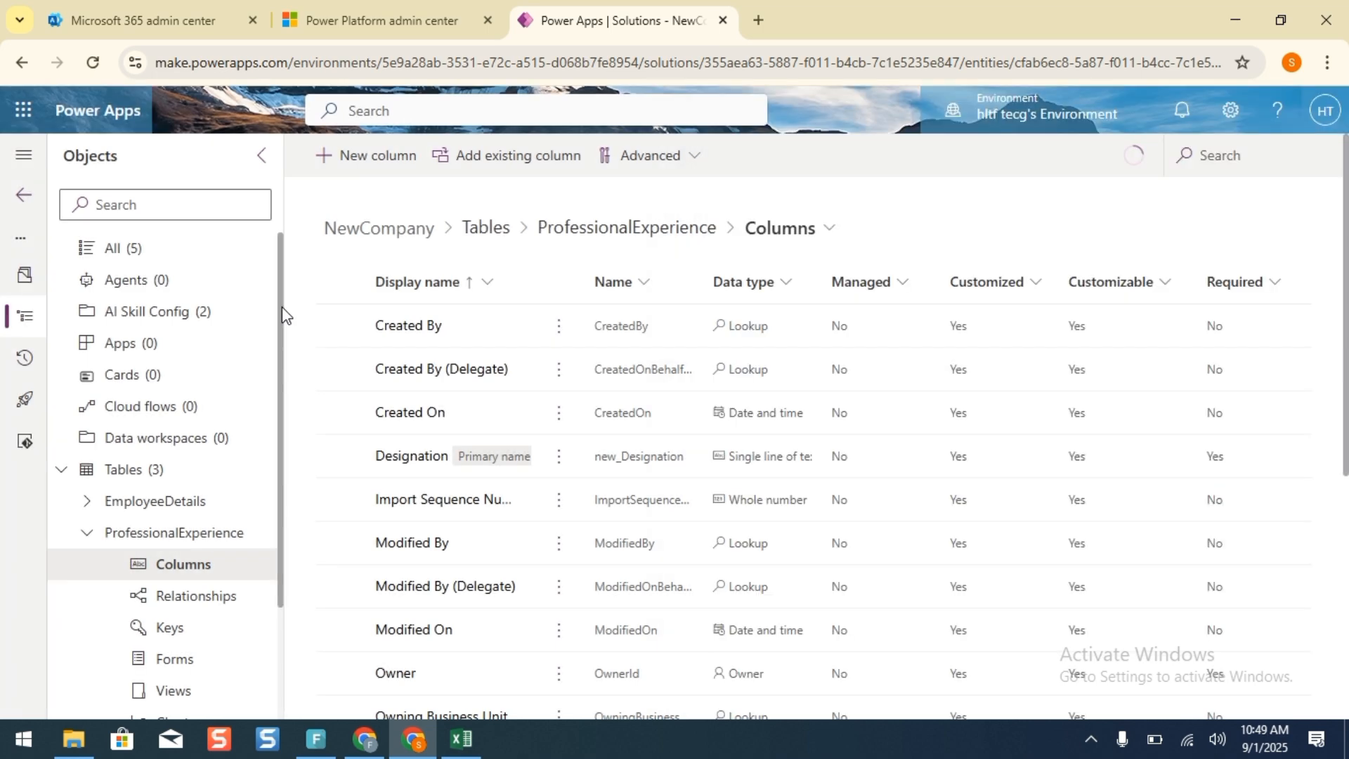
Start a new column named Designation in the ProfessionalExperience table with the Choice data type.
left_click(365, 165)
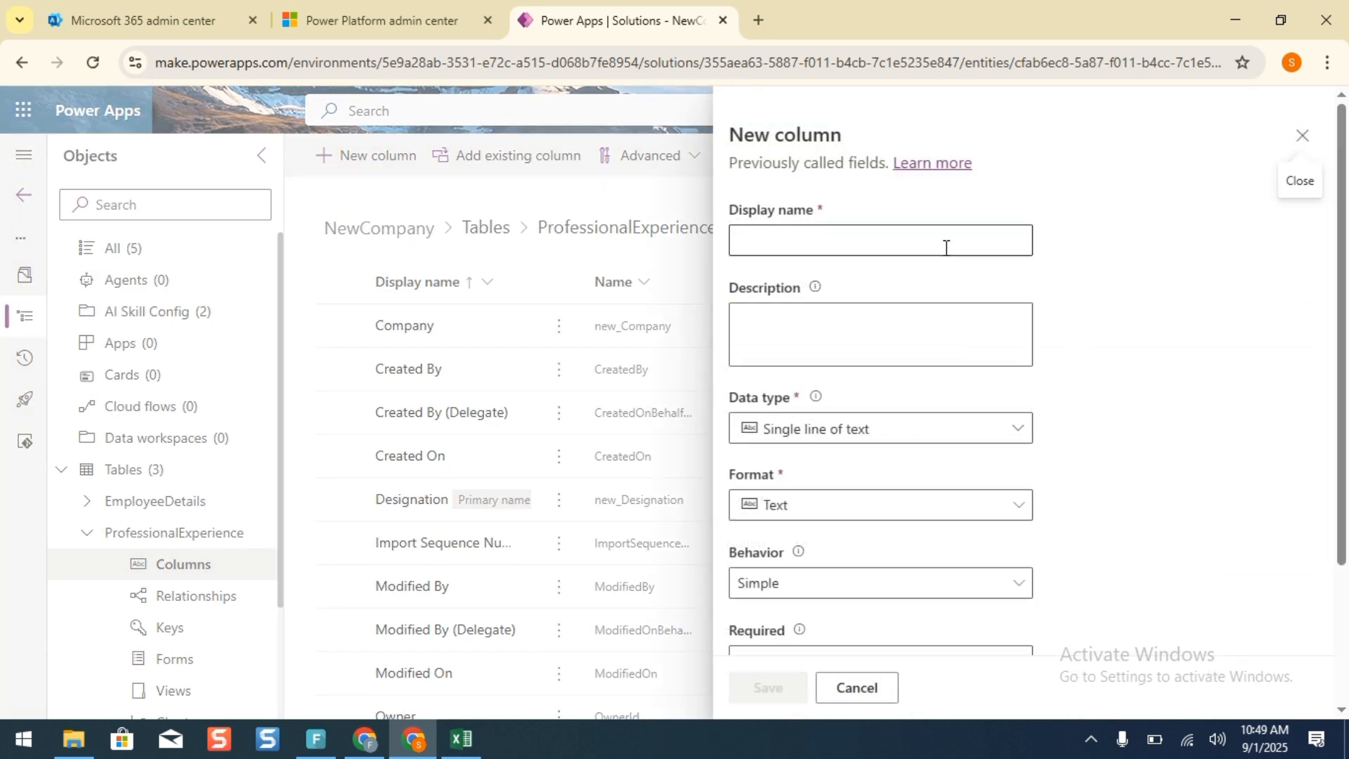
left_click(863, 244)
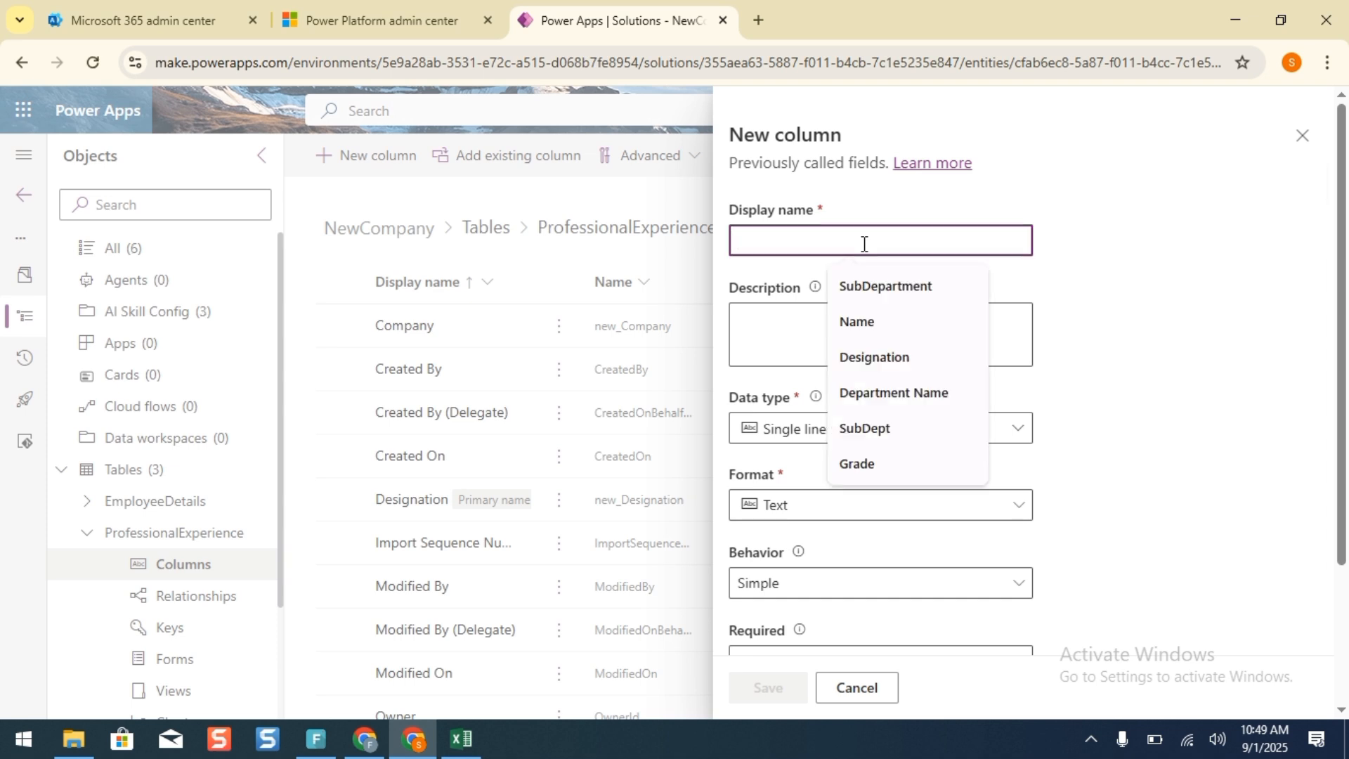
type("Designation")
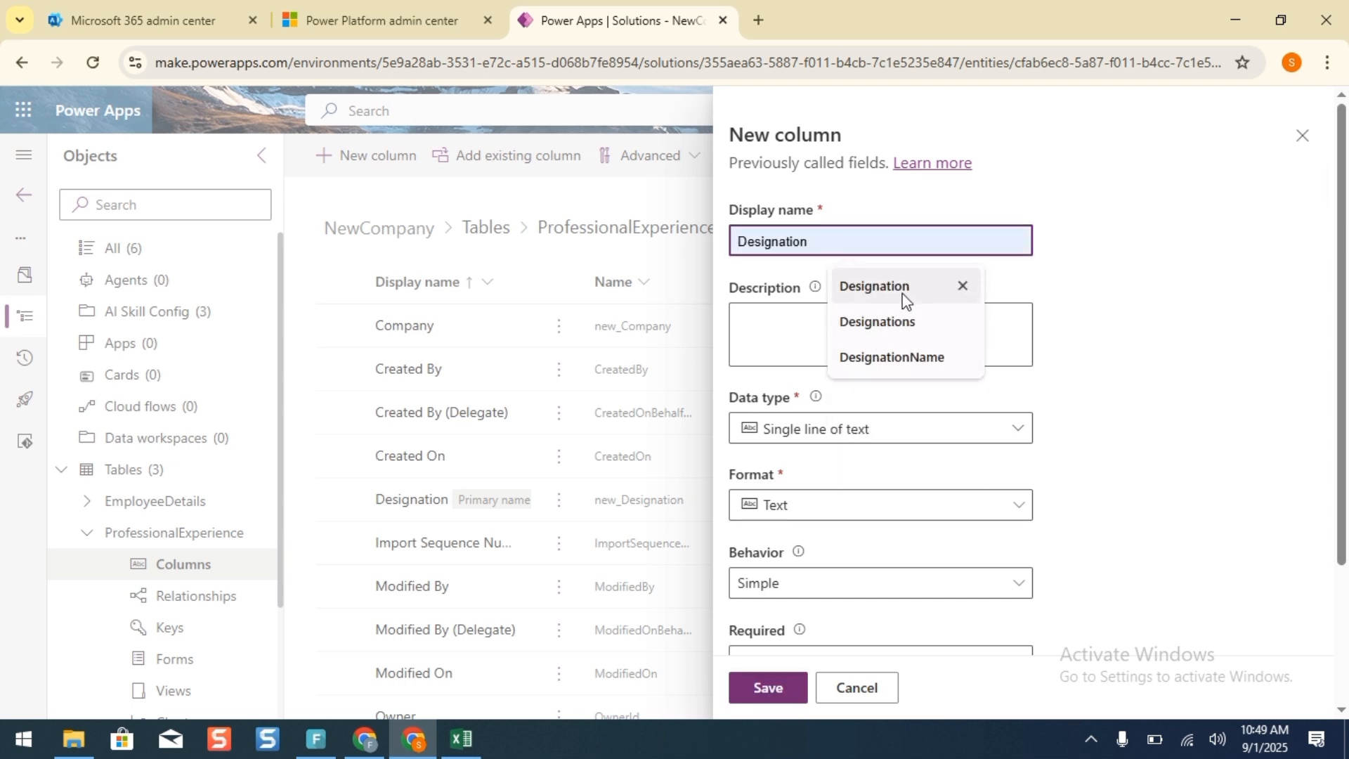
left_click(907, 292)
left_click(840, 430)
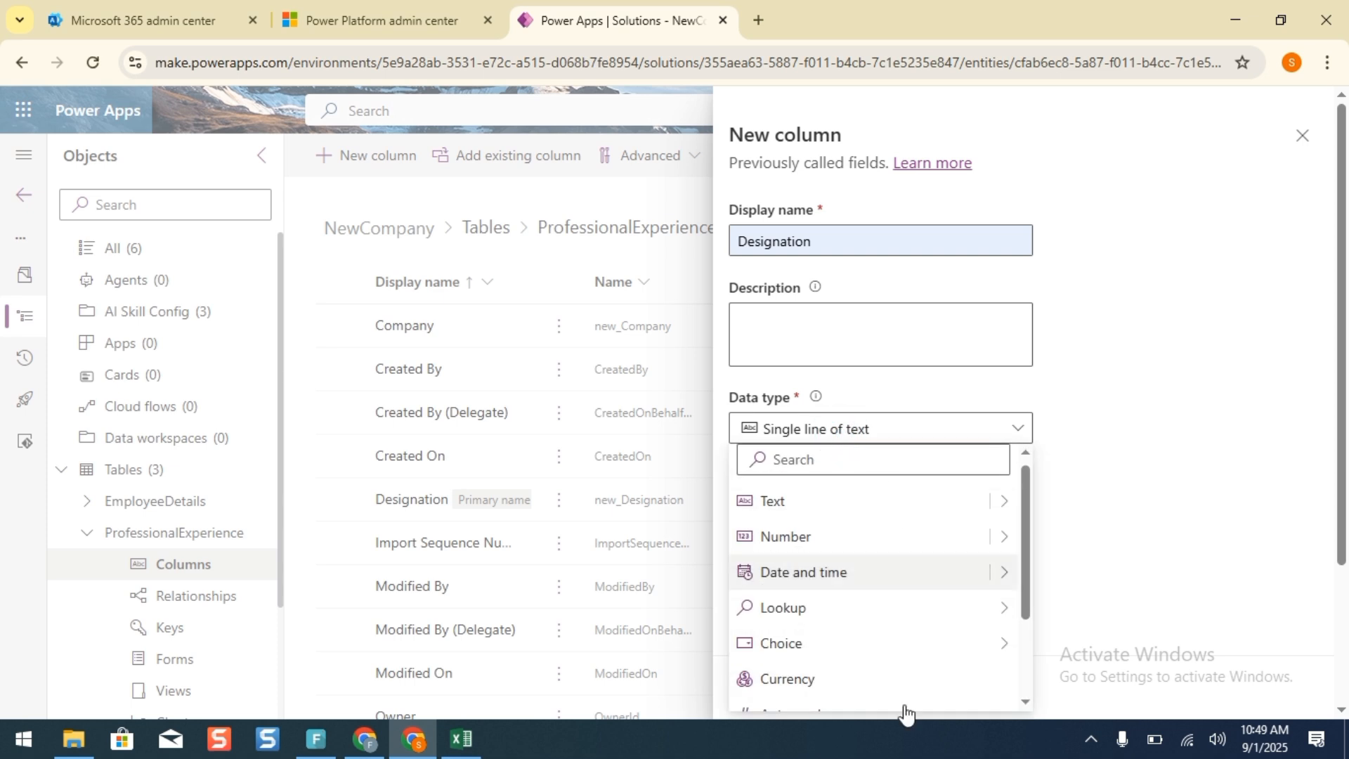
mouse_move(1004, 622)
left_click(1045, 628)
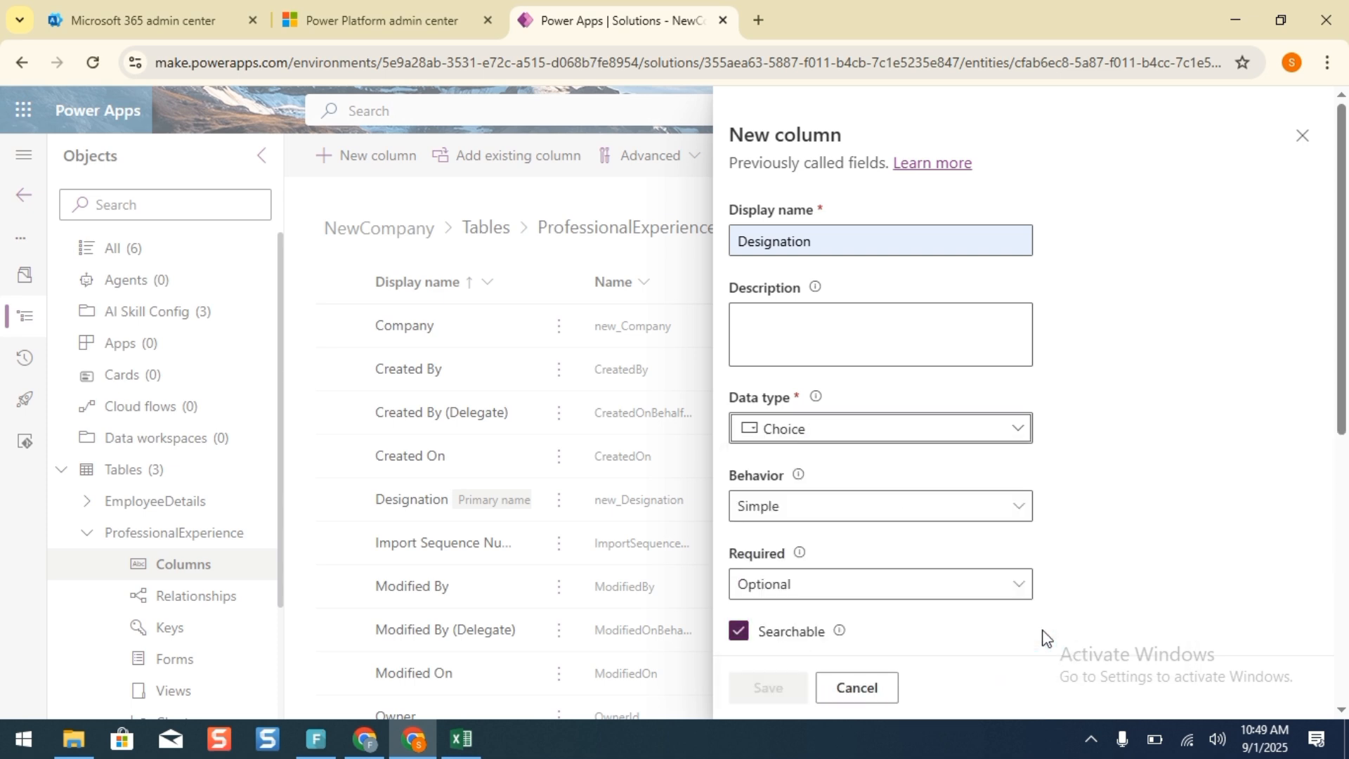
Make the new column's choices local instead of global and enter Jr Developer as the first choice.
scroll(1342, 309, "down", 6)
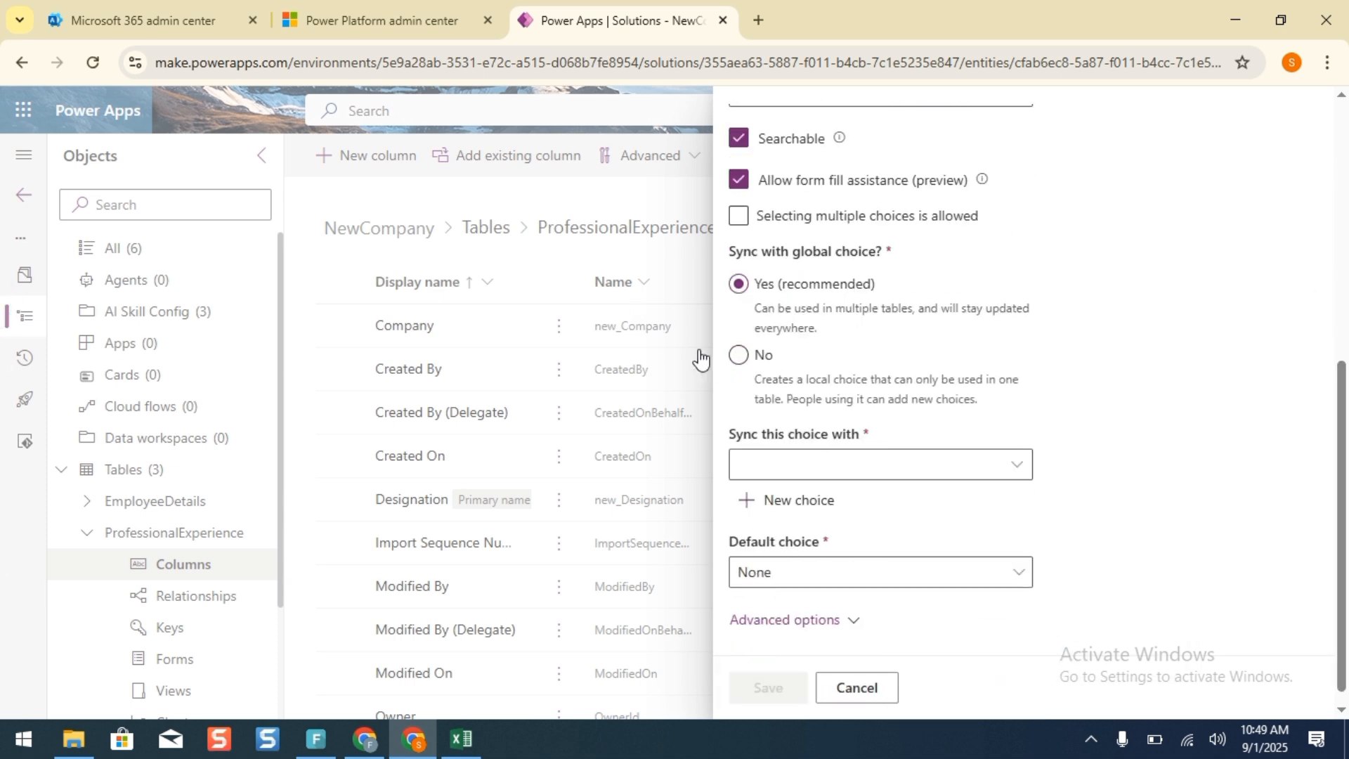
left_click(738, 355)
left_click(815, 492)
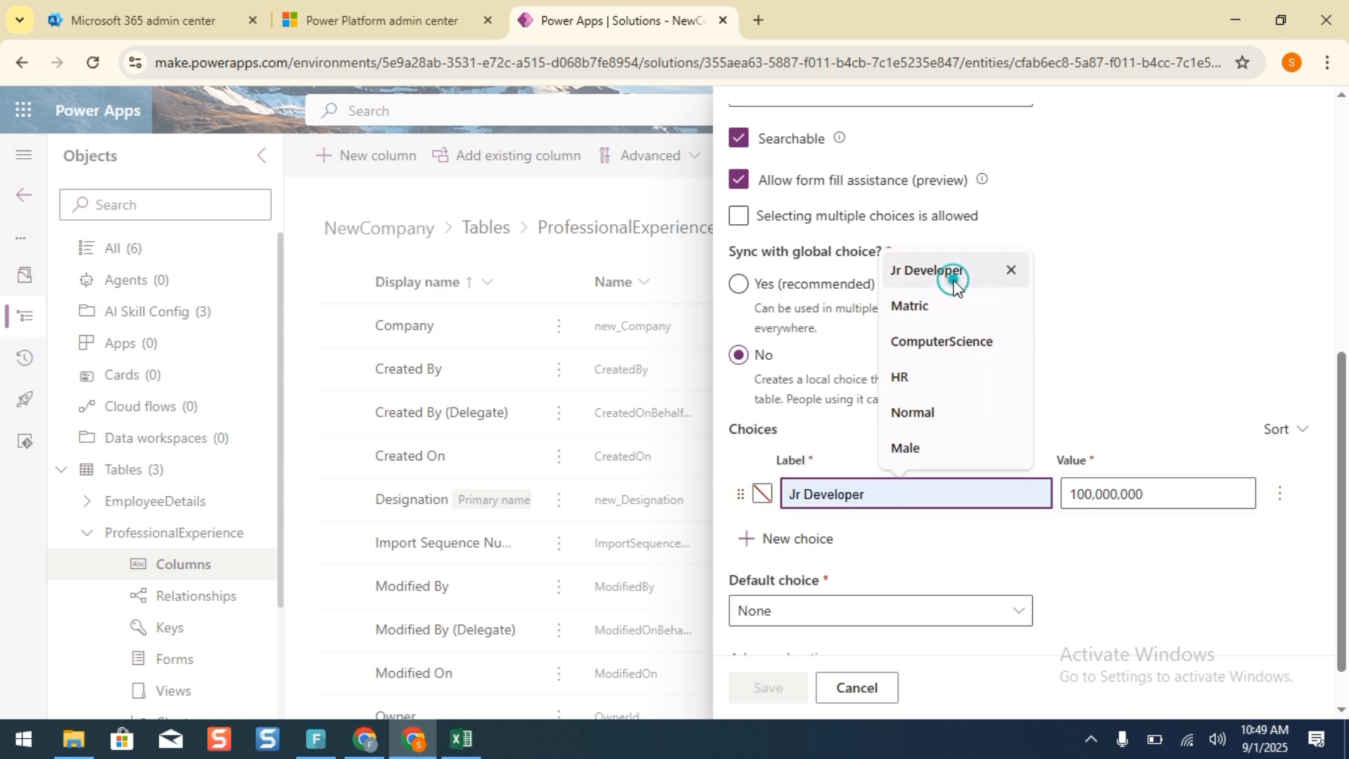
left_click(928, 271)
Add the choices Snr Developer, SQA and DBA below Jr Developer and try to save the column.
left_click(818, 551)
left_click(879, 553)
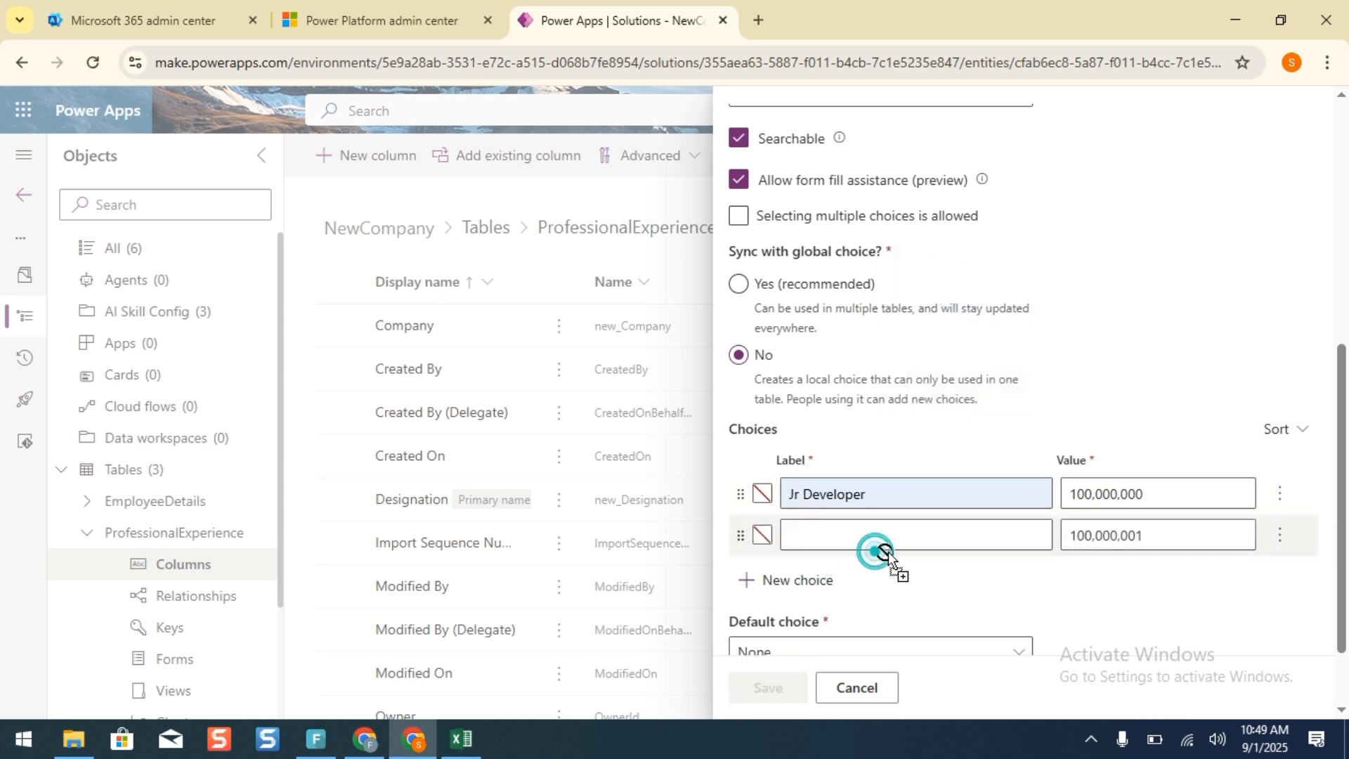
left_click(889, 534)
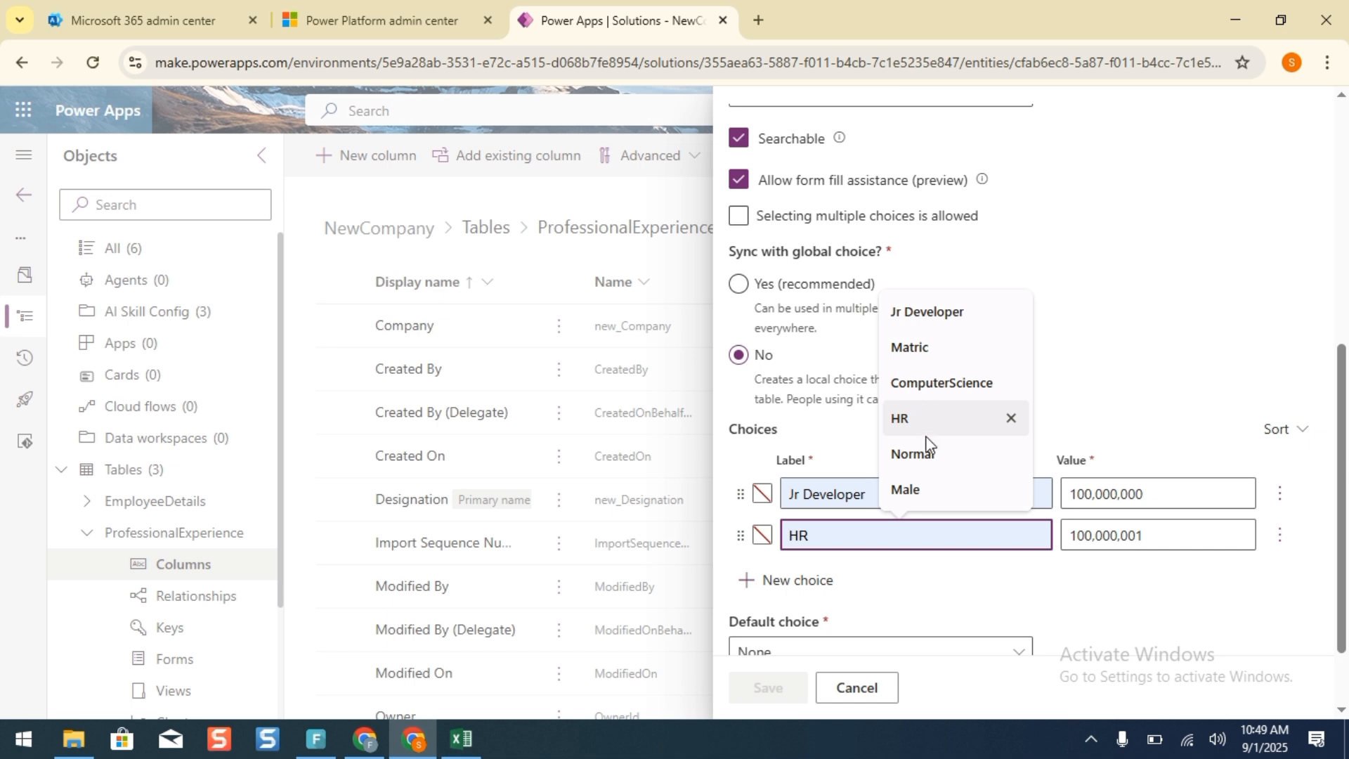
left_click(867, 525)
type("Sn")
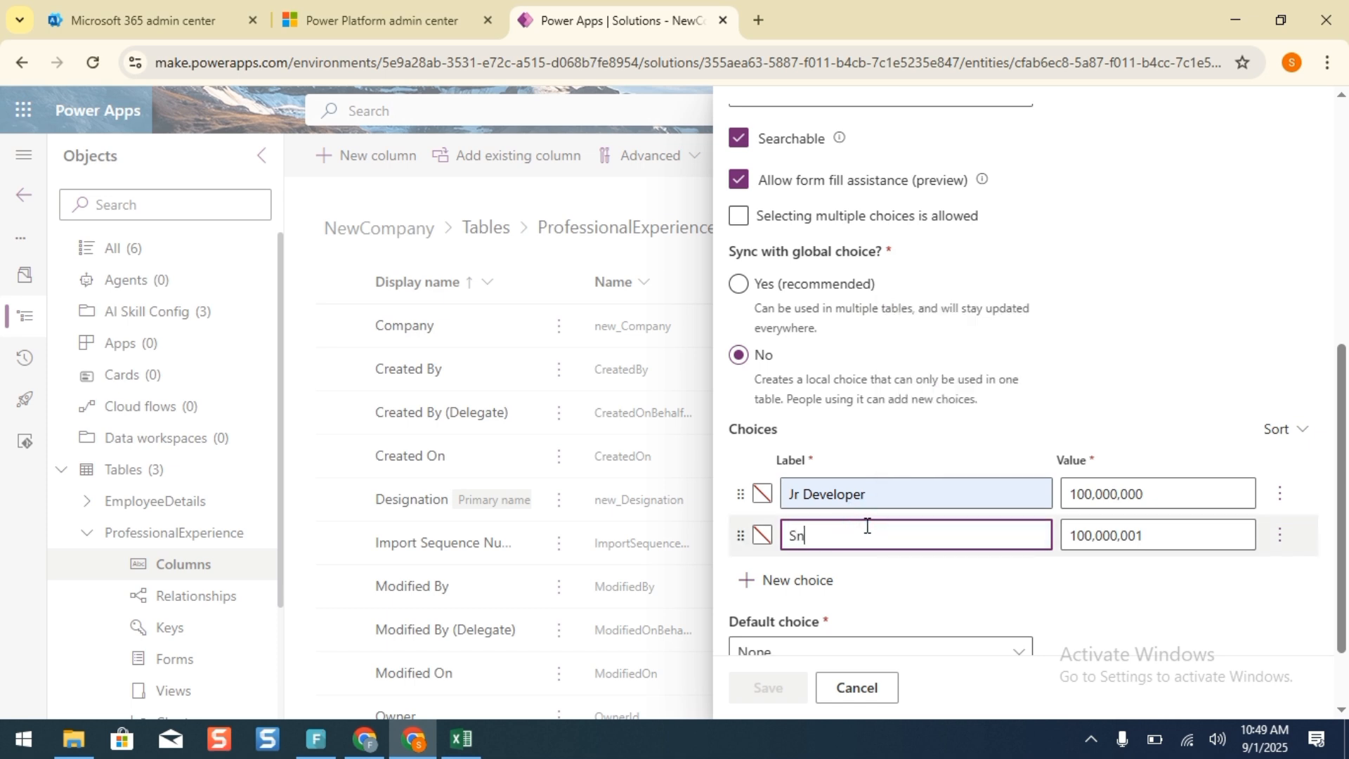
type("r ")
type("Developer")
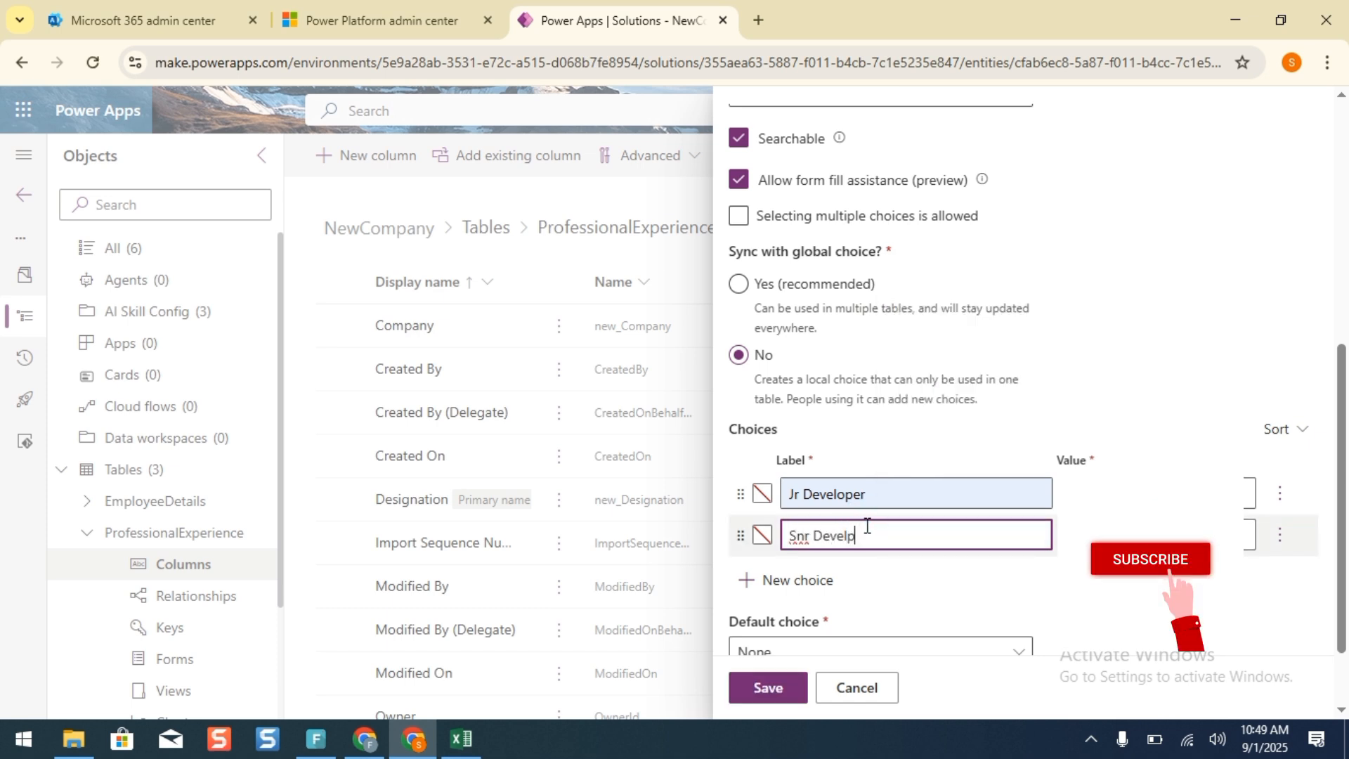
left_click(796, 581)
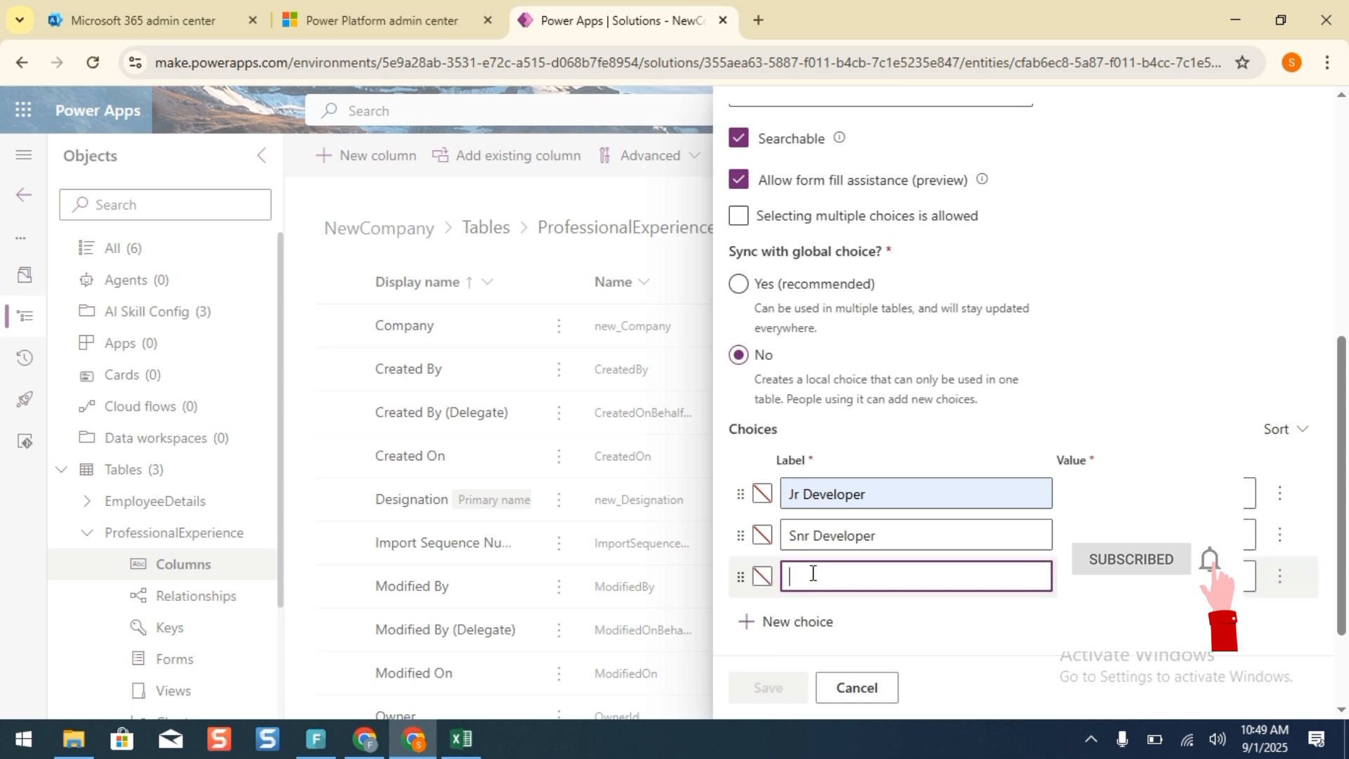
type("SQA")
left_click(808, 623)
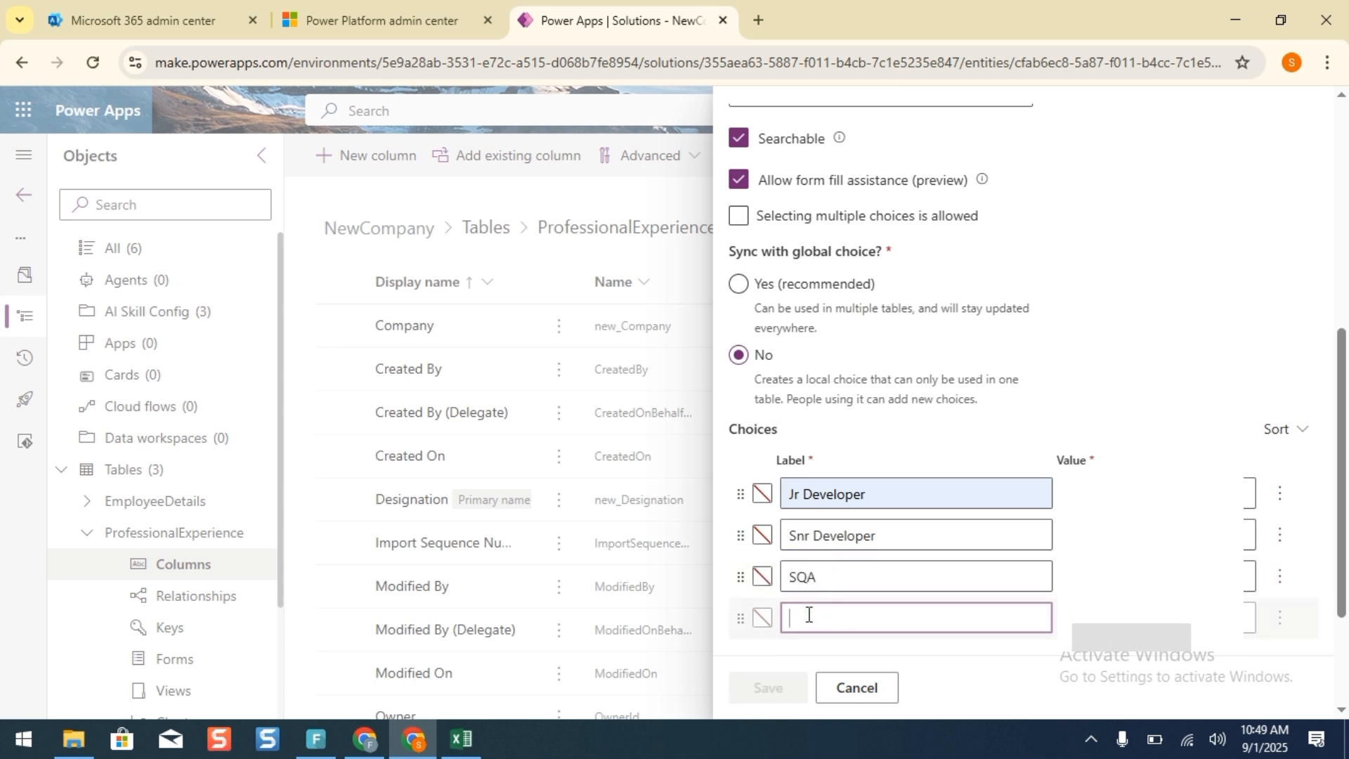
type("DBA")
left_click(785, 689)
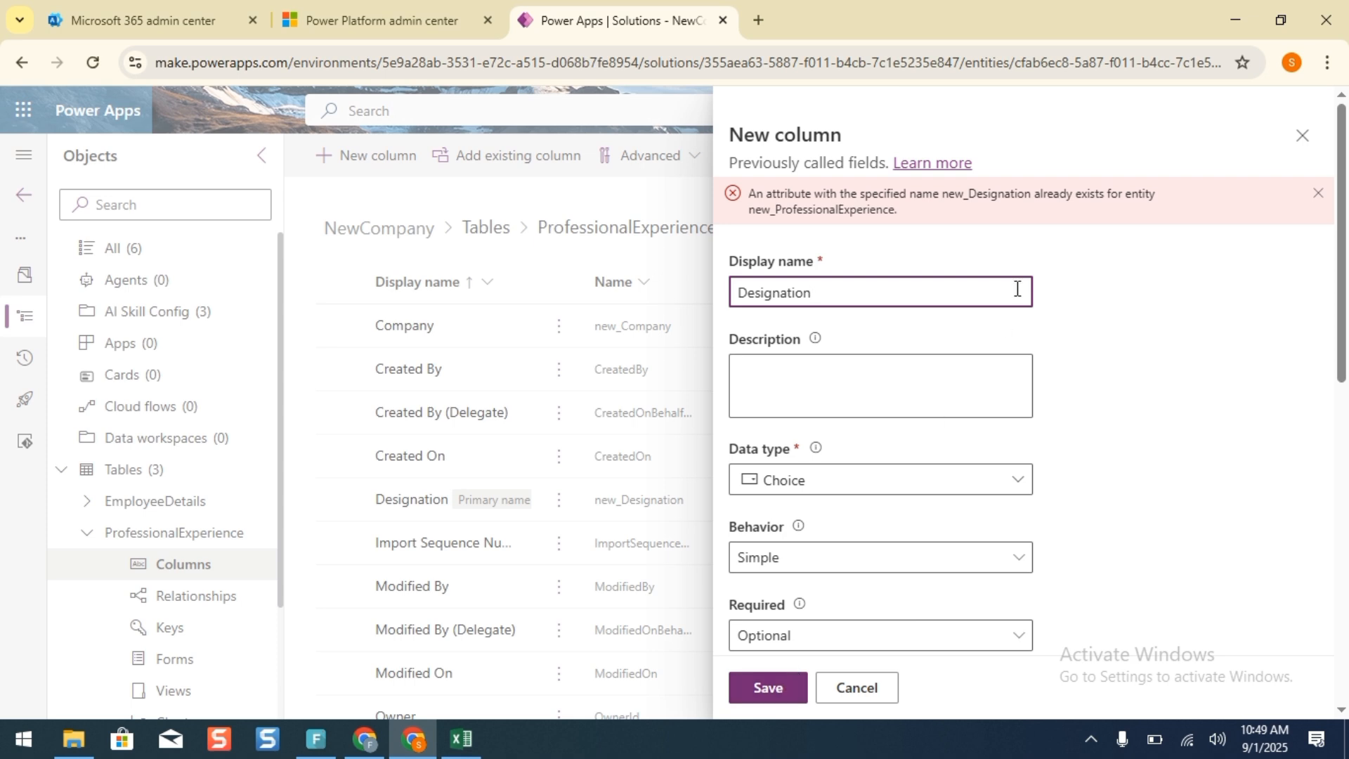
Change the new choice column's display name to Appointment and save the column.
left_click(959, 293)
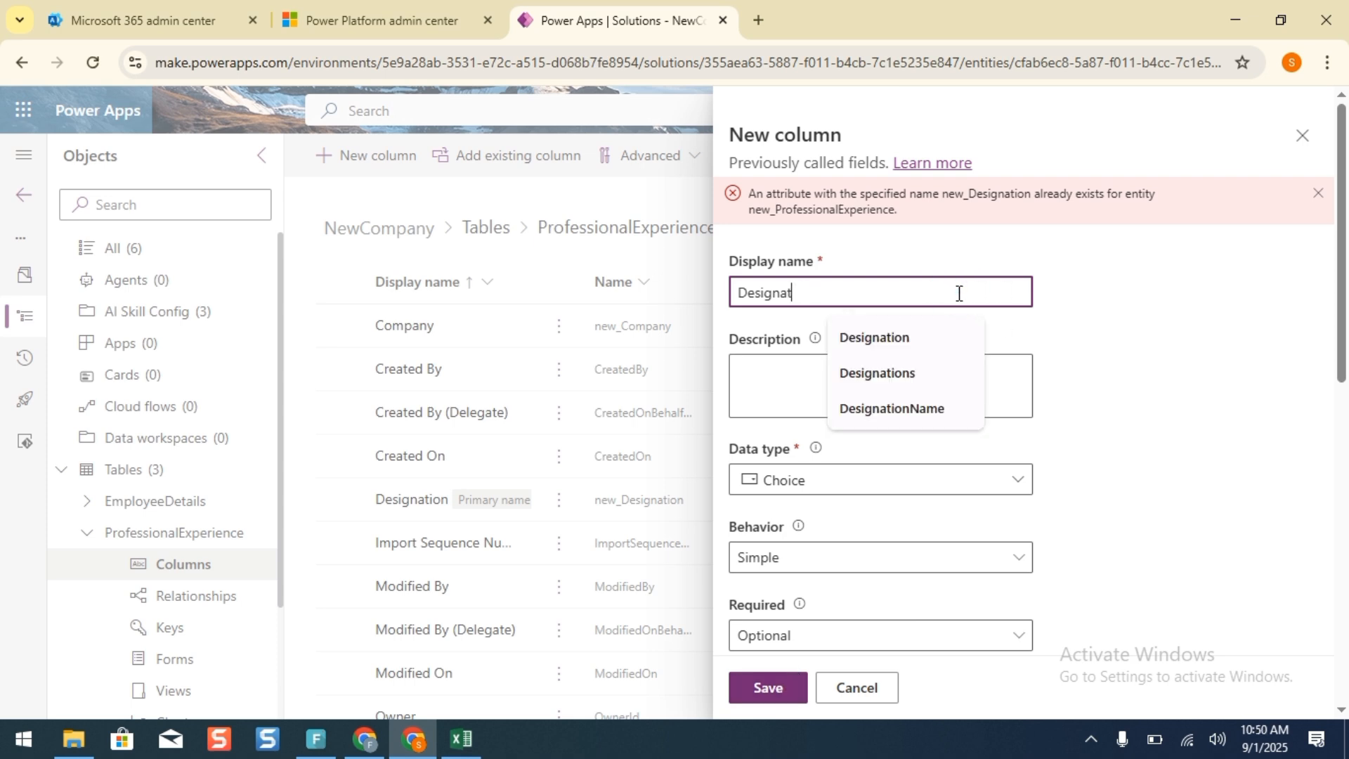
key("BackSpace")
key("BackSpace")
key("BackSpace")
key("BackSpace")
key("BackSpace")
key("BackSpace")
key("BackSpace")
key("BackSpace")
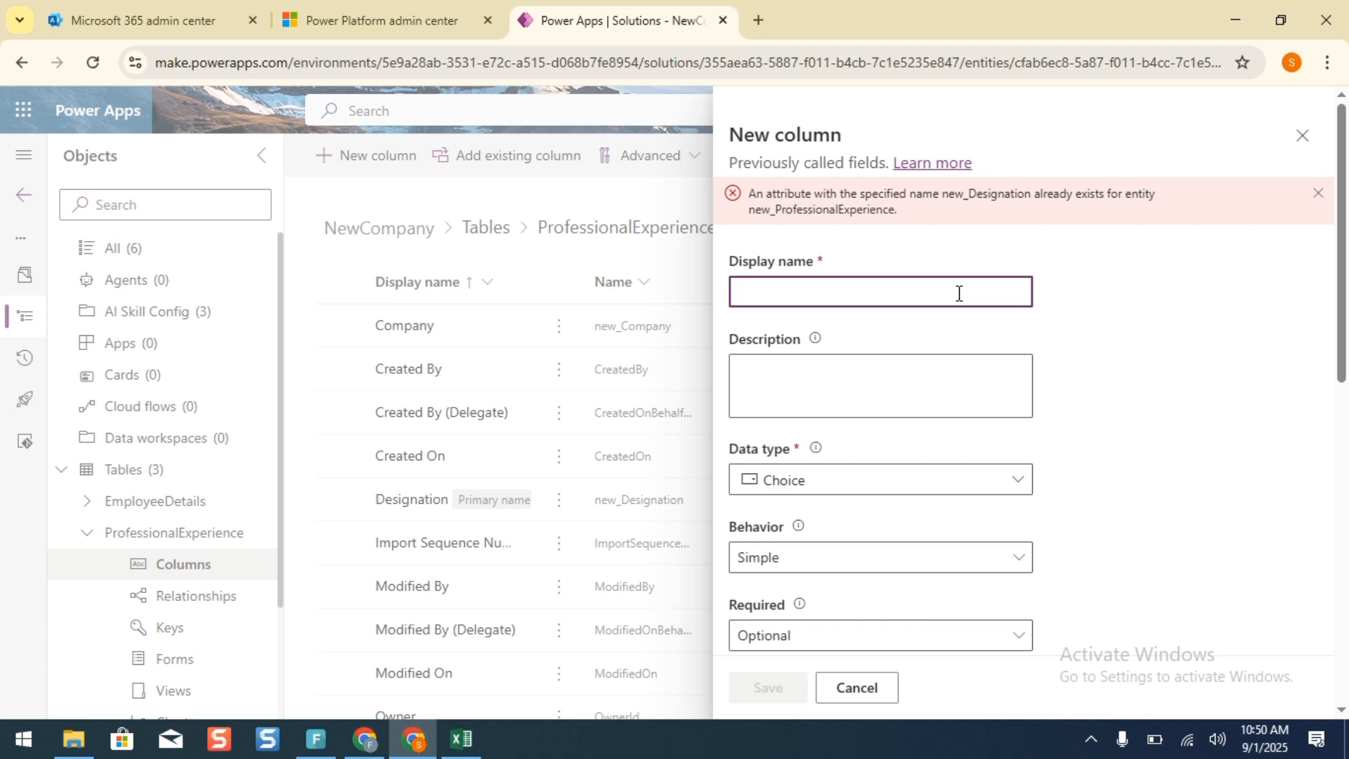
type("Appointment")
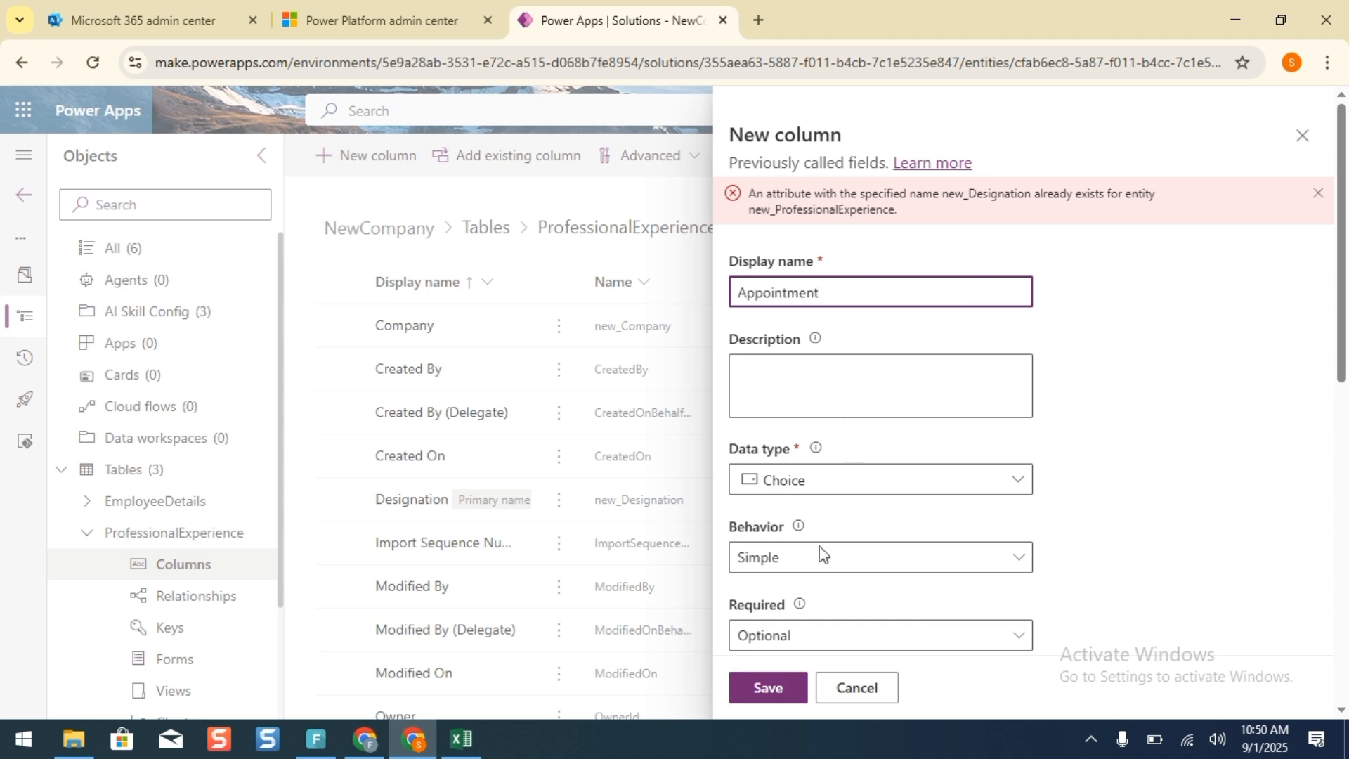
left_click(768, 691)
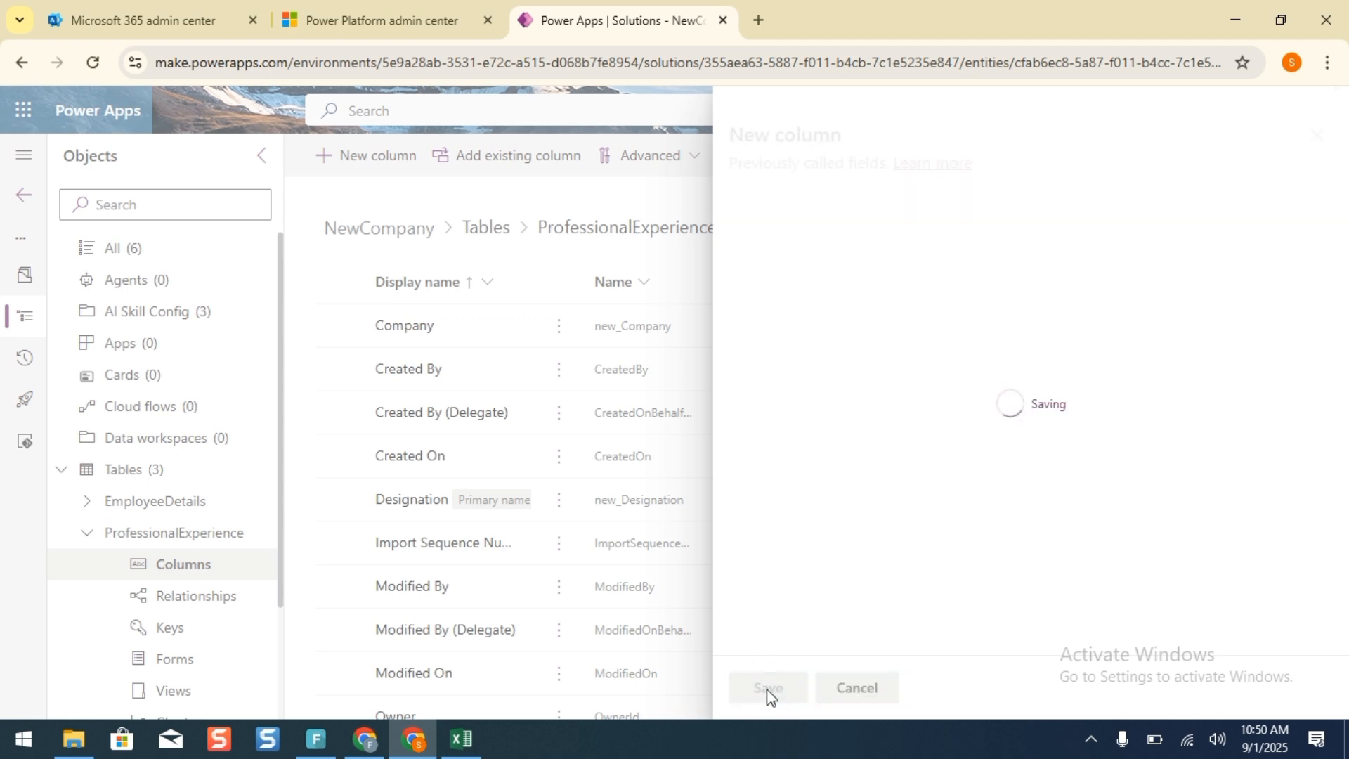
Check the planned Experience columns in Excel and add a Date only column named Date (From) to the ProfessionalExperience table.
key("alt+Tab")
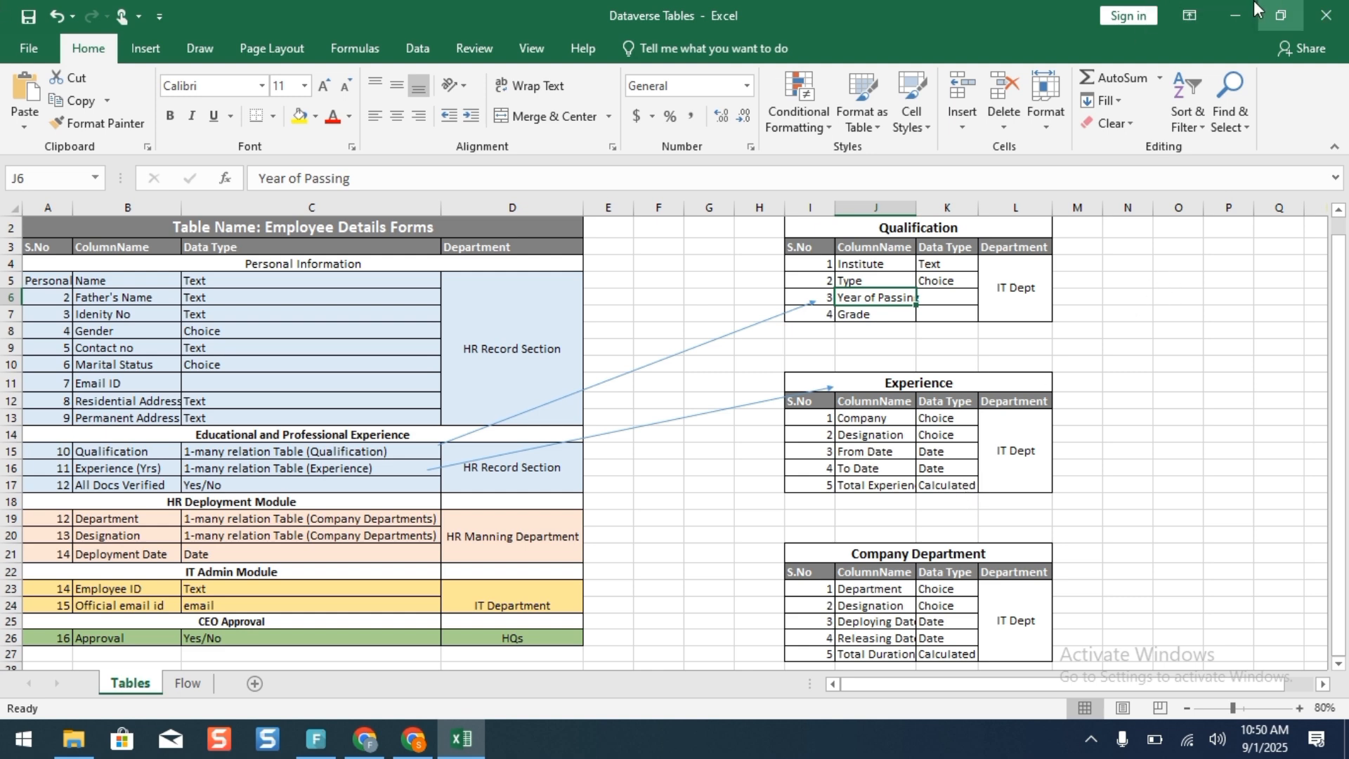
left_click(1236, 15)
left_click(380, 156)
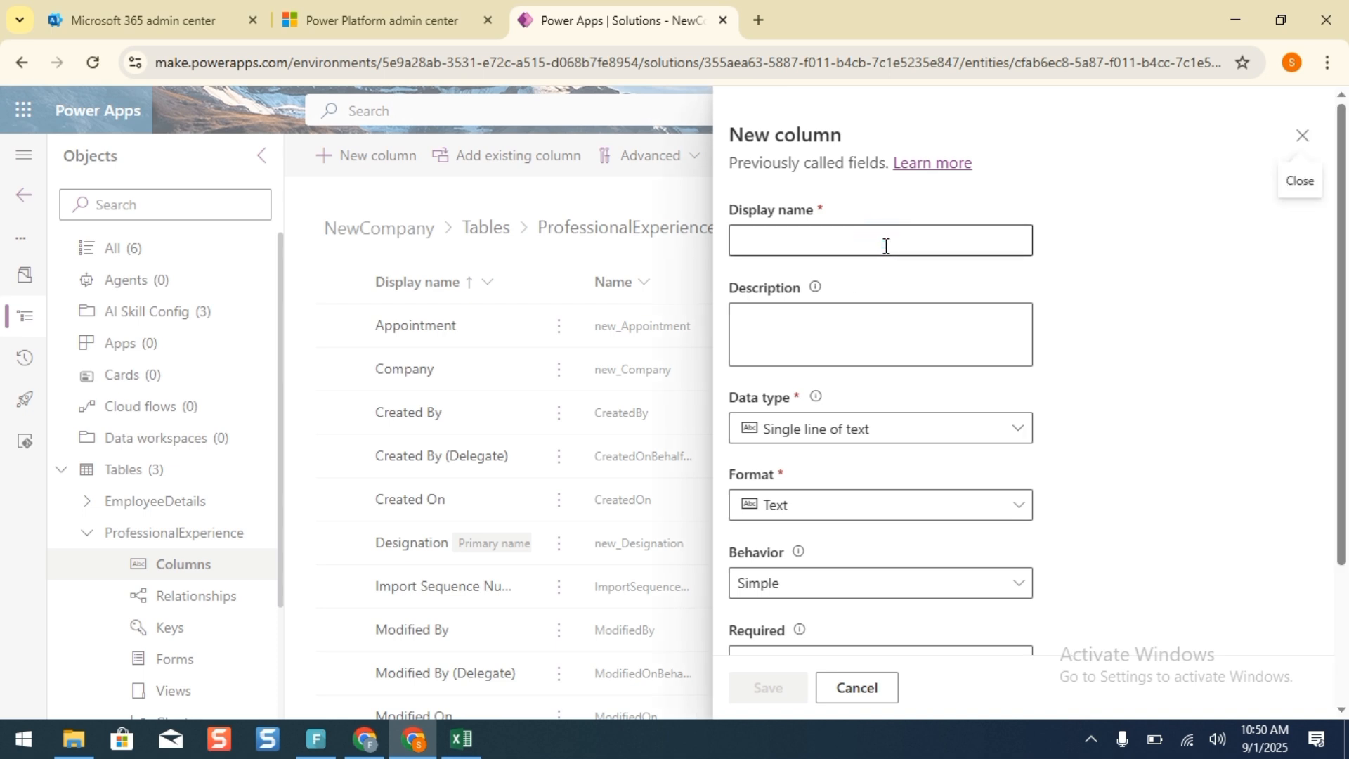
left_click(886, 246)
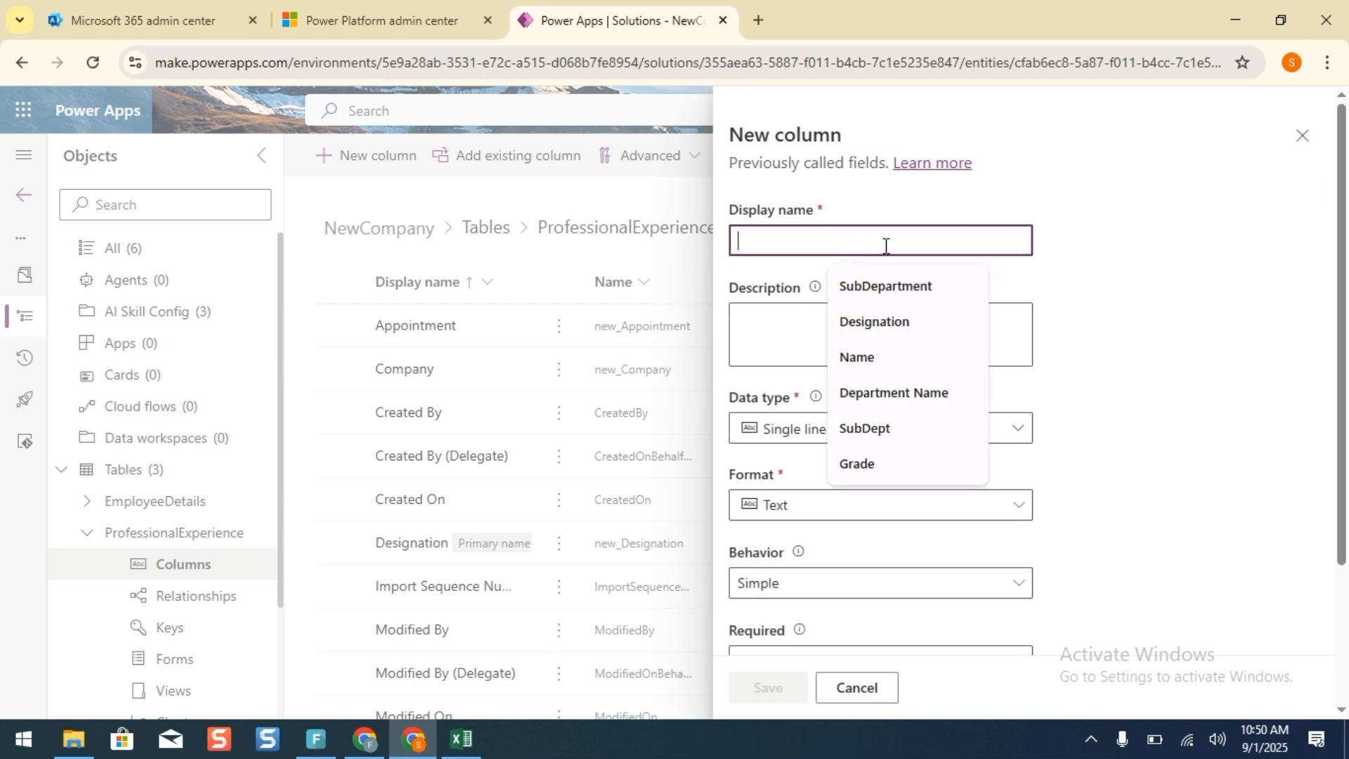
type("Date (From")
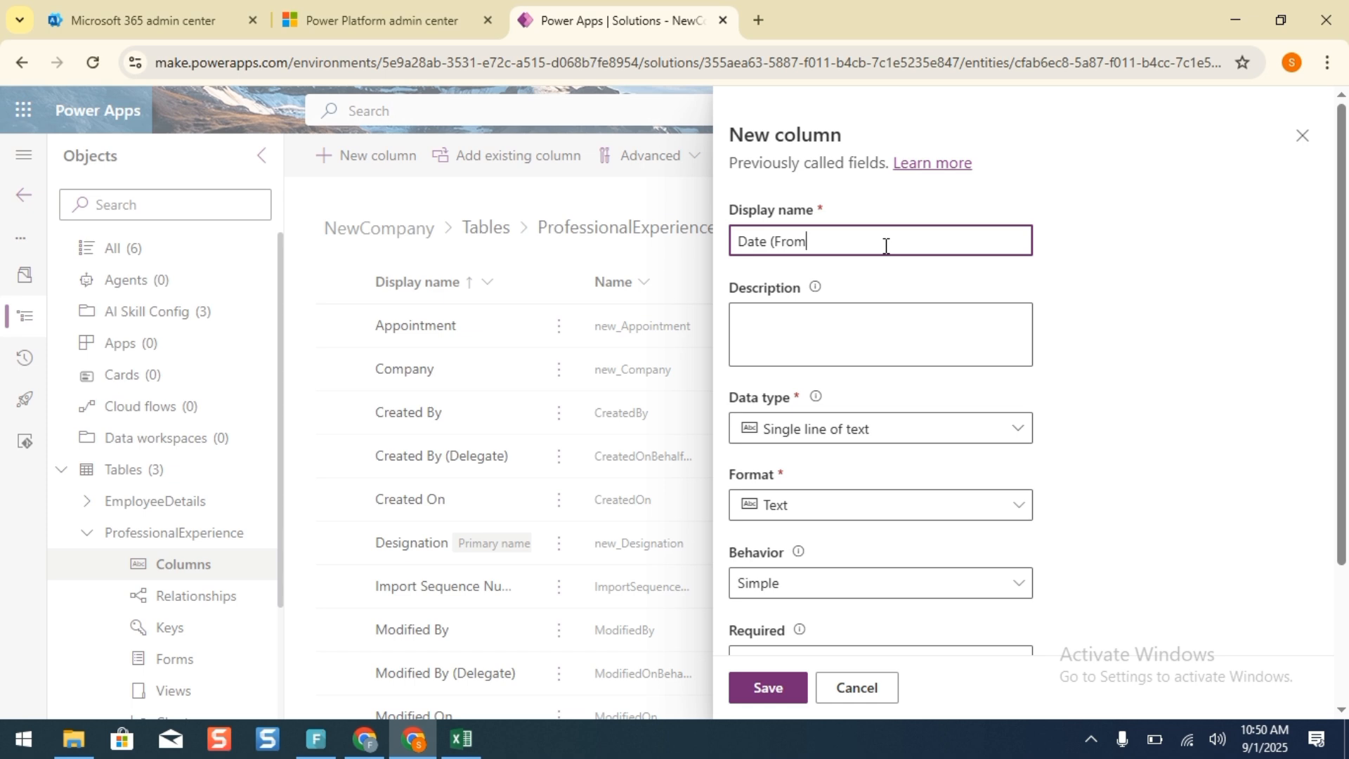
left_click(788, 429)
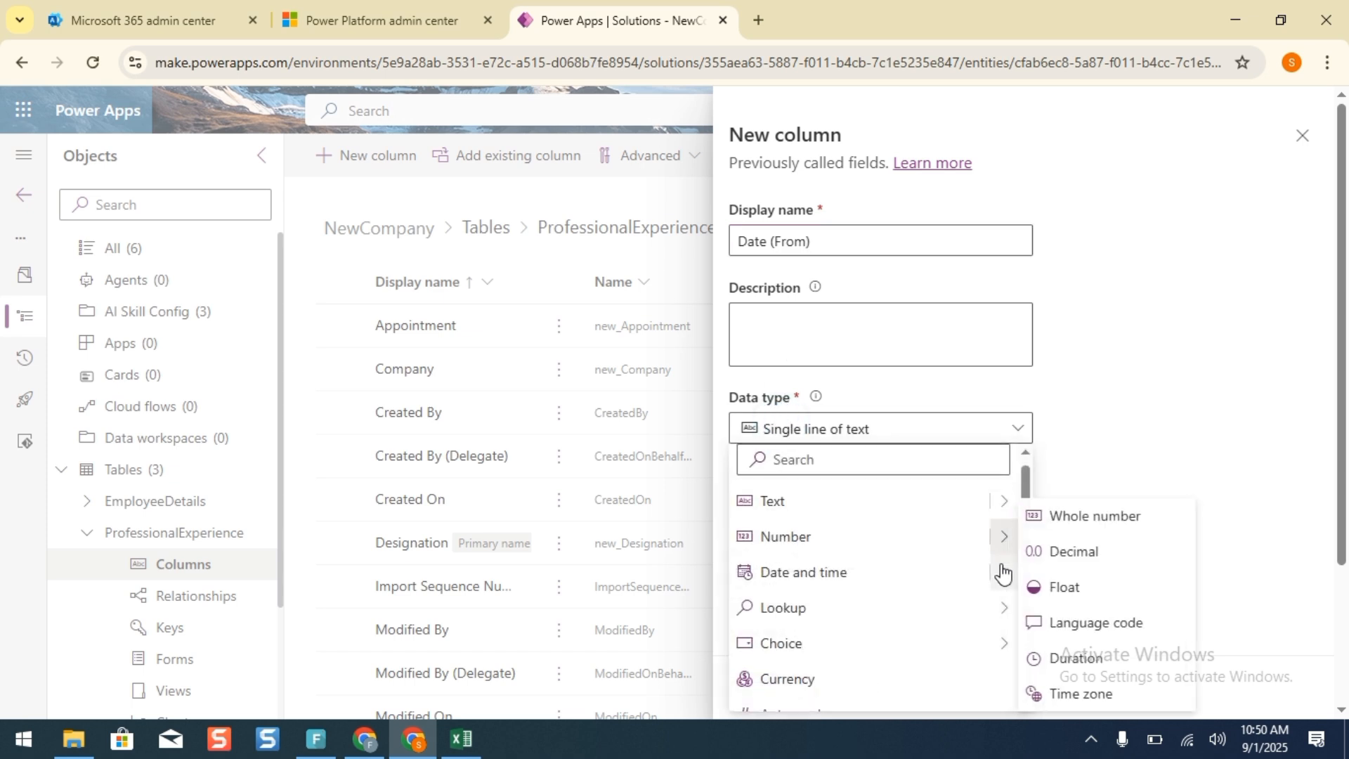
mouse_move(1009, 576)
left_click(1054, 609)
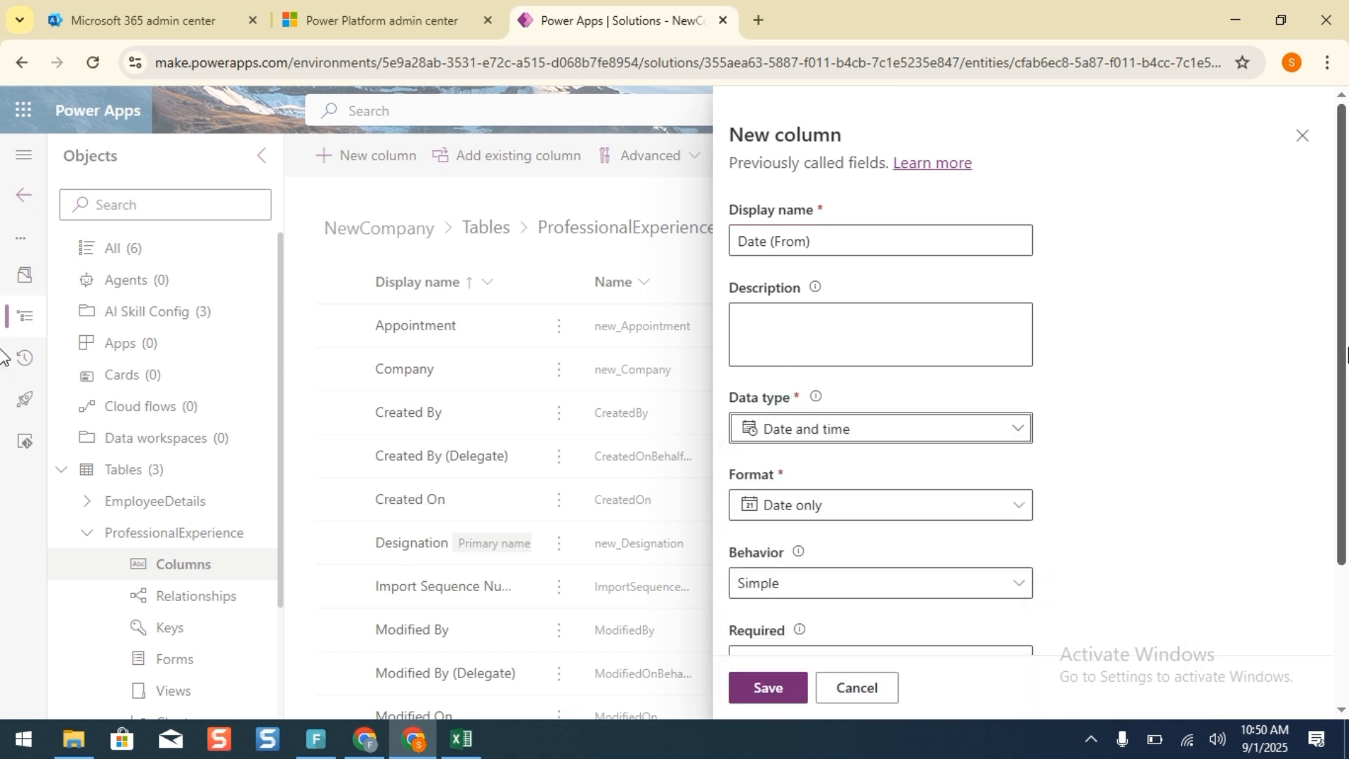
scroll(1346, 502, "down", 3)
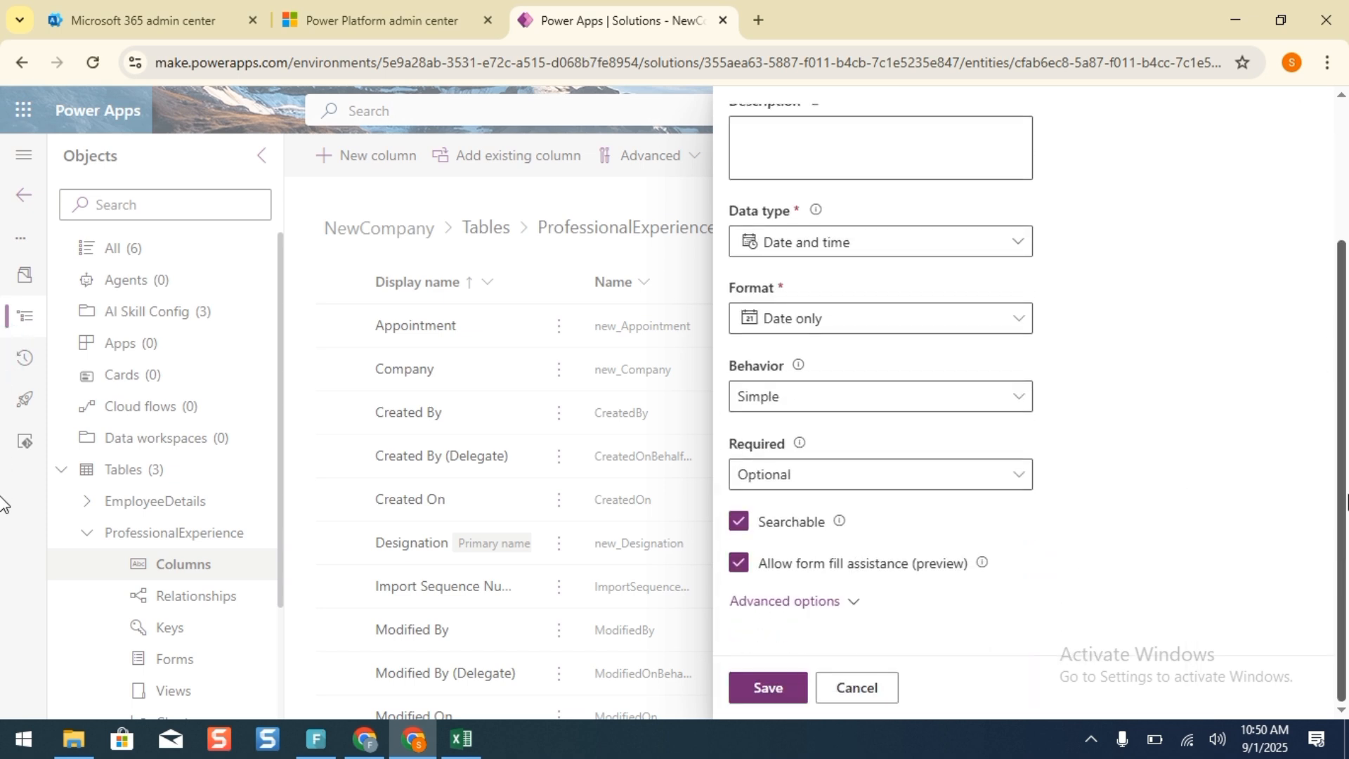
left_click(771, 686)
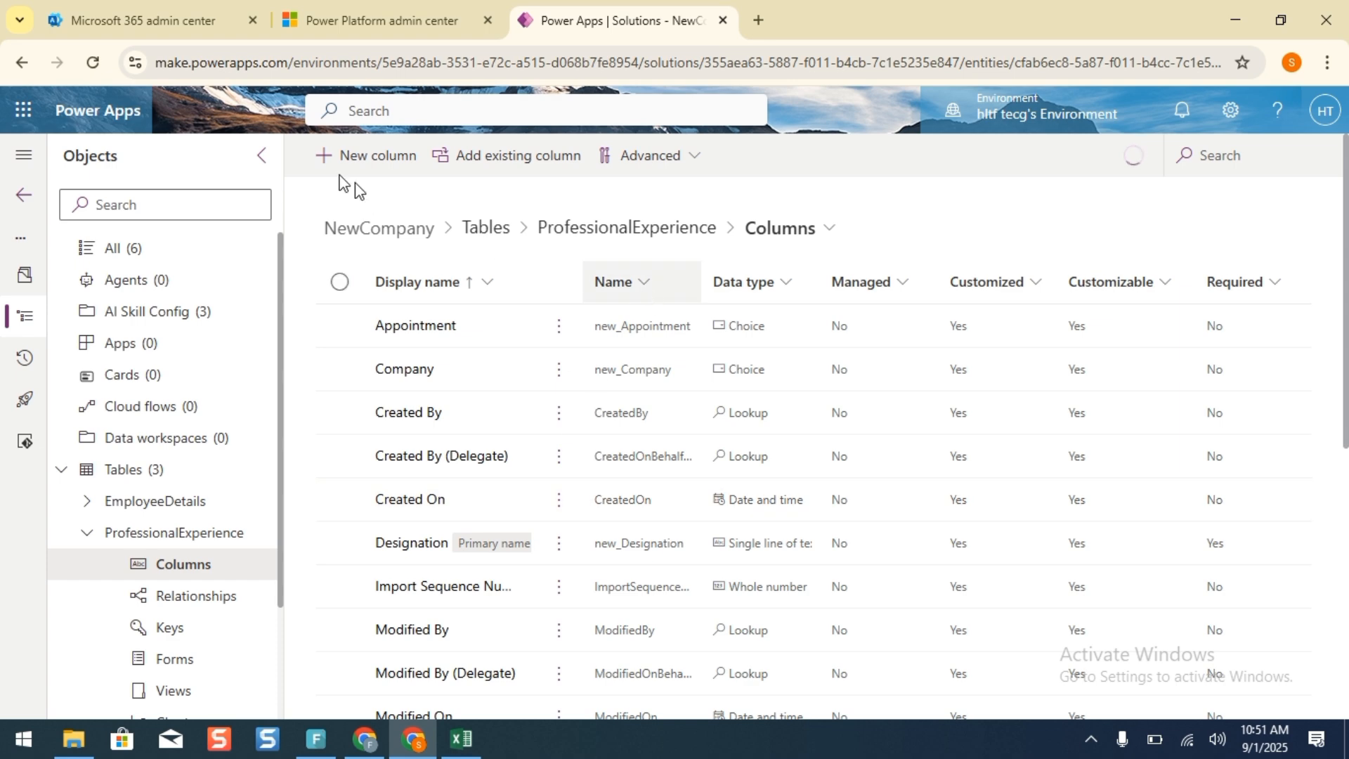
Add a Date only column named Date (To) to the ProfessionalExperience table and save it.
left_click(345, 172)
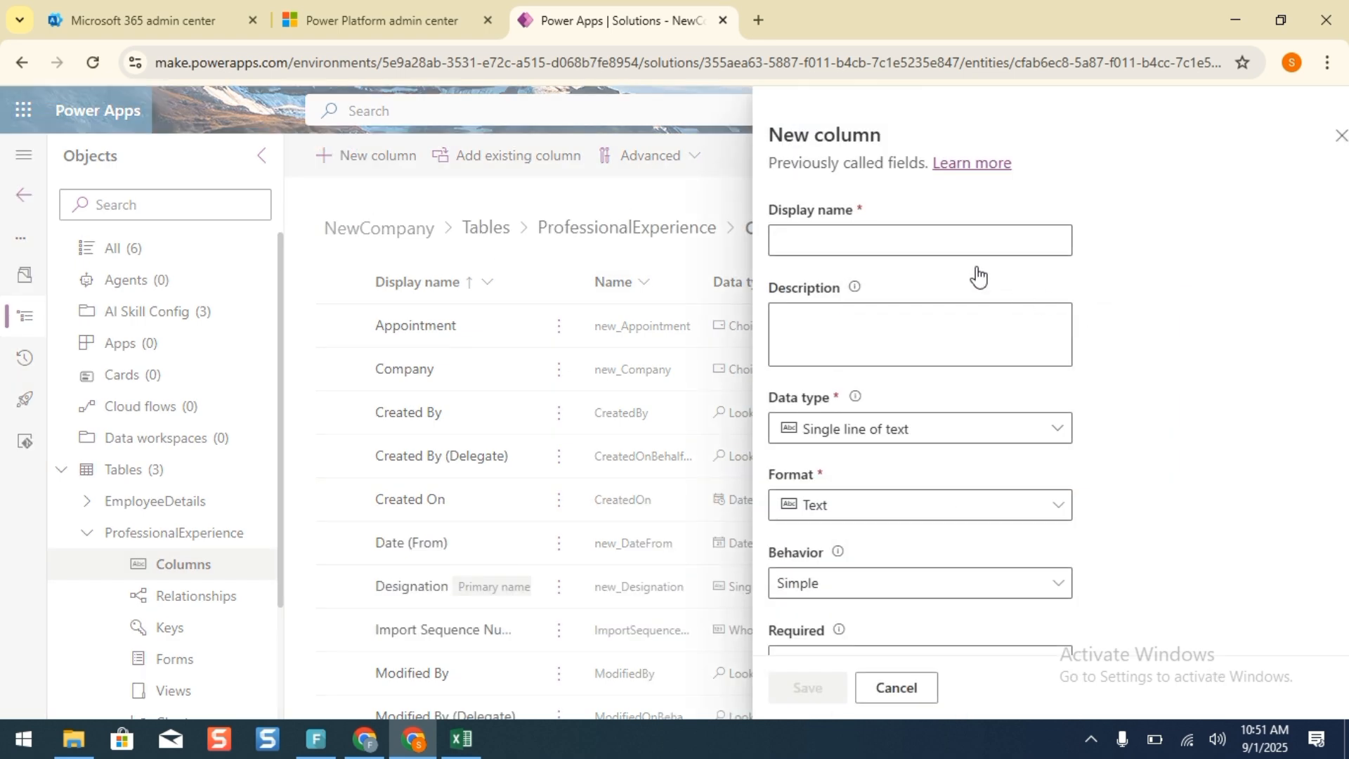
left_click(927, 240)
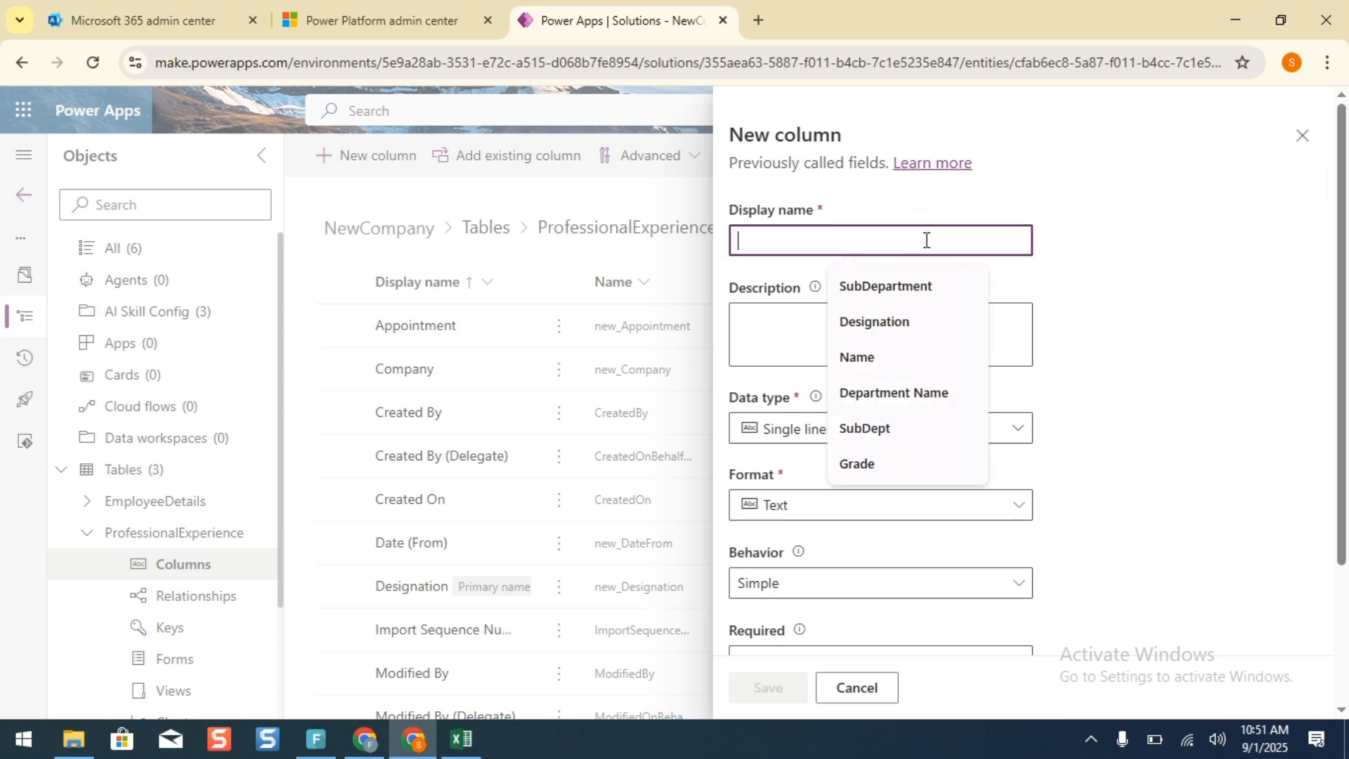
type("Date T")
key("BackSpace")
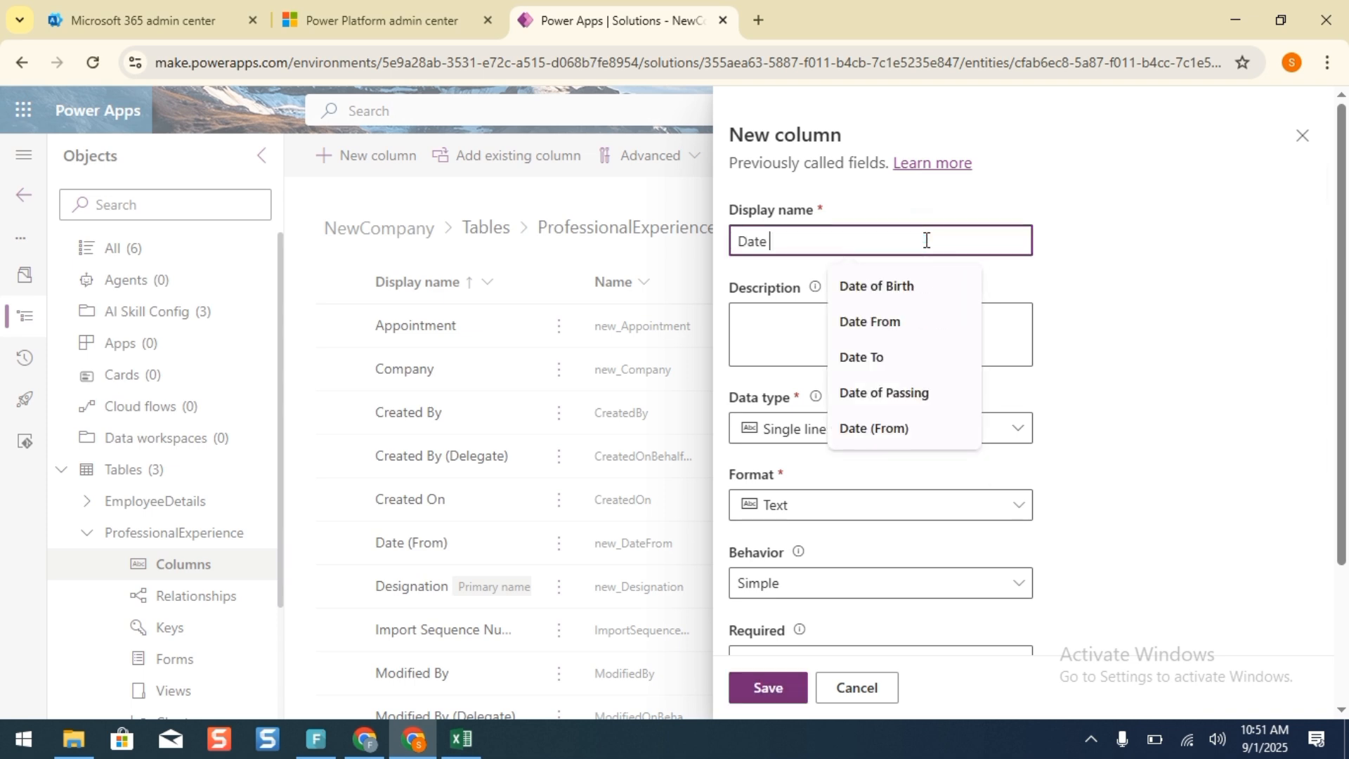
type("(To")
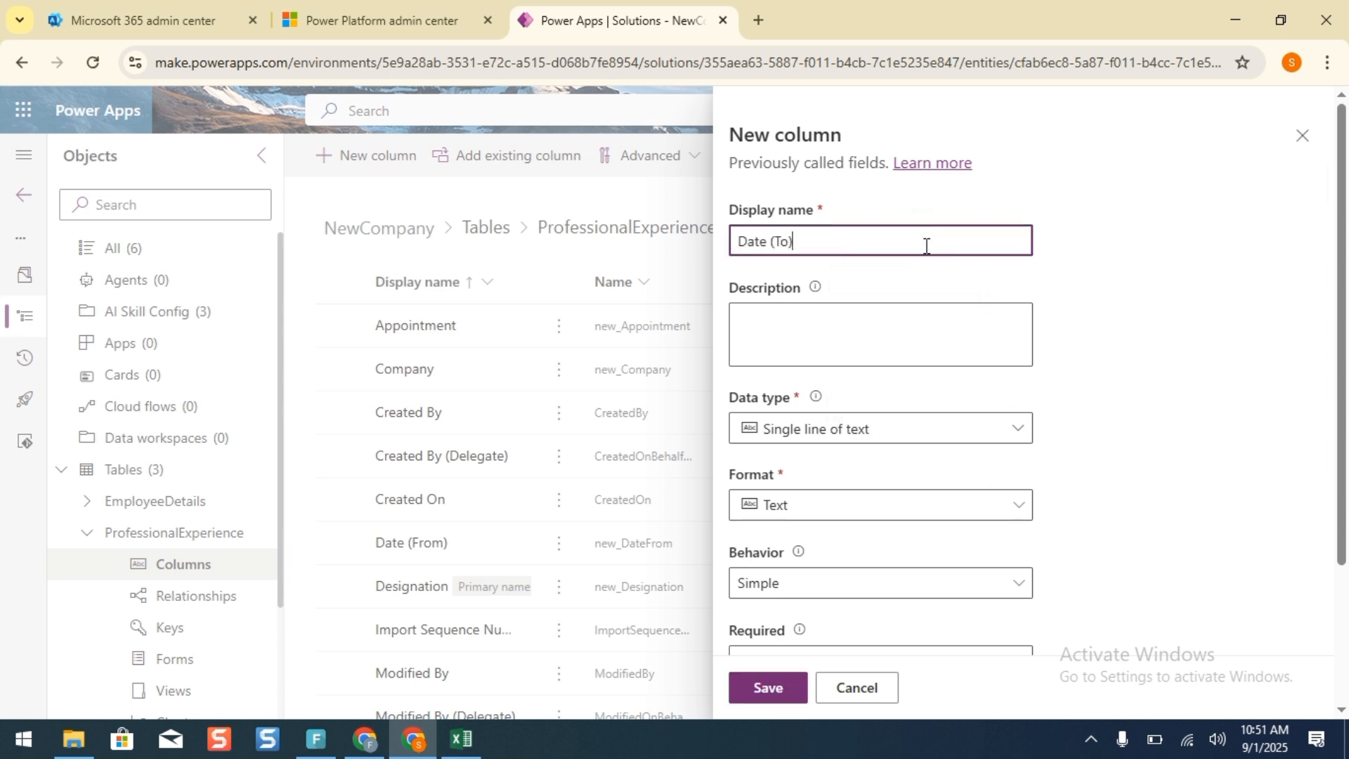
left_click(829, 432)
mouse_move(981, 601)
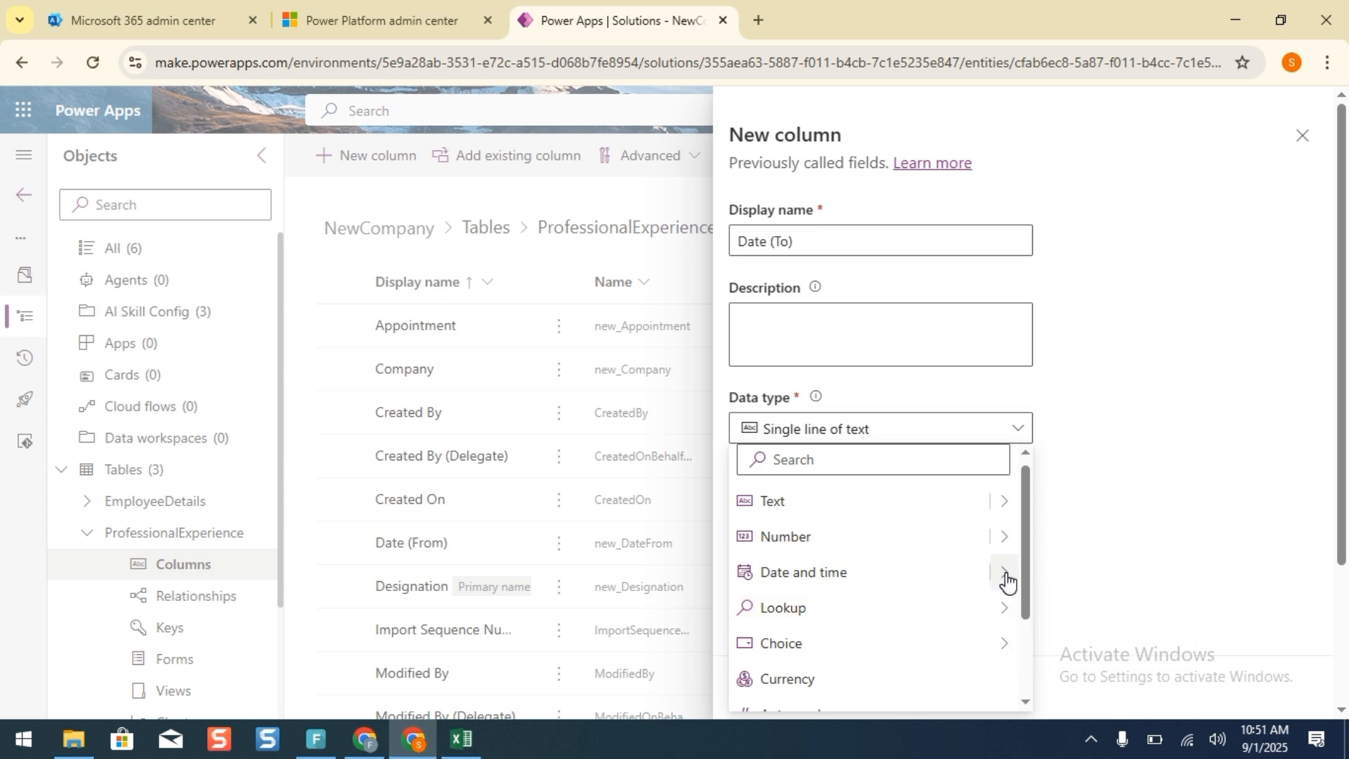
mouse_move(1005, 576)
left_click(1071, 606)
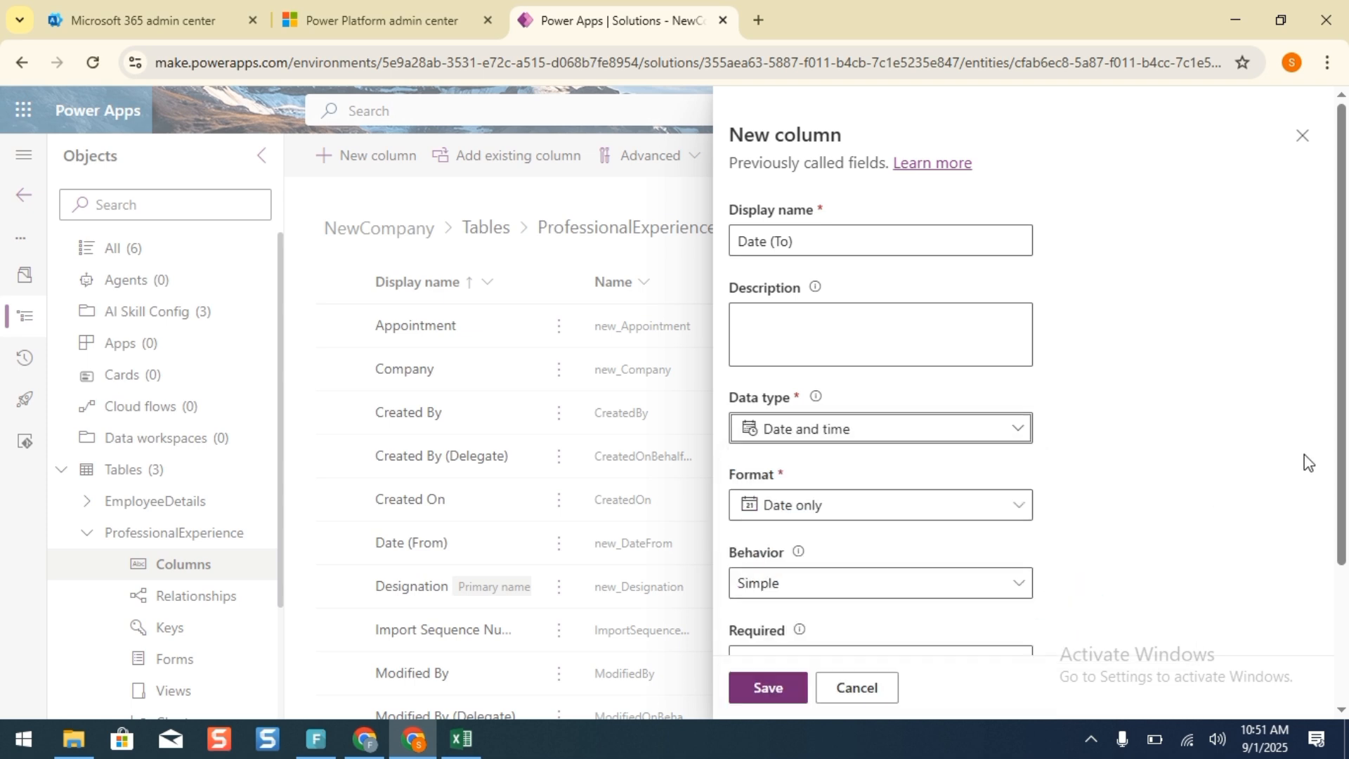
scroll(1310, 463, "down", 3)
left_click(767, 688)
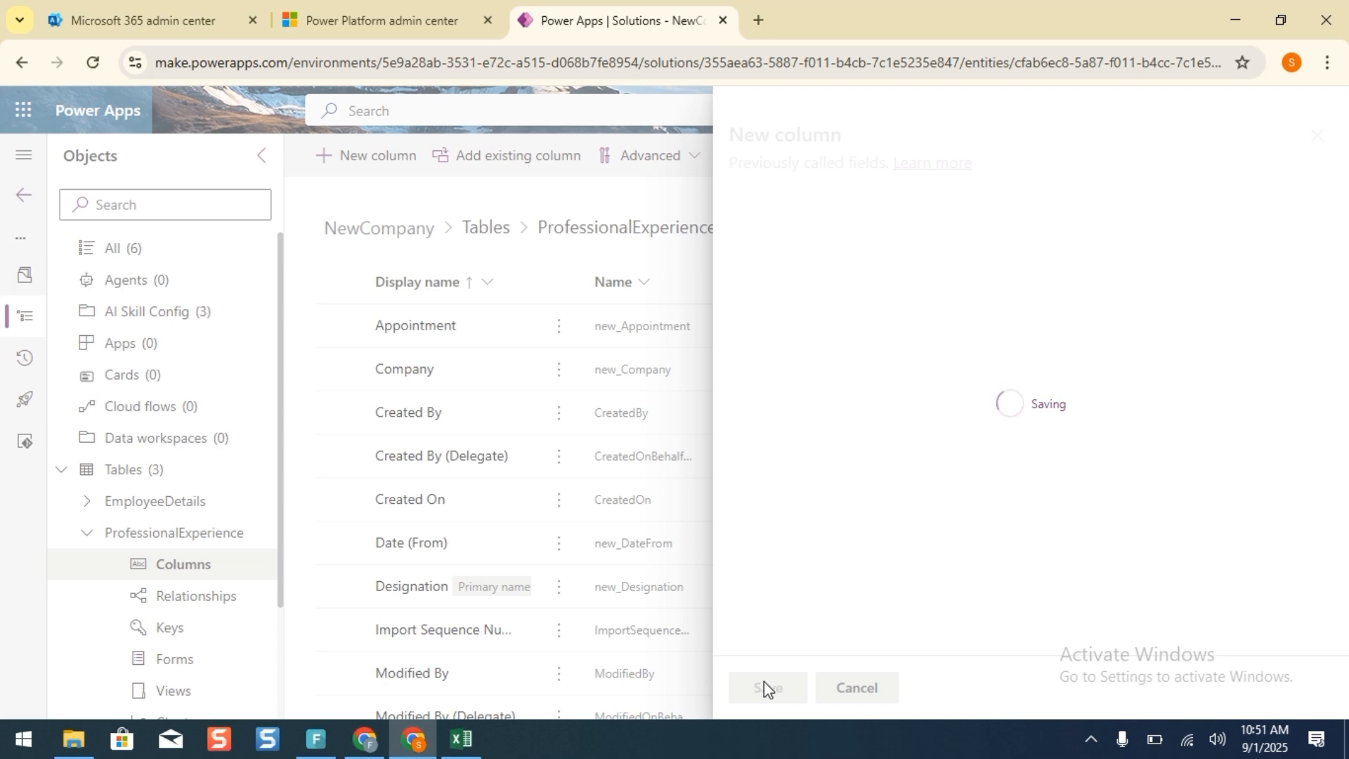
Switch to Excel and check the remaining Experience columns and the planned Company Department table.
left_click(461, 739)
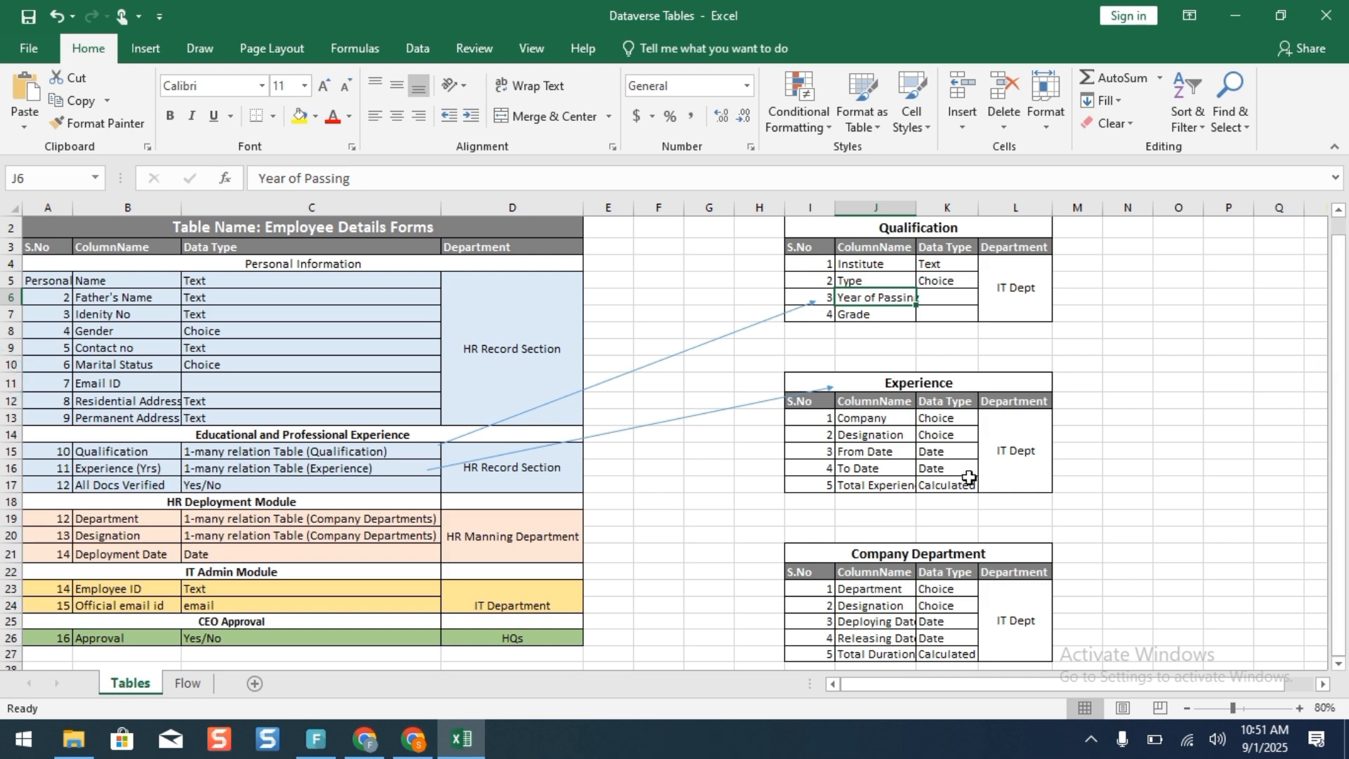
left_click(942, 548)
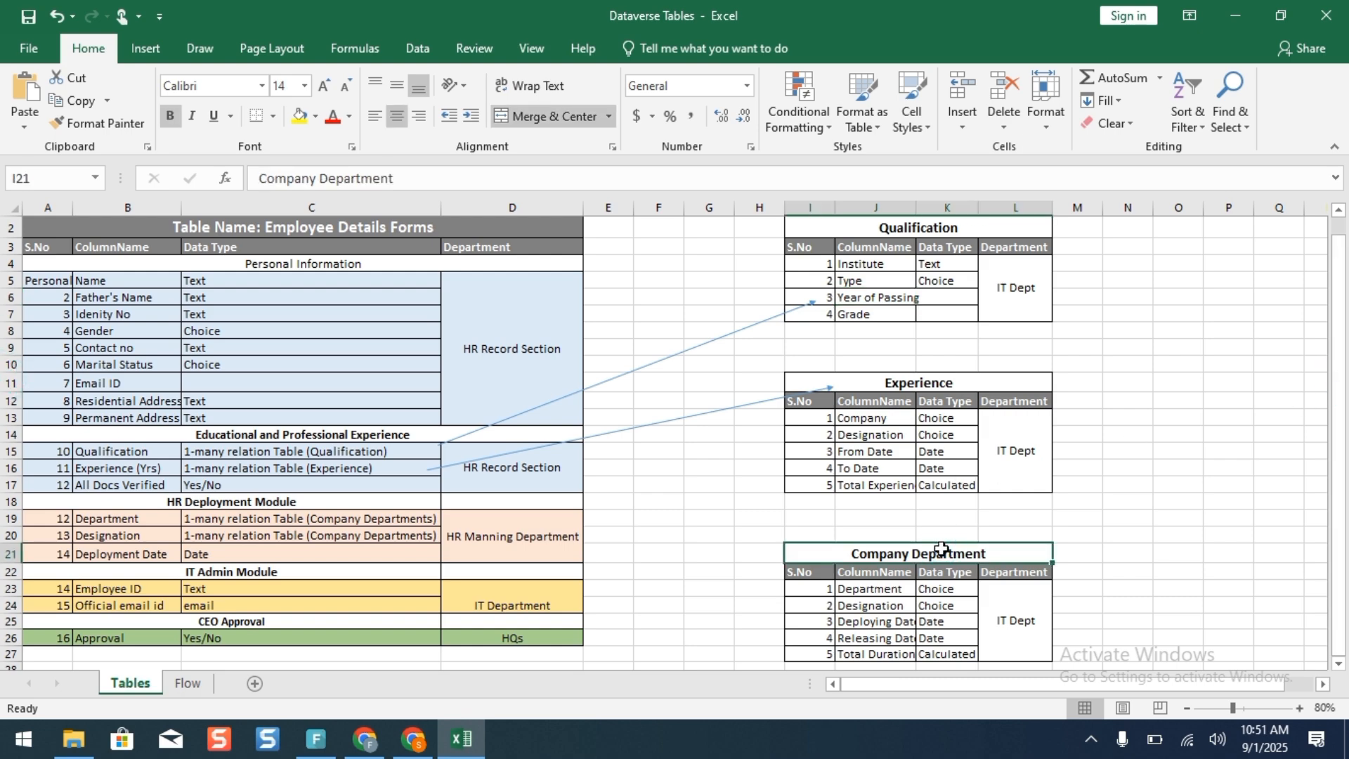
Switch back to Power Apps and start a new table named Company Departments in the NewCompany solution.
left_click(1235, 15)
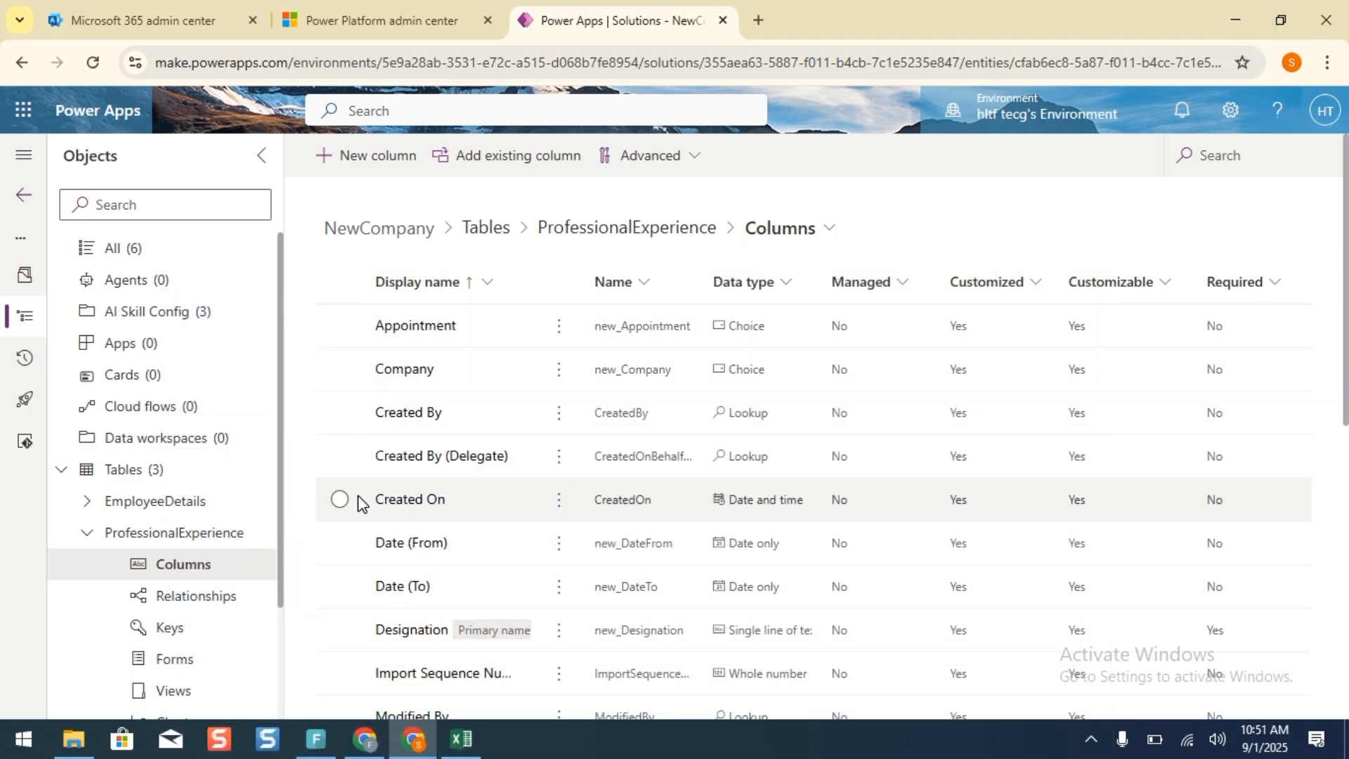
left_click(492, 230)
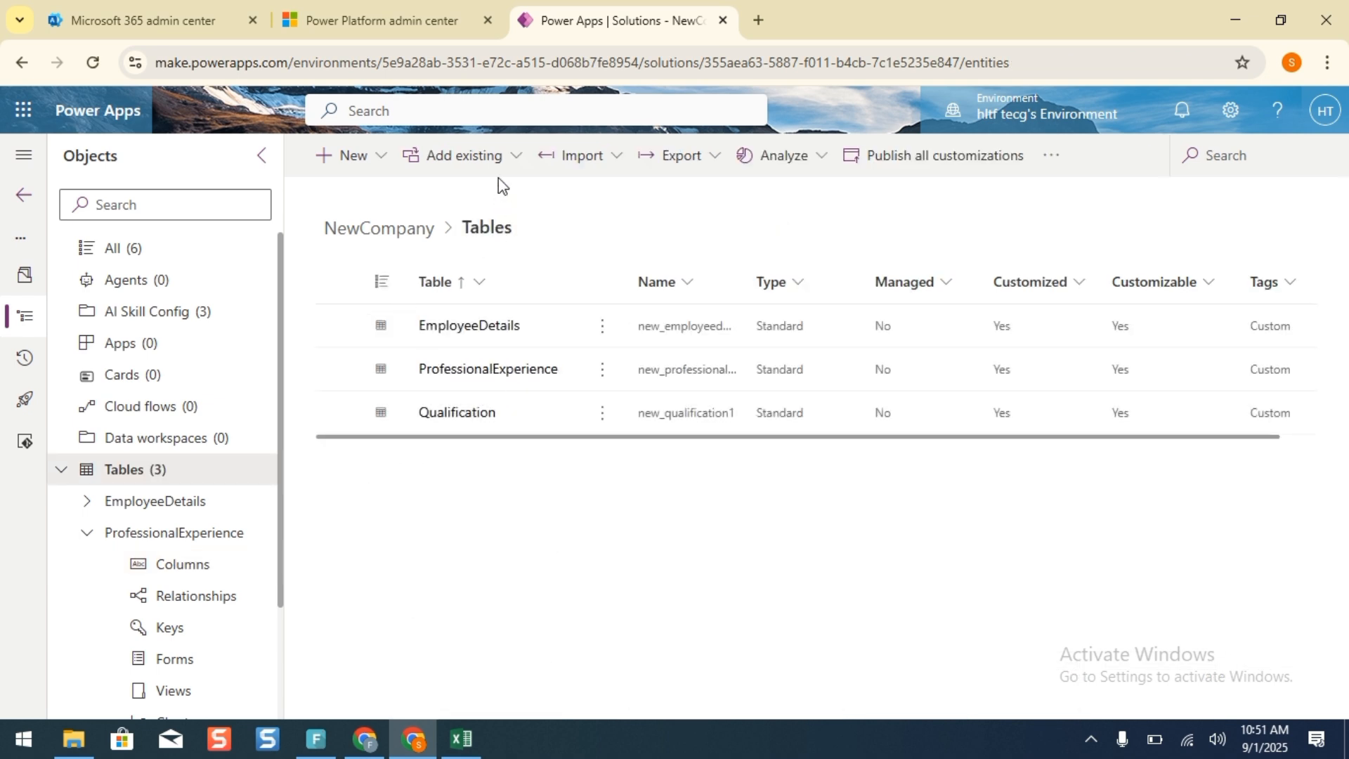
left_click(355, 159)
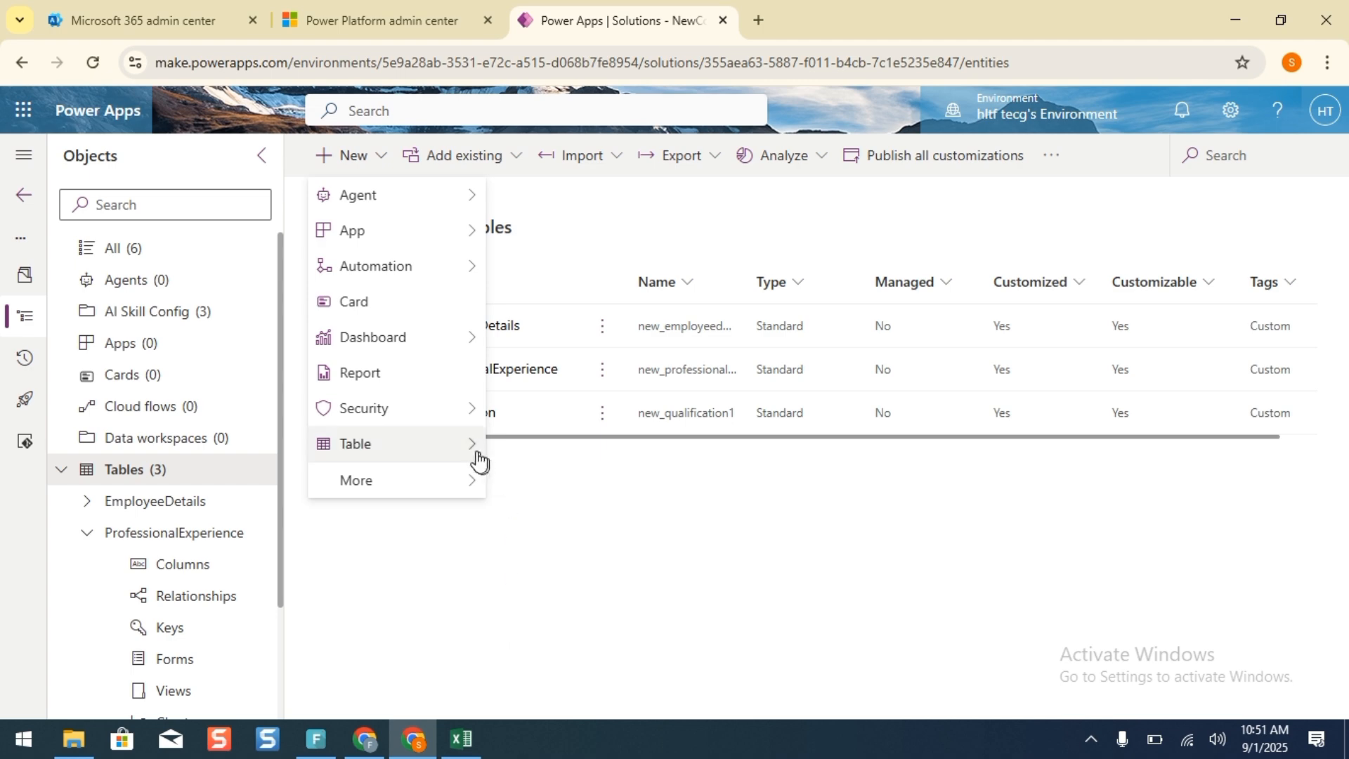
mouse_move(474, 458)
left_click(559, 460)
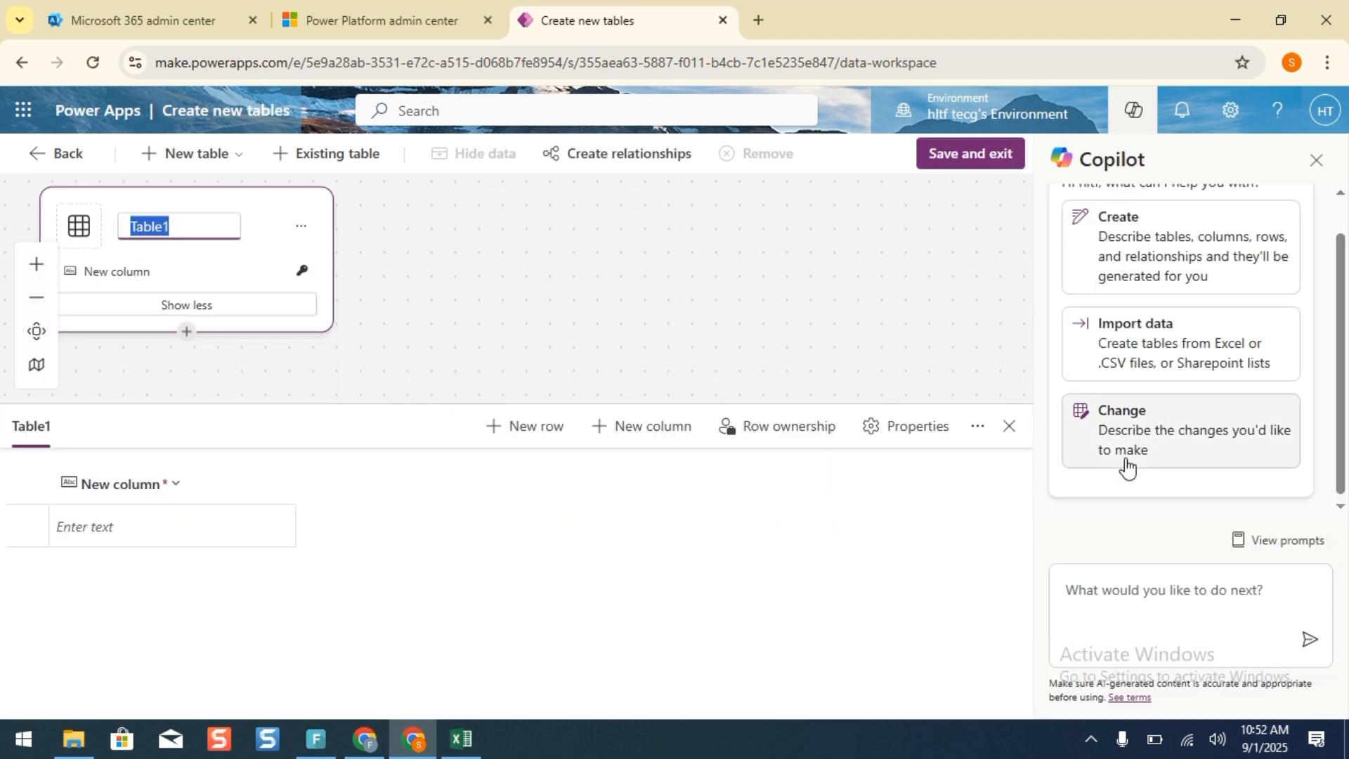
type("Company D")
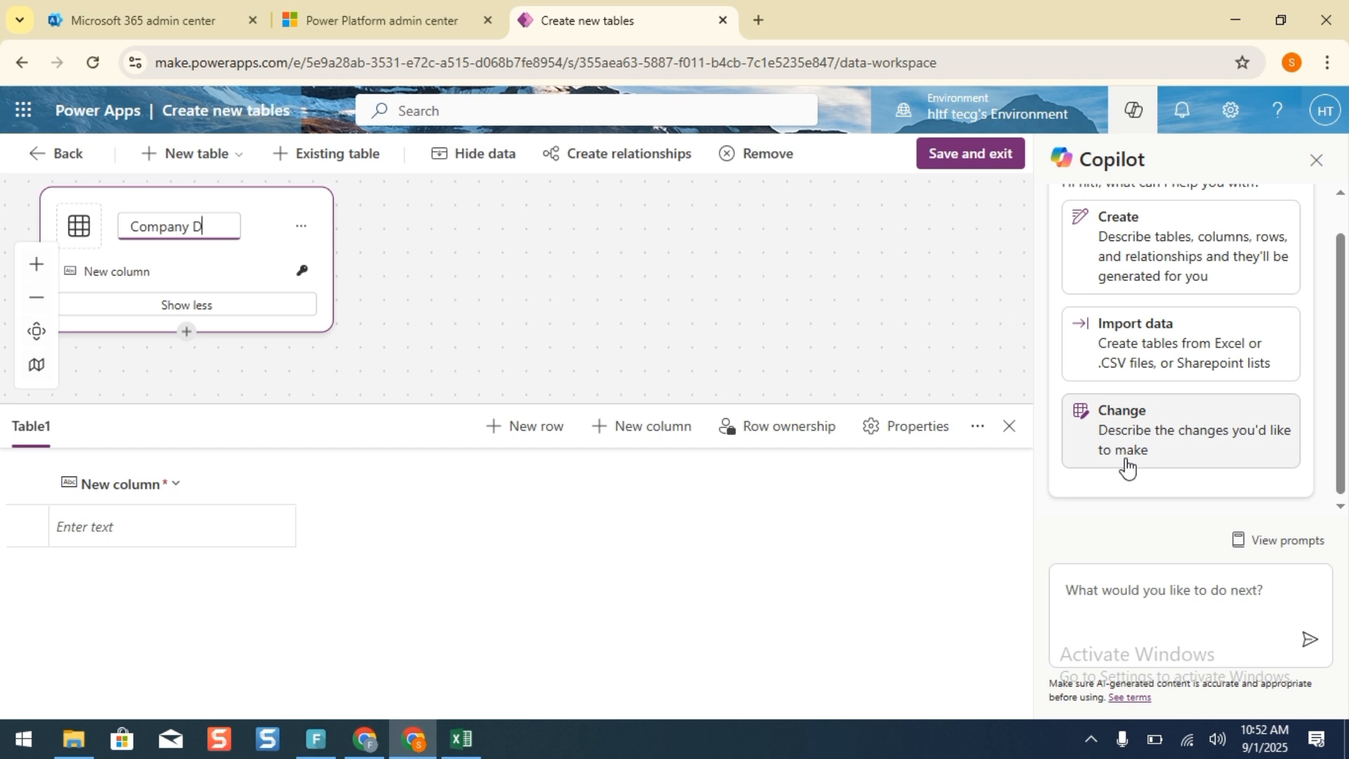
type("epartments")
Rename the primary column of the Company Departments table to Name and save the table to the solution.
left_click(164, 494)
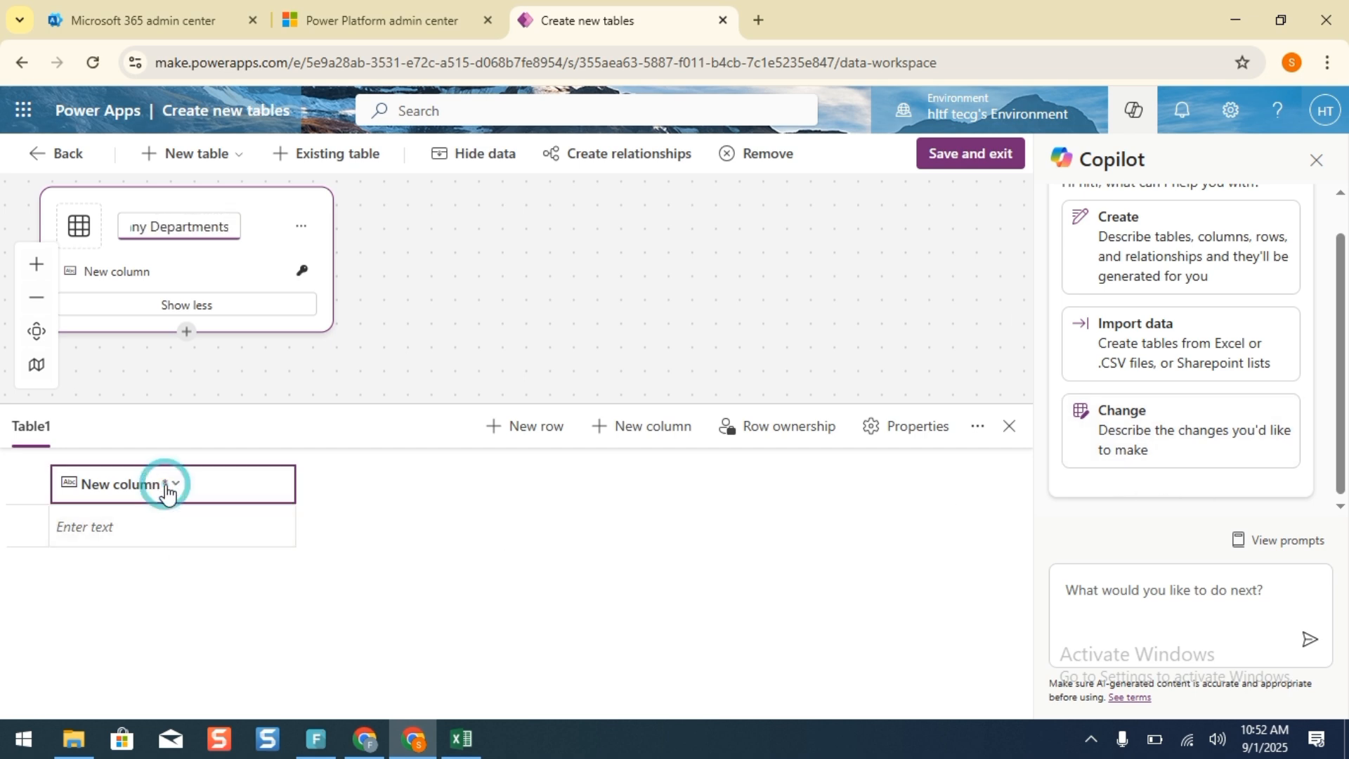
left_click(185, 490)
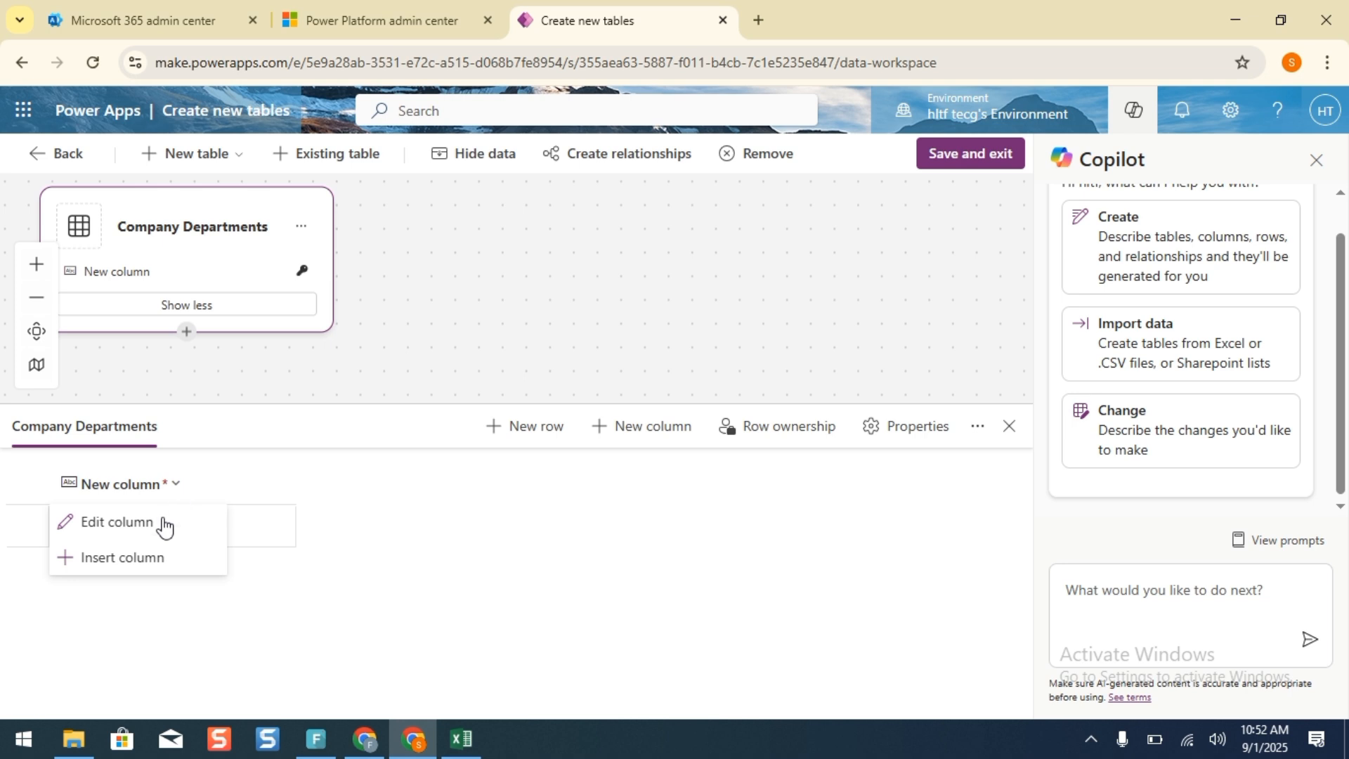
left_click(165, 523)
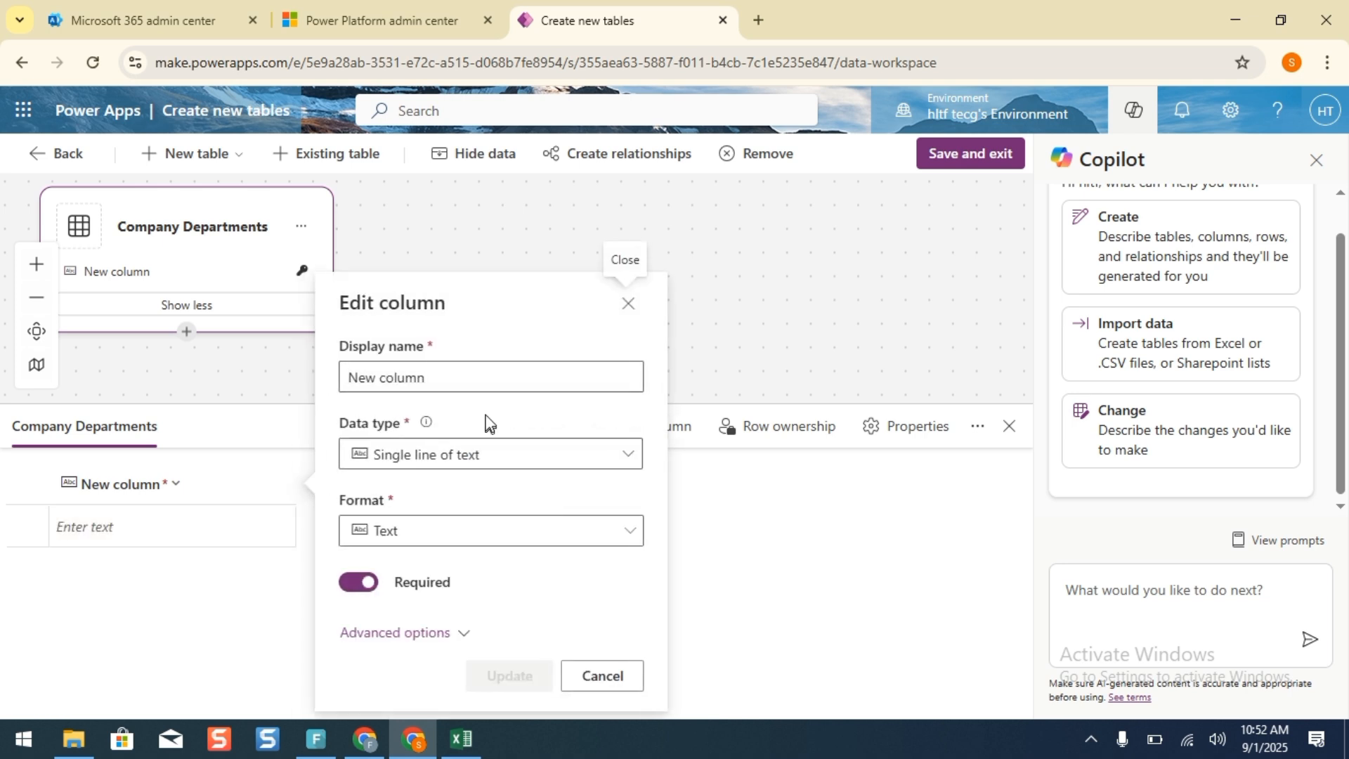
left_click(498, 382)
key("BackSpace")
key("BackSpace")
key("BackSpace")
key("BackSpace")
key("BackSpace")
key("BackSpace")
key("BackSpace")
key("BackSpace")
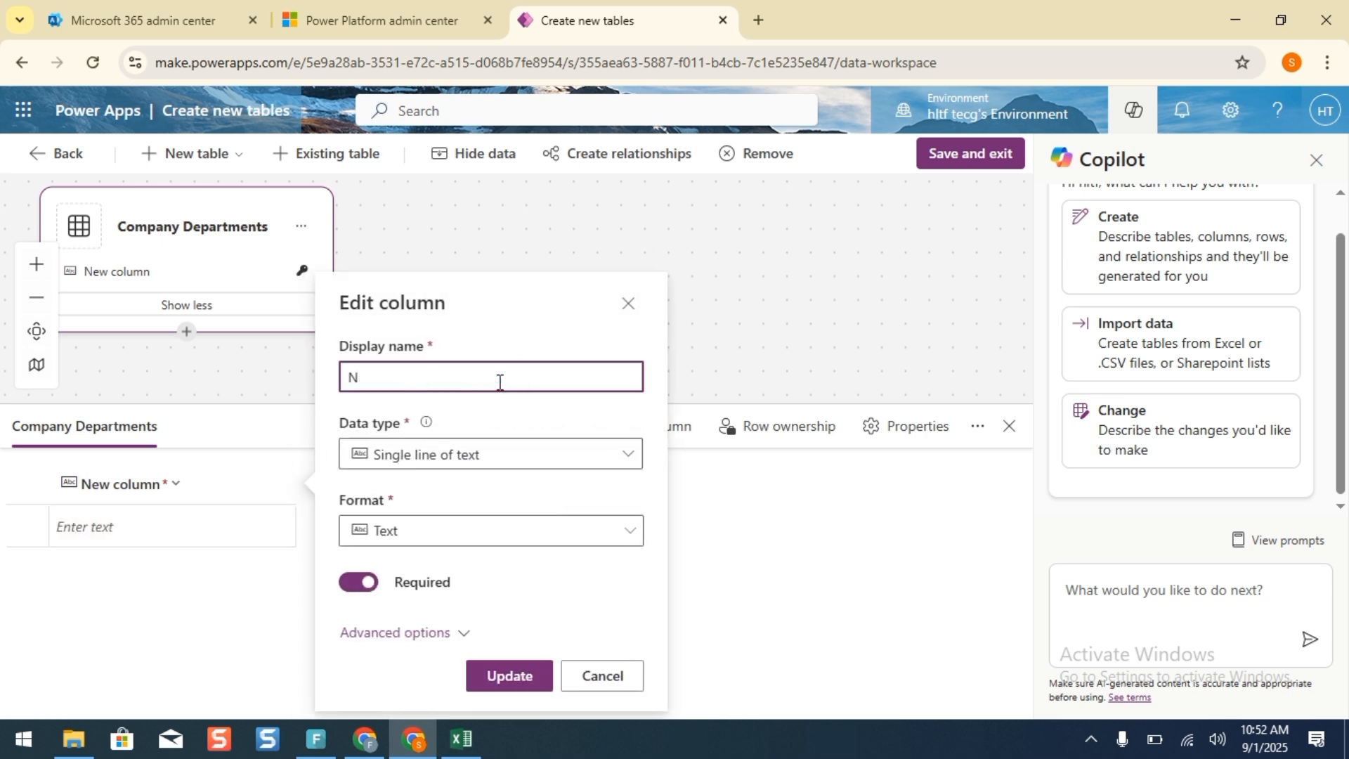
type("Name")
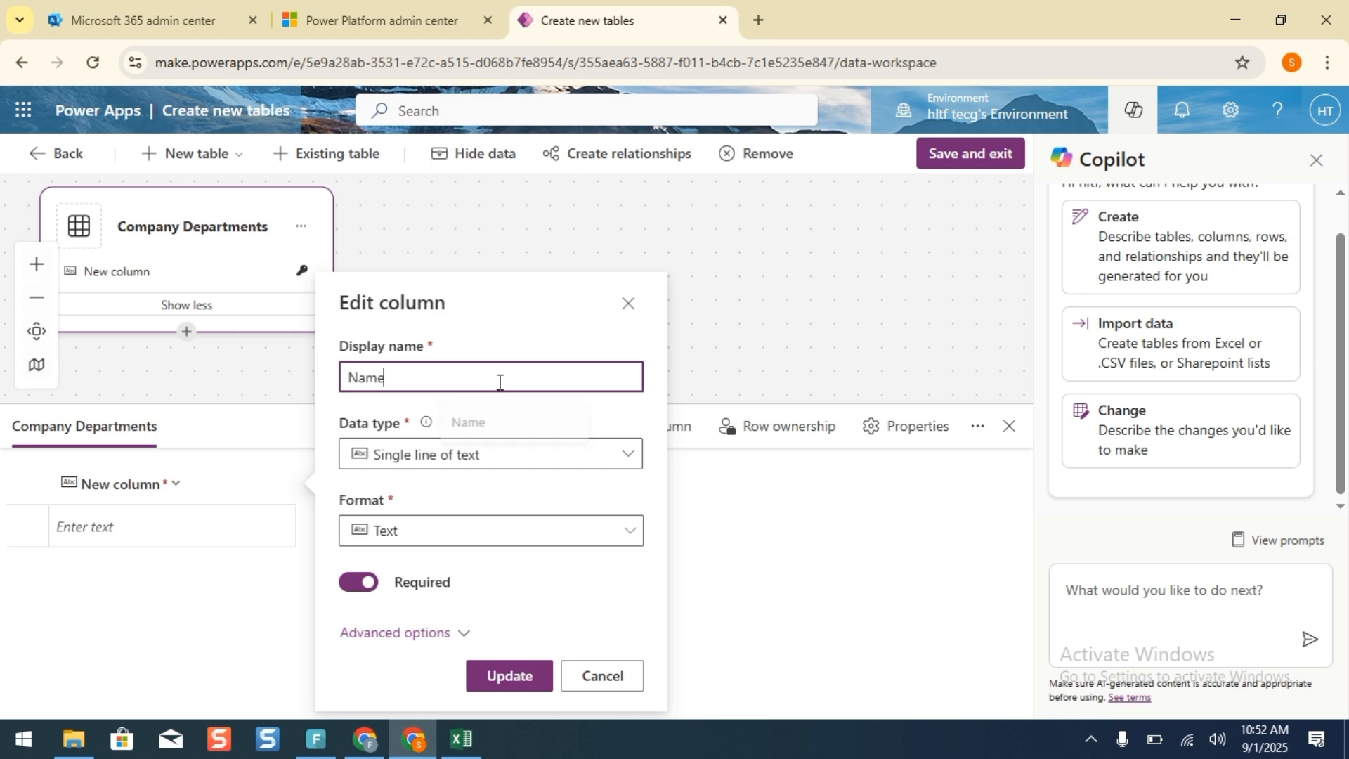
left_click(500, 675)
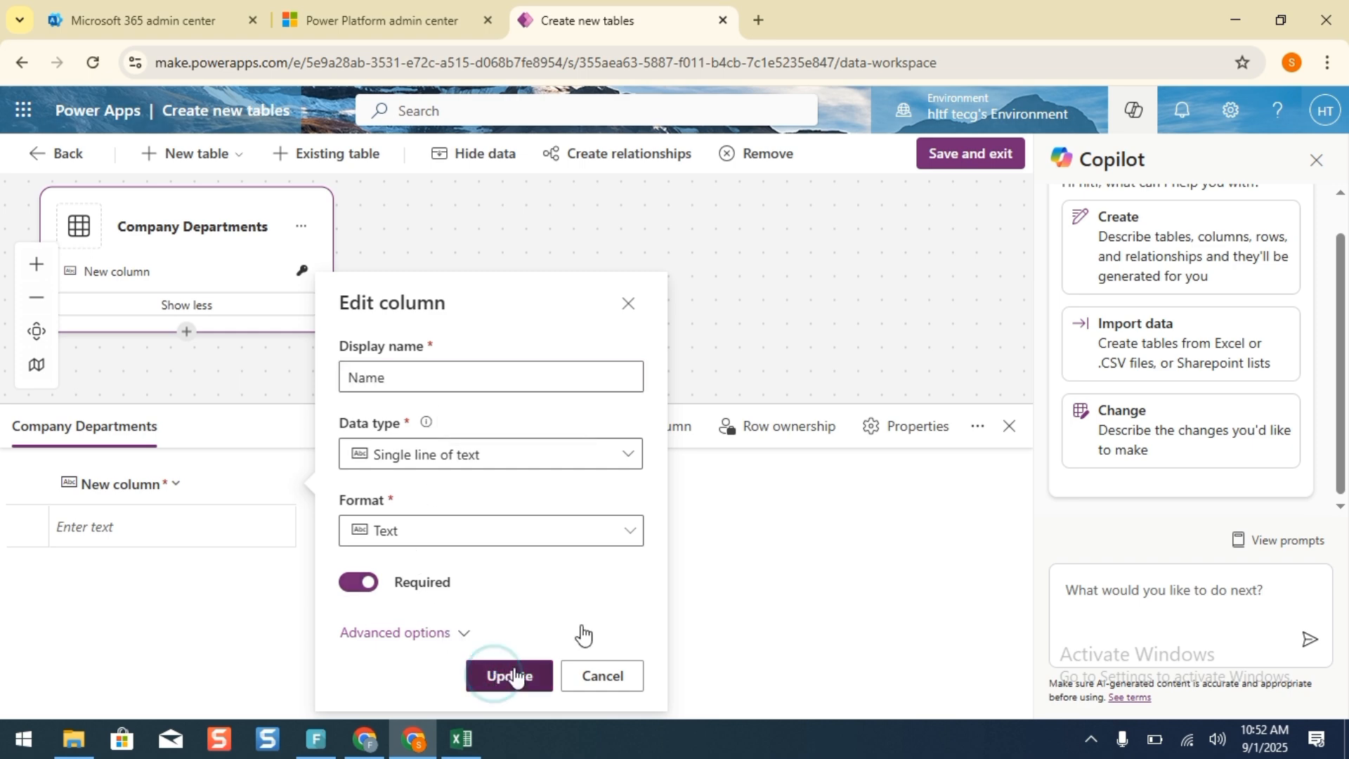
left_click(960, 163)
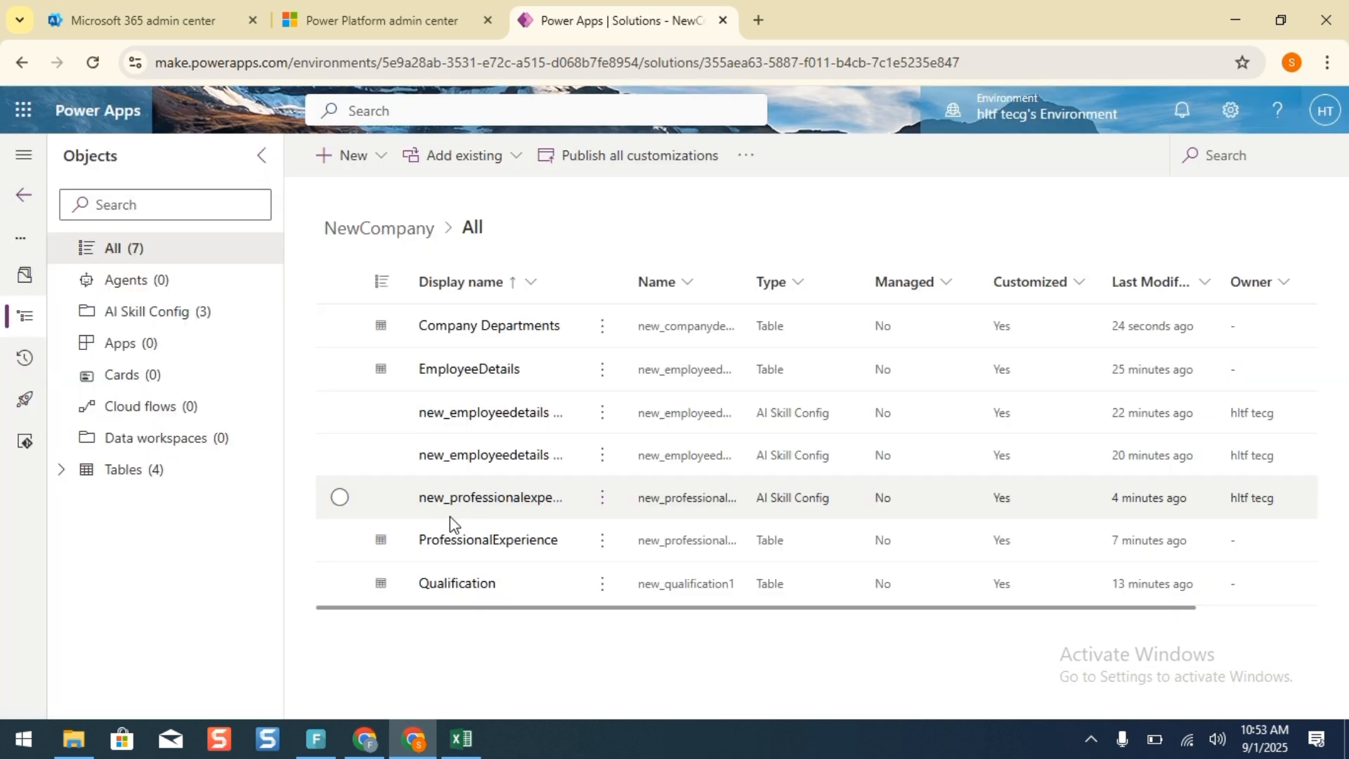
Open the Company Departments columns, and in the Excel plan change the table's first column to Name with data type Text.
left_click(457, 327)
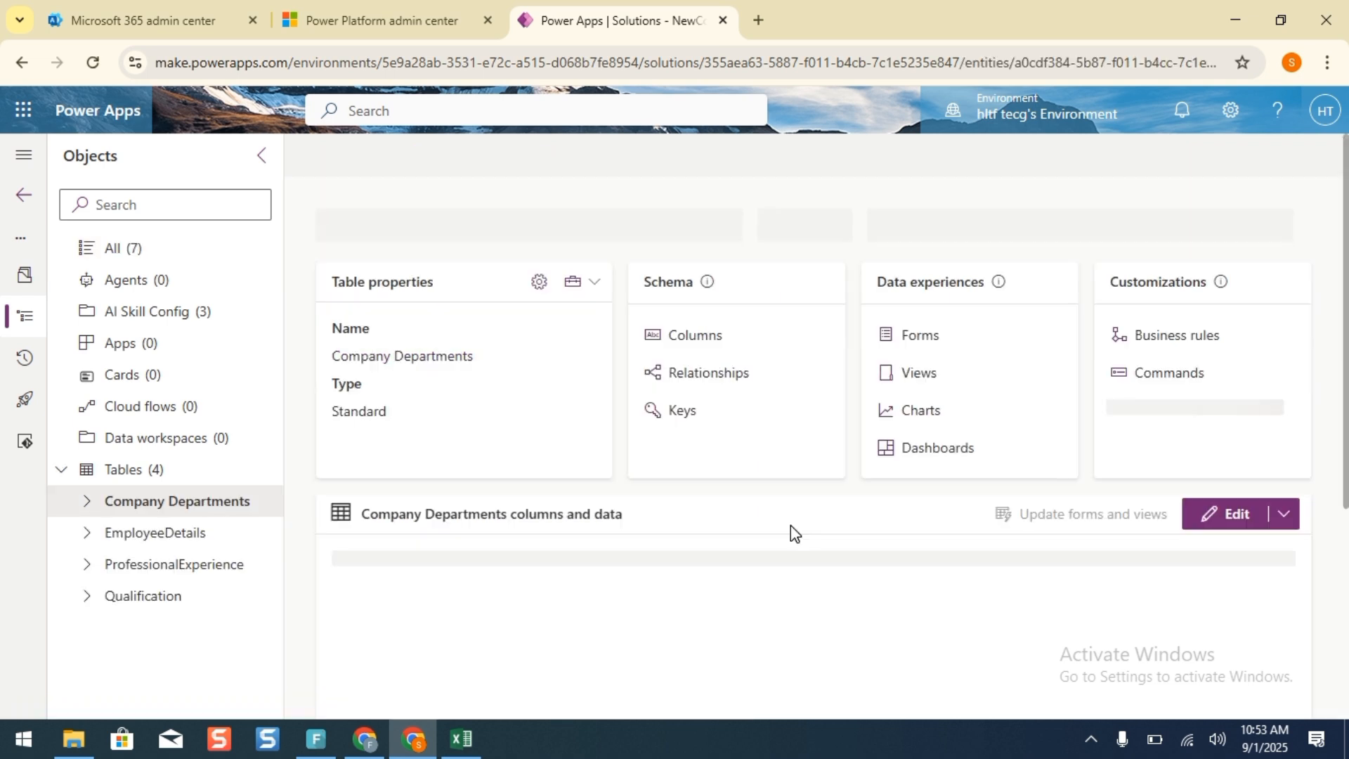
left_click(704, 347)
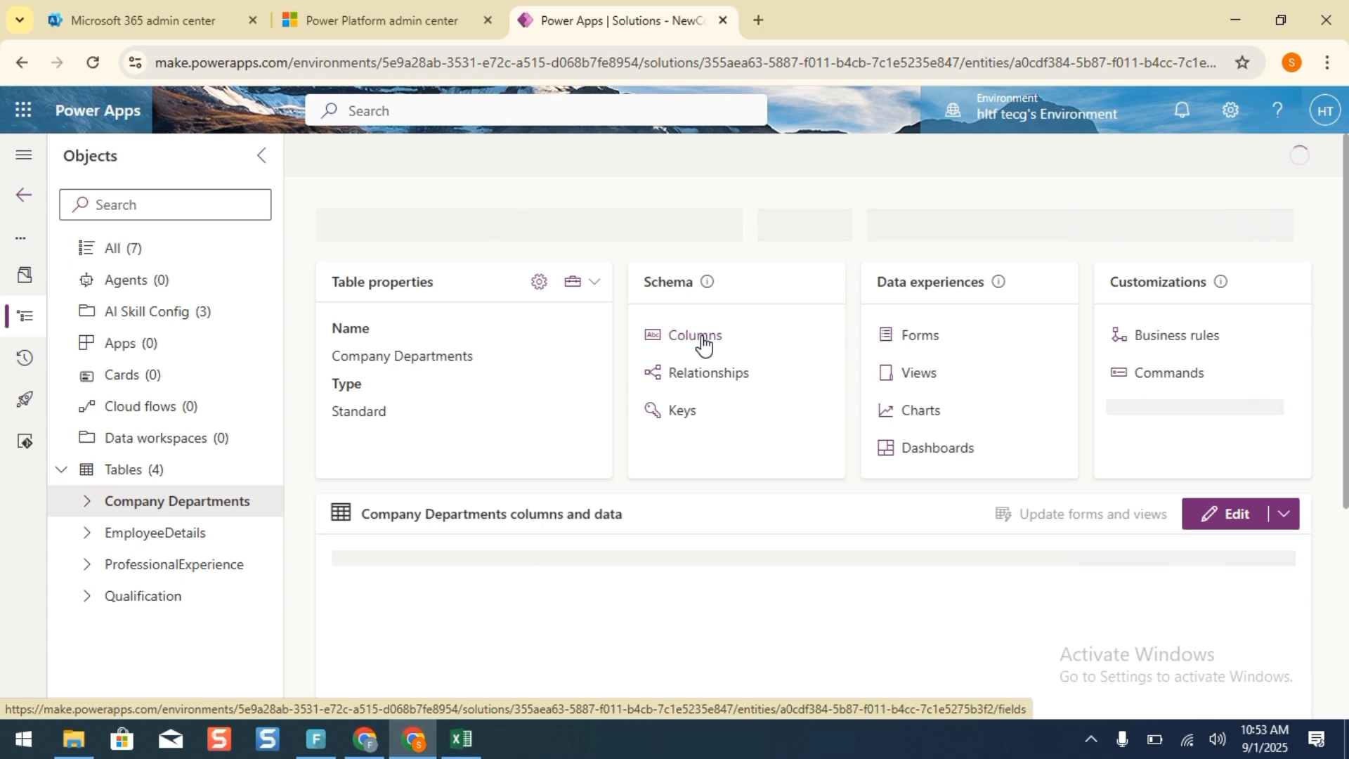
left_click(461, 739)
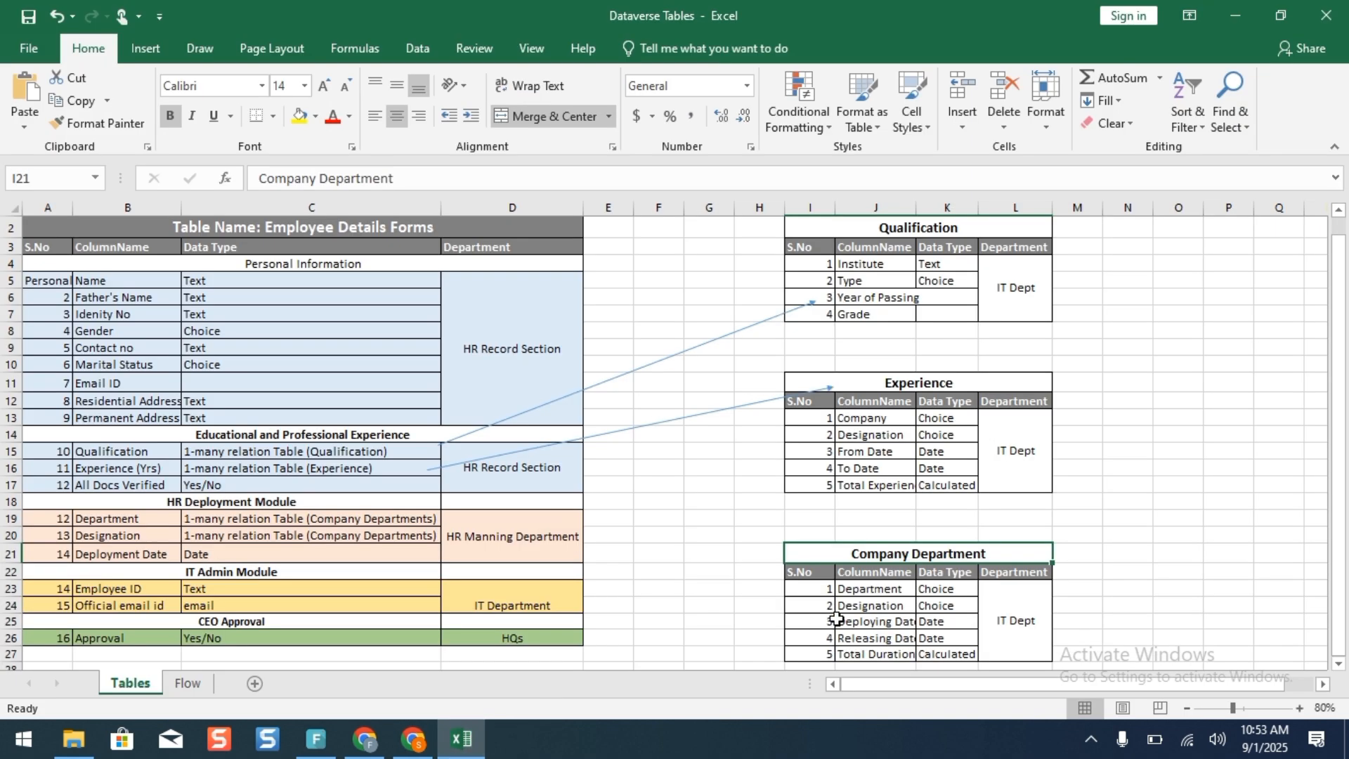
left_click(887, 594)
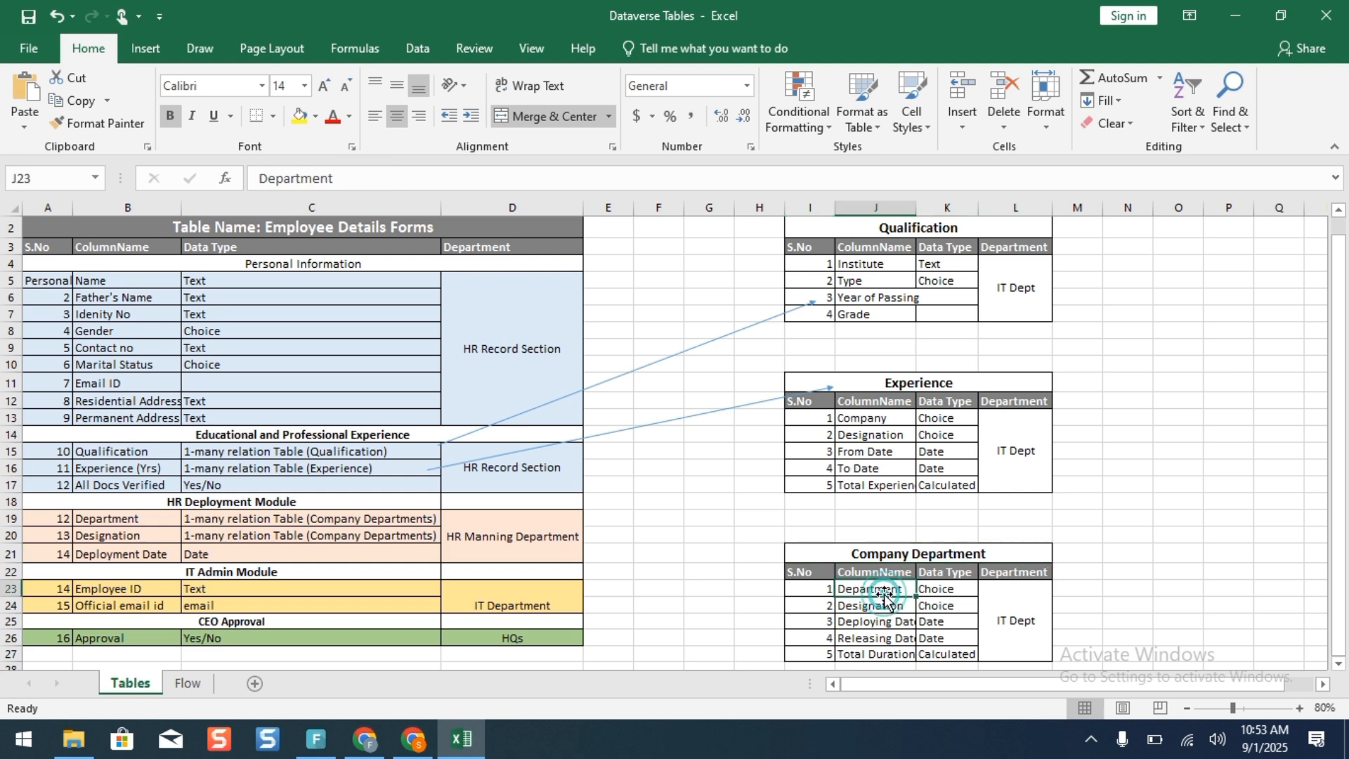
type("Name")
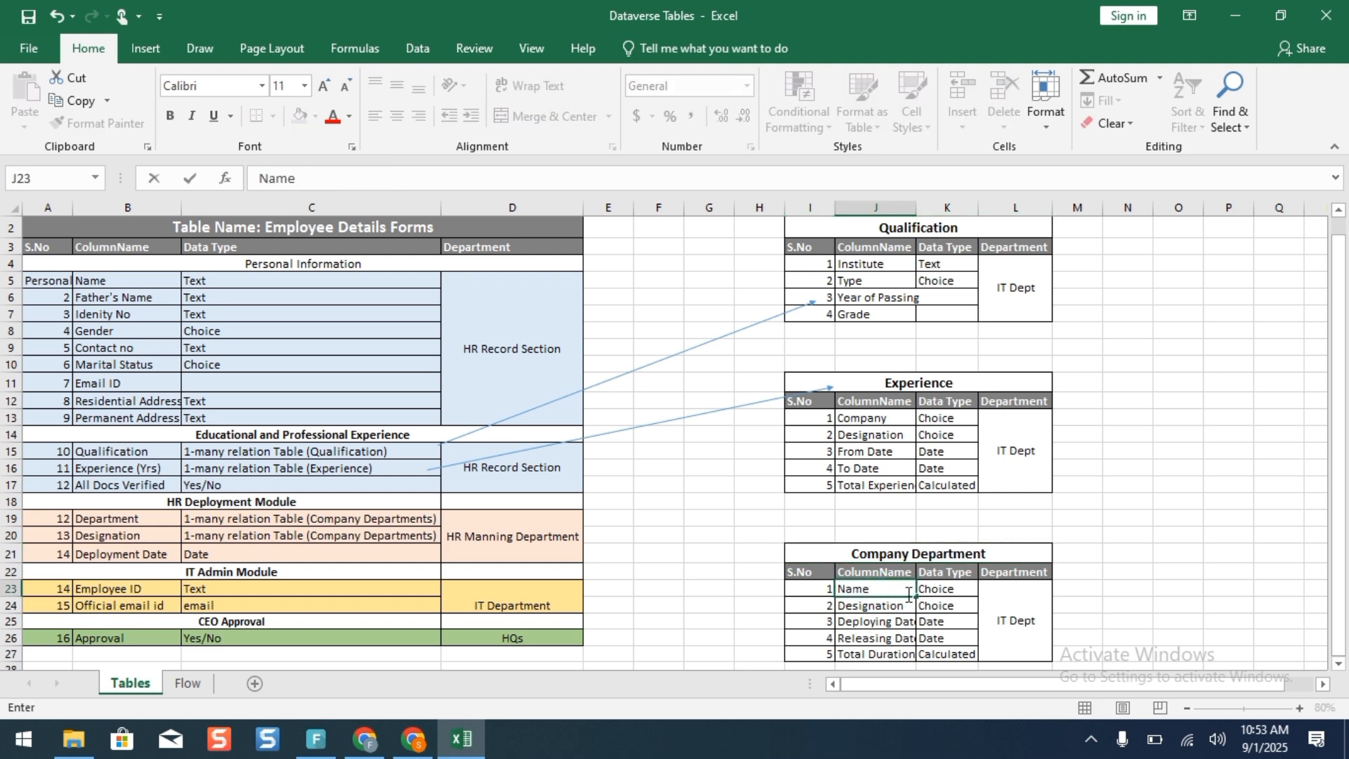
left_click(941, 594)
type("Text")
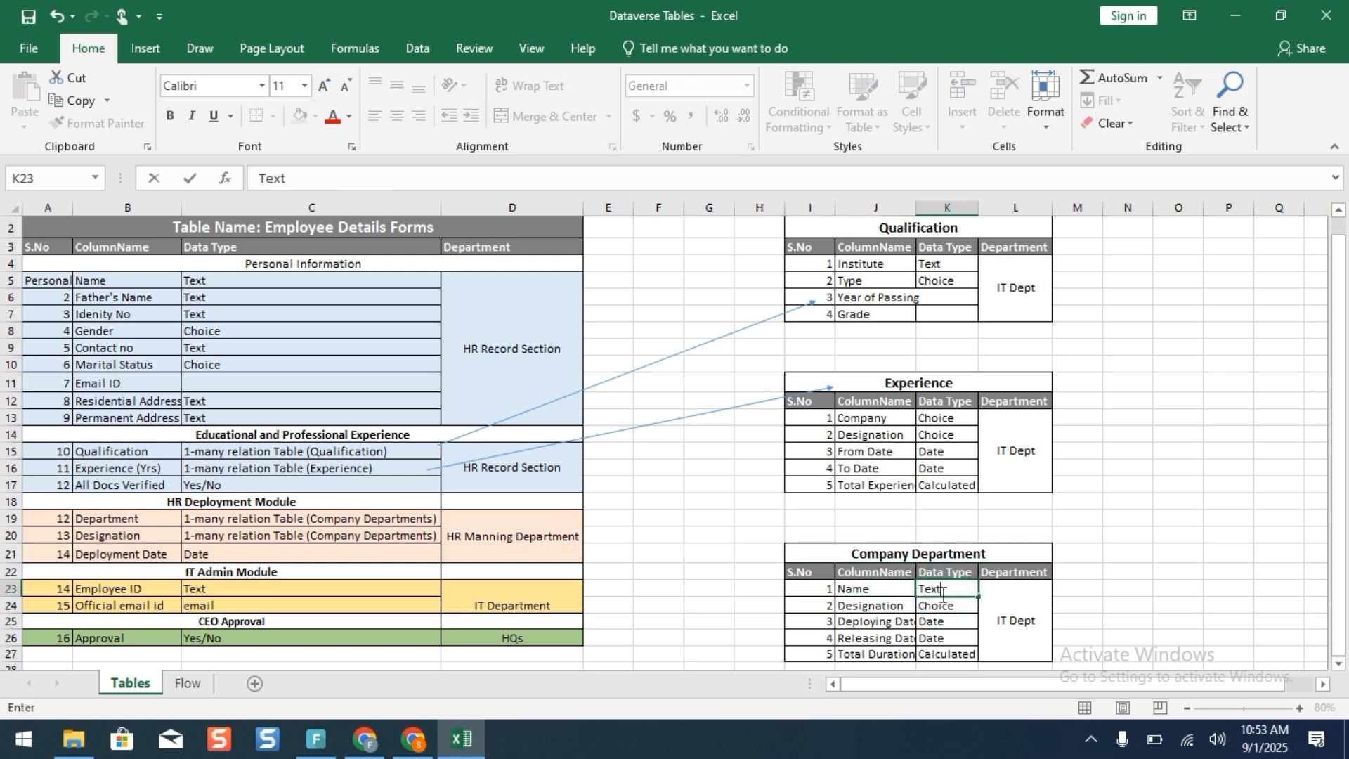
Return to Power Apps and add a single line of text column named Designation to the Company Departments table.
left_click(1236, 17)
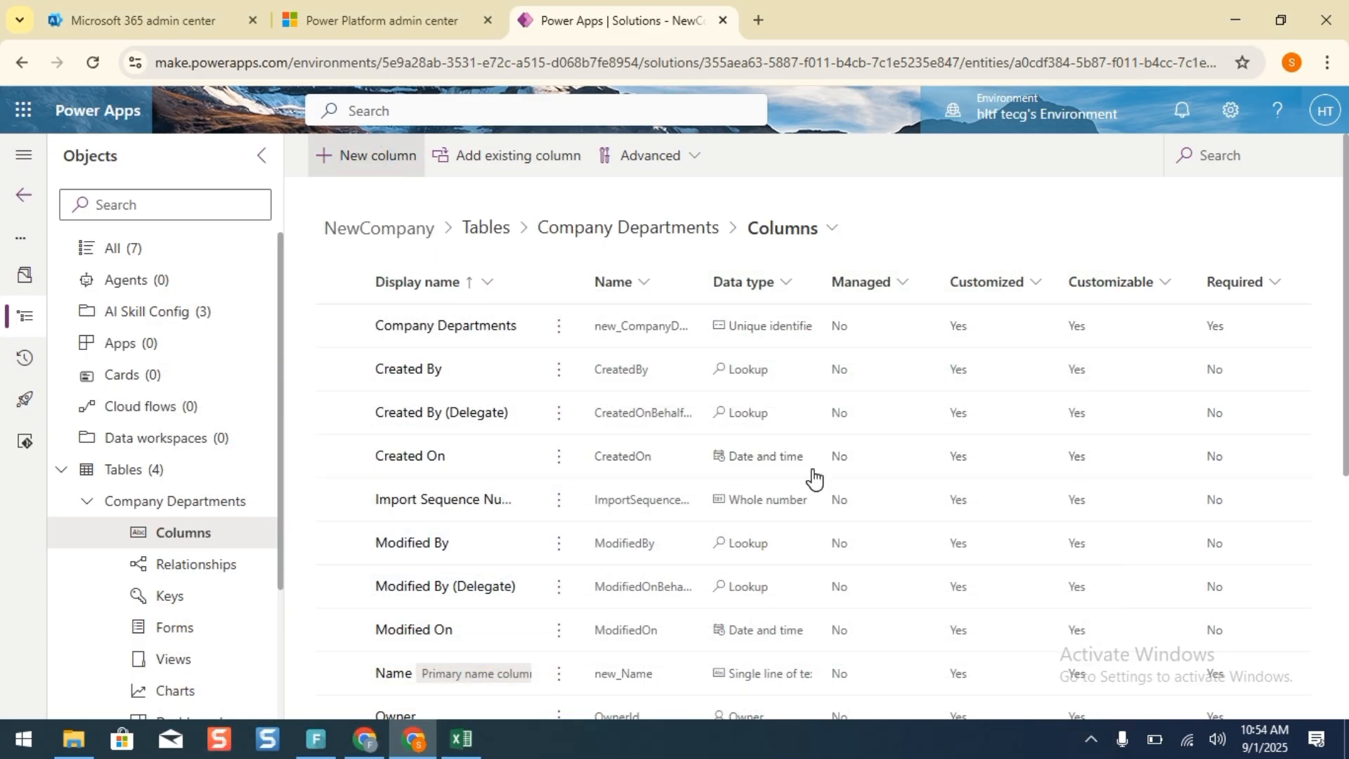
type("Designation")
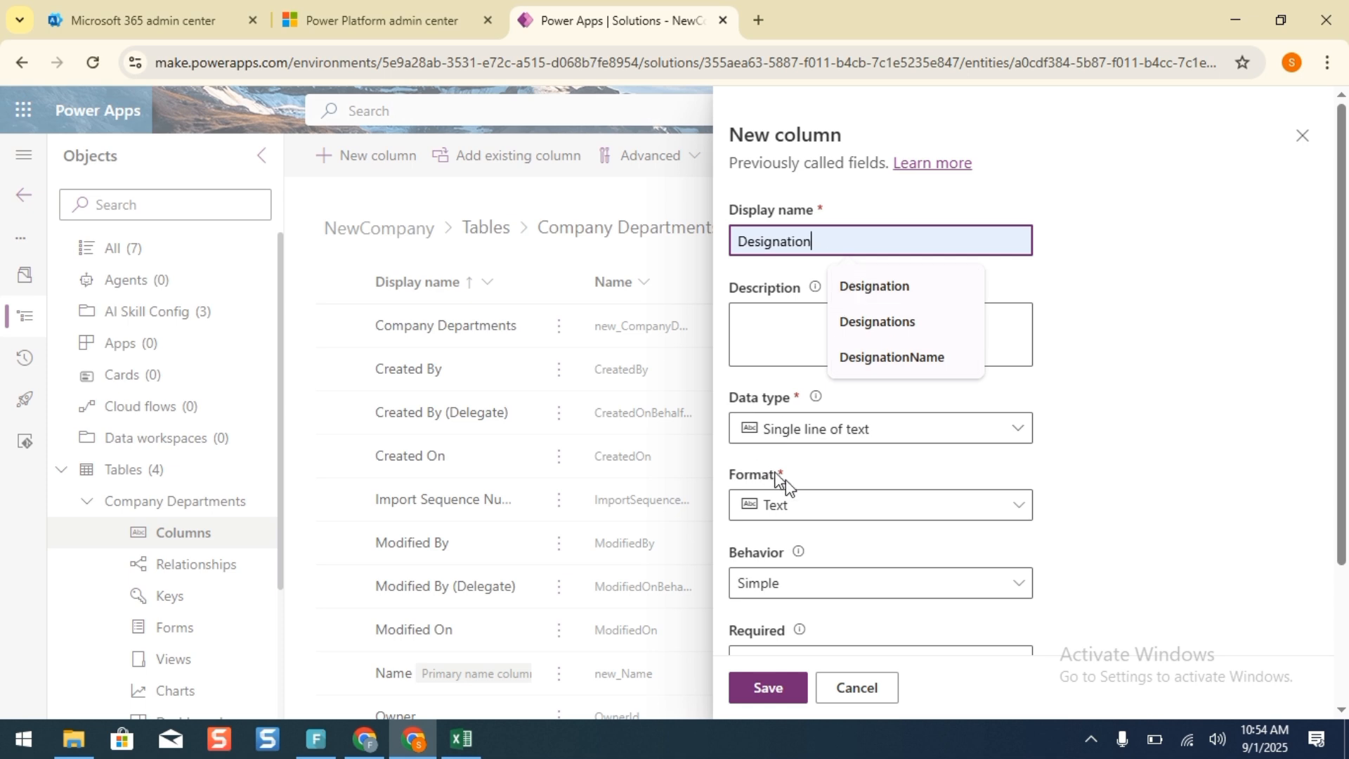
left_click(1061, 453)
left_click(1014, 435)
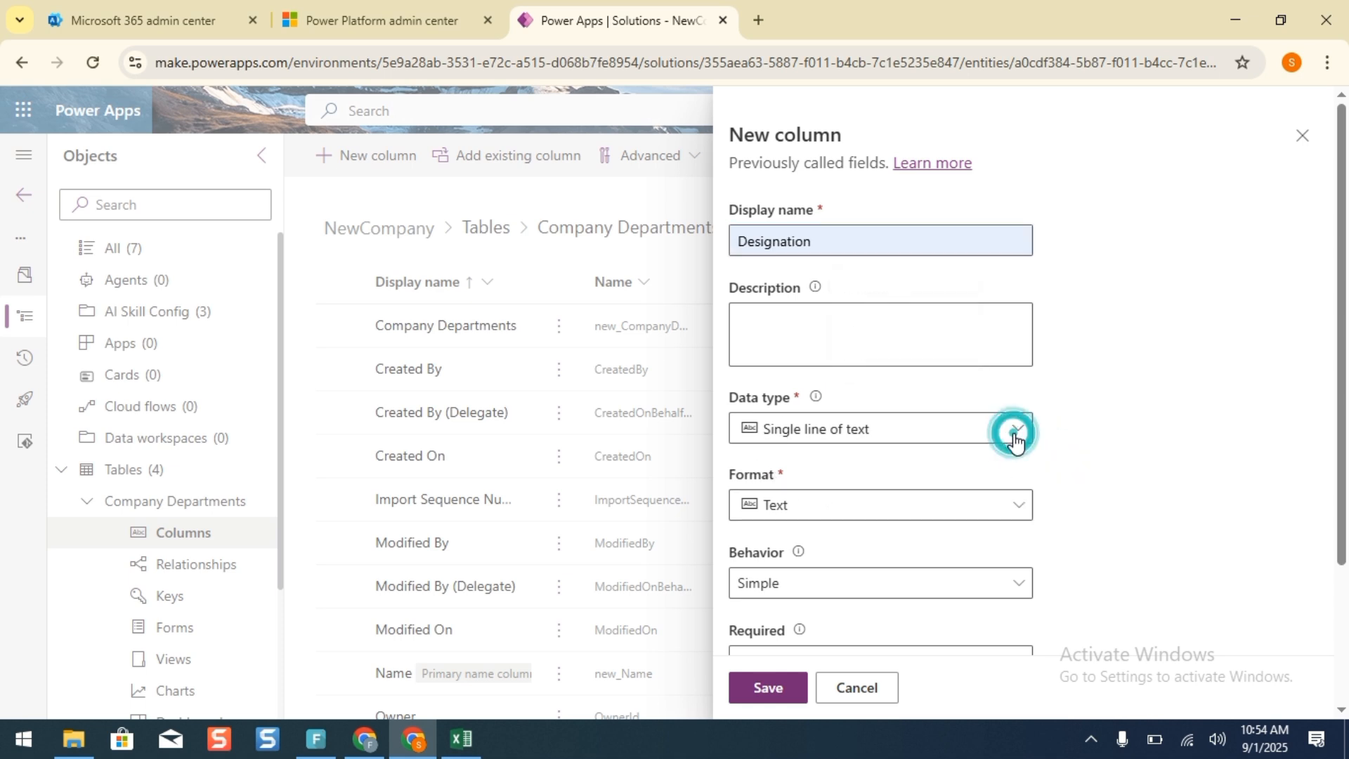
mouse_move(1009, 652)
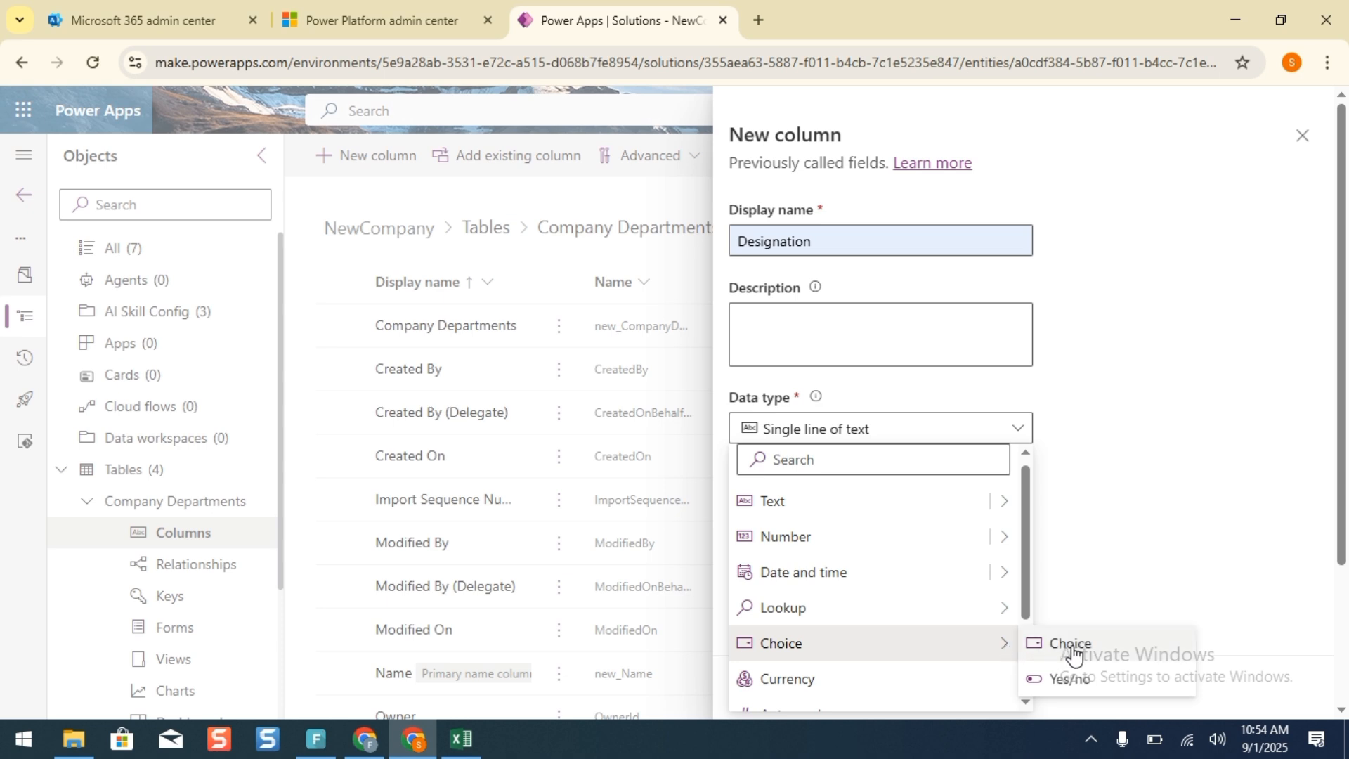
left_click(1105, 477)
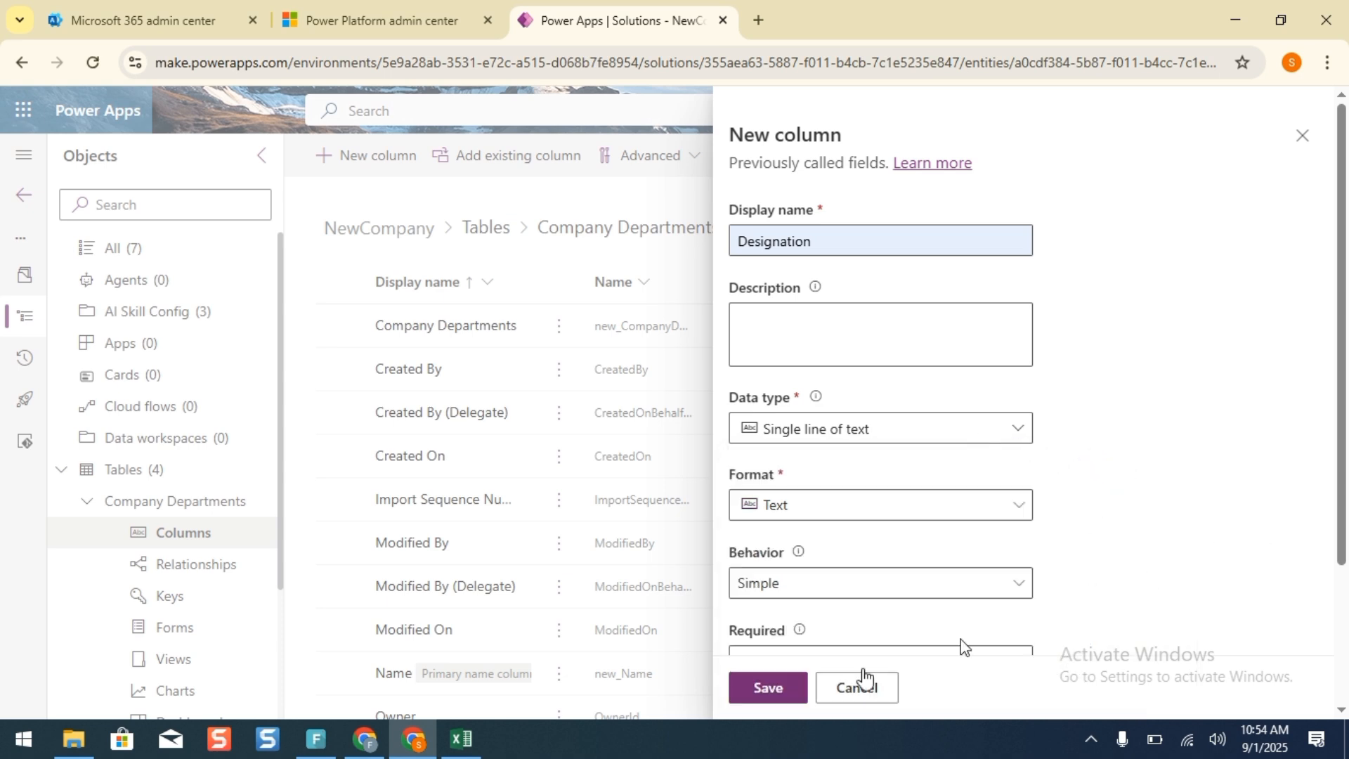
left_click(747, 688)
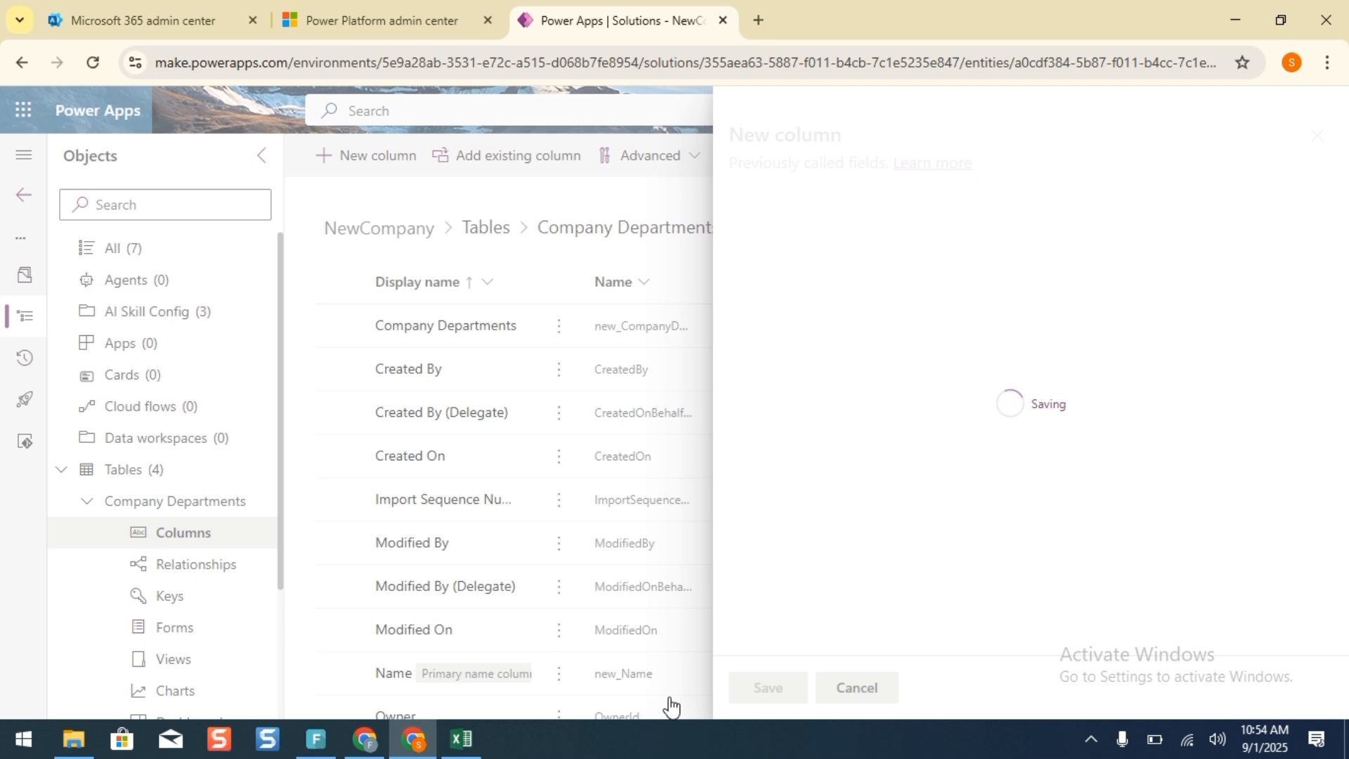
Check the planned columns in Excel and add a Date only column named Deployment Date to the Company Departments table.
left_click(462, 739)
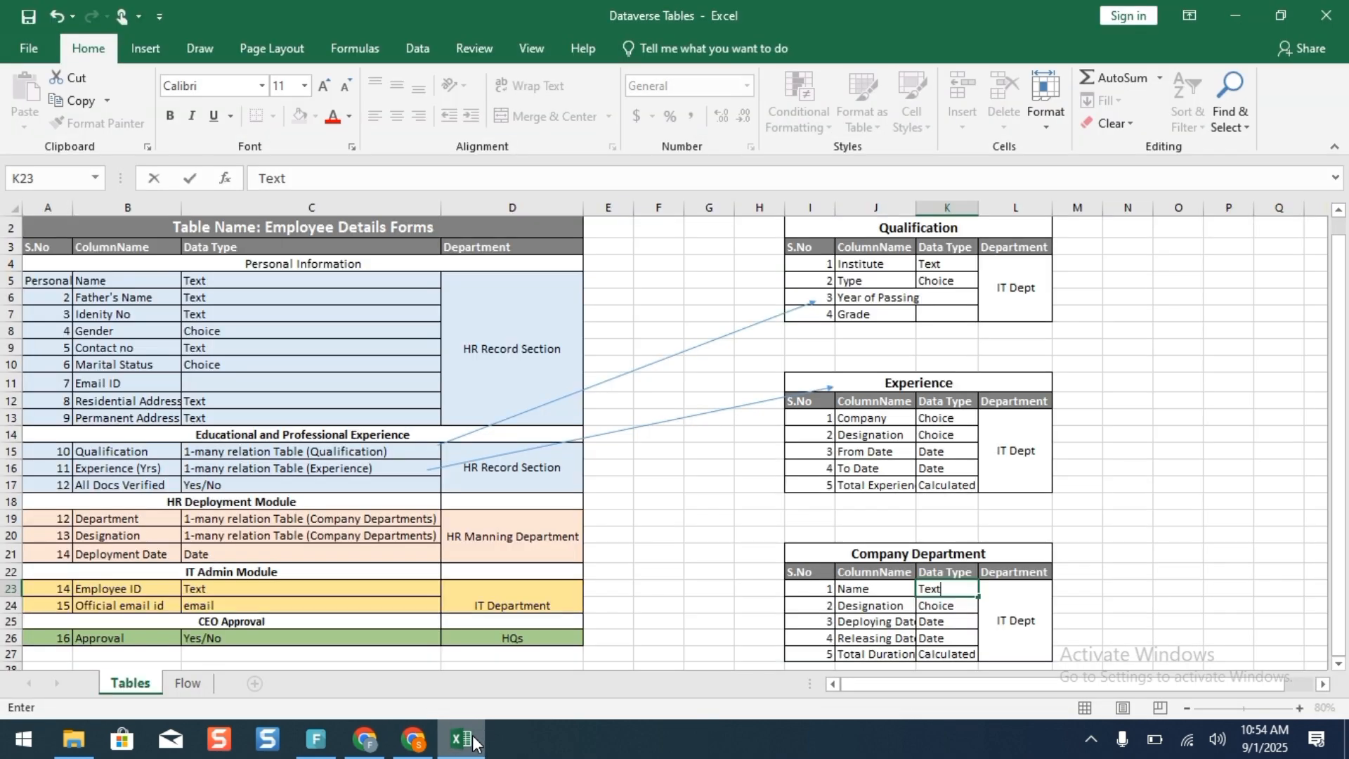
left_click(473, 741)
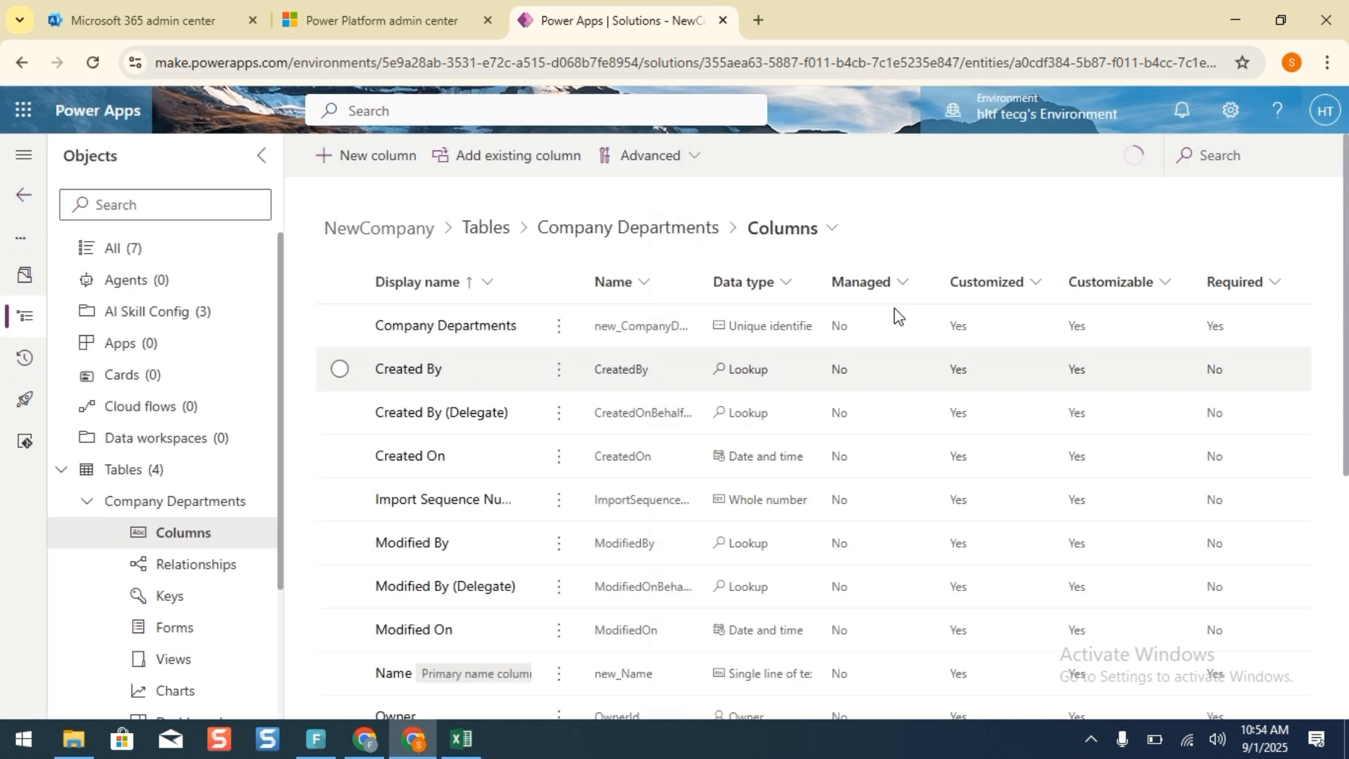
left_click(373, 156)
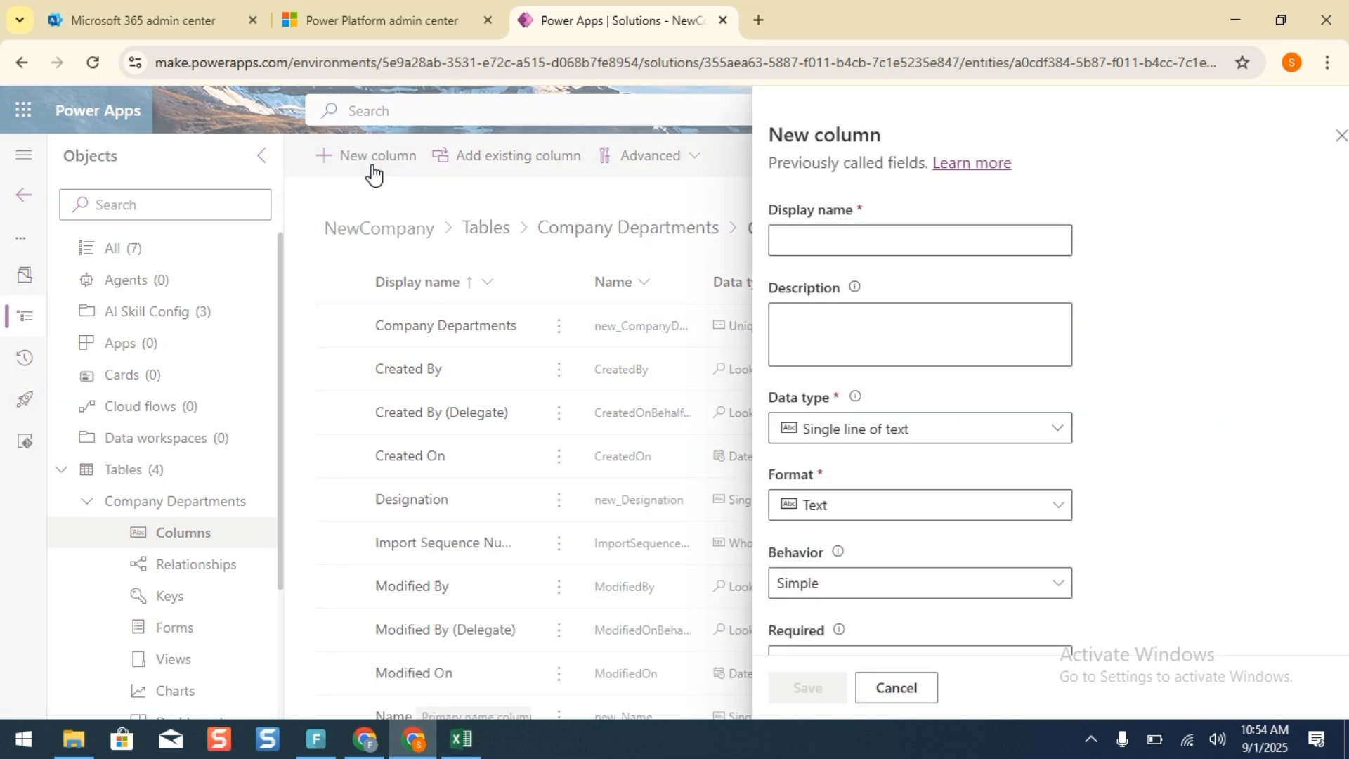
left_click(933, 240)
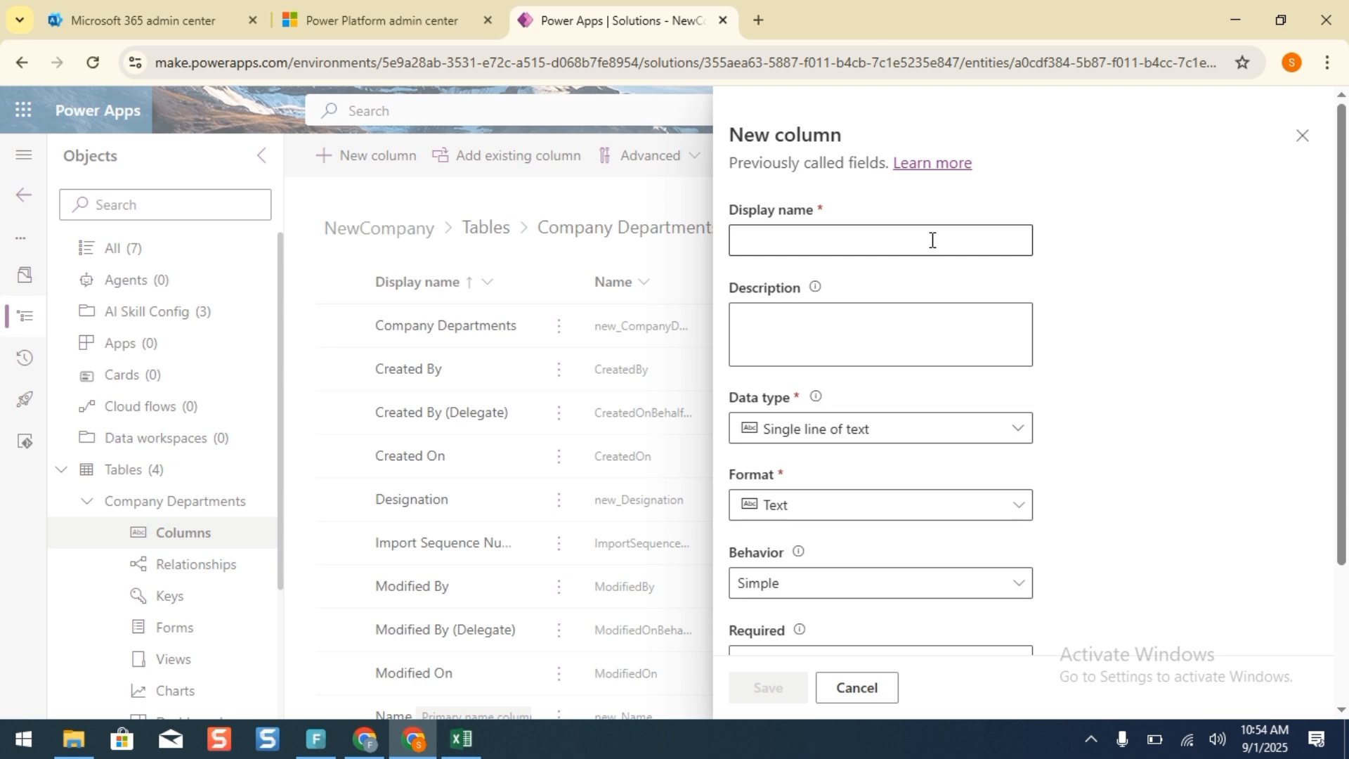
left_click(932, 239)
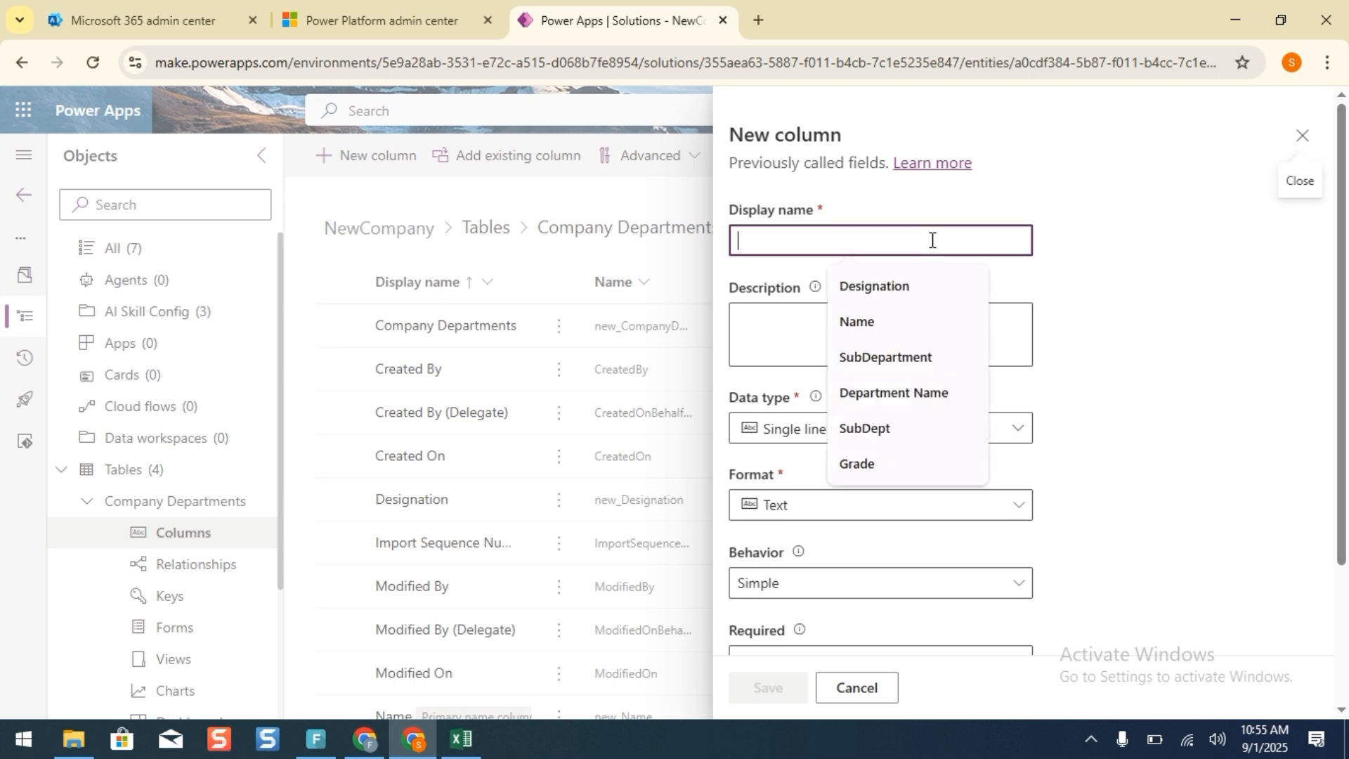
type("Deploym")
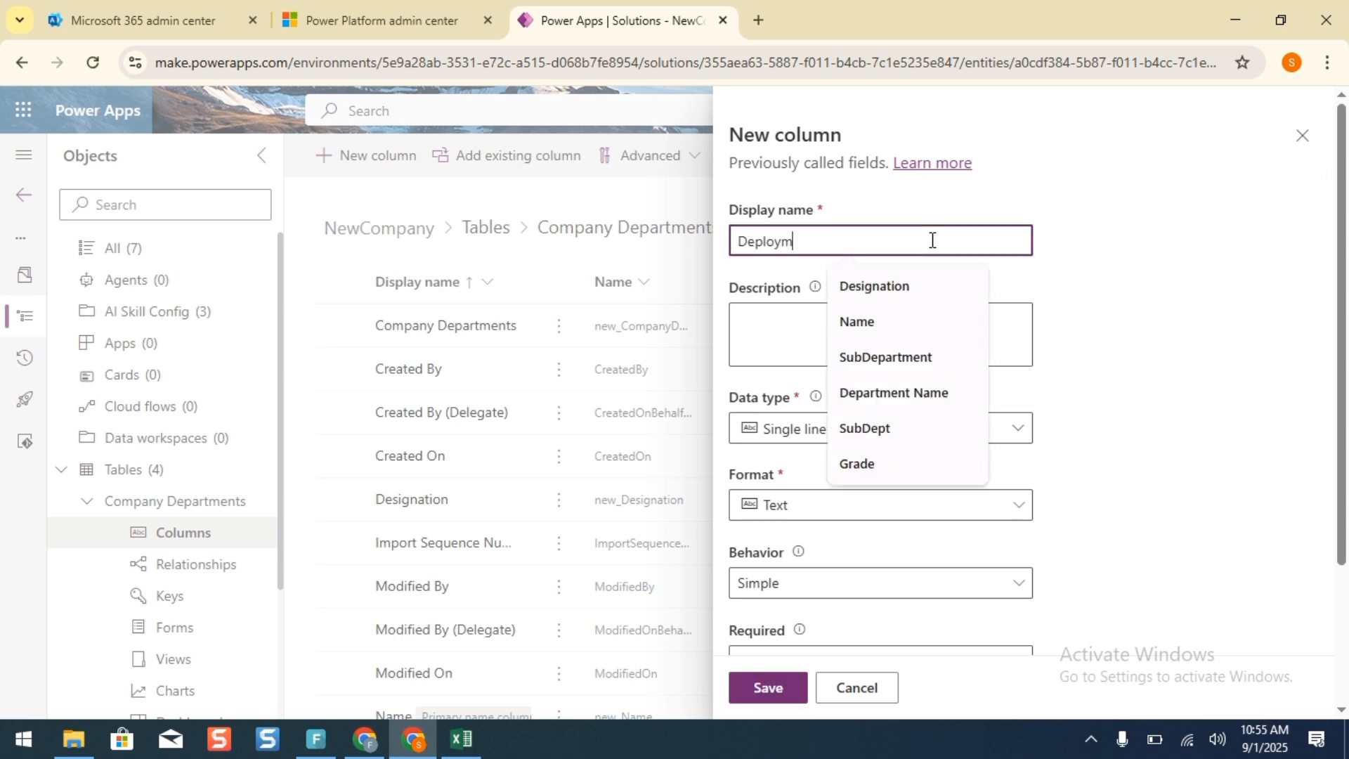
type("ent Dt")
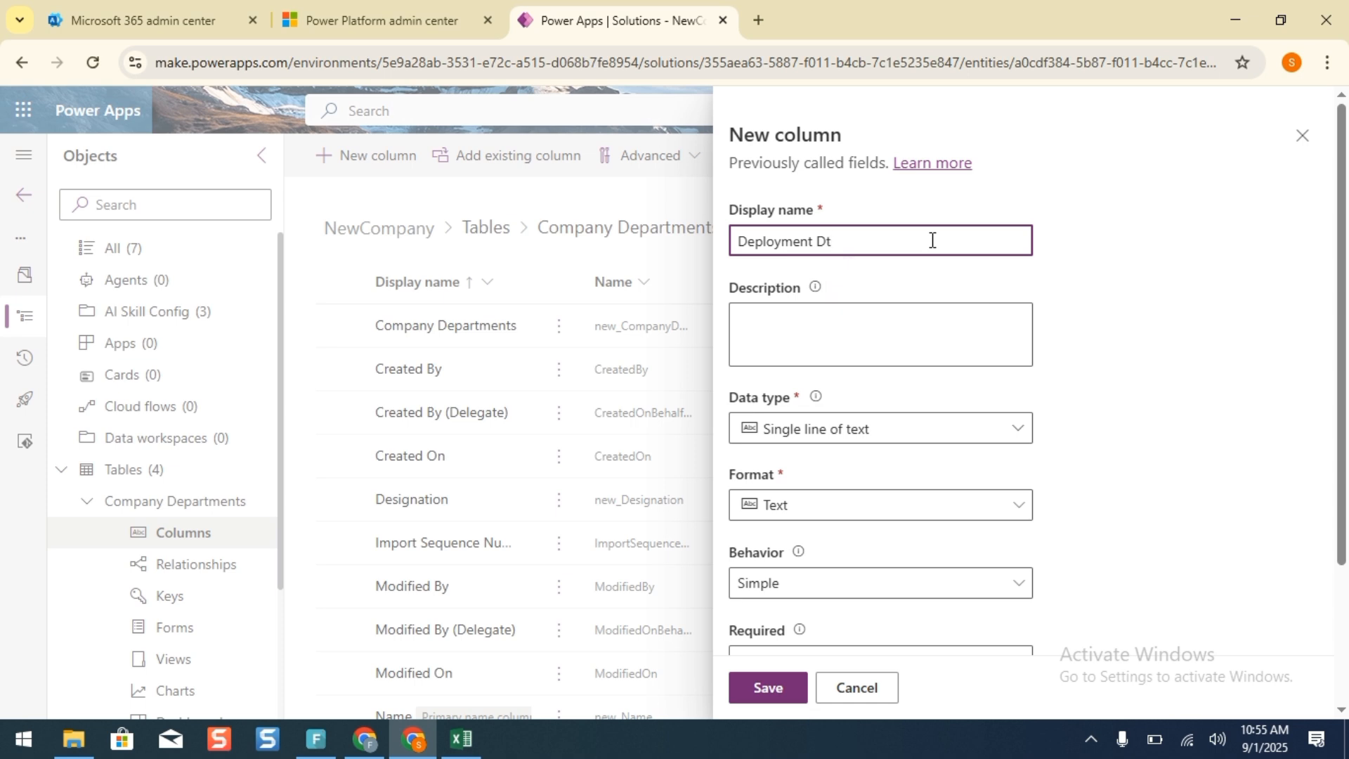
left_click(952, 428)
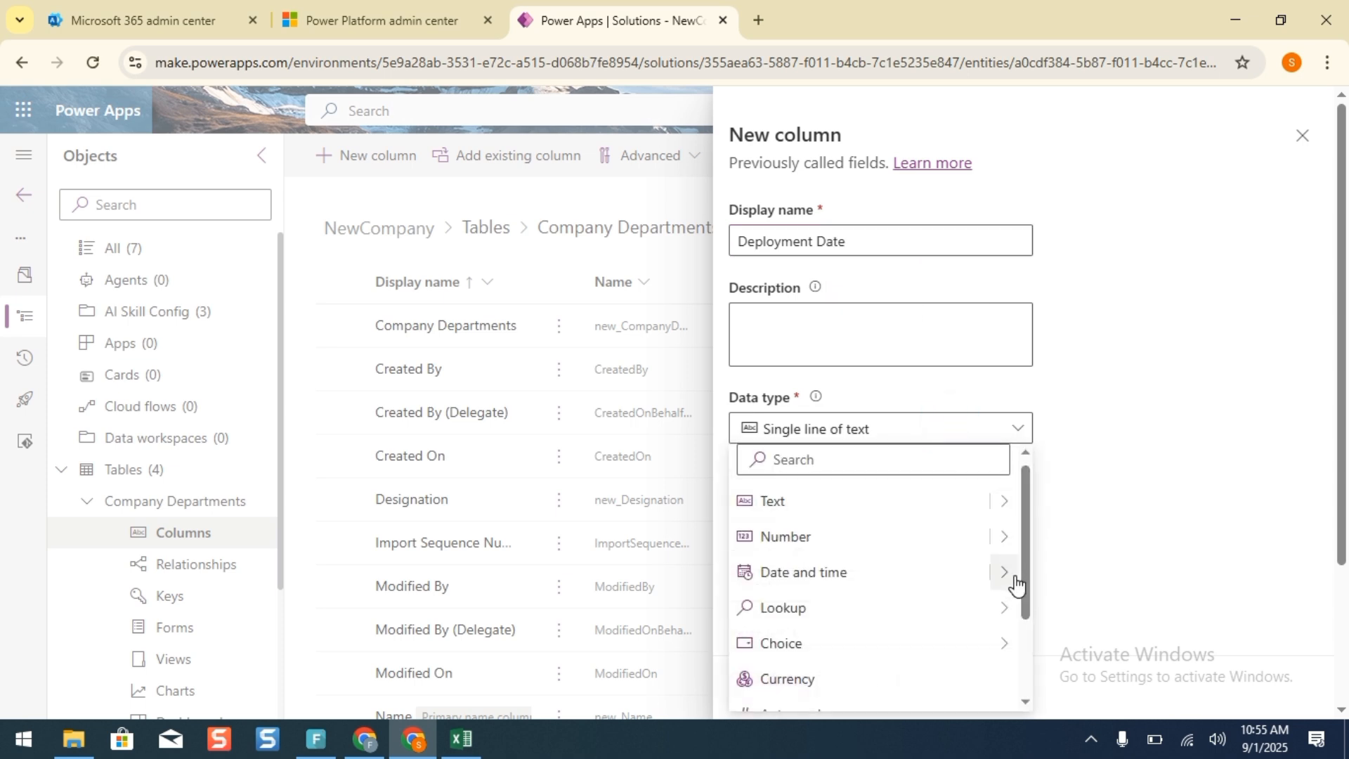
mouse_move(1005, 572)
left_click(1092, 608)
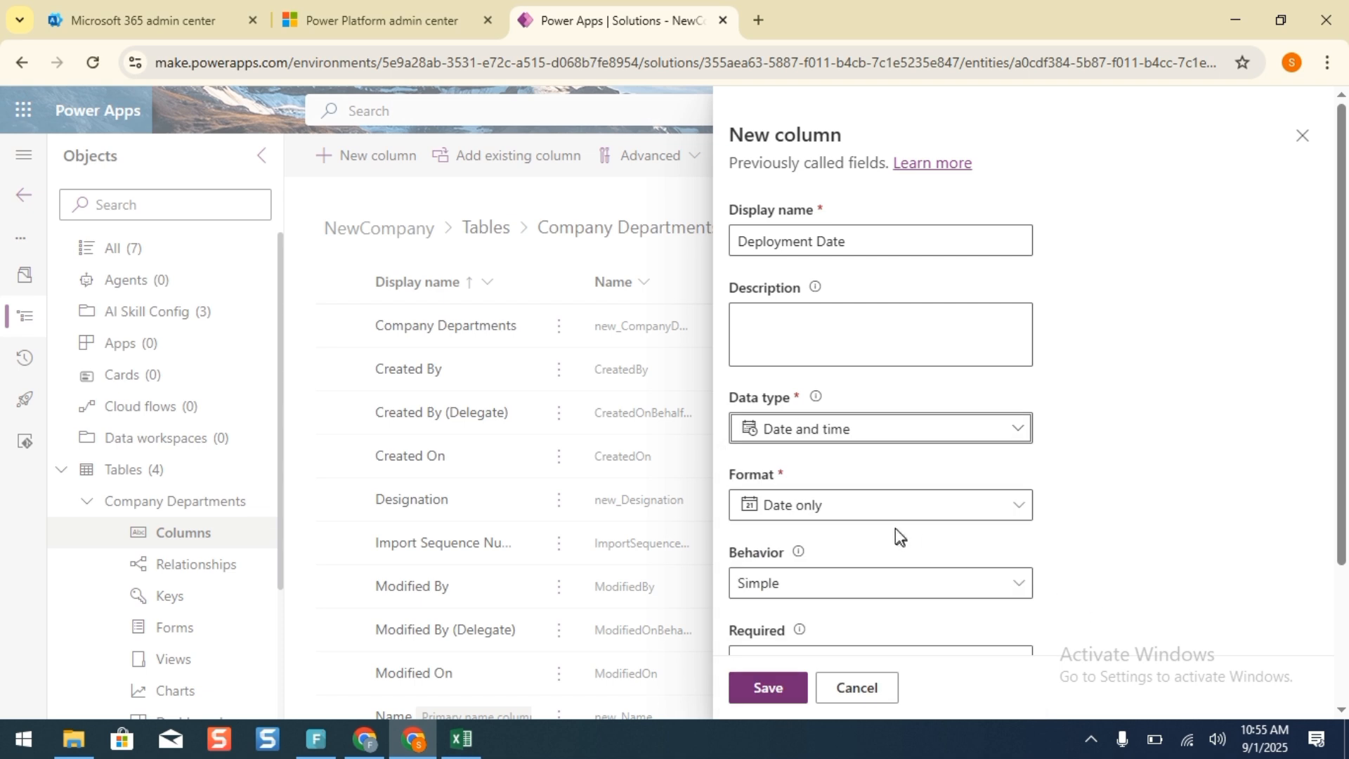
left_click(788, 686)
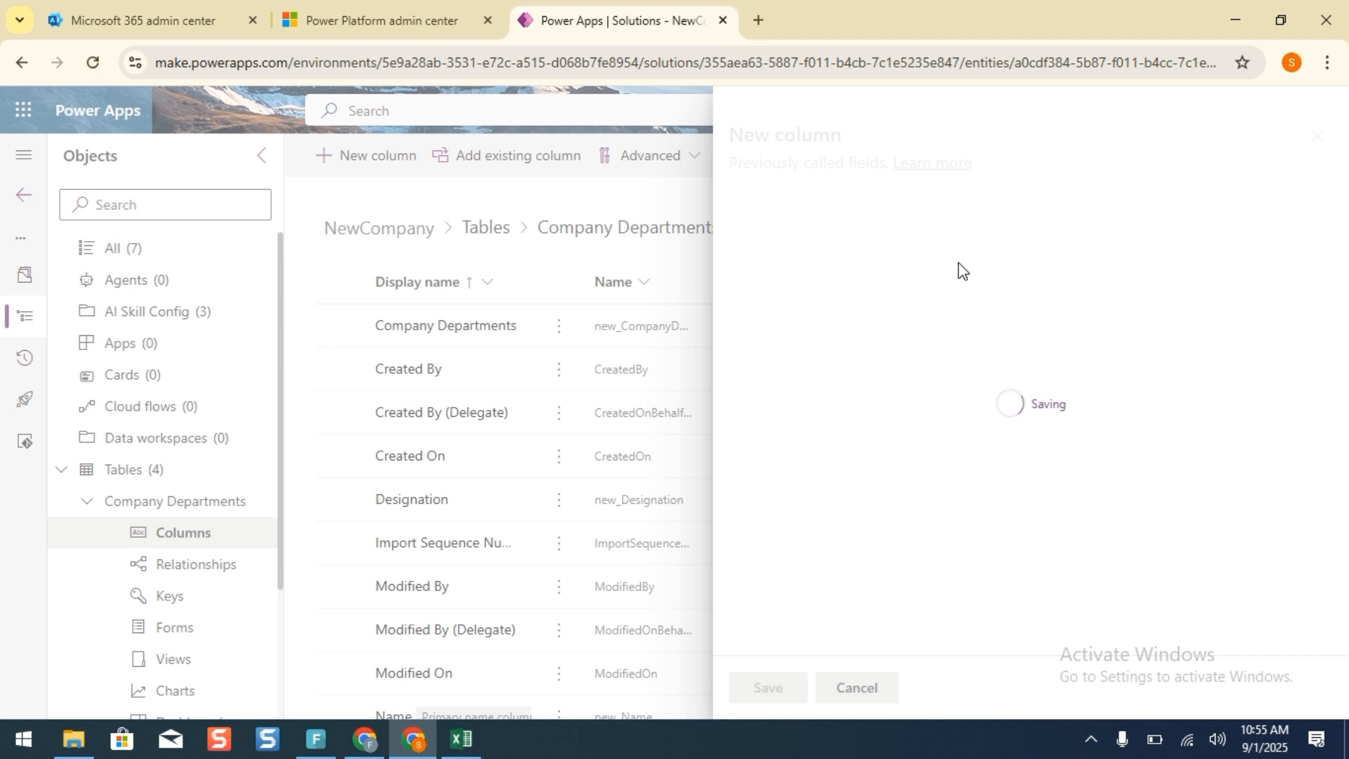
Add a Date only column named Releasing Date to the Company Departments table and save it.
left_click(370, 174)
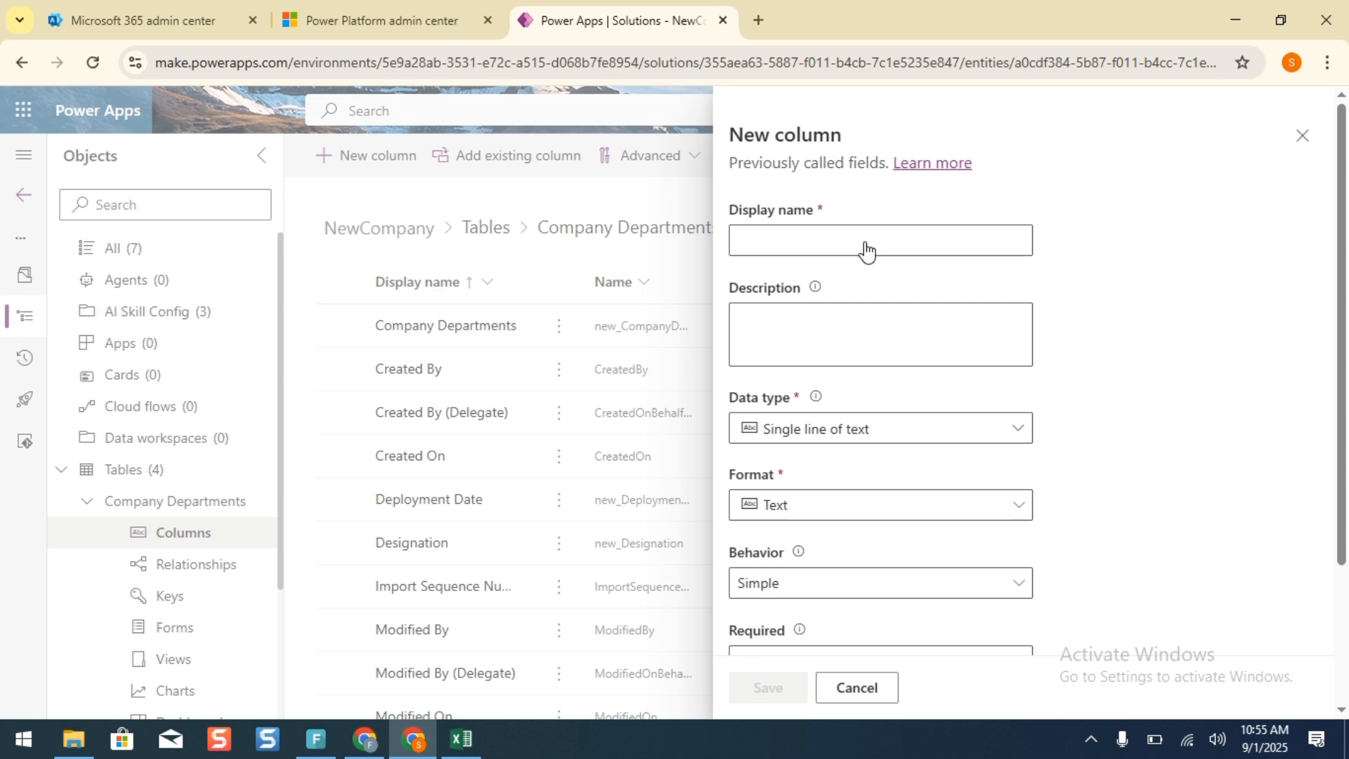
left_click(825, 240)
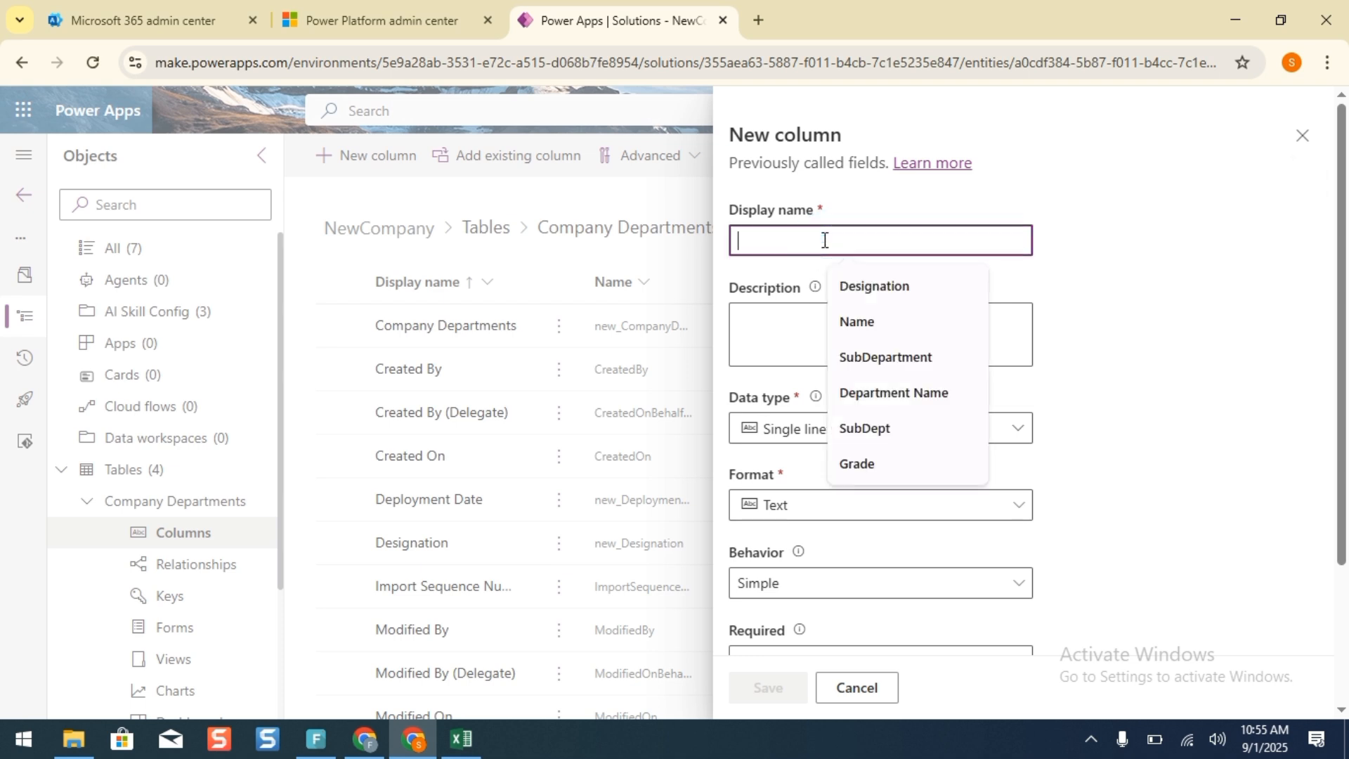
type("D")
key("BackSpace")
type("Relea")
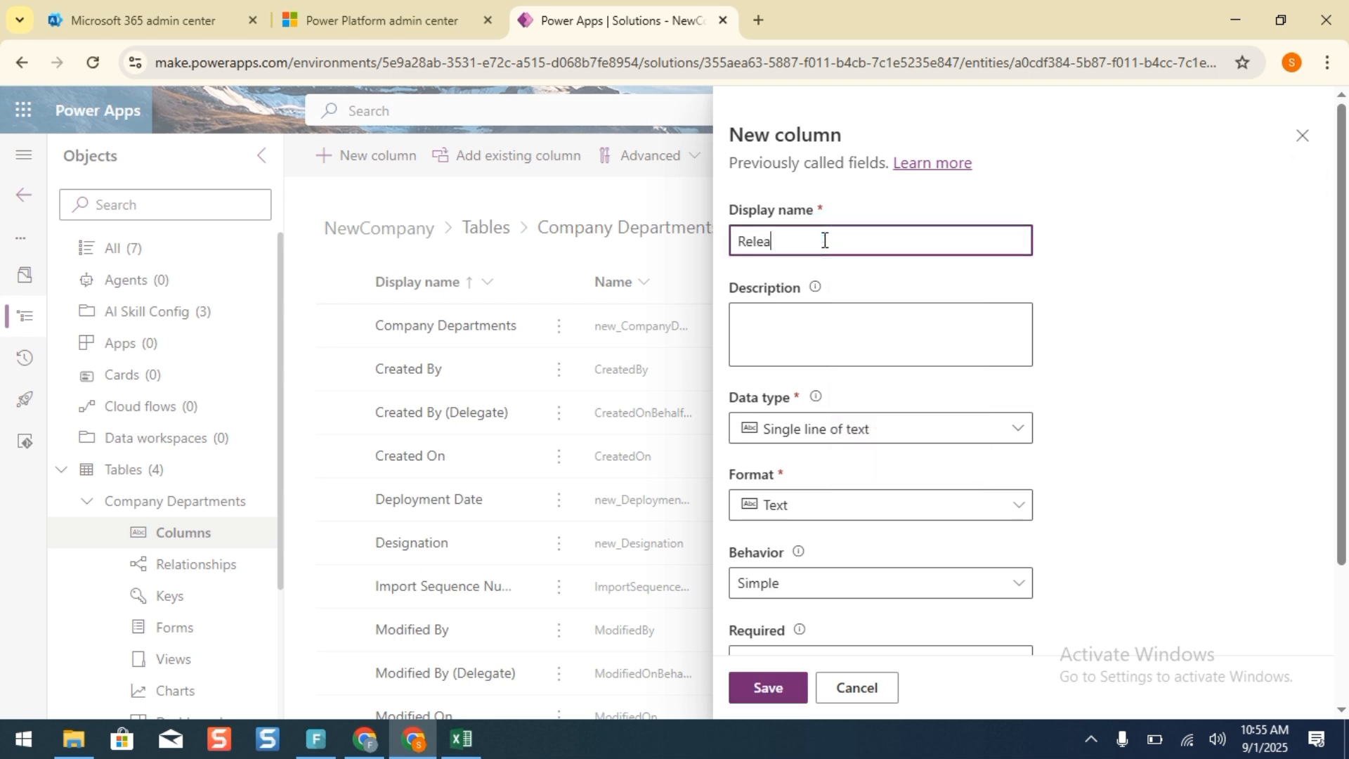
type("sing Date")
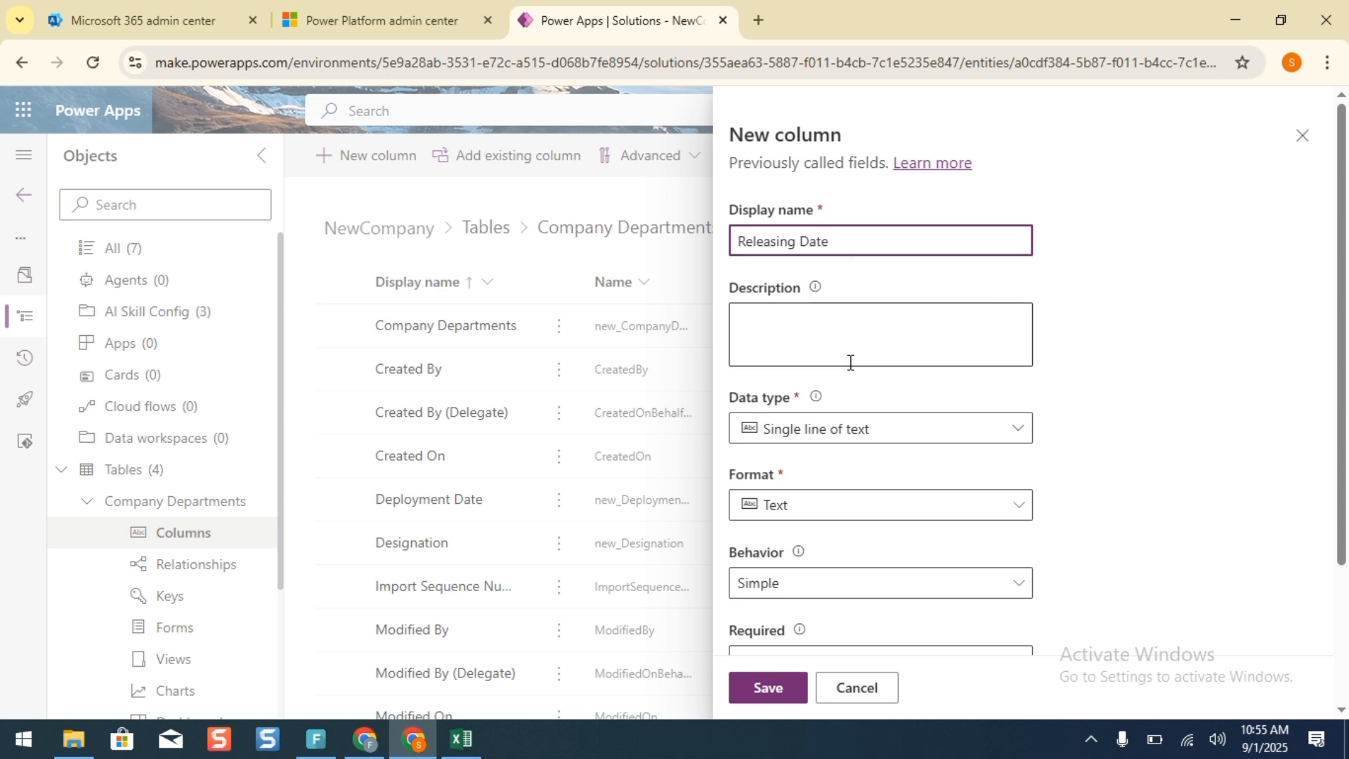
left_click(852, 435)
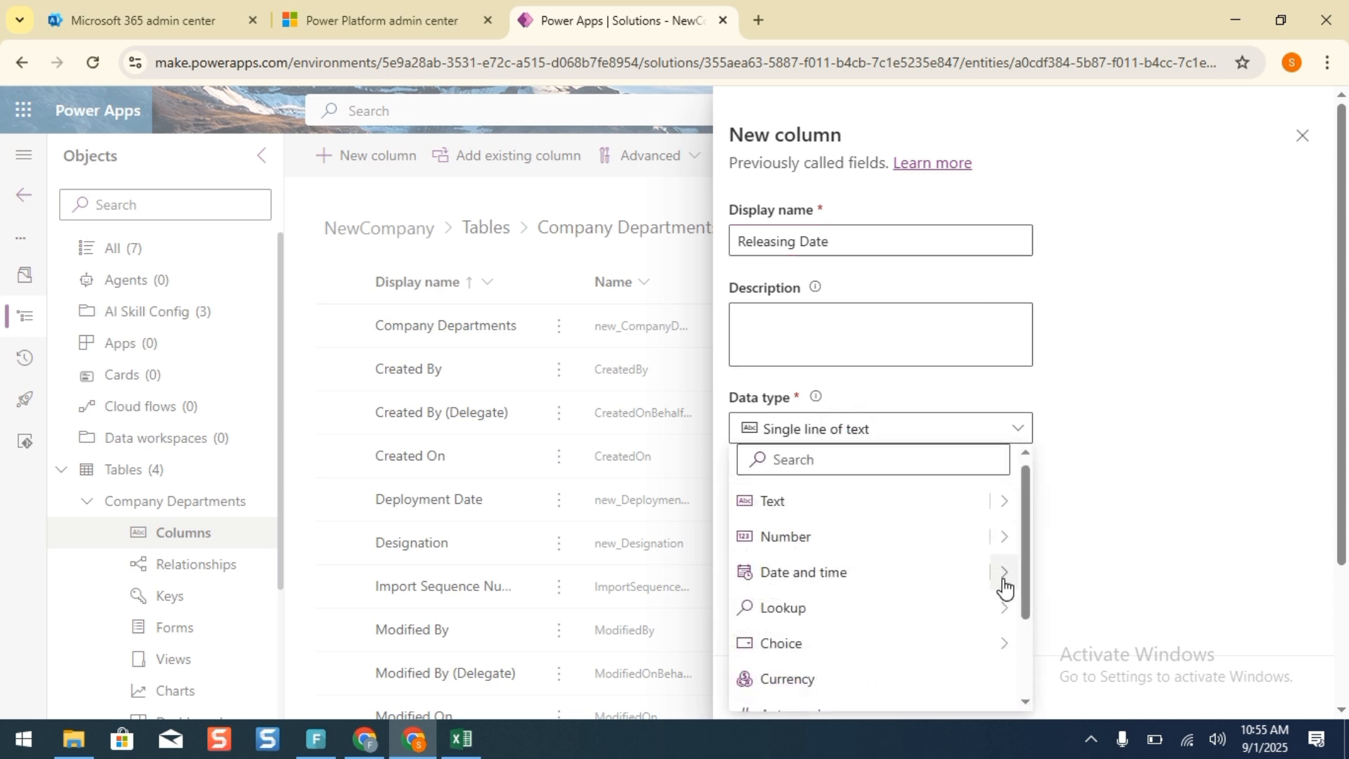
mouse_move(1004, 577)
left_click(1071, 605)
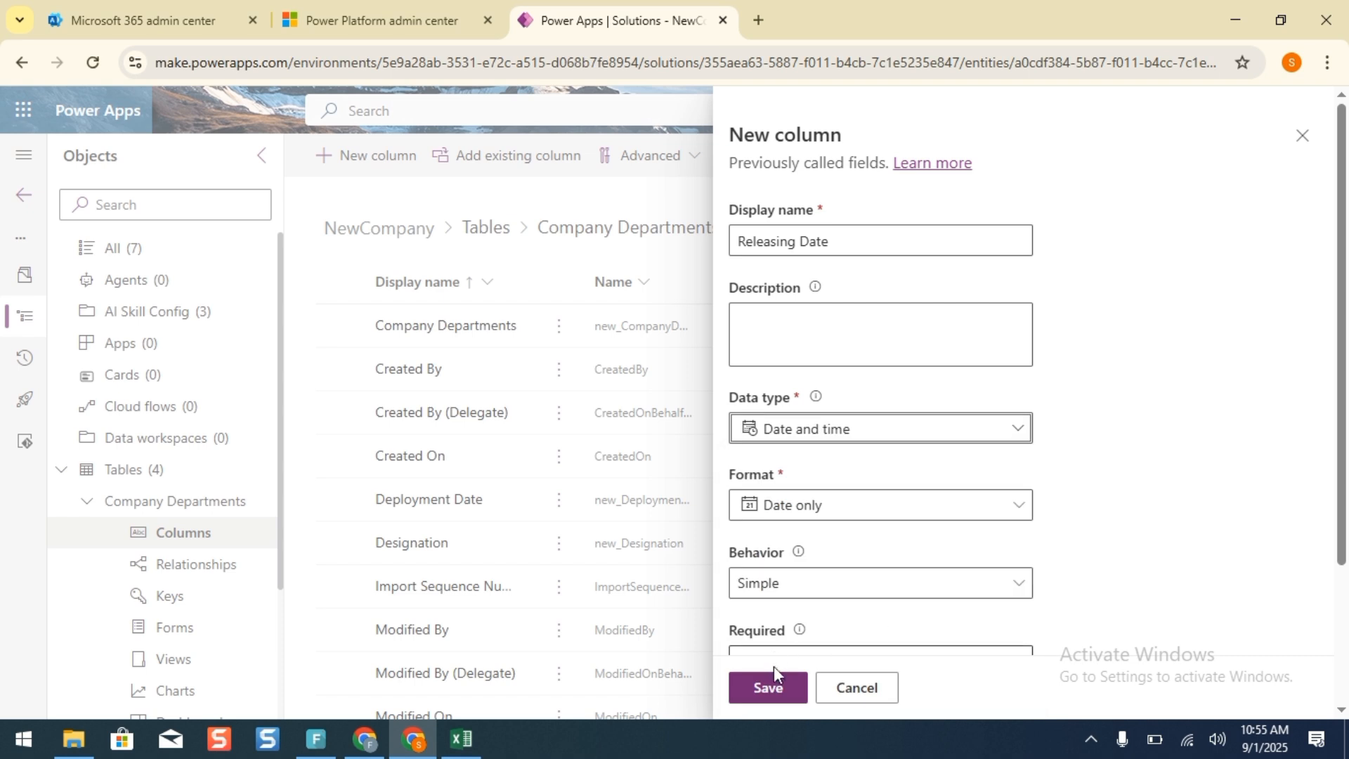
left_click(768, 689)
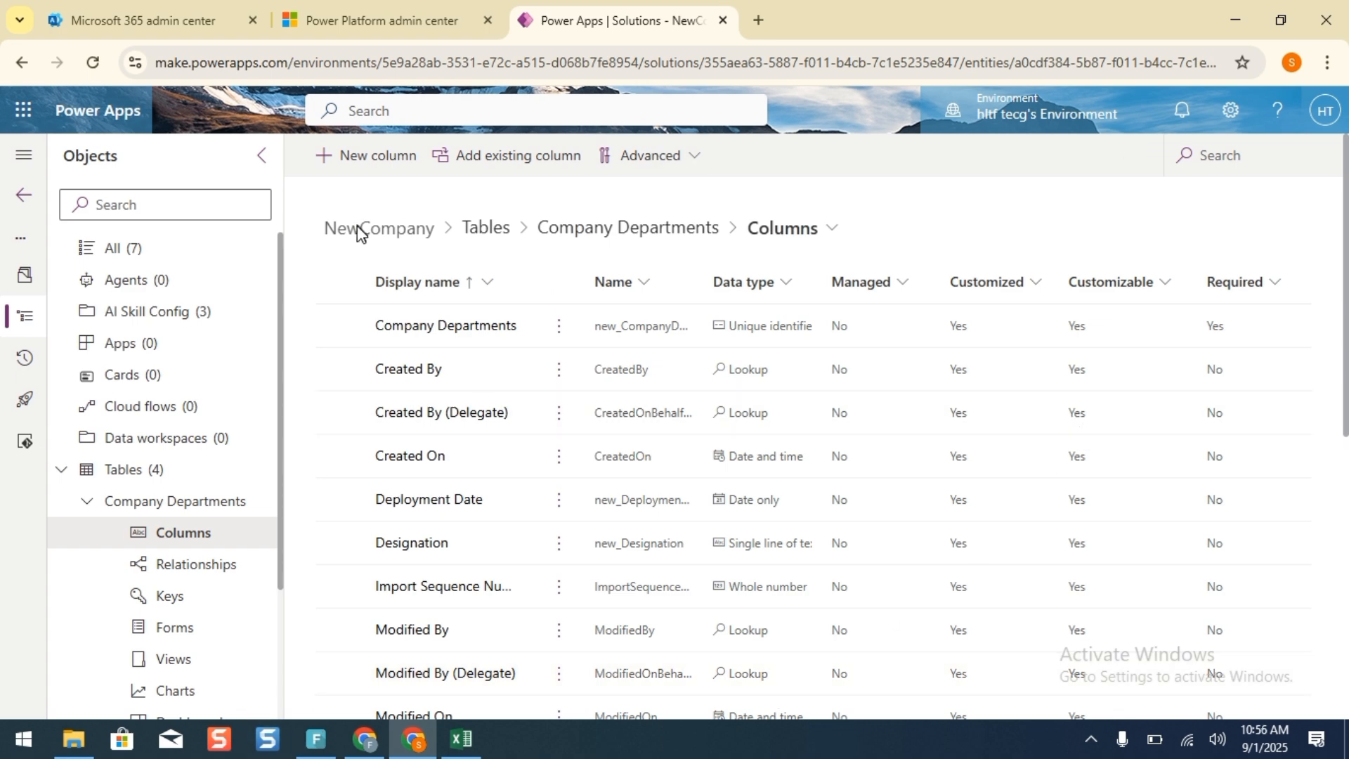
Select the solution's Tables node, and switch to the Excel plan to review the planned tables and columns.
left_click(161, 471)
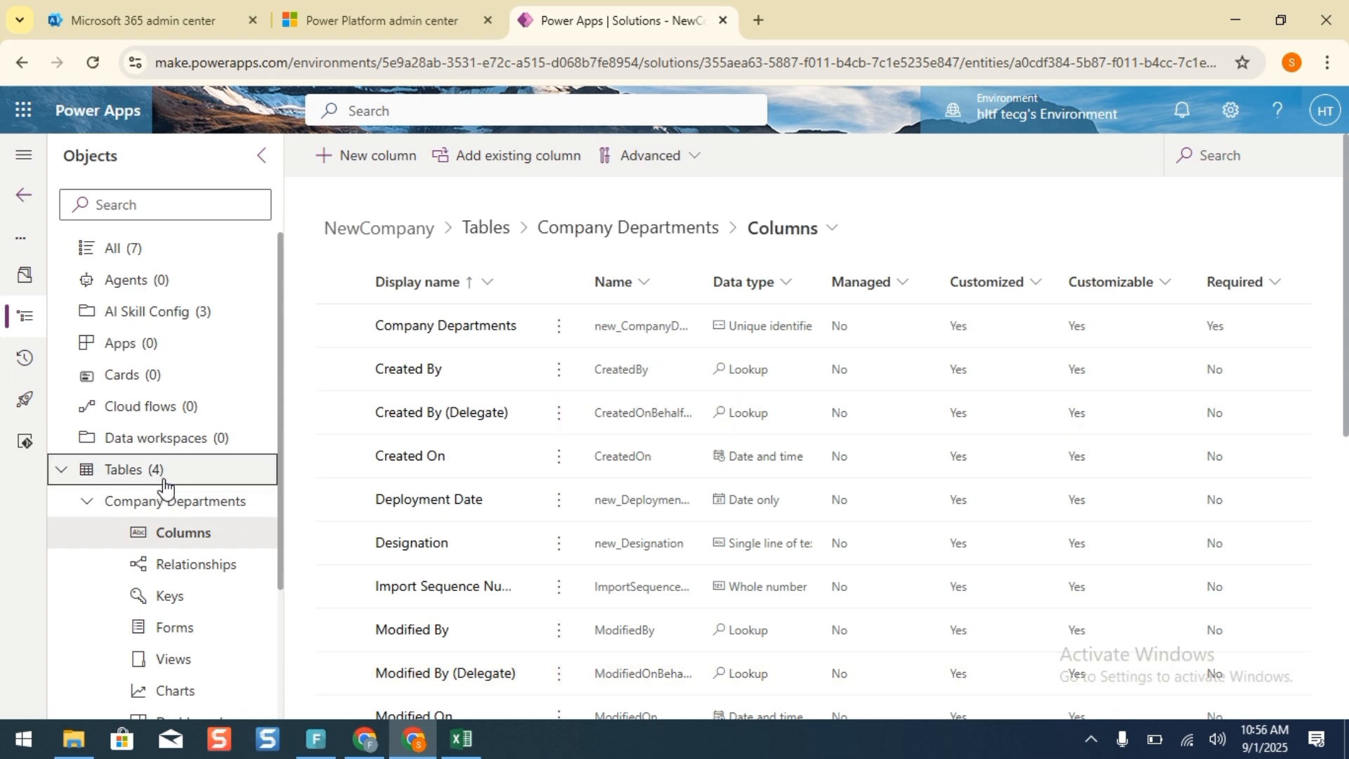
left_click(461, 739)
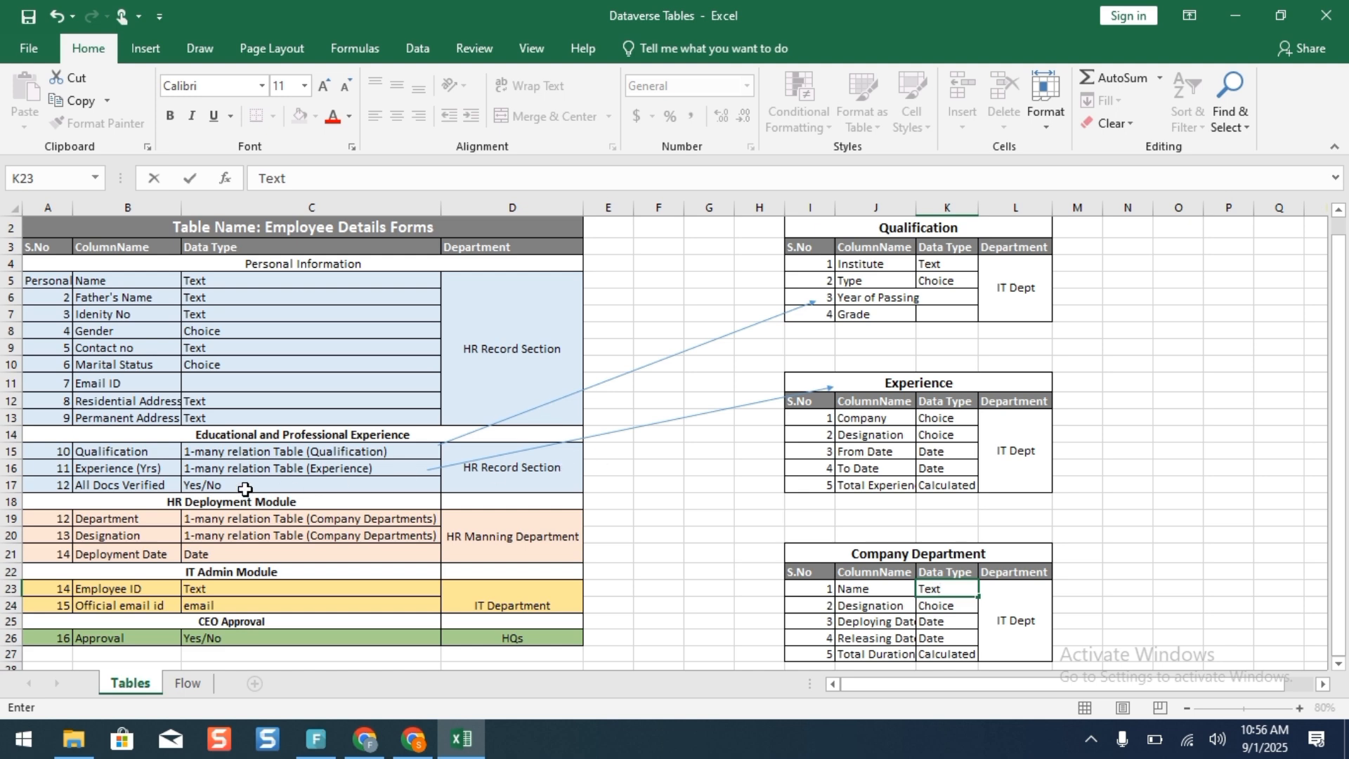